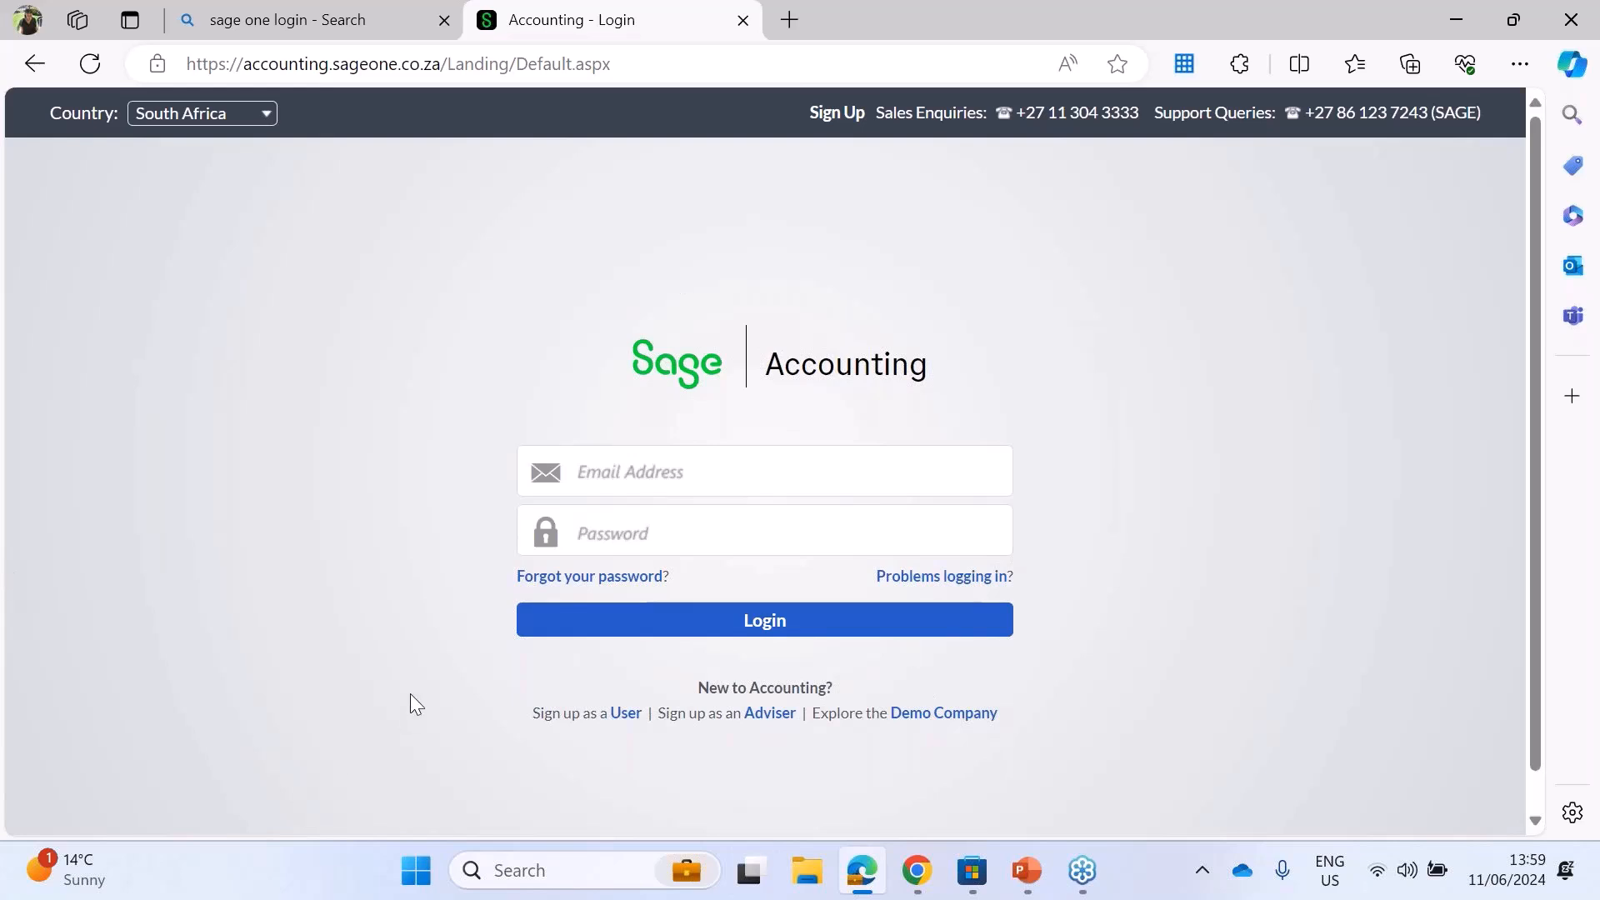
Step: Log in to the accounting site with the saved e-mail address and the account password
left_click(647, 488)
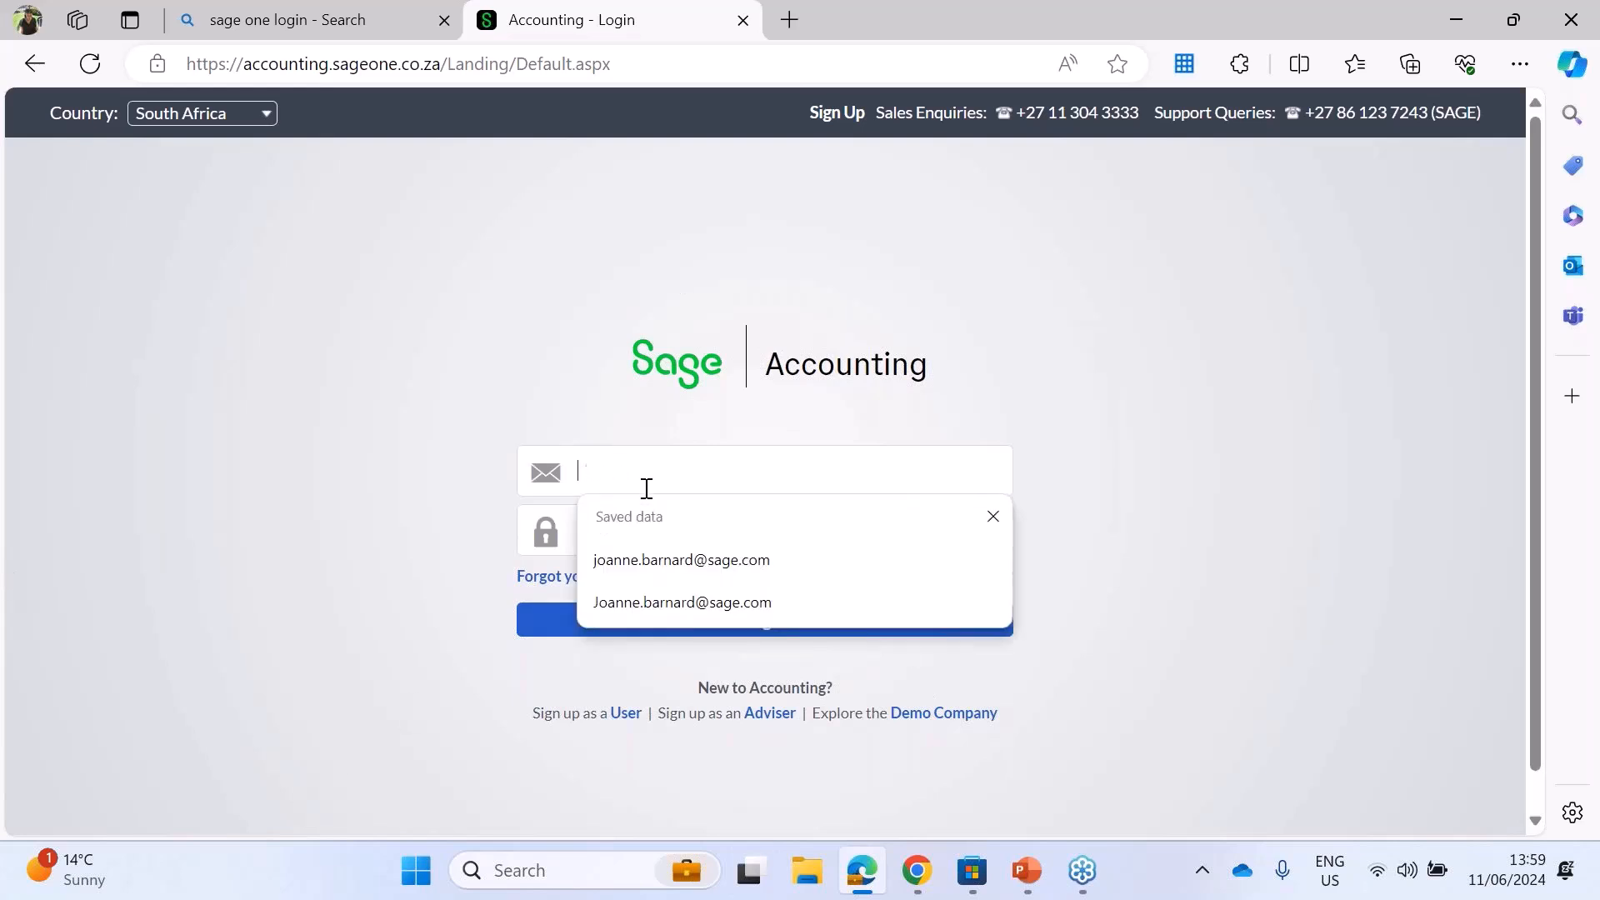
left_click(705, 562)
left_click(651, 546)
type("•••••••••")
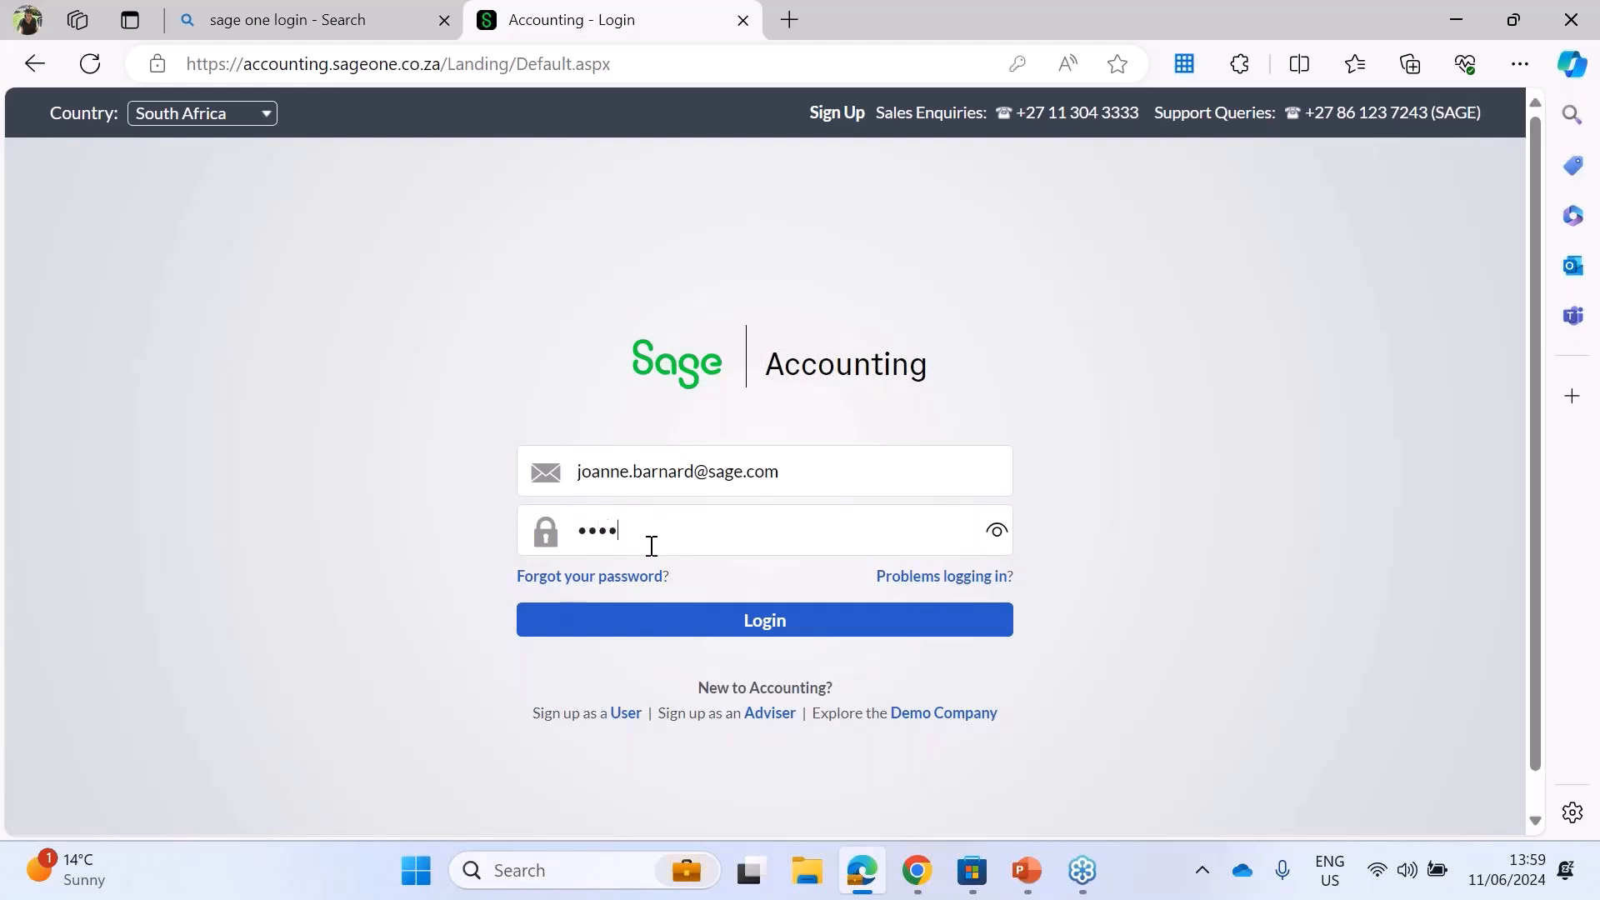
type("•")
left_click(764, 625)
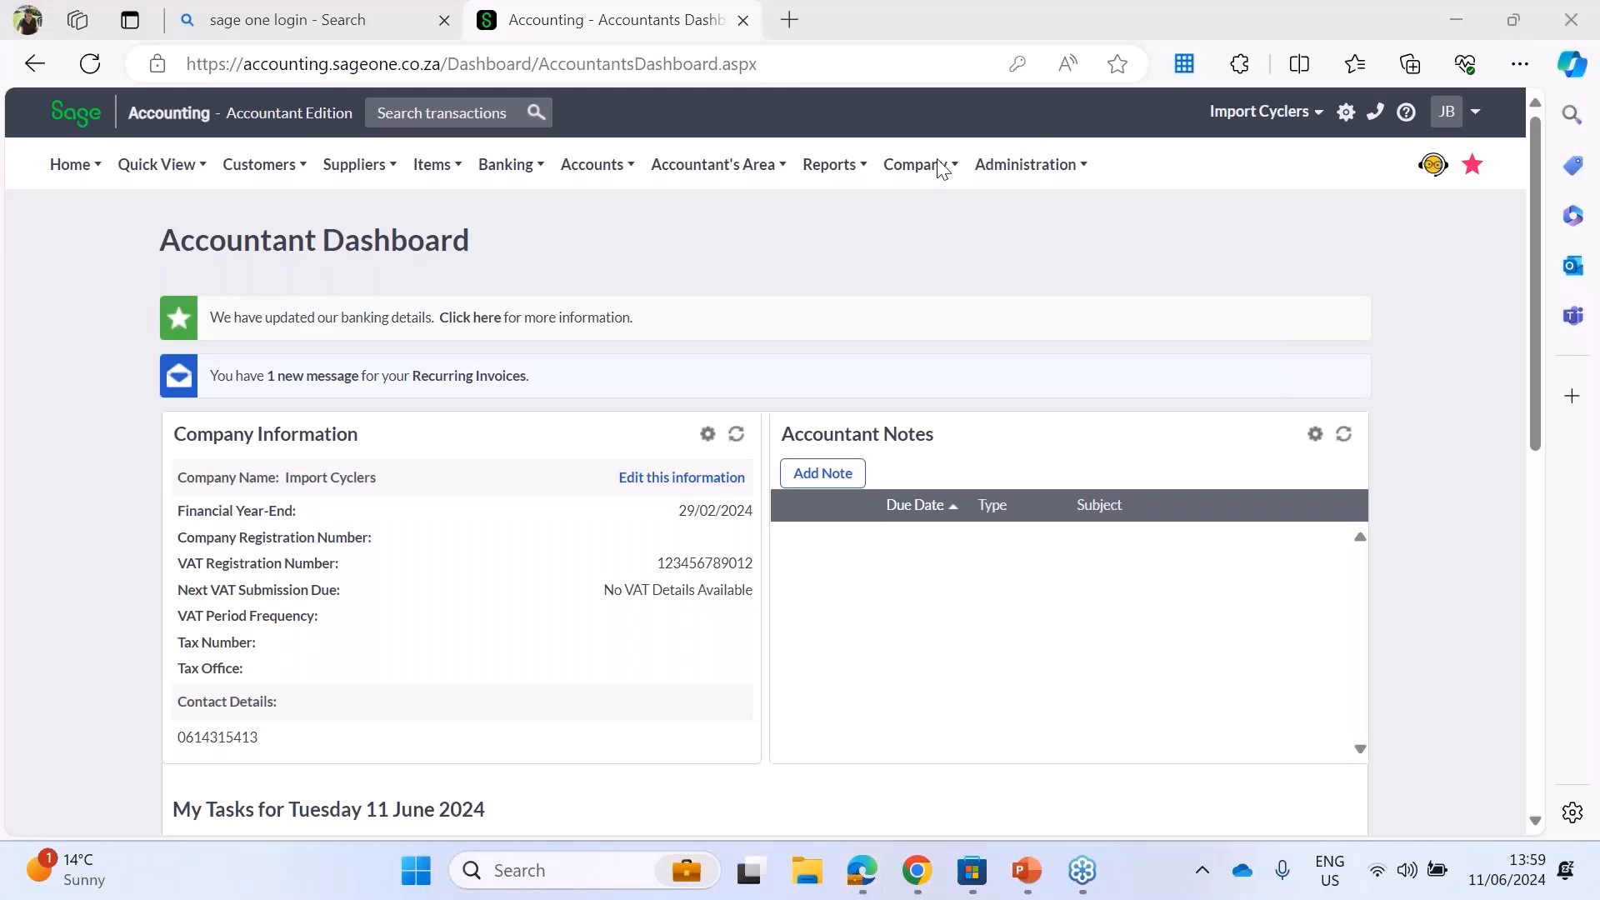
Step: Start adding a new company from the Company Console and advance the setup wizard to its company details
mouse_move(1060, 169)
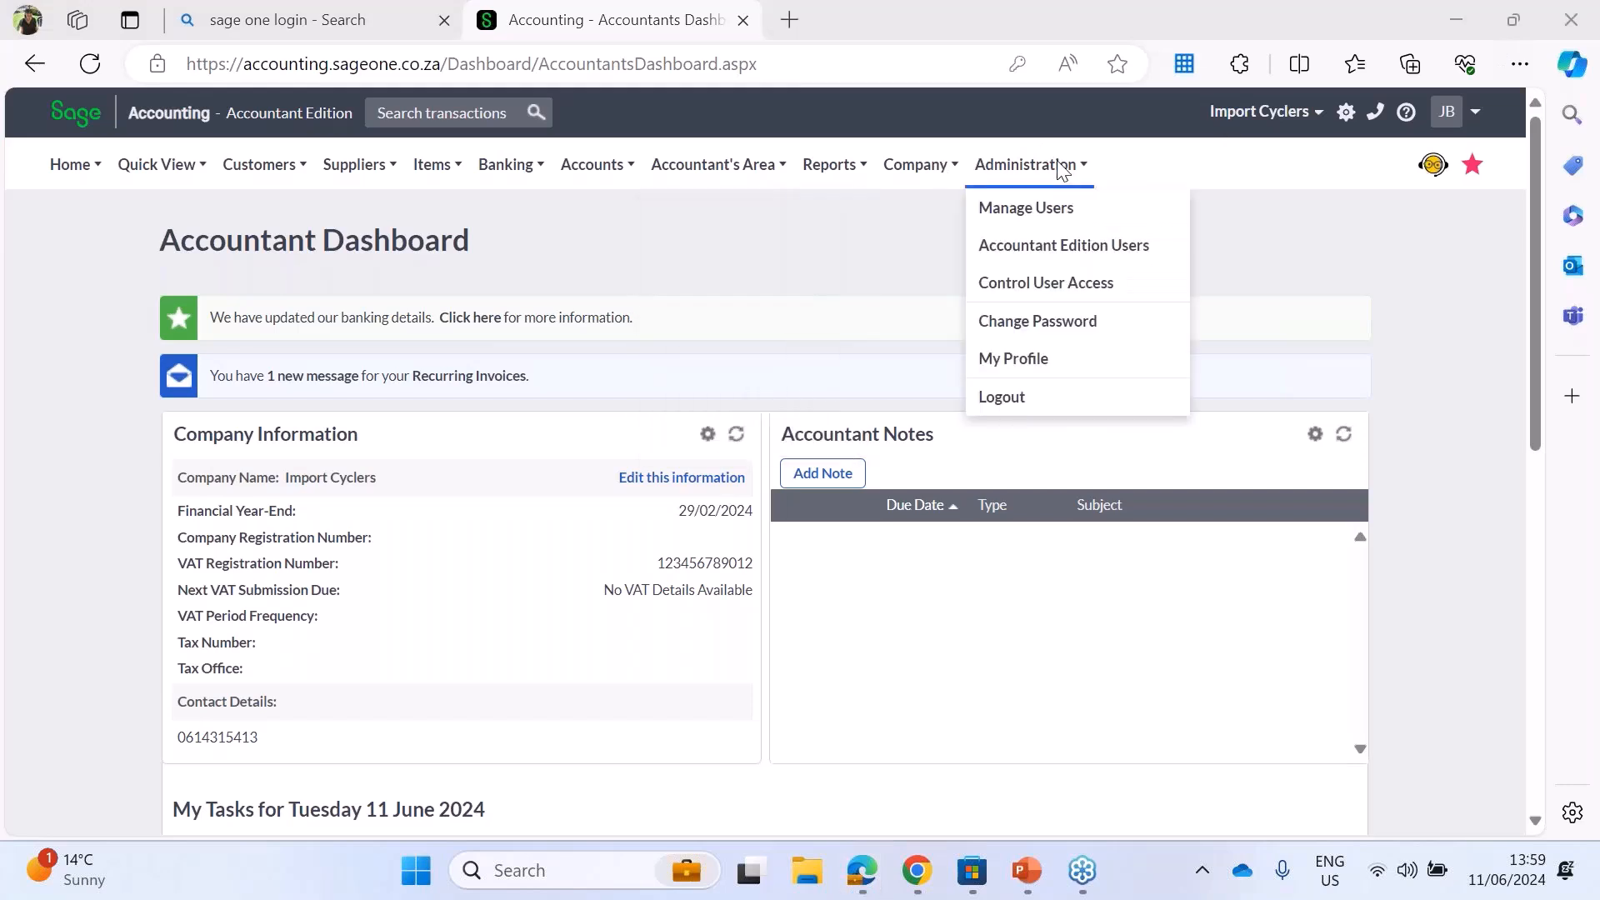
mouse_move(931, 169)
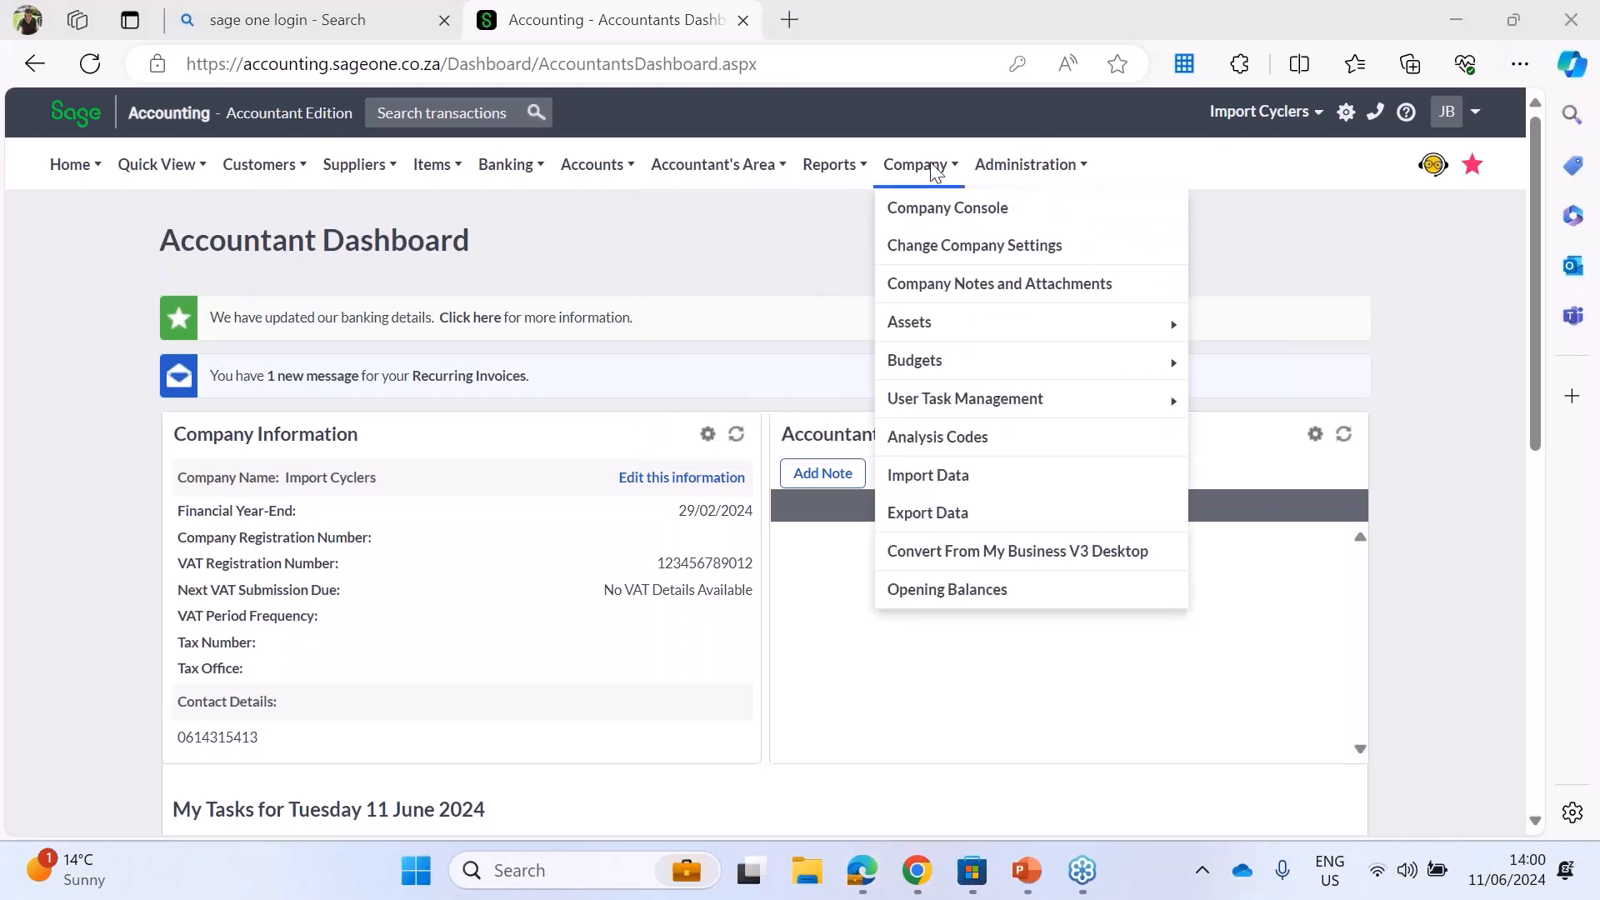
left_click(929, 215)
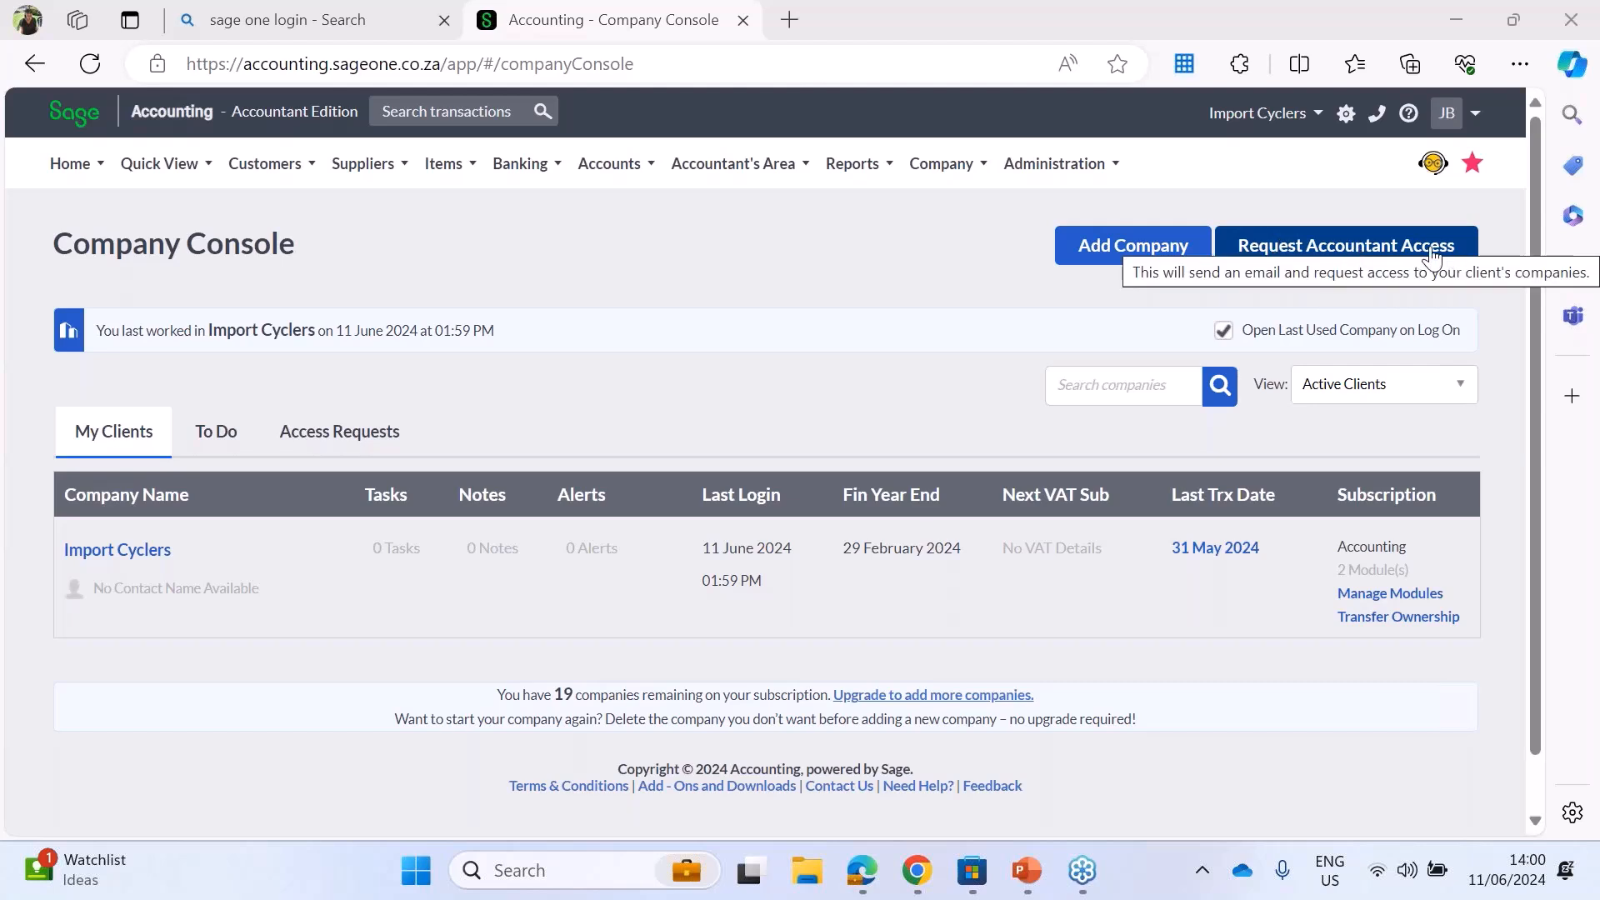
left_click(1113, 253)
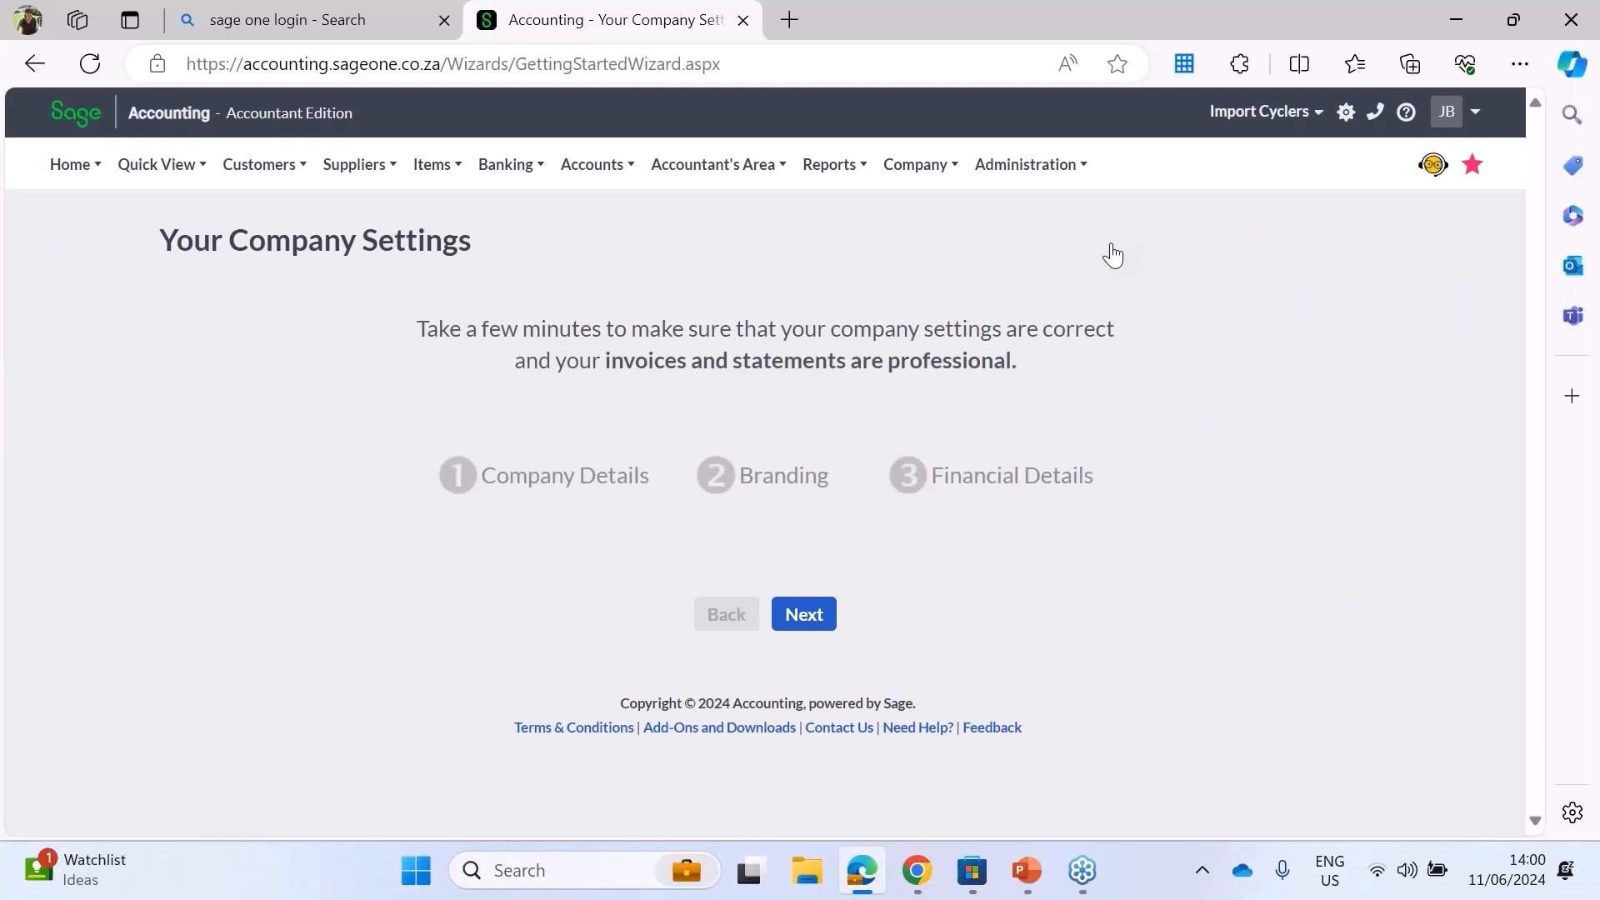
left_click(797, 617)
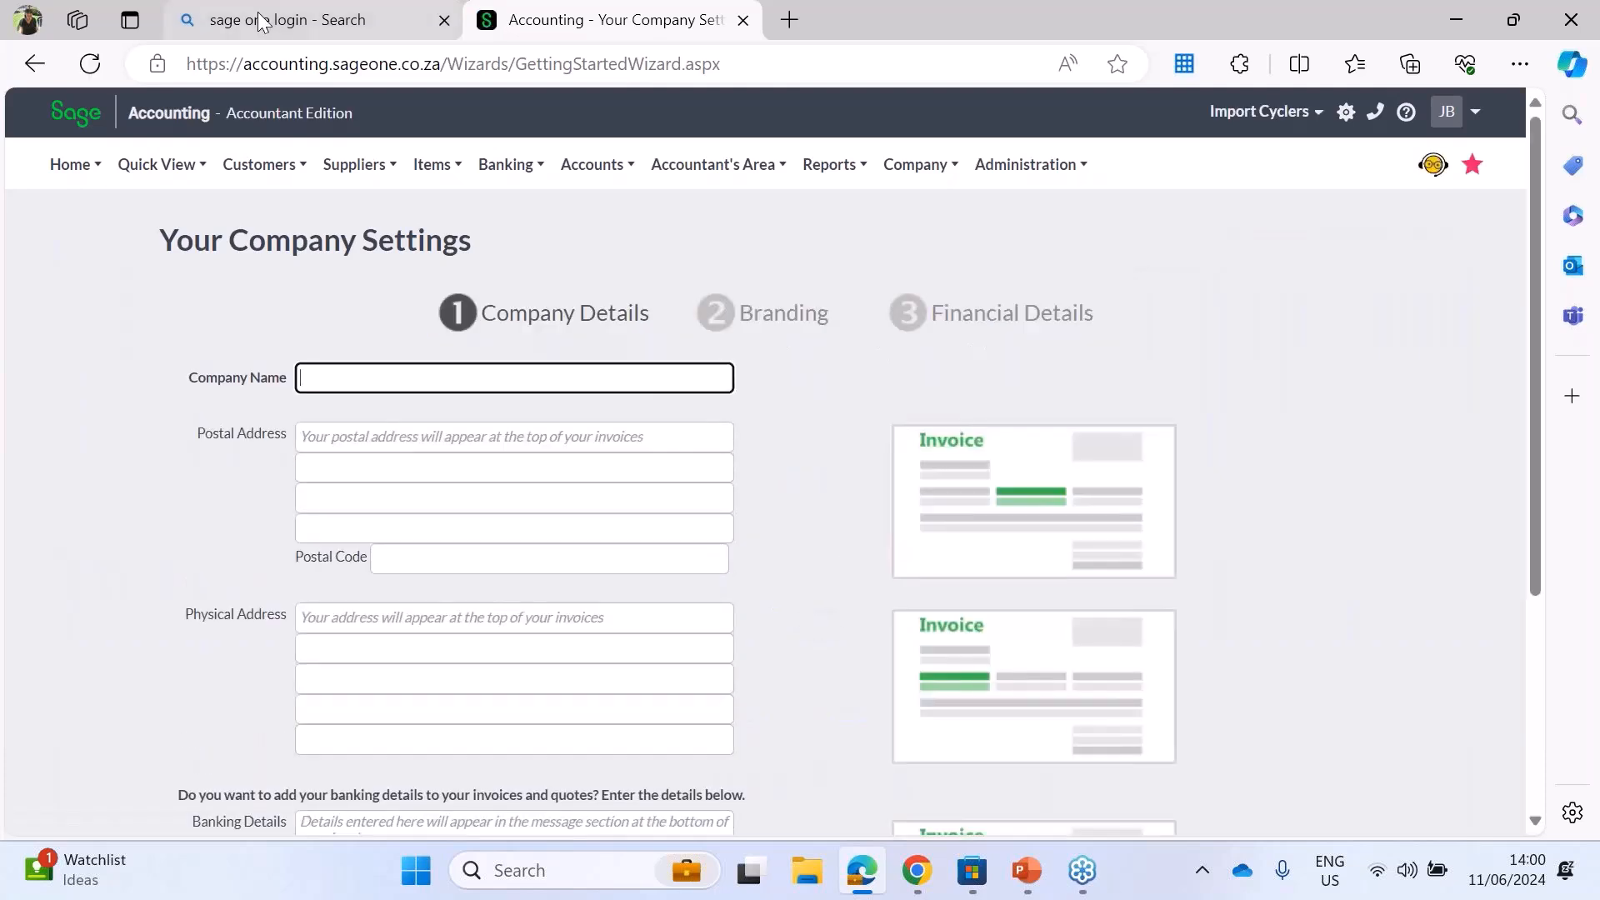
Step: Enter the training company's name in the company details, leaving the postal address blank
left_click(1104, 37)
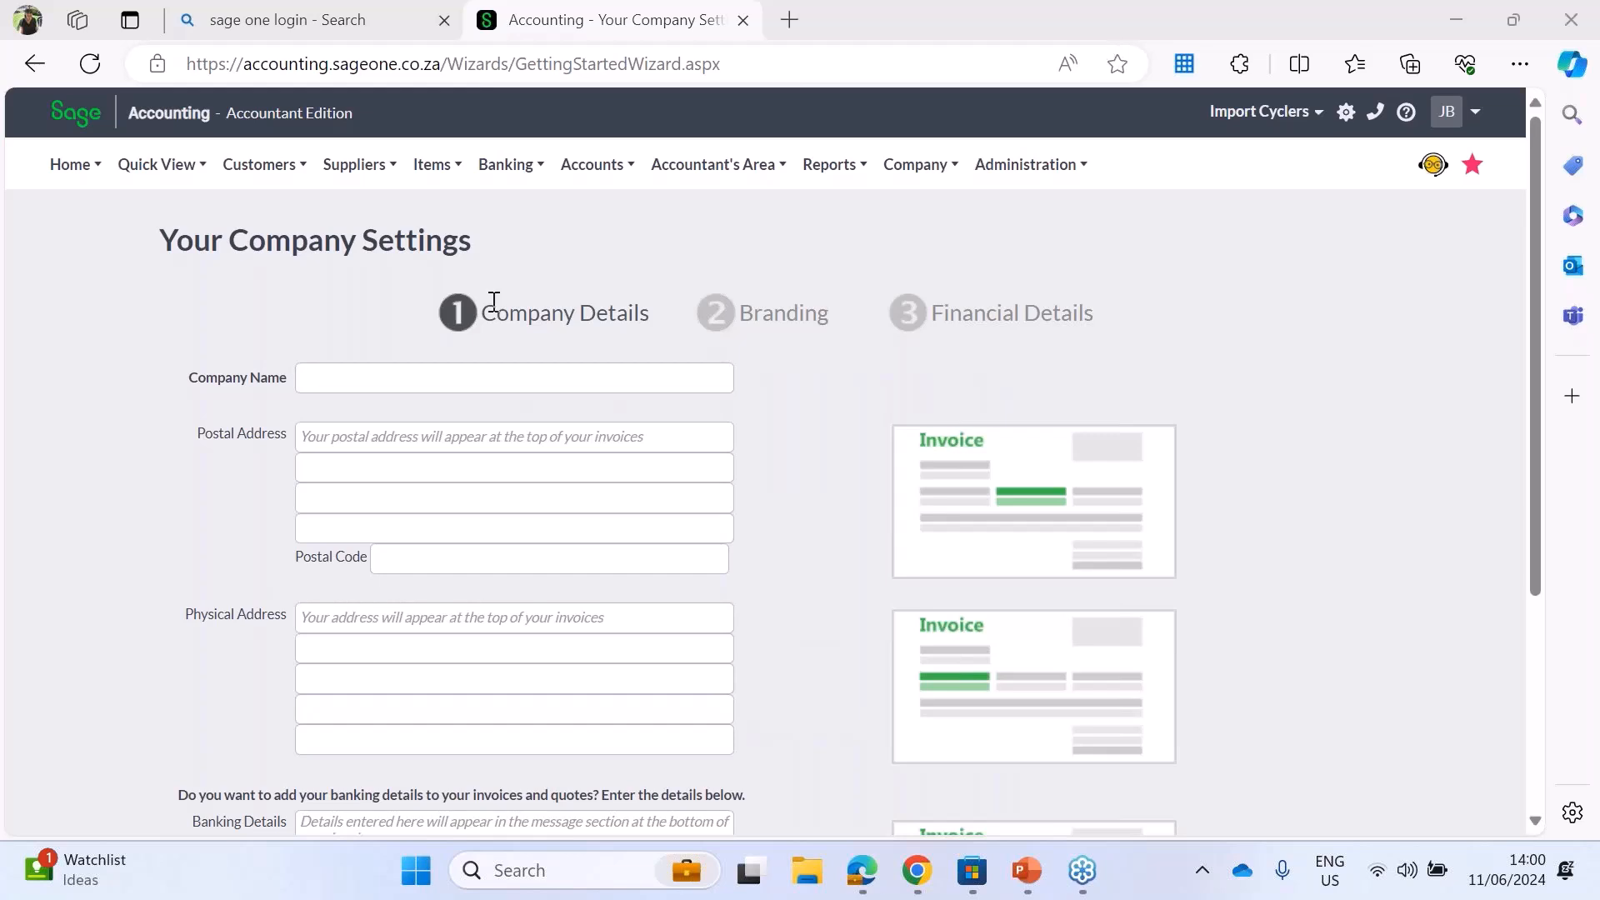
left_click(339, 373)
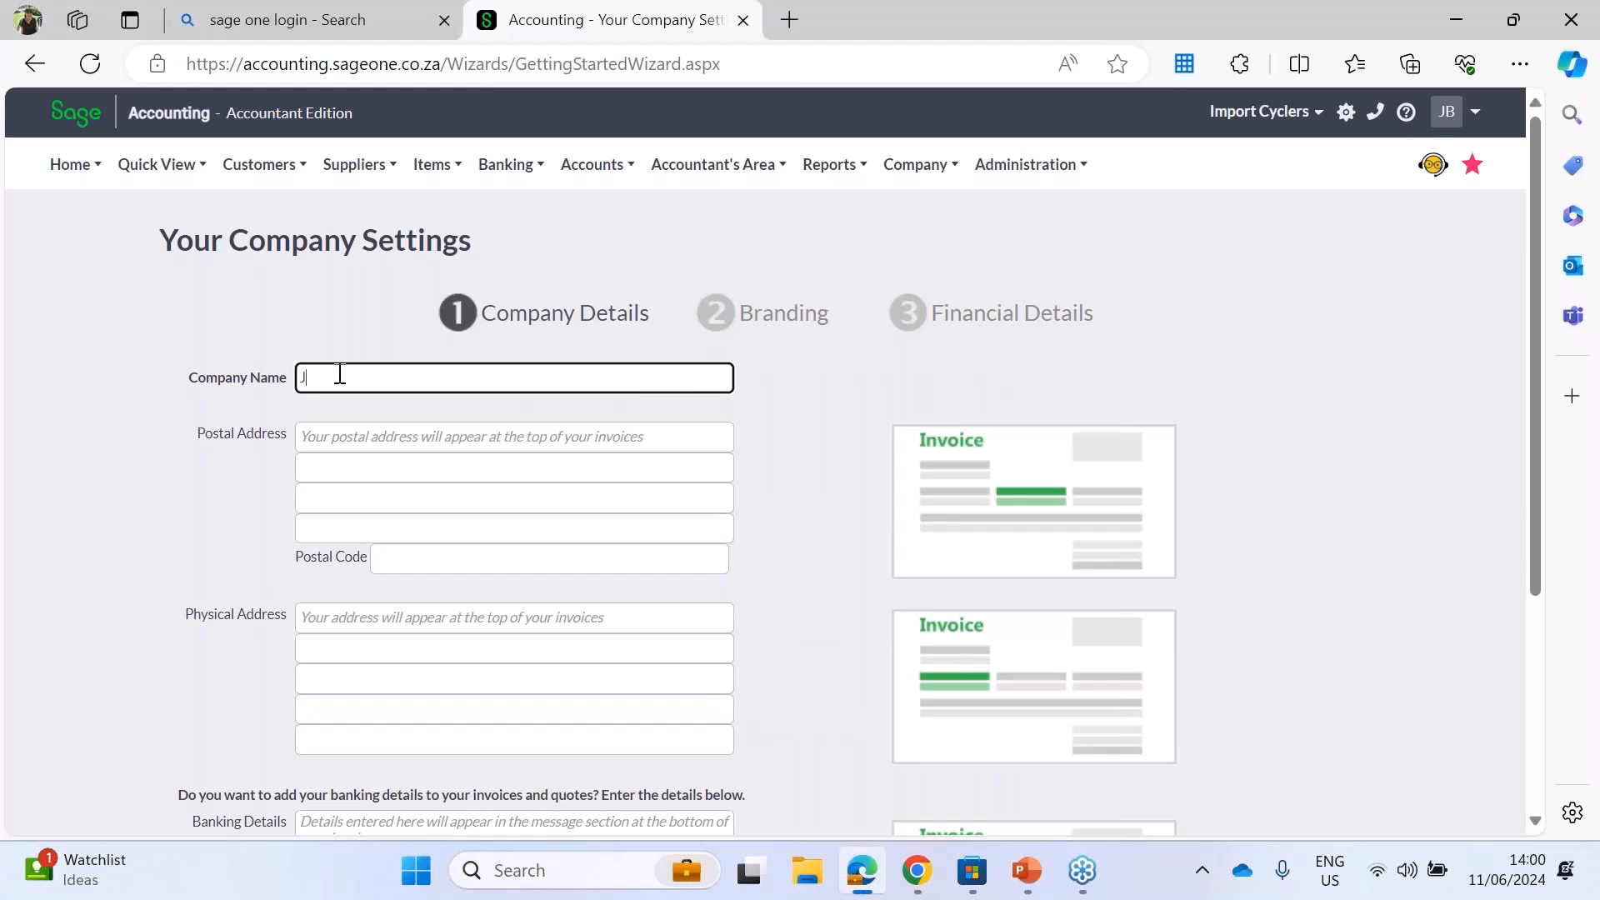
left_click(354, 434)
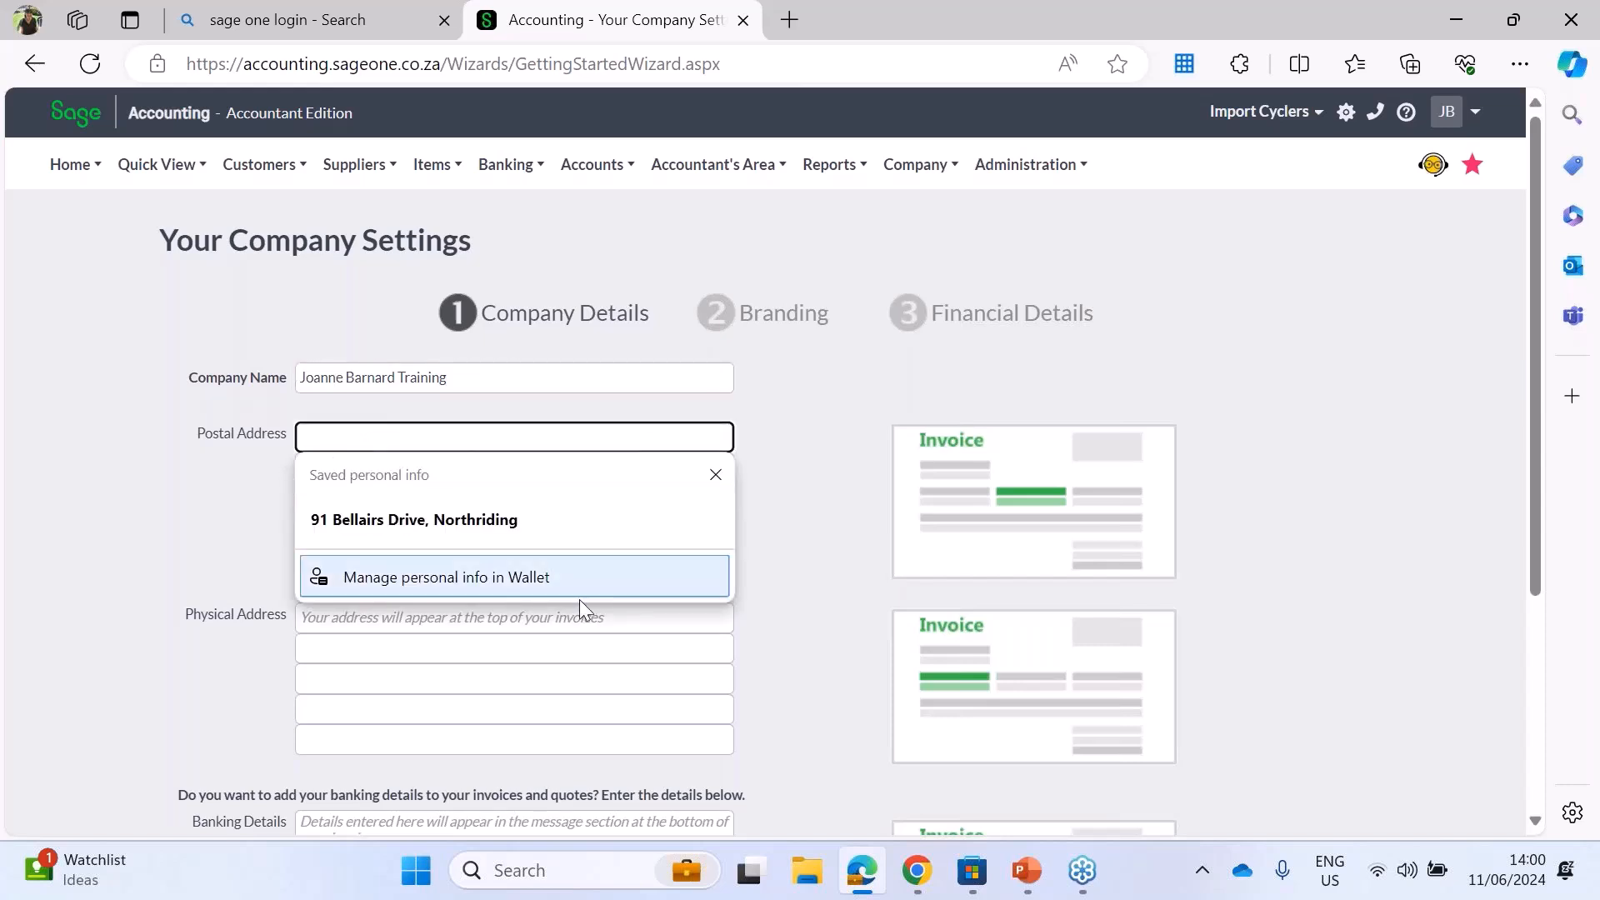
left_click(104, 459)
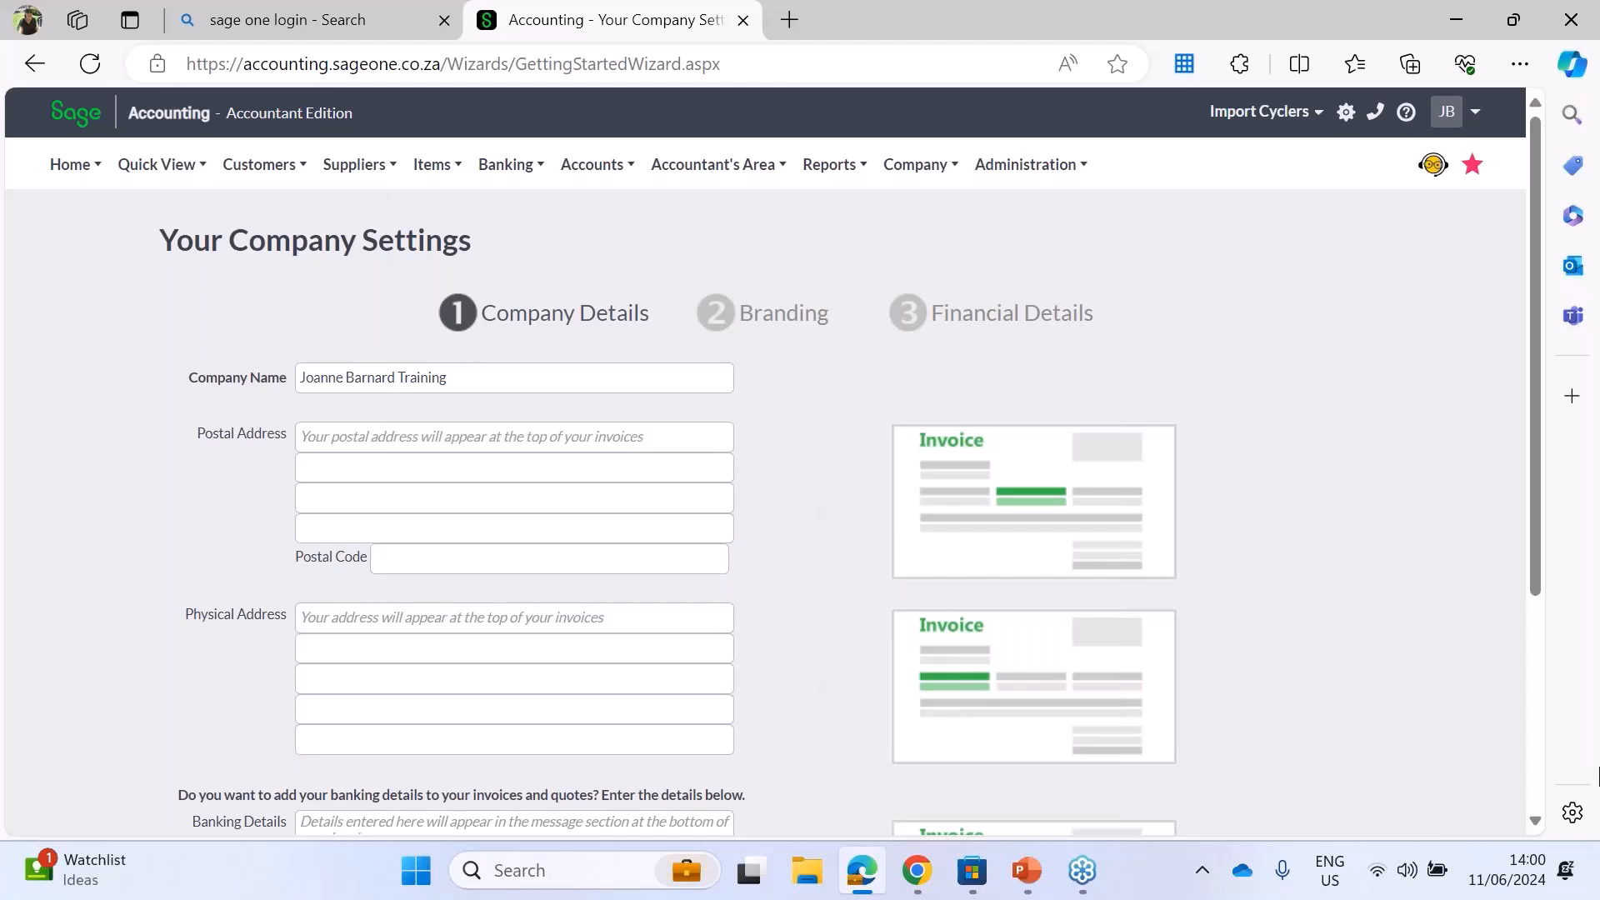
Step: Enter STD Bank as the banking details for invoices and quotes, and continue to the branding stage
left_click(1535, 820)
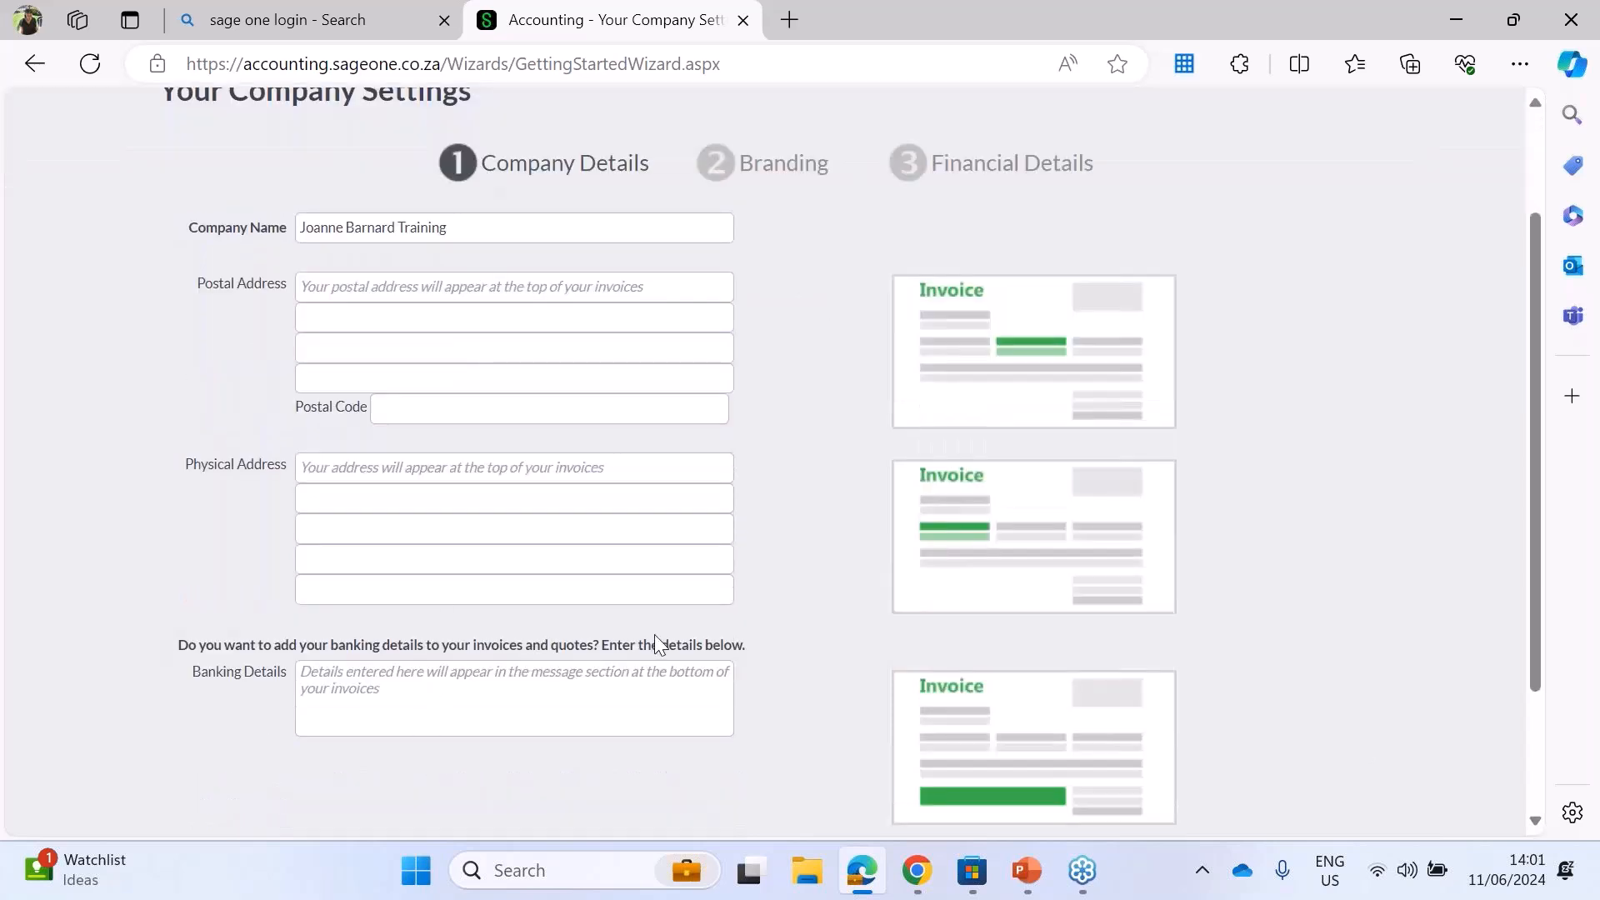
left_click(318, 675)
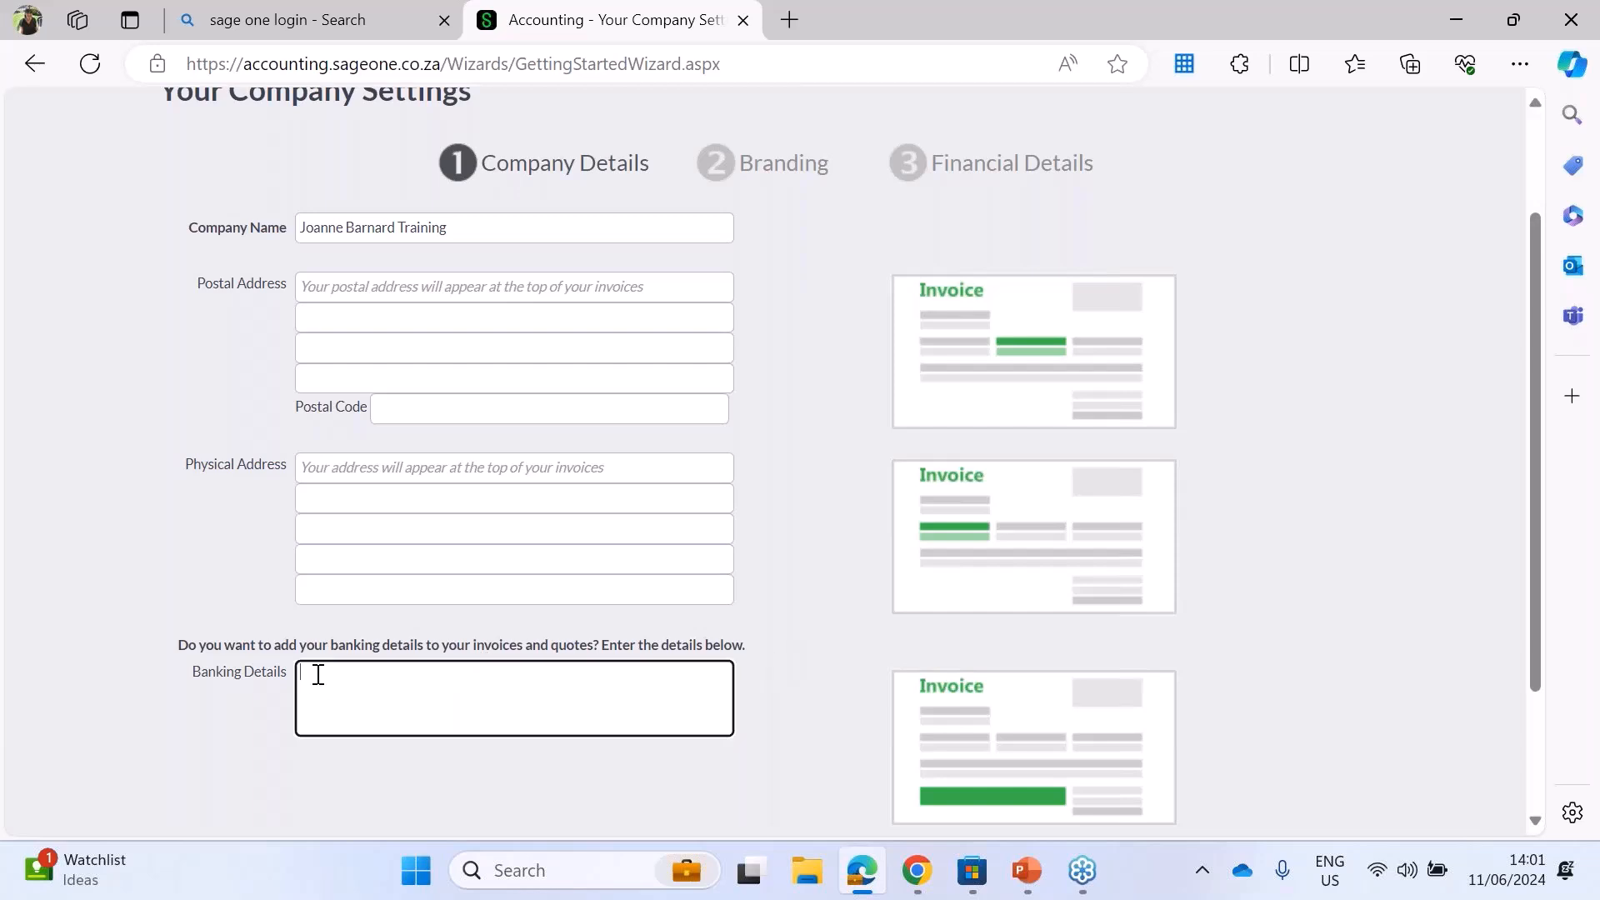
type("STD B")
type("anj")
type("k")
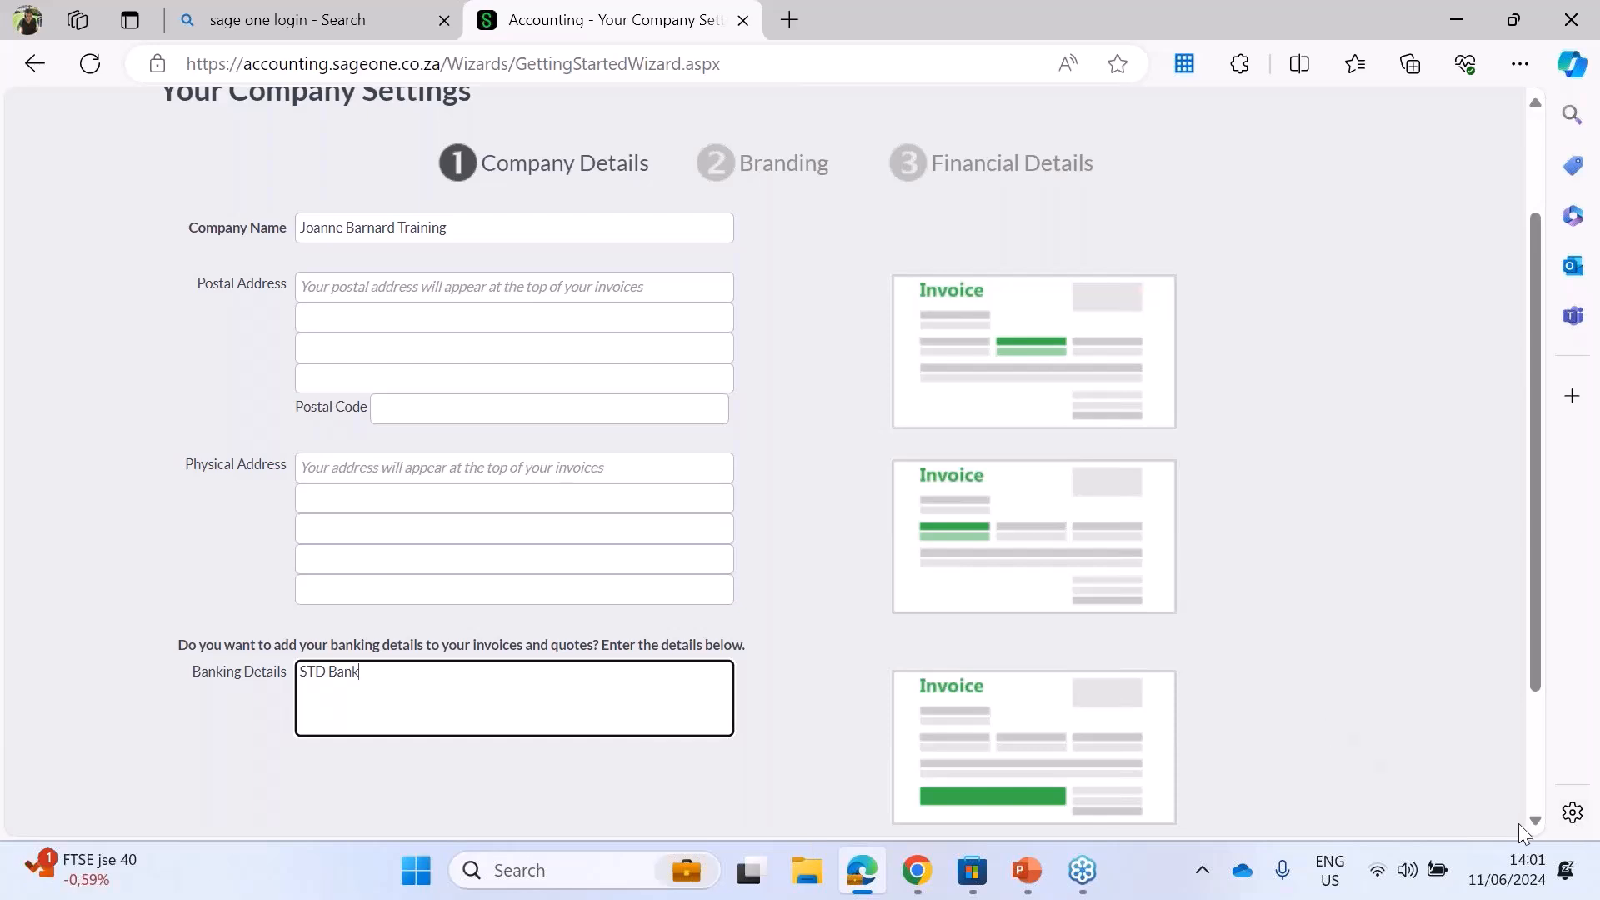
scroll(1532, 821, "down", 2)
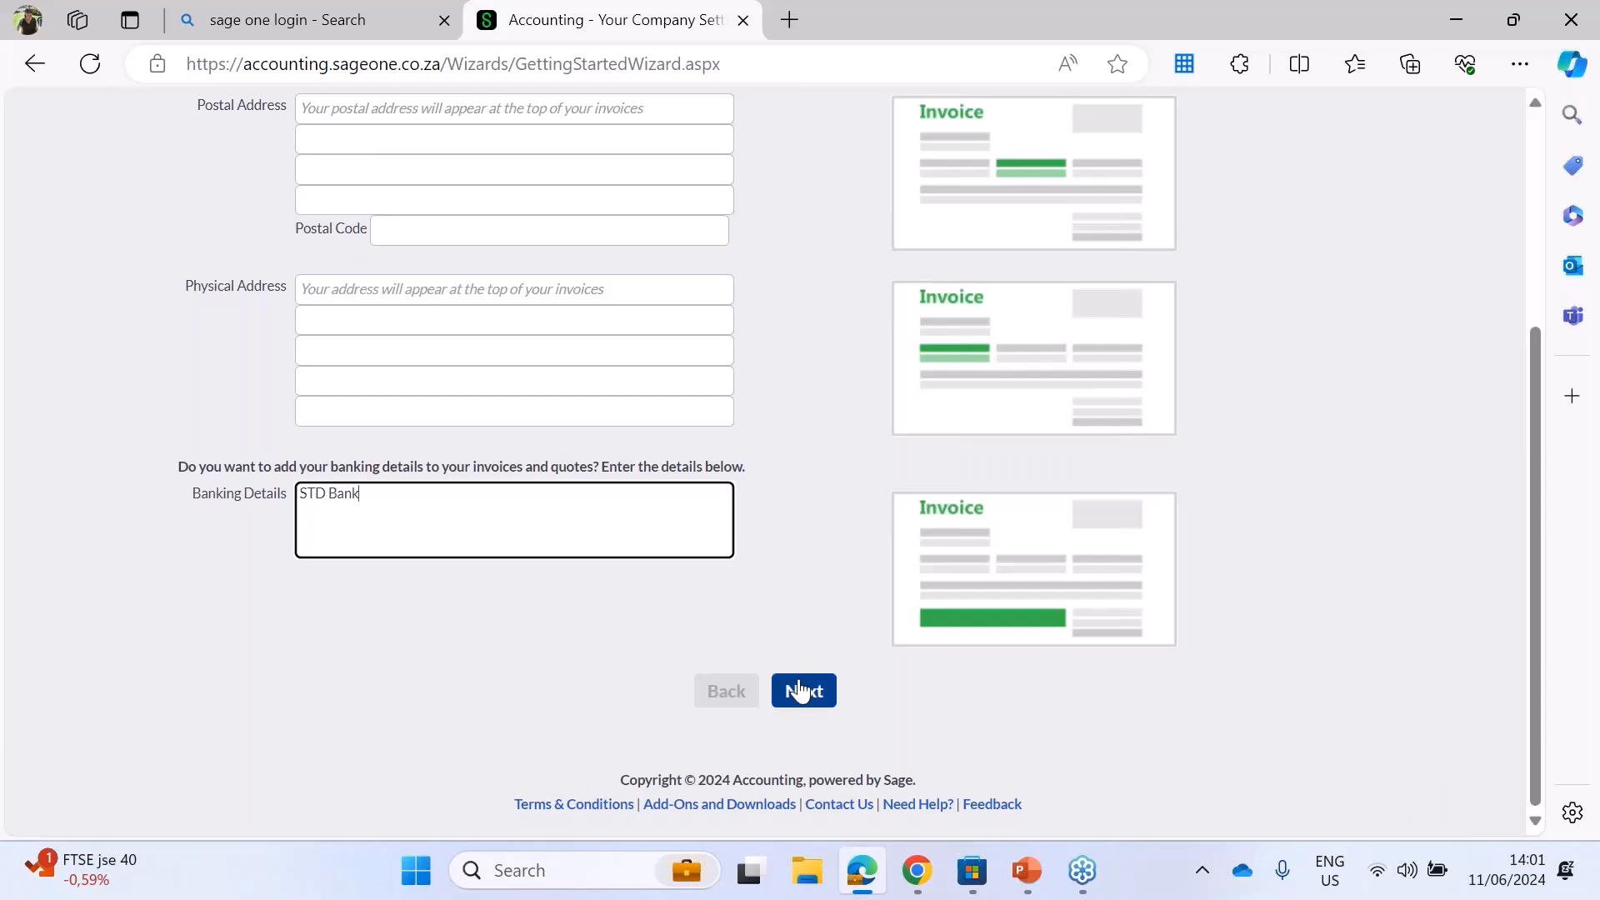
left_click(802, 692)
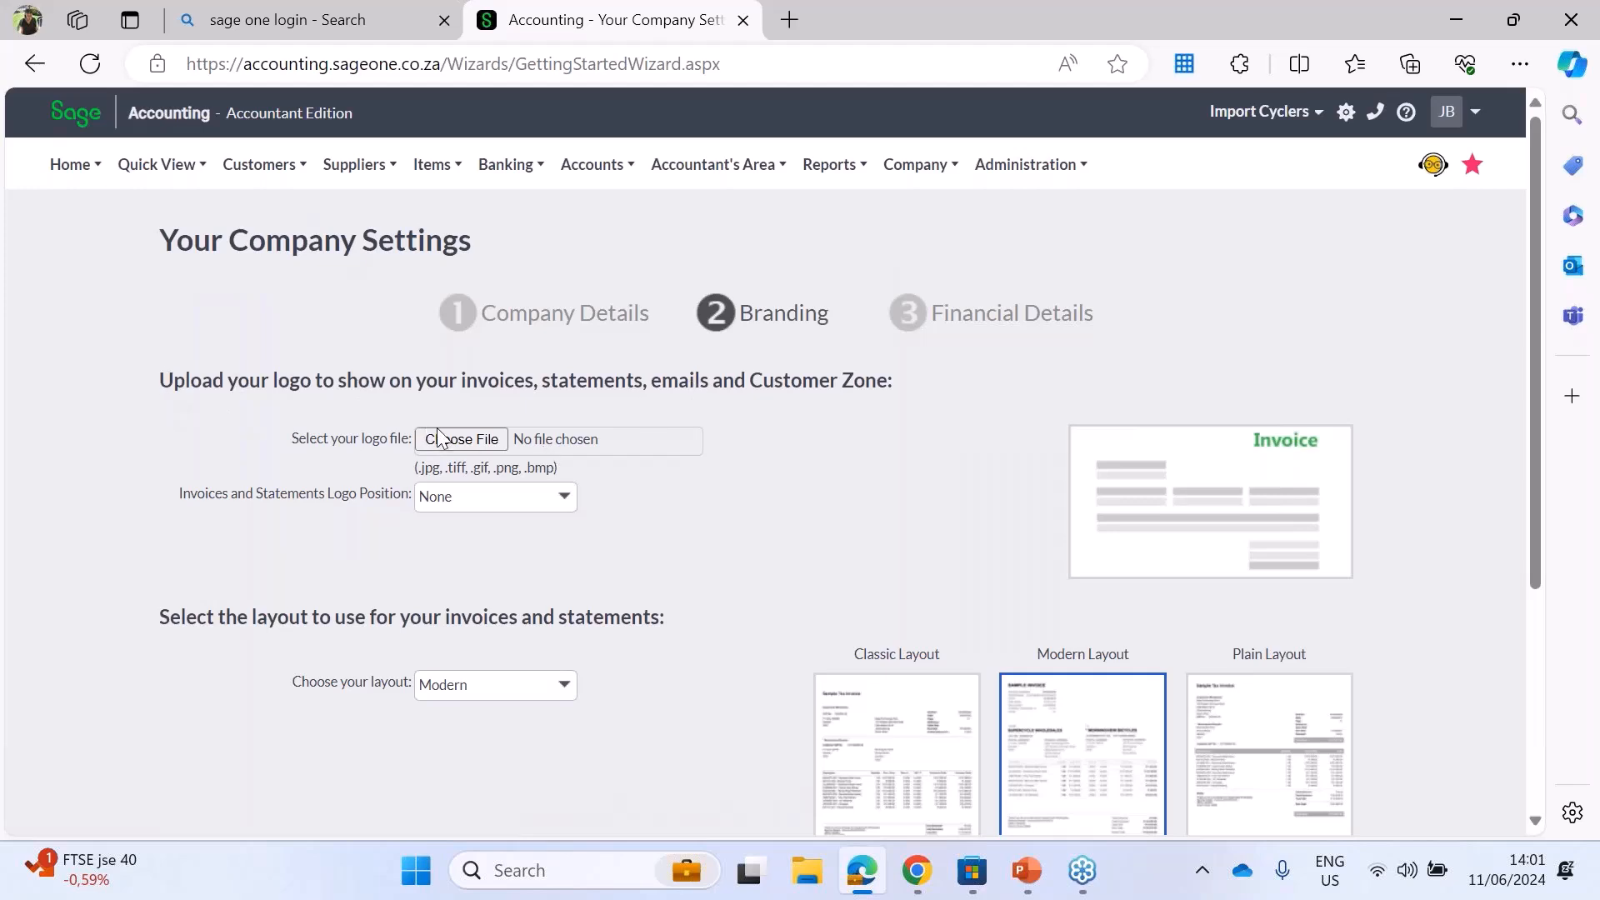
Step: Choose the image "Tatty teddy with heart" from the Pictures folder as the company logo file
left_click(466, 441)
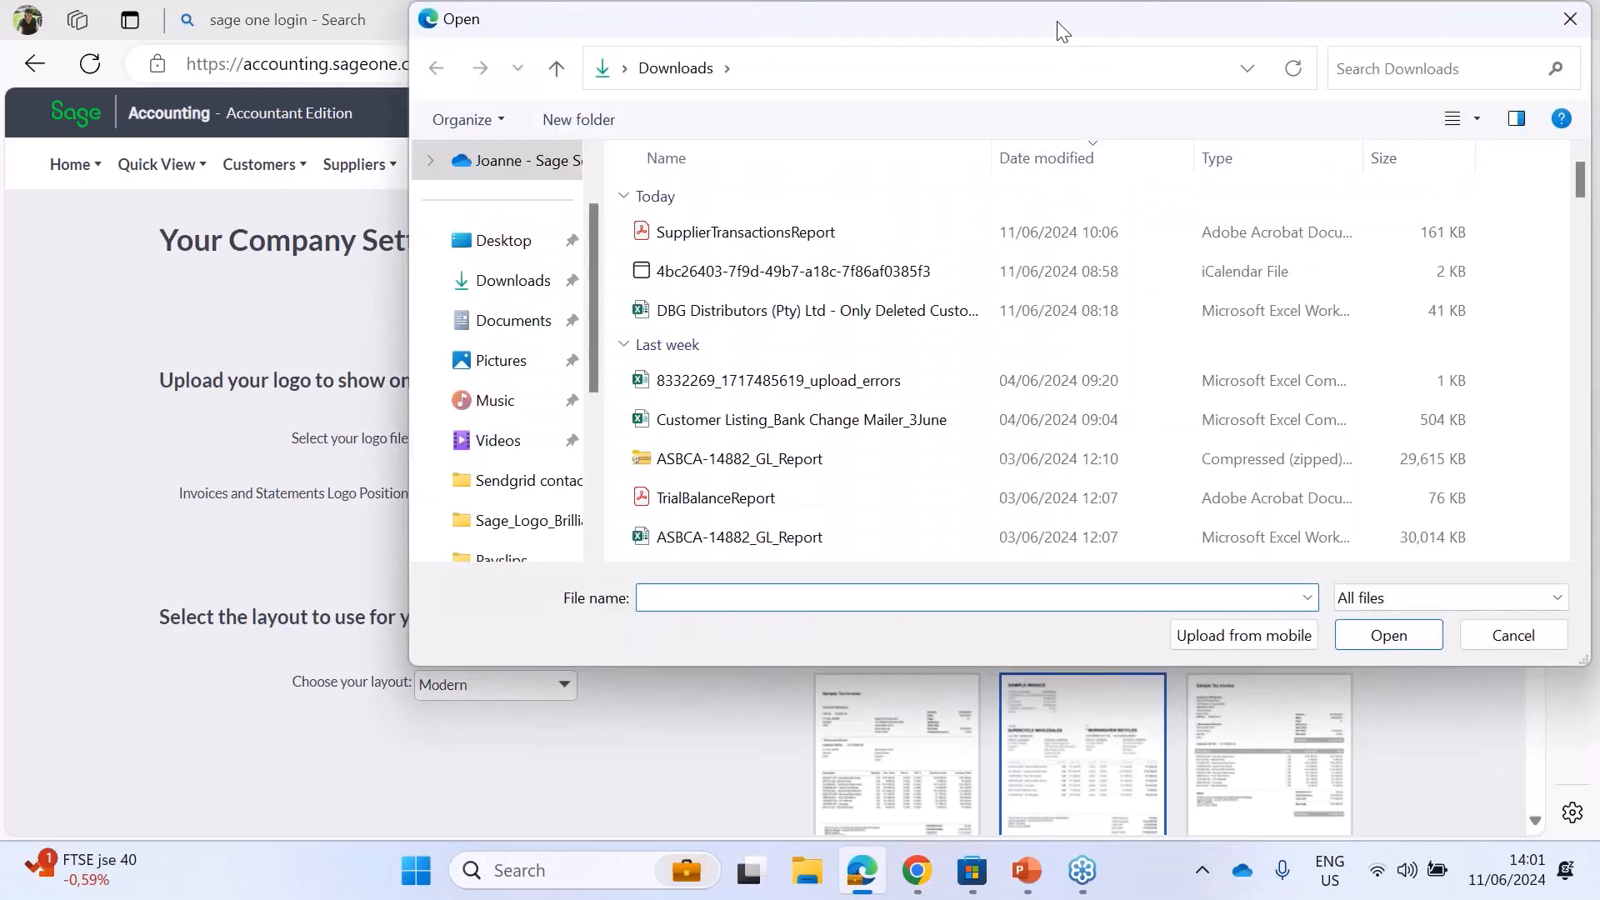
left_click_drag(1061, 31, 736, 521)
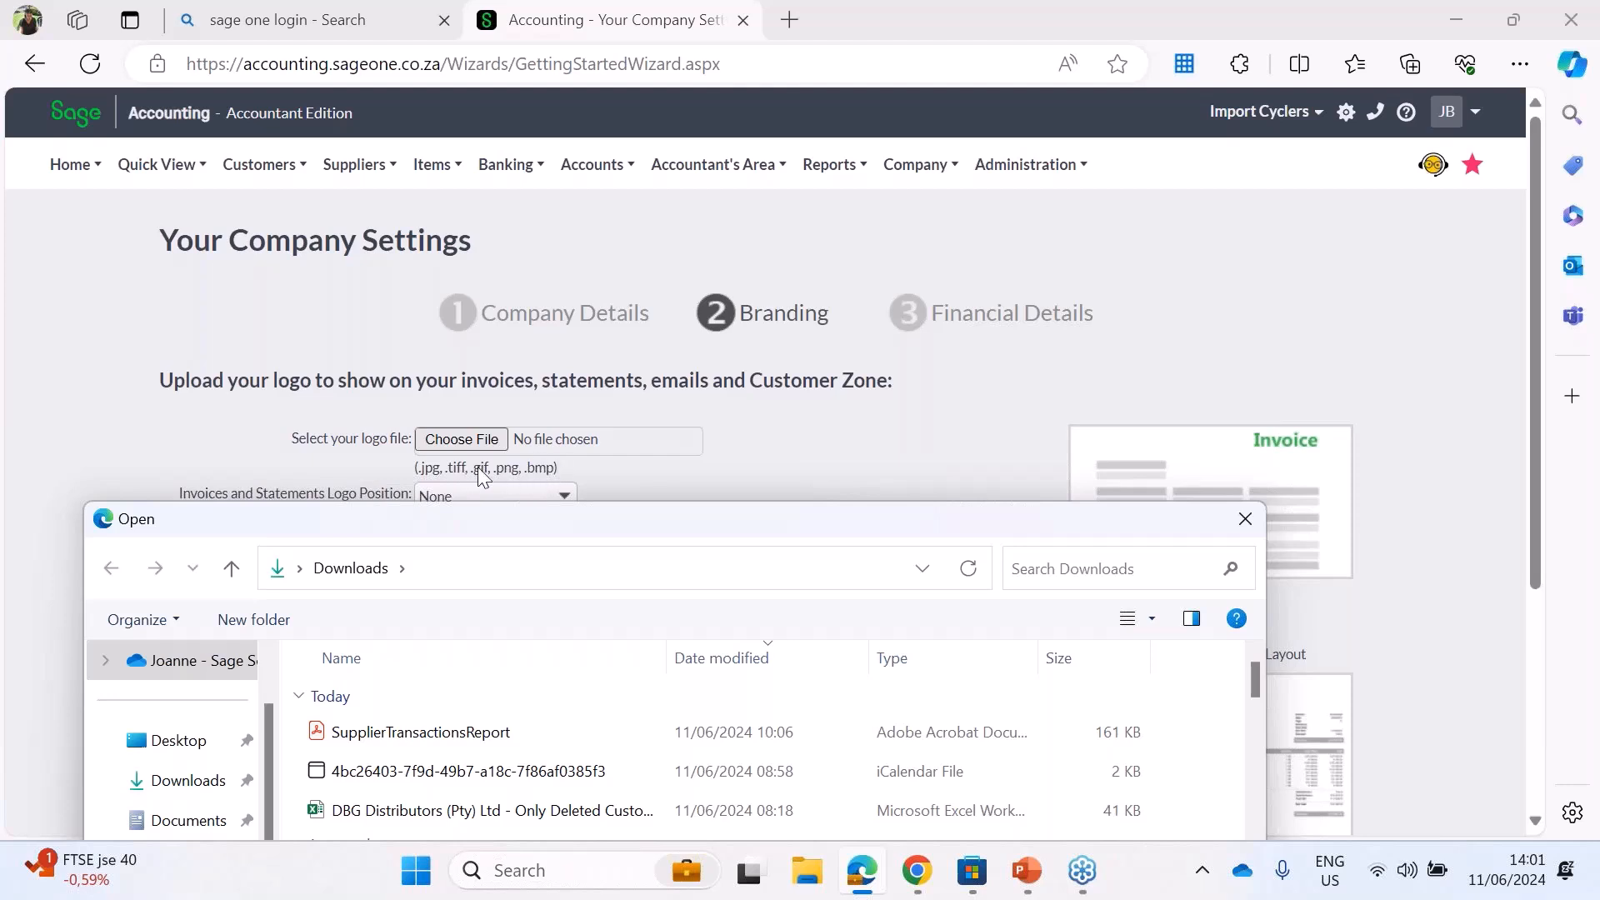
left_click_drag(686, 515, 634, 57)
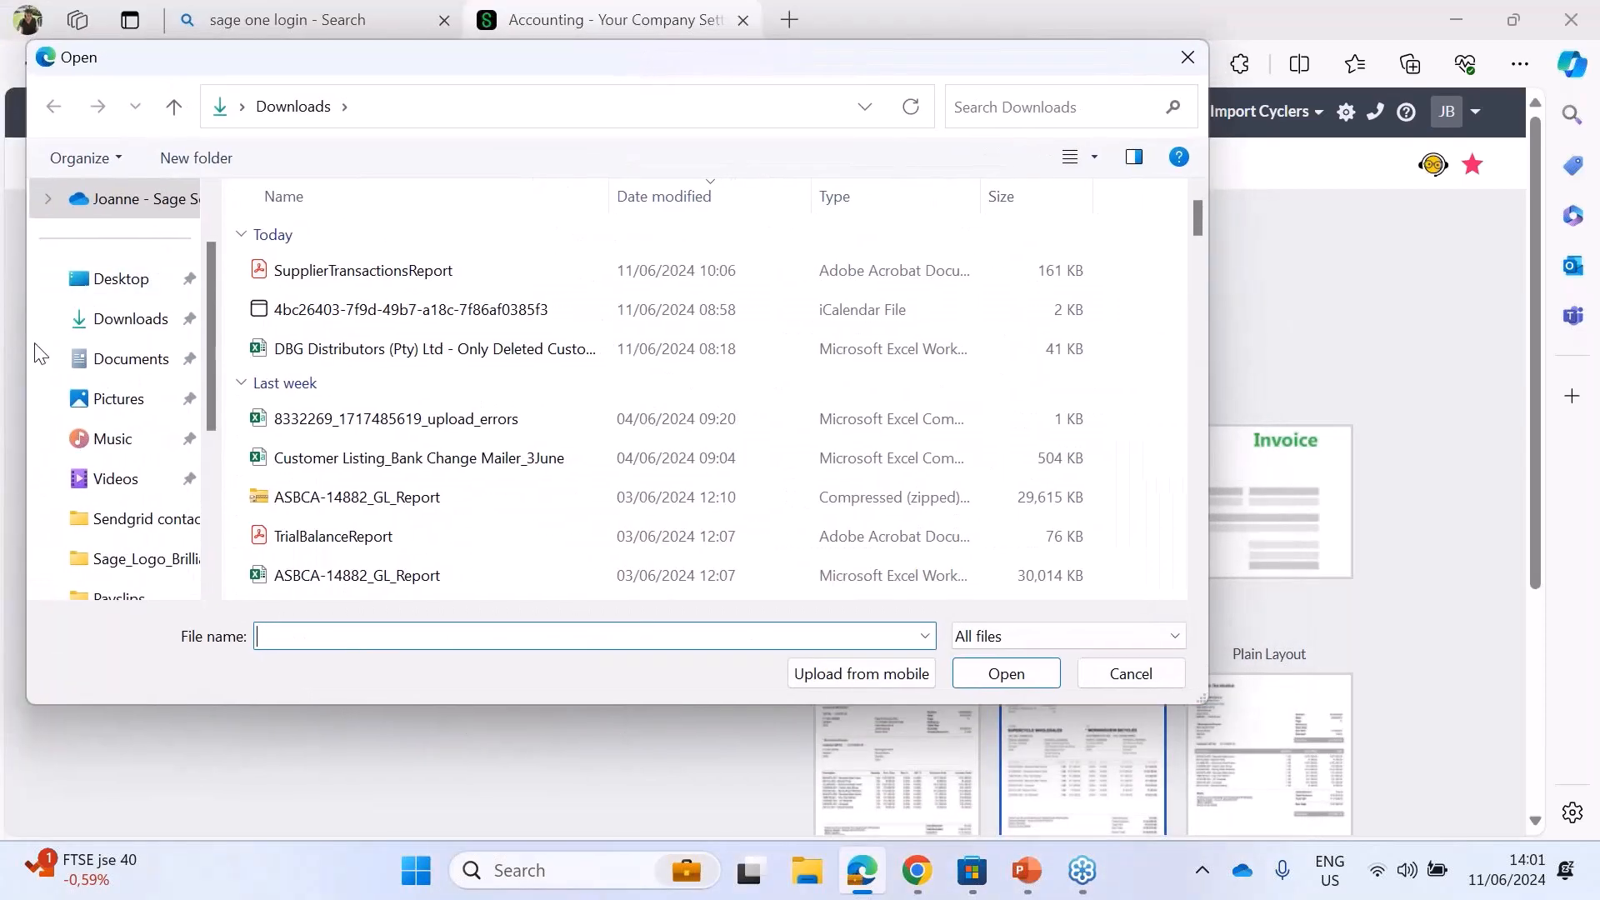
left_click(118, 413)
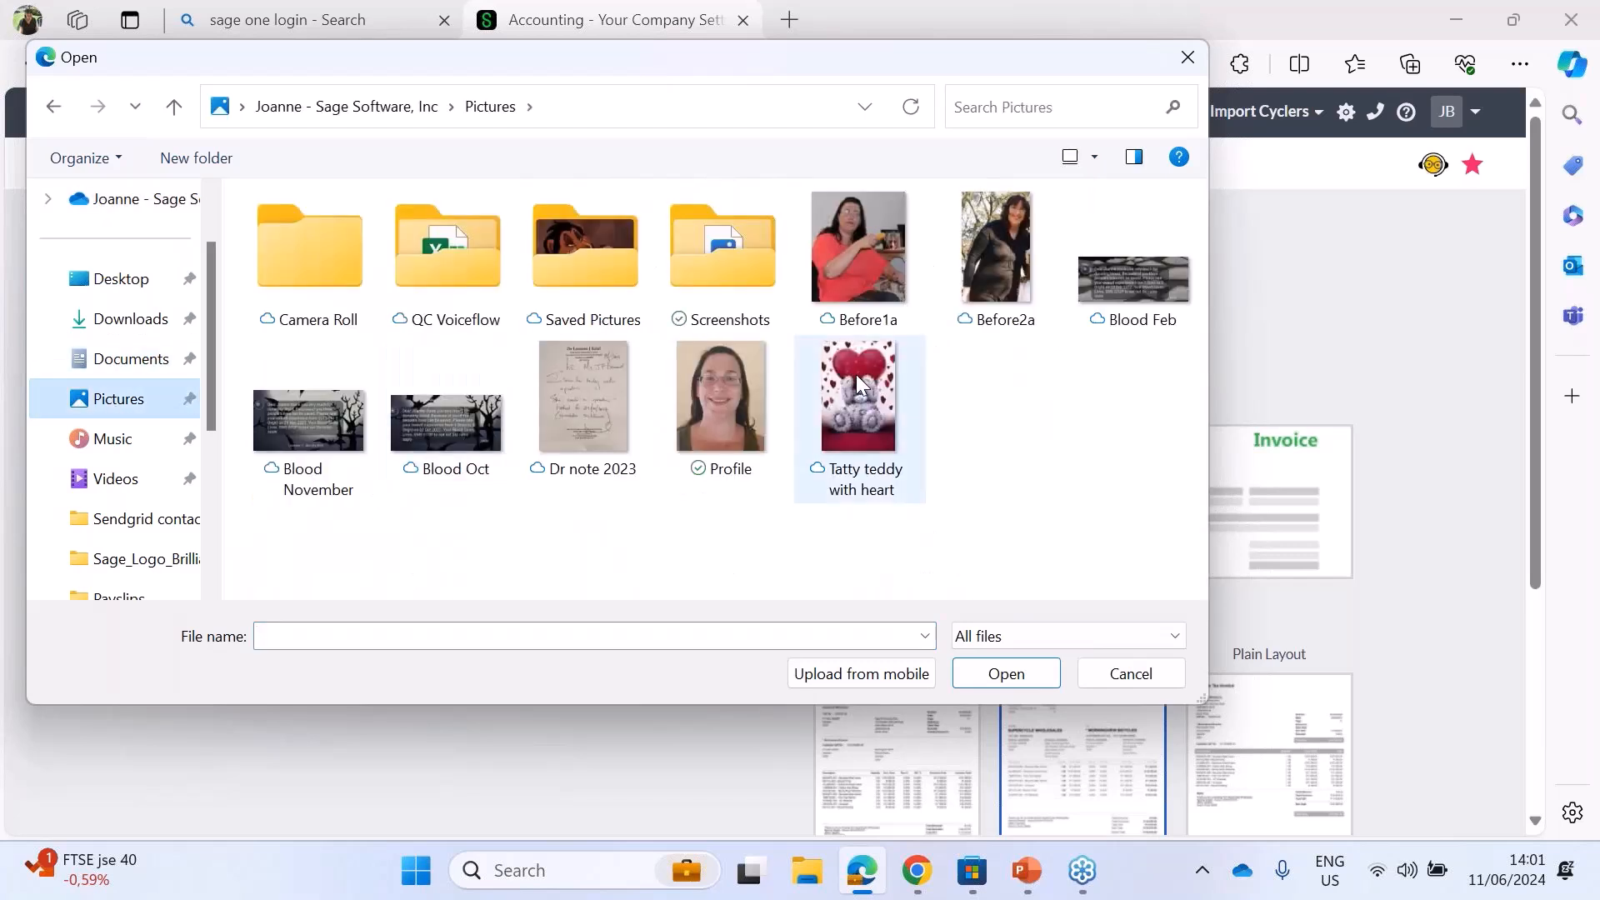
left_click(859, 383)
double_click(859, 383)
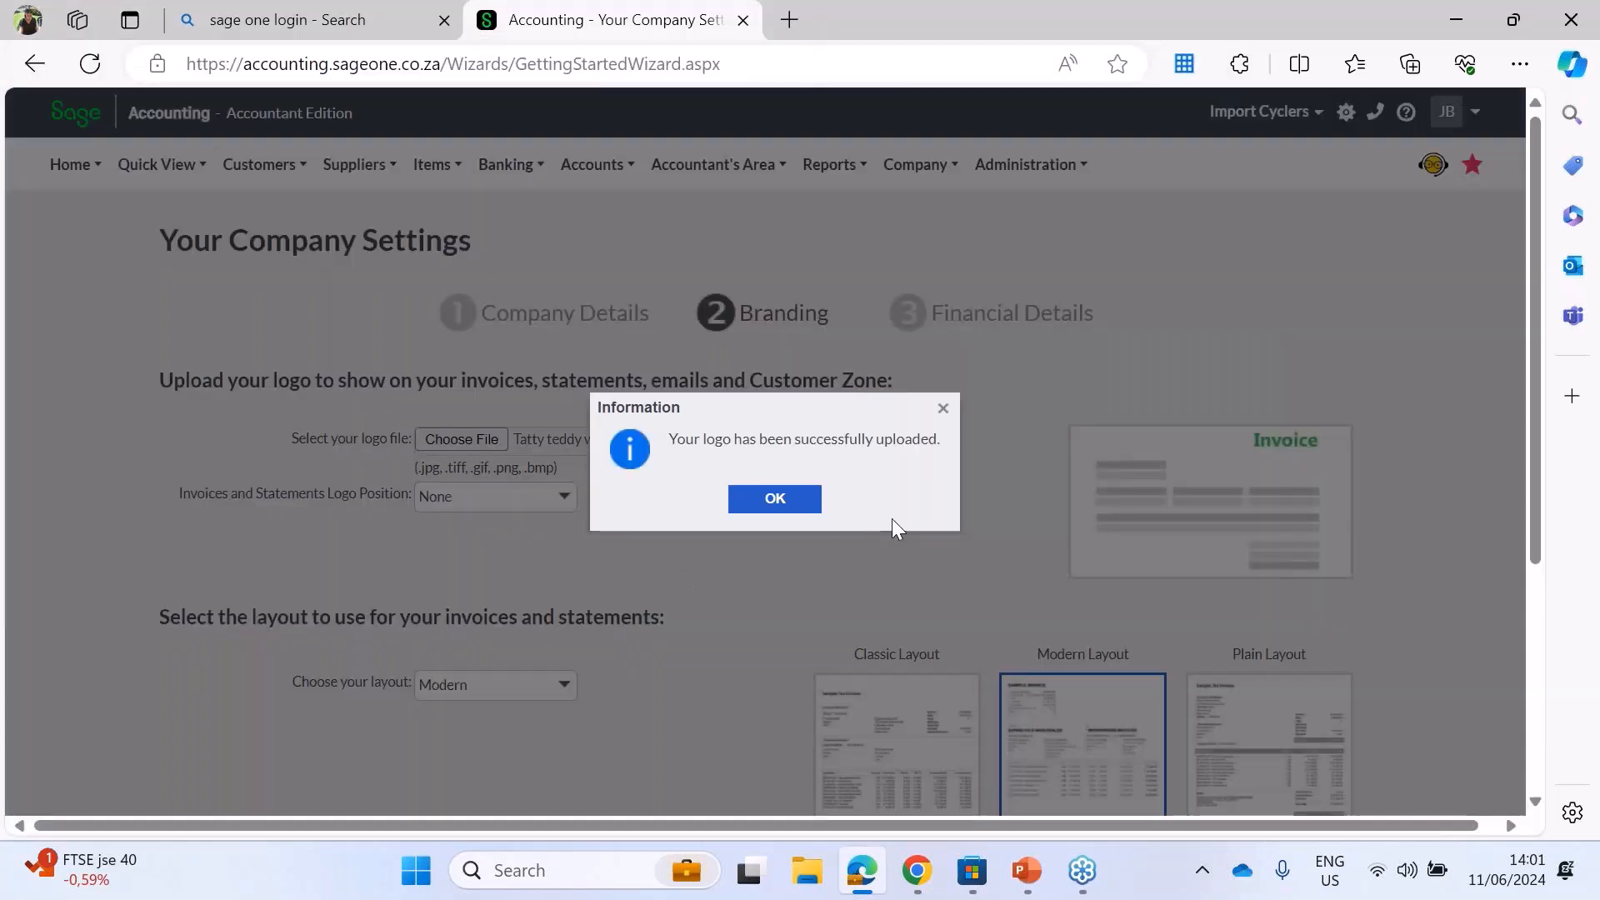
left_click(775, 498)
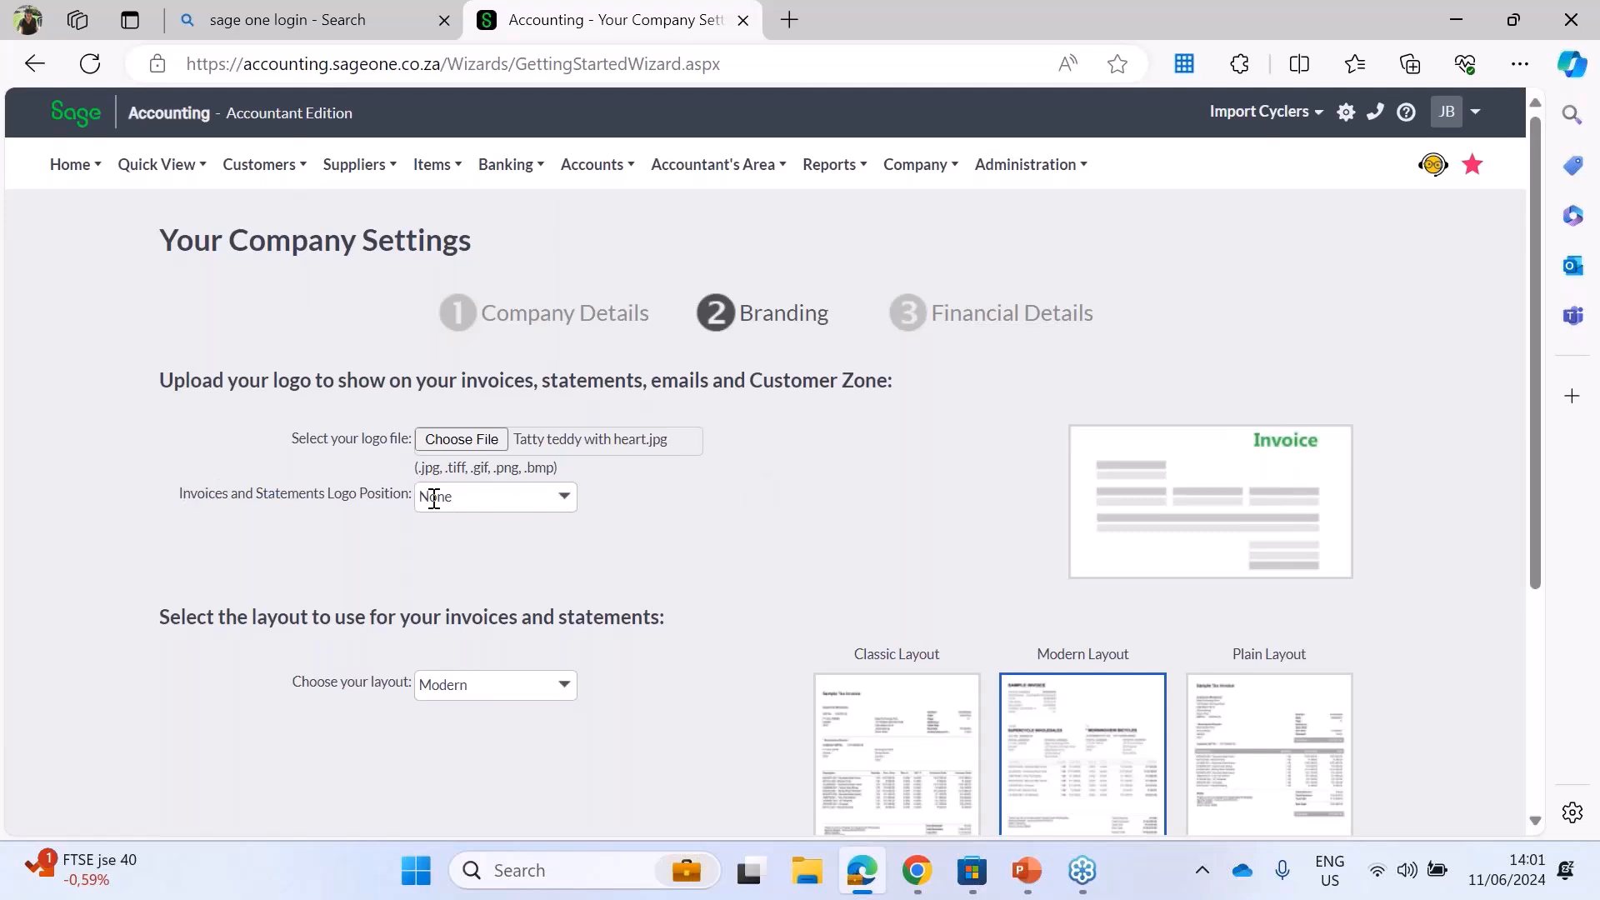
Step: Try the Top Left and Top Right logo positions for invoices and statements, and settle on Top Left
left_click(570, 500)
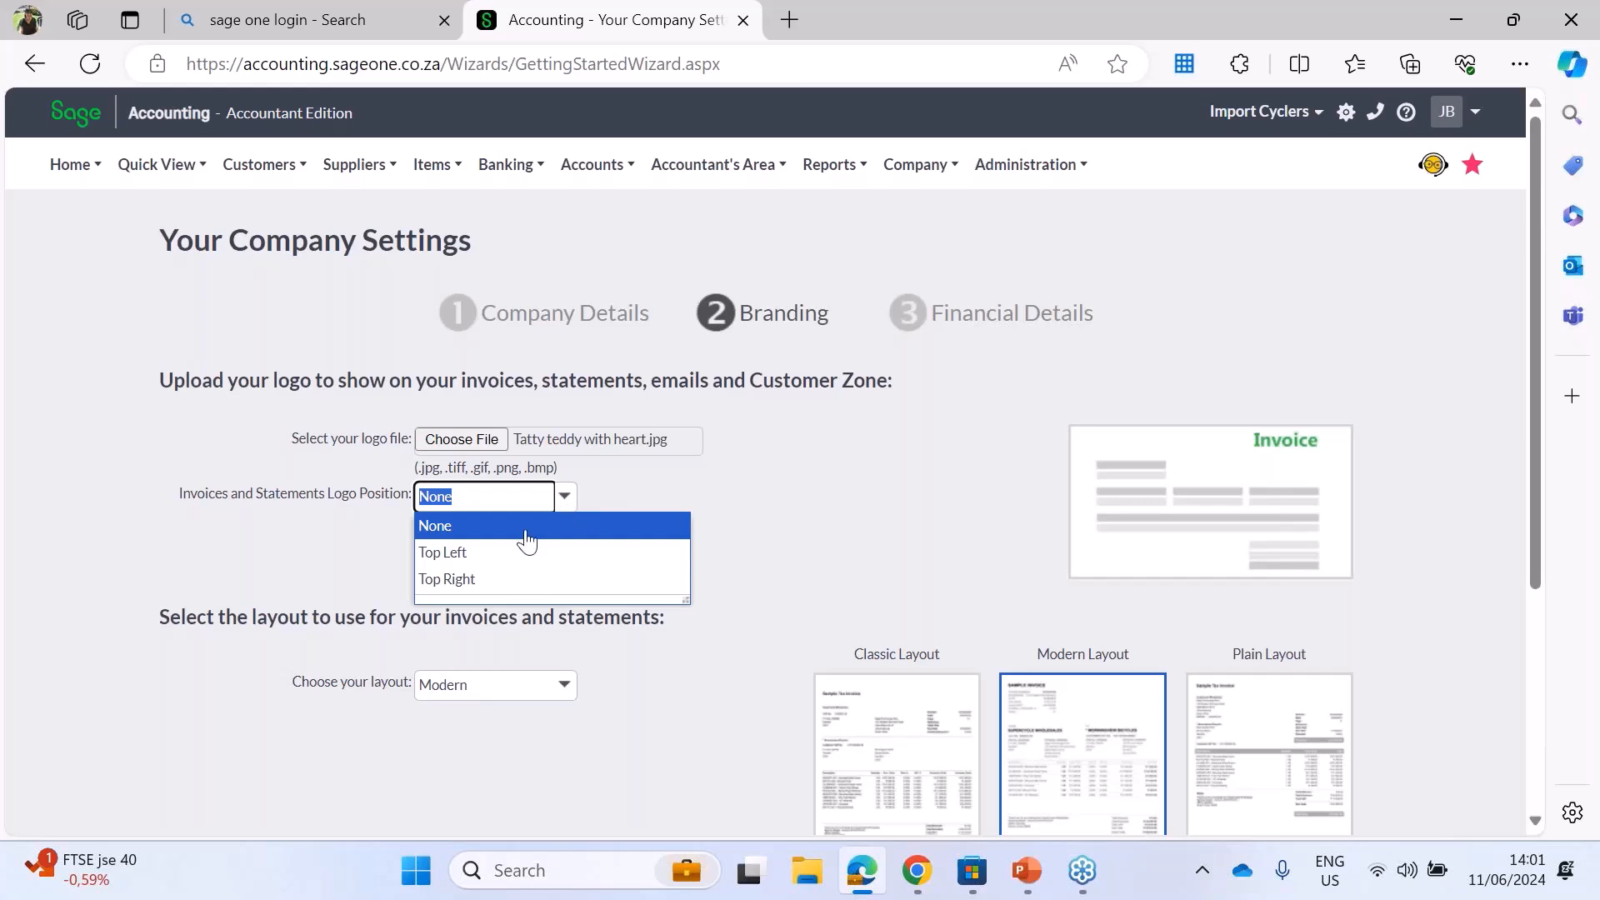
left_click(486, 555)
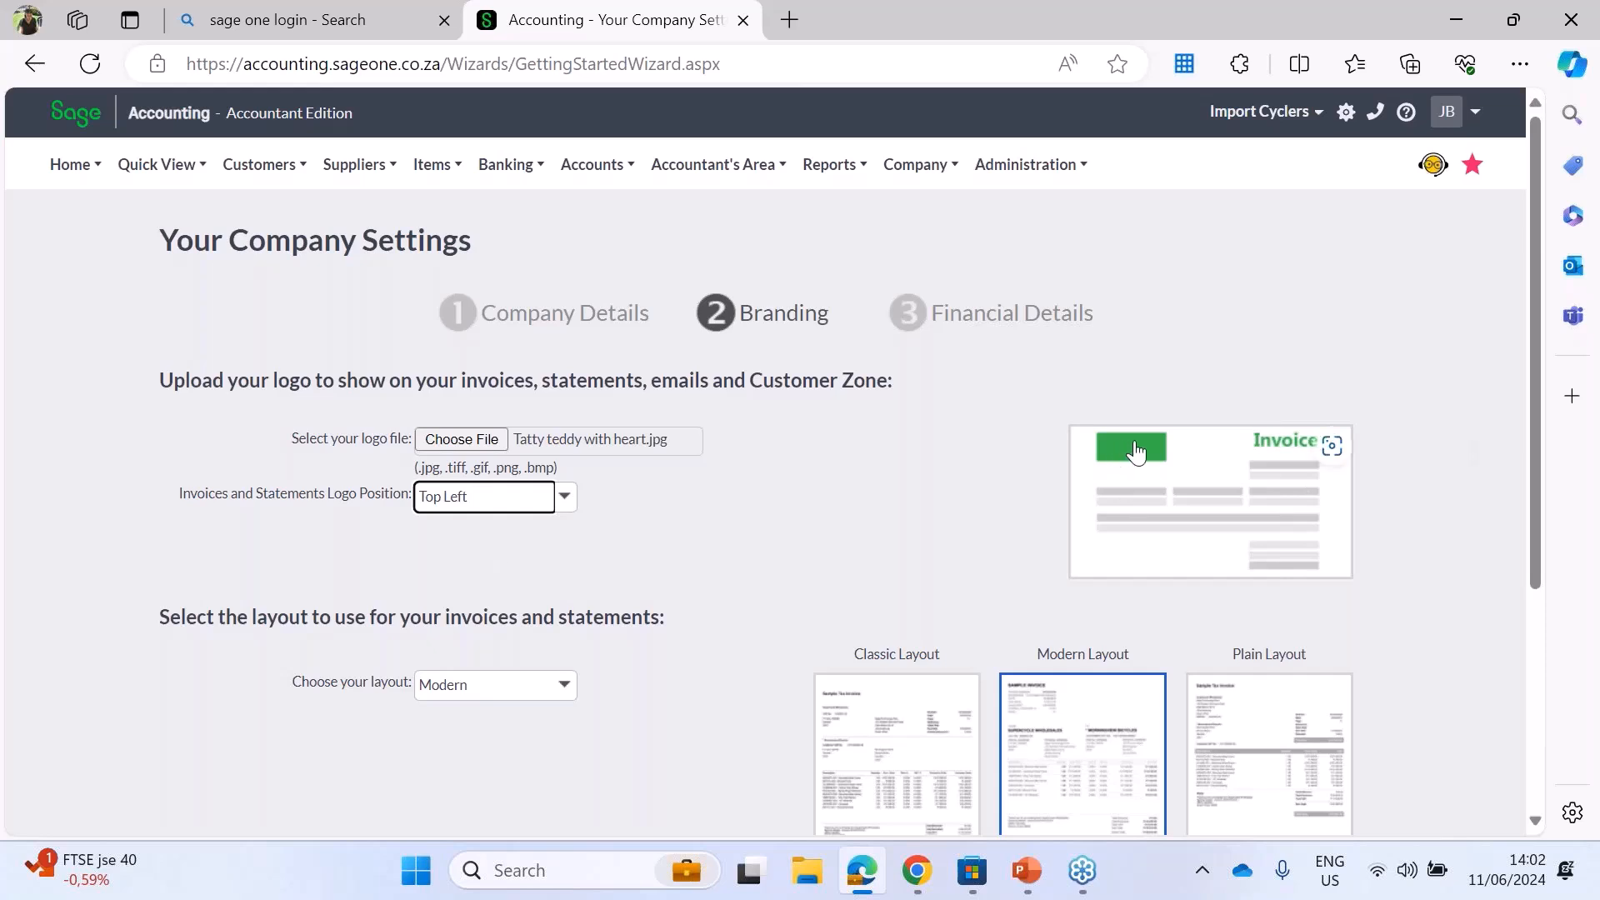
left_click(564, 500)
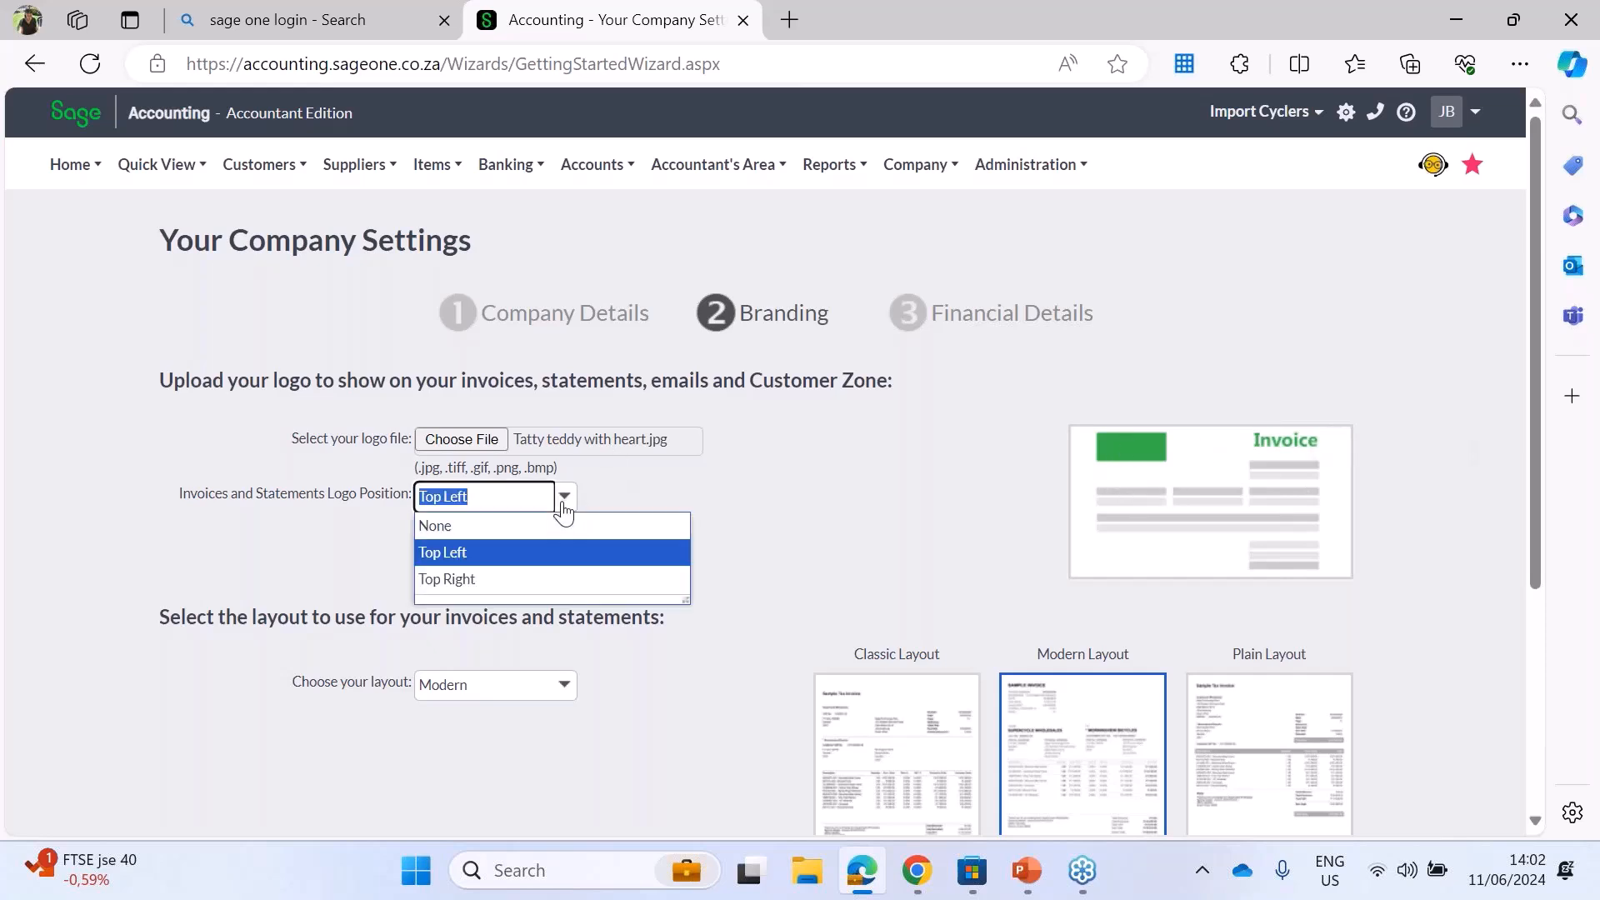
left_click(483, 578)
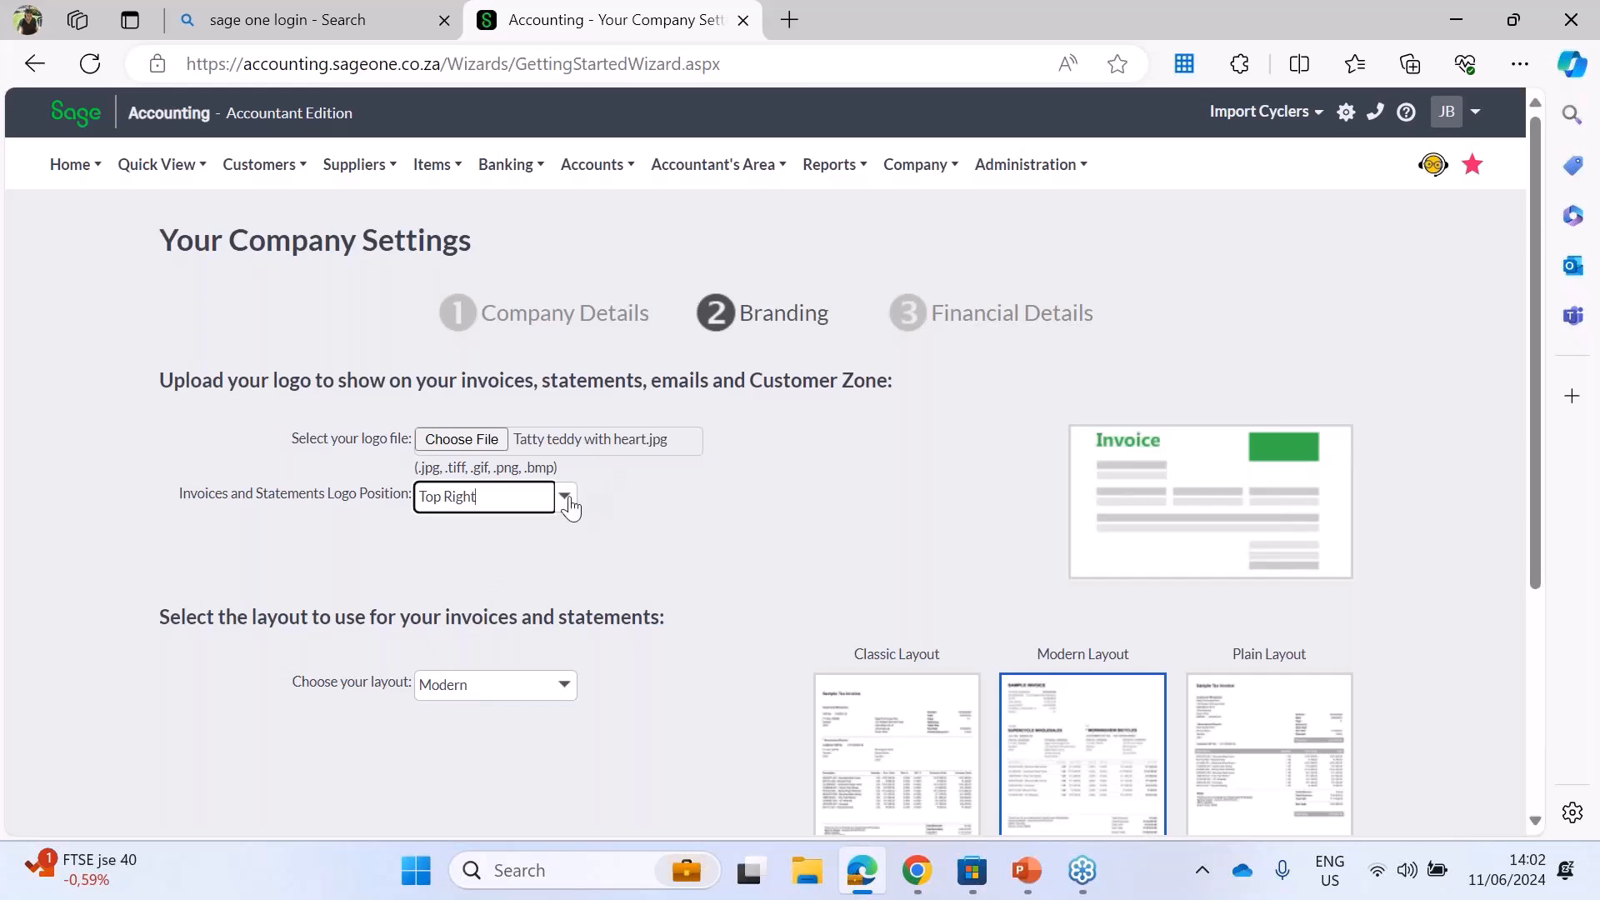
left_click(567, 500)
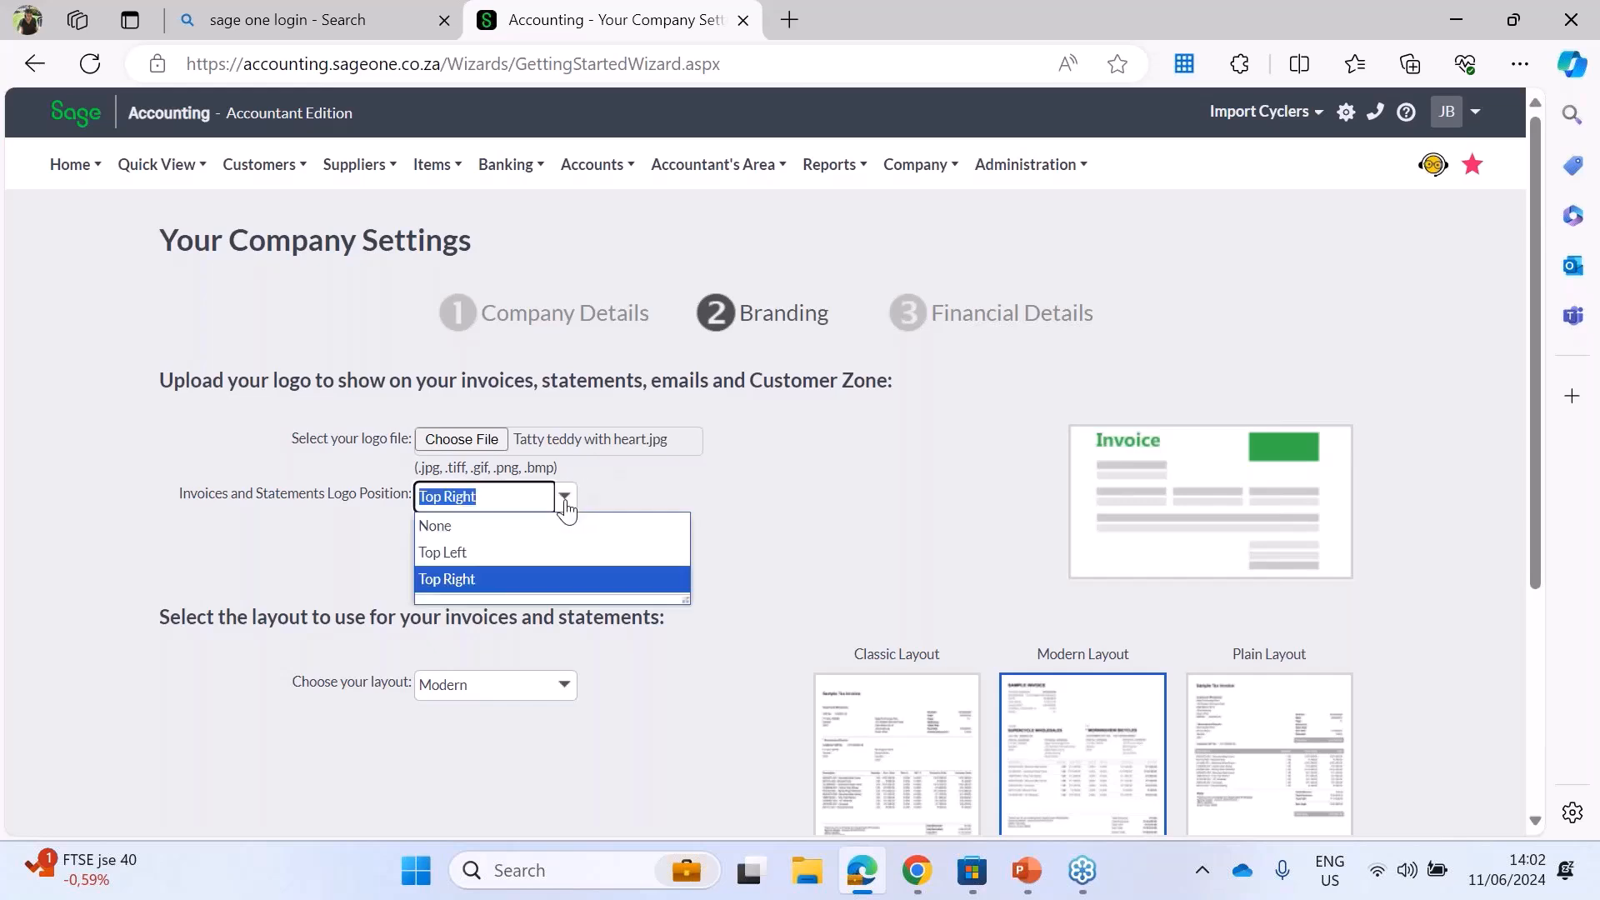
left_click(503, 554)
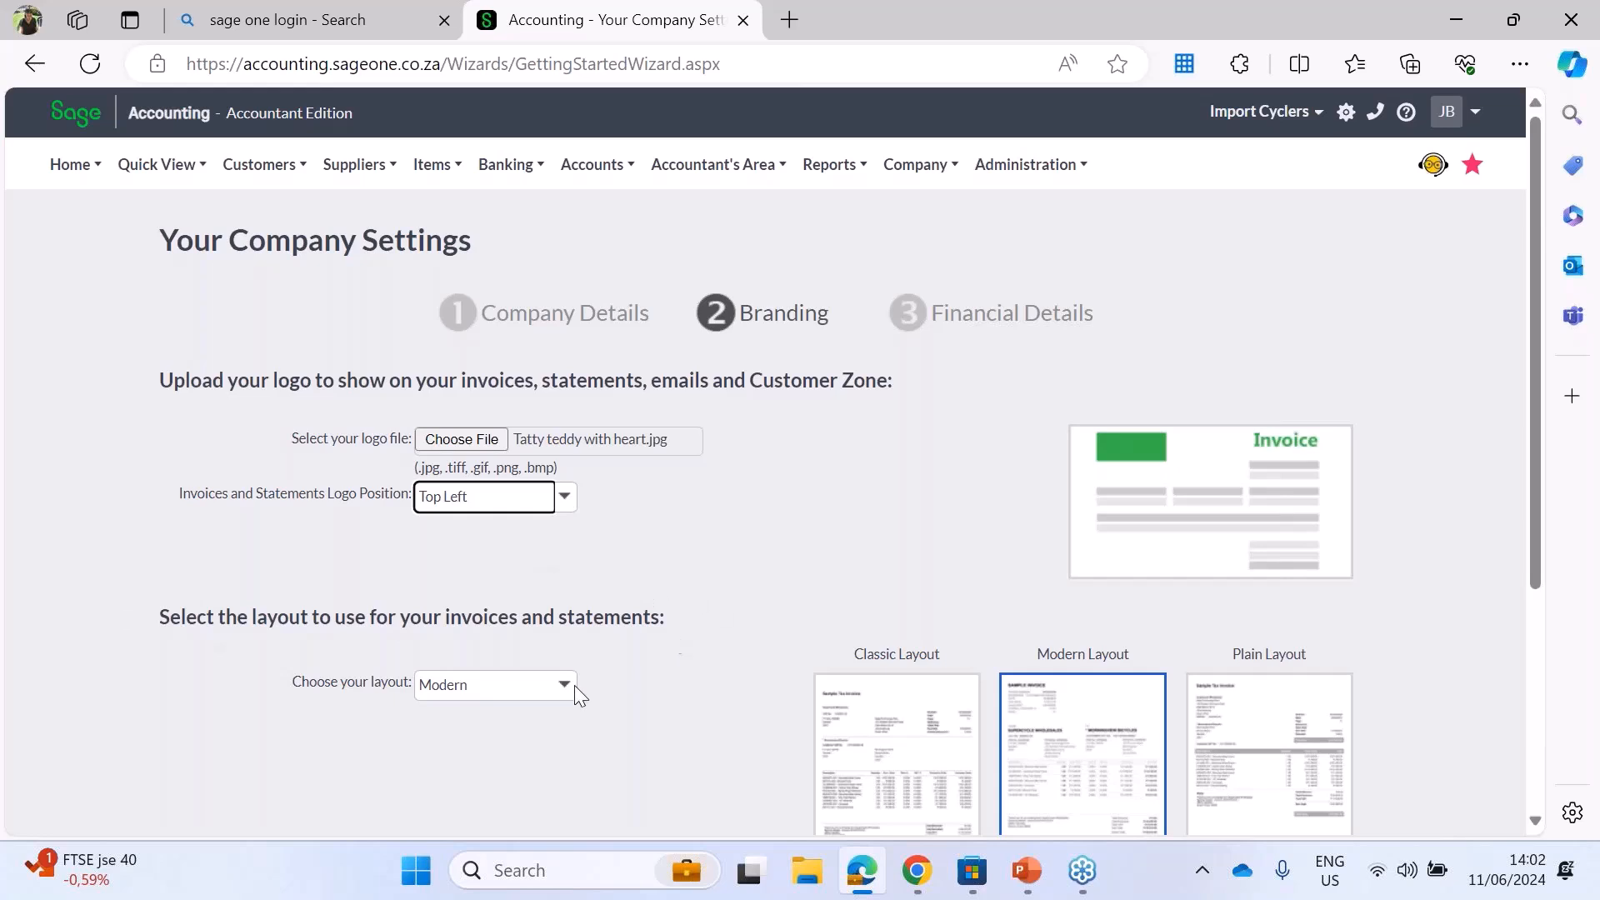
Step: Select the Modern layout for invoices and statements and continue to the Customer Zone settings
left_click(1534, 819)
scroll(1533, 821, "down", 1)
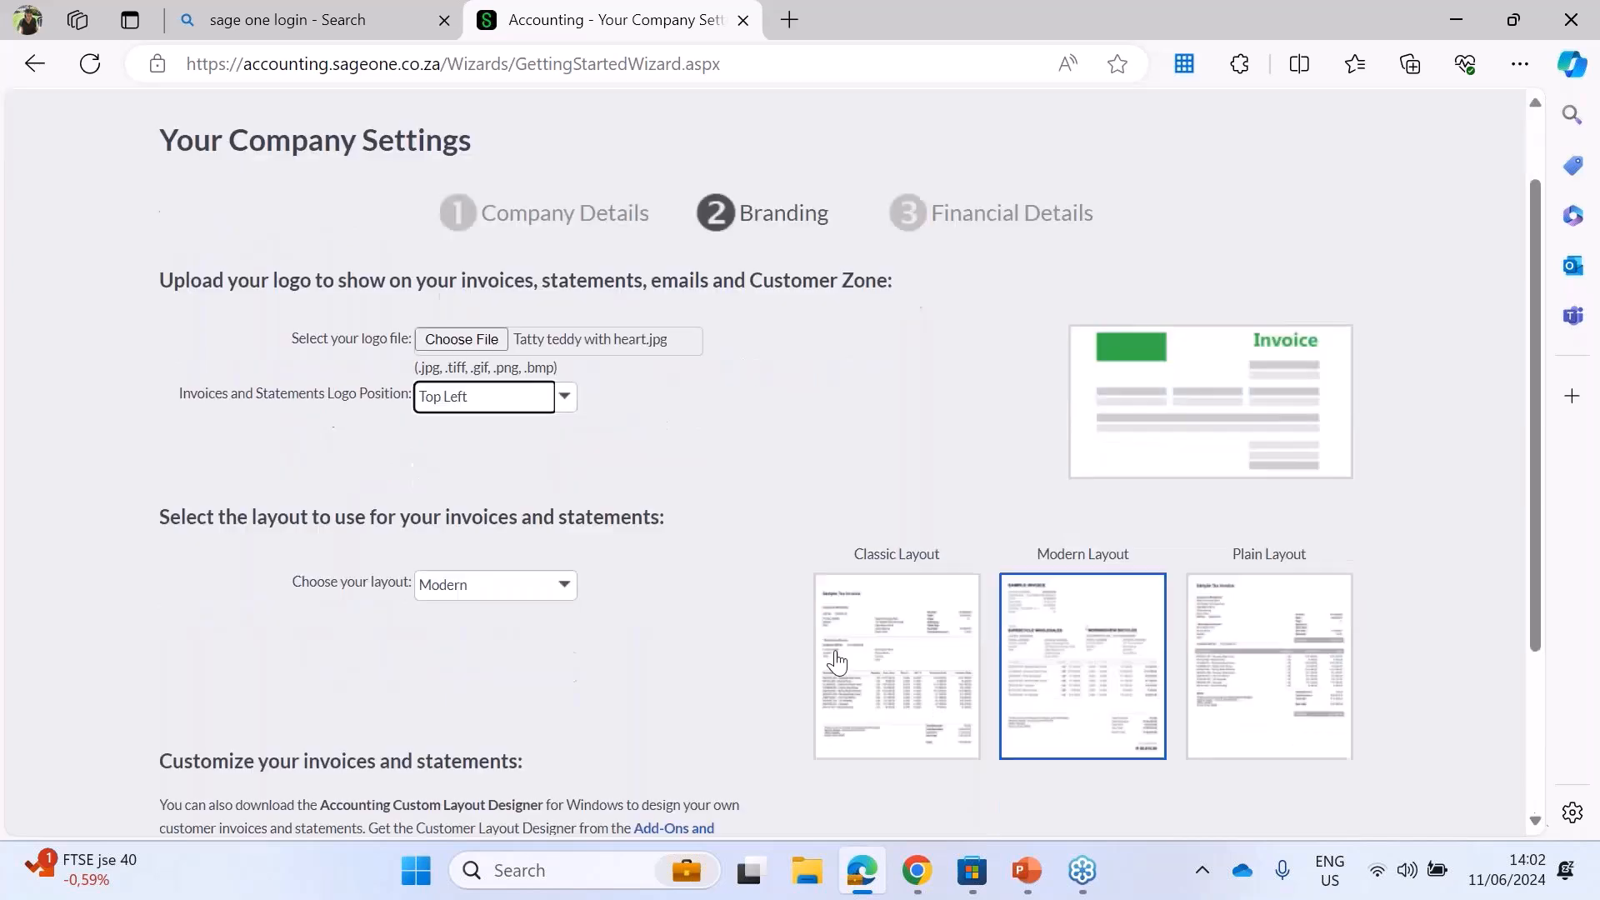
left_click(1467, 73)
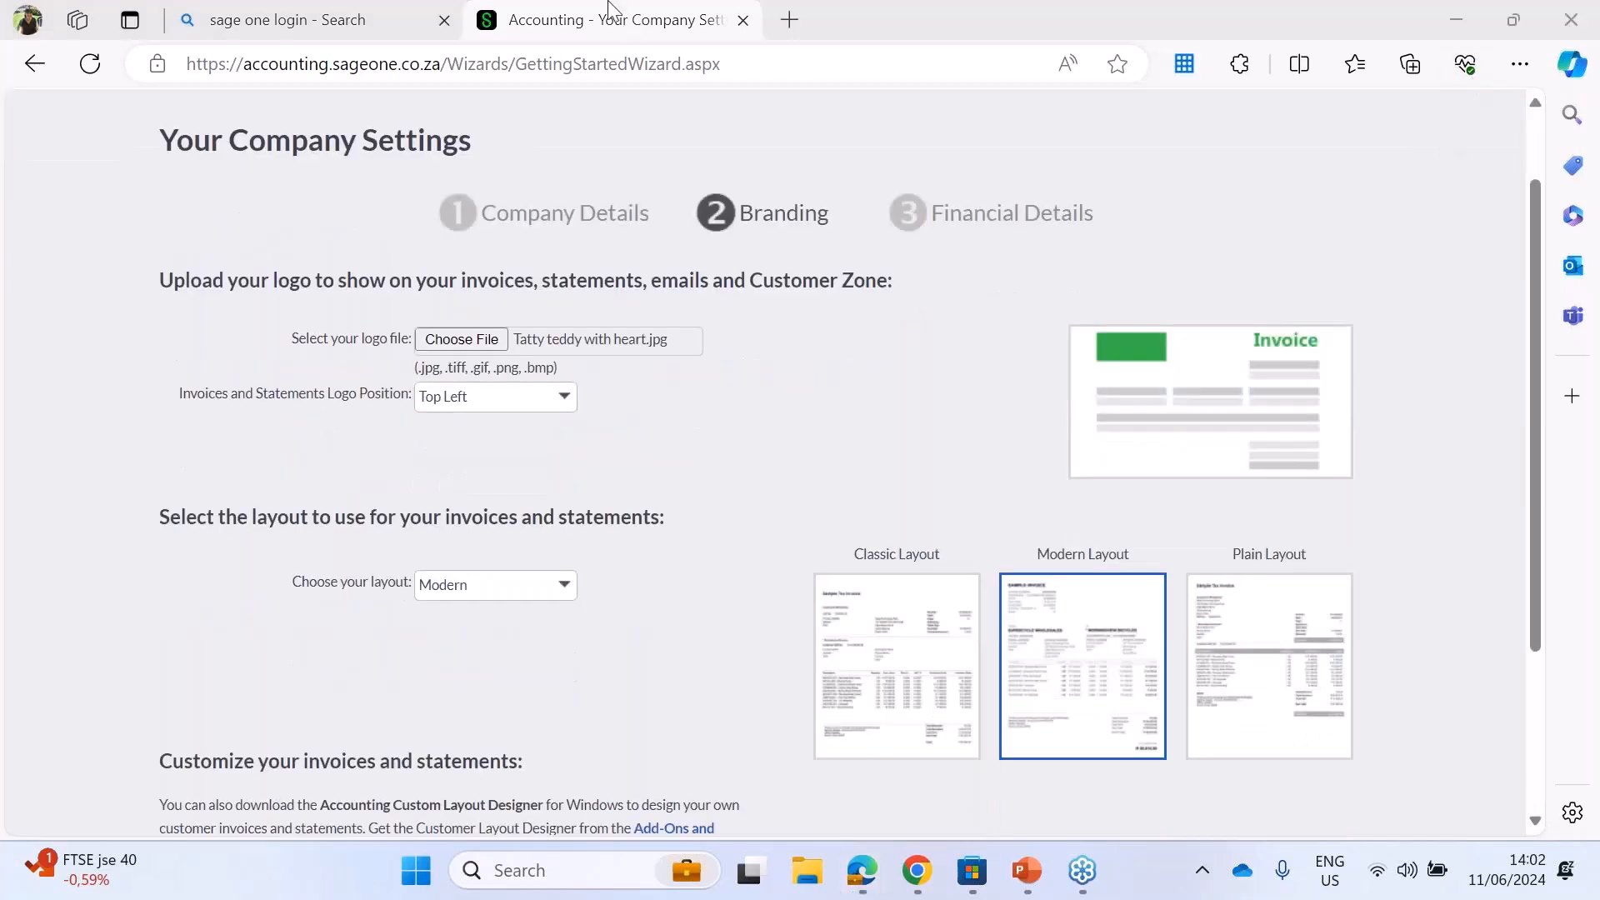
left_click(564, 584)
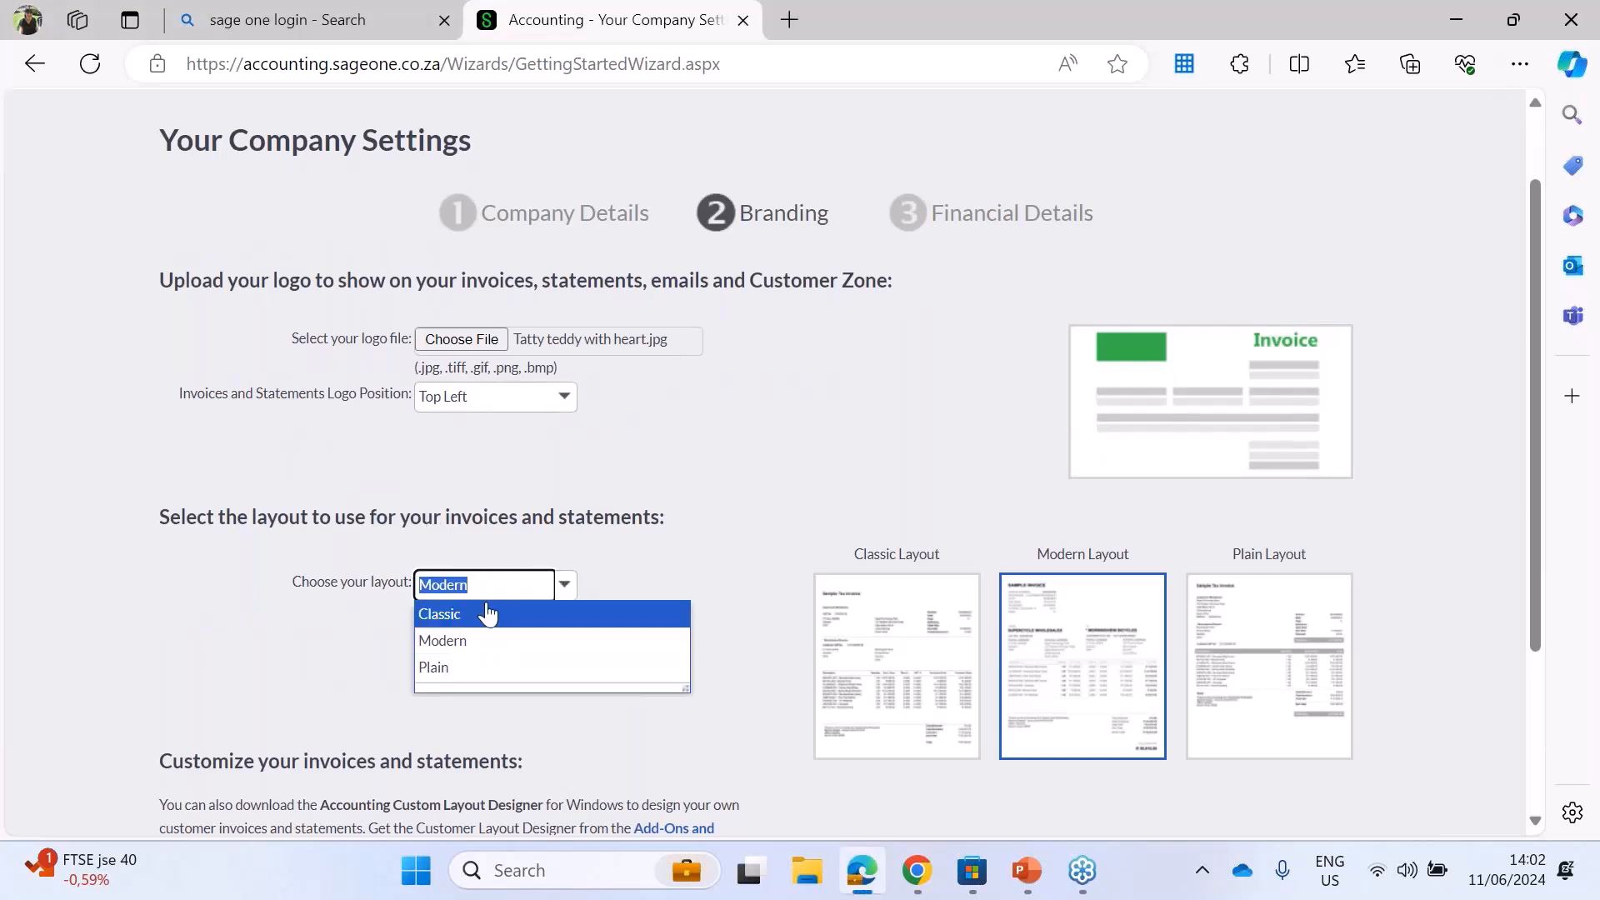
left_click(486, 643)
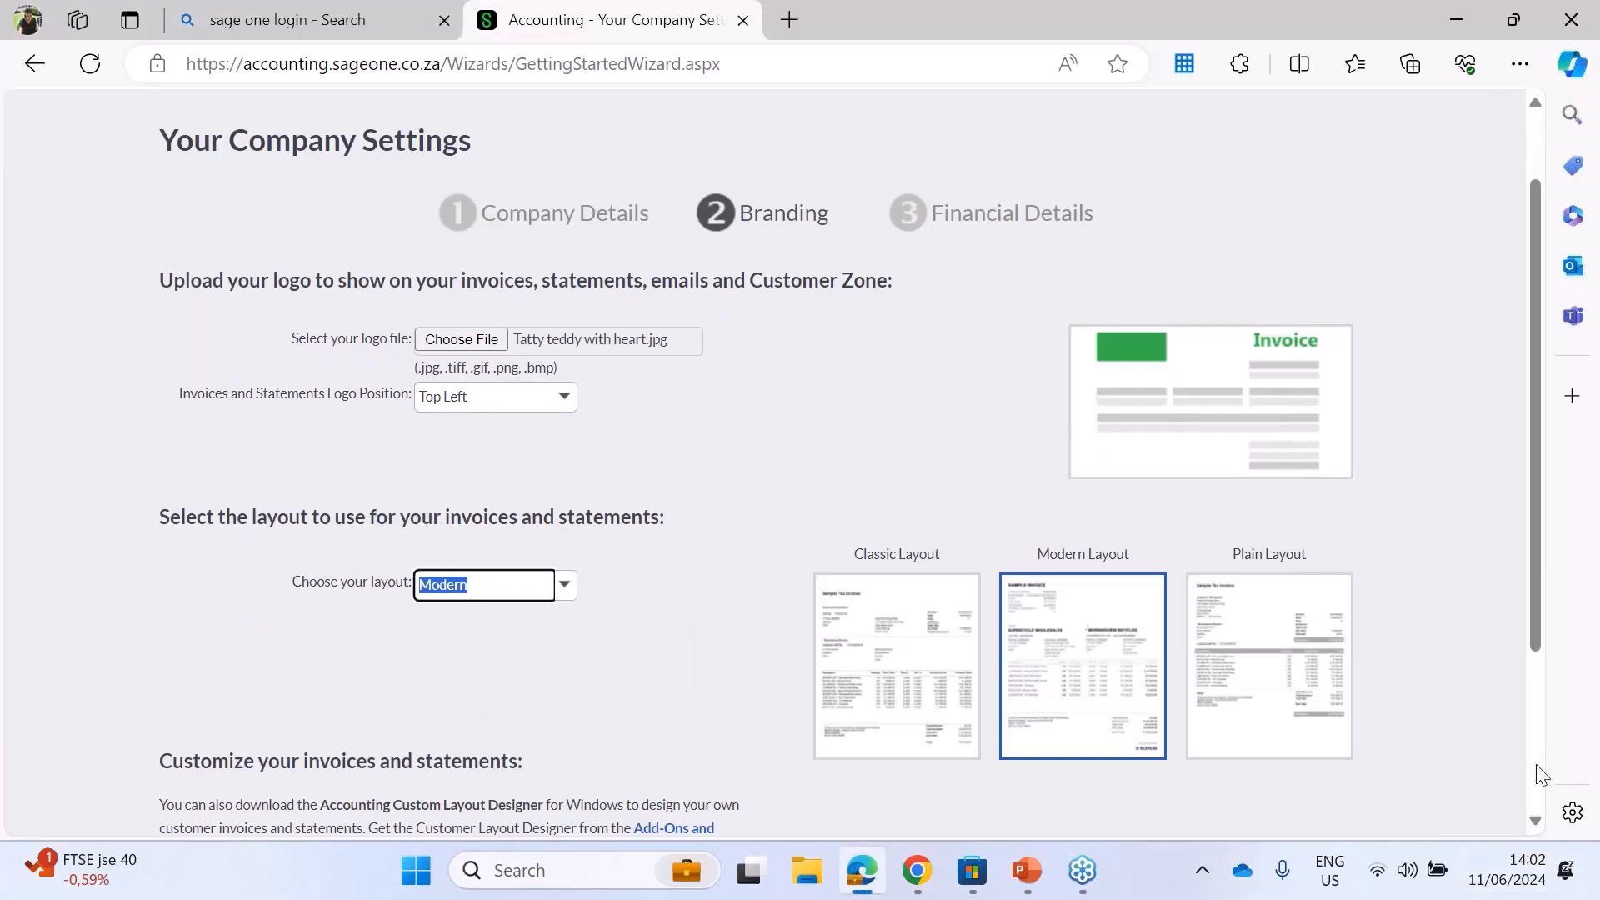
scroll(1532, 821, "down", 3)
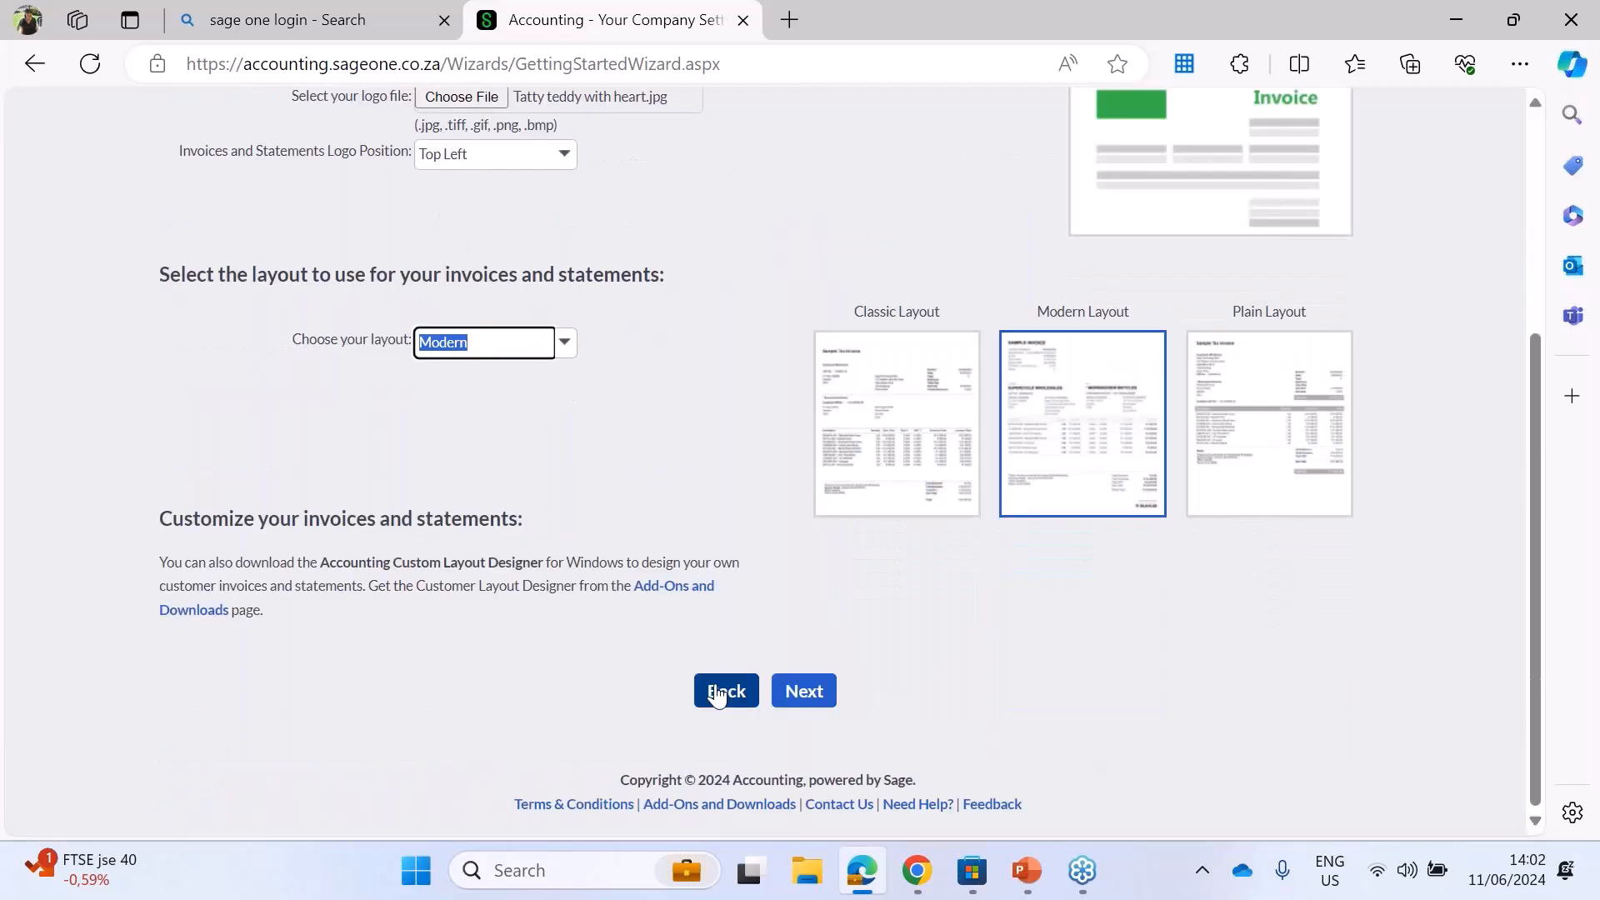
left_click(796, 695)
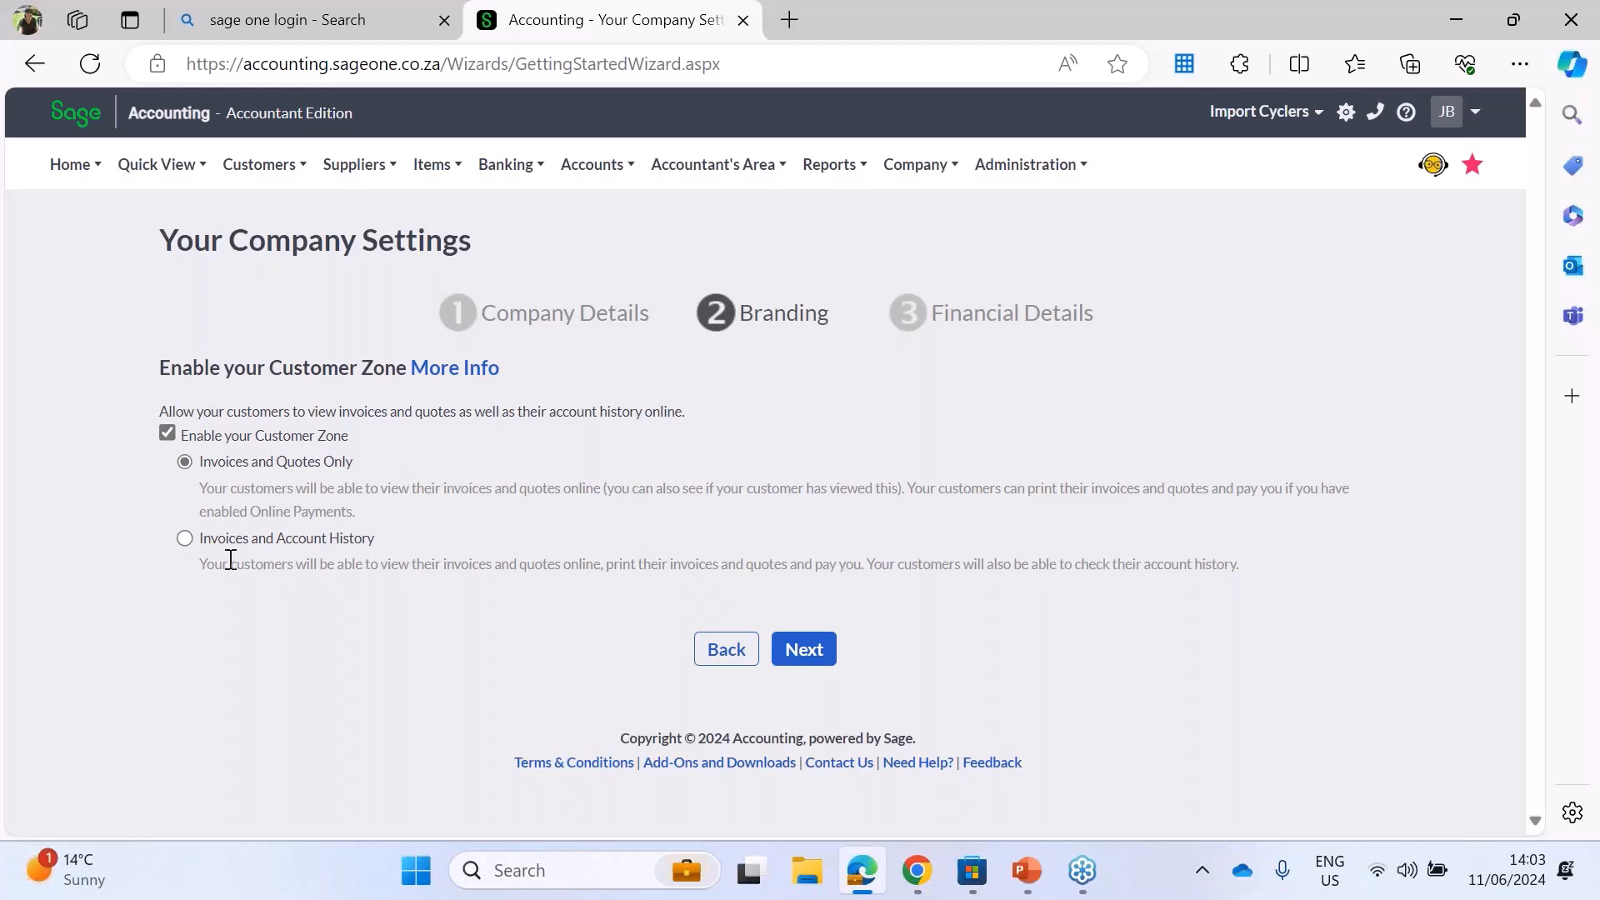
Step: Set the Customer Zone to Invoices and Account History, keep it enabled, and continue to the financial details
left_click(181, 542)
left_click(171, 432)
left_click(167, 433)
left_click(803, 649)
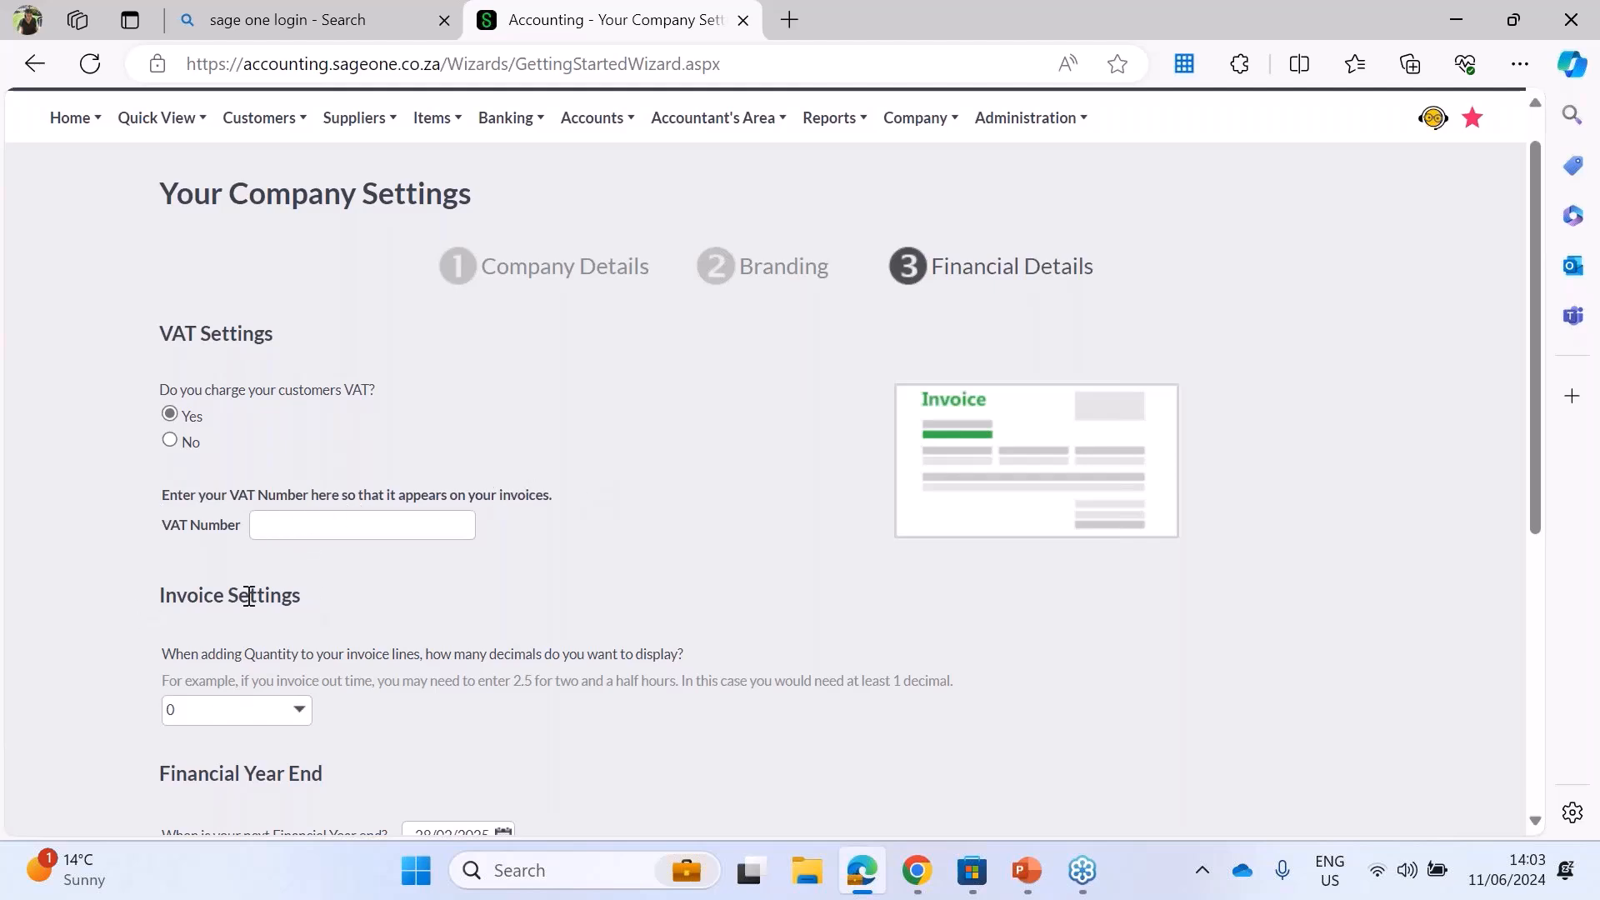
Step: Try 4 decimals for the quantity on invoice lines and set the value back to 0
left_click(1533, 823)
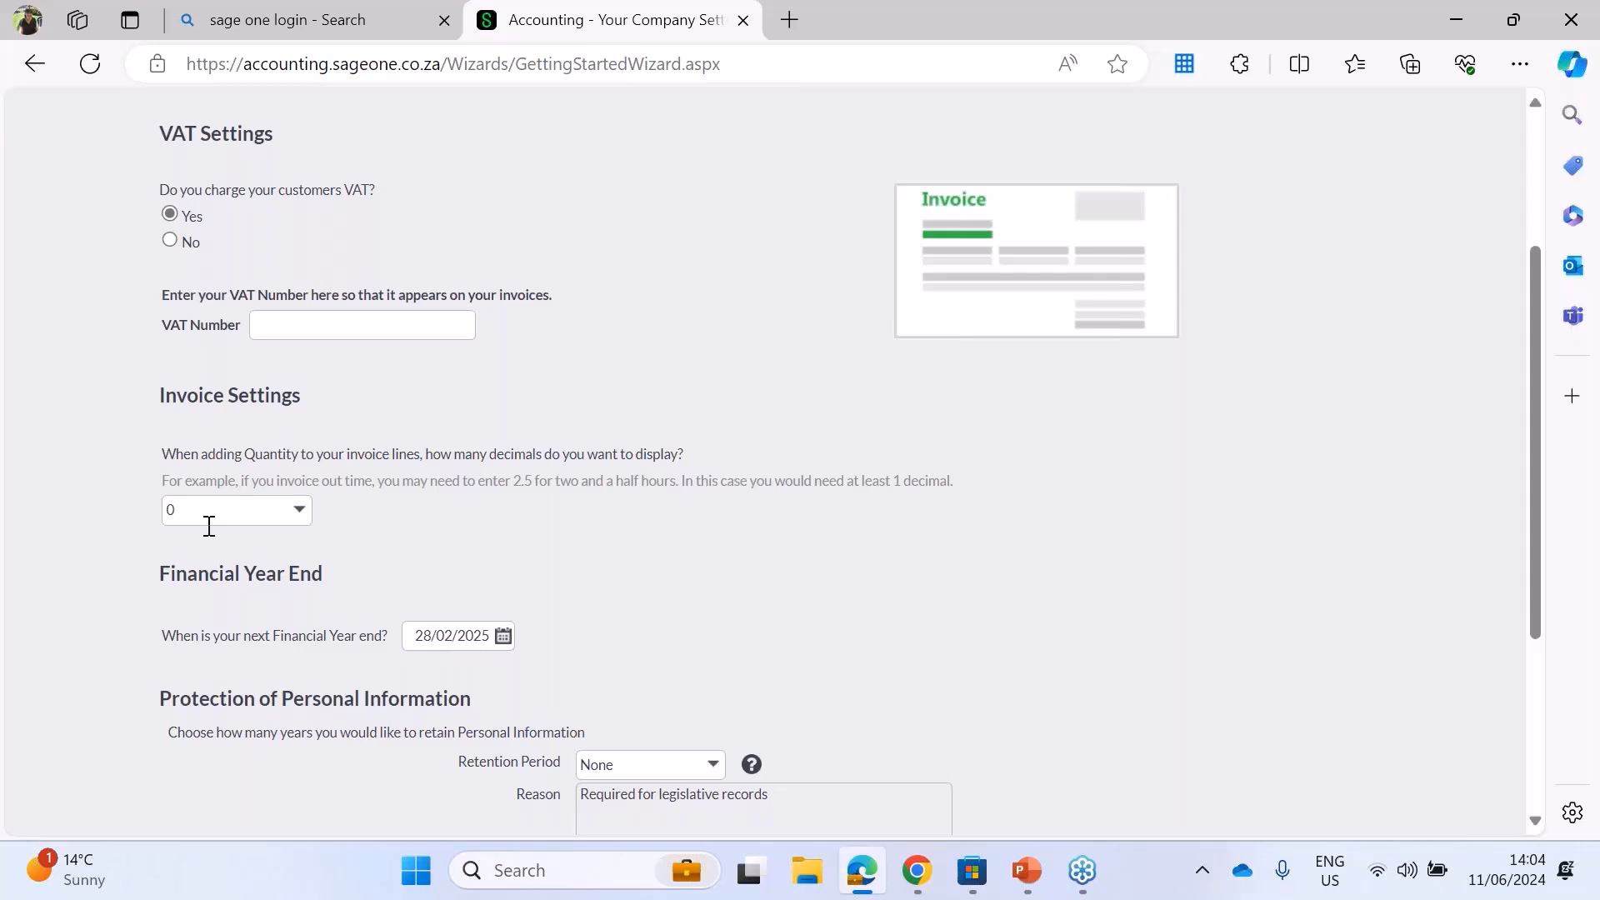
left_click(182, 506)
key("BackSpace")
type("4")
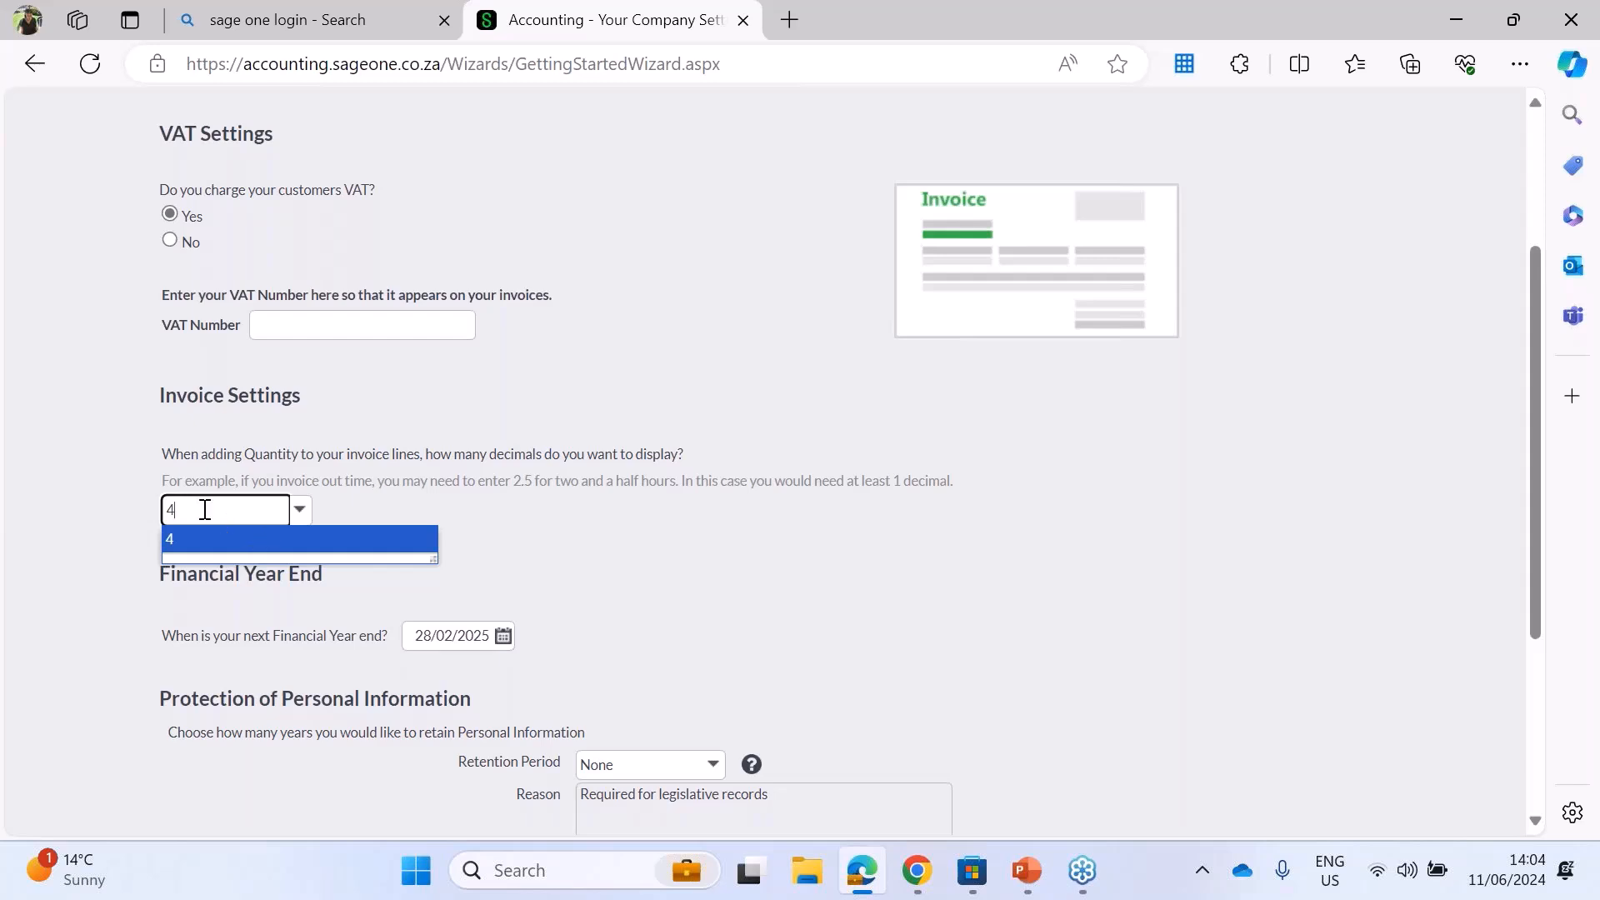
key("BackSpace")
type("0")
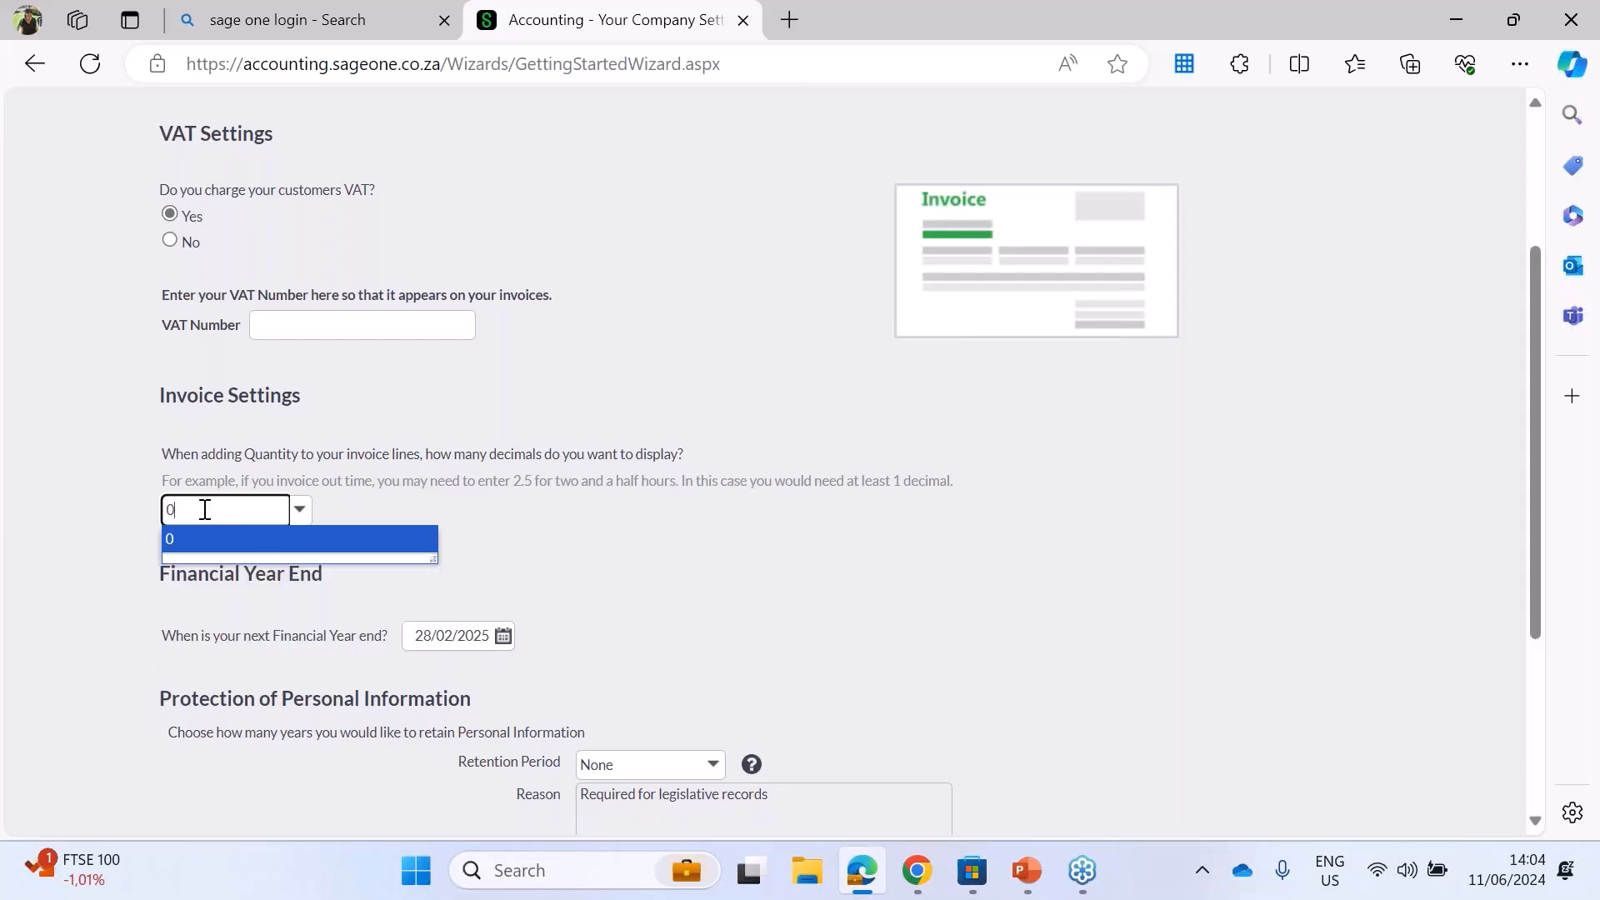
left_click(636, 548)
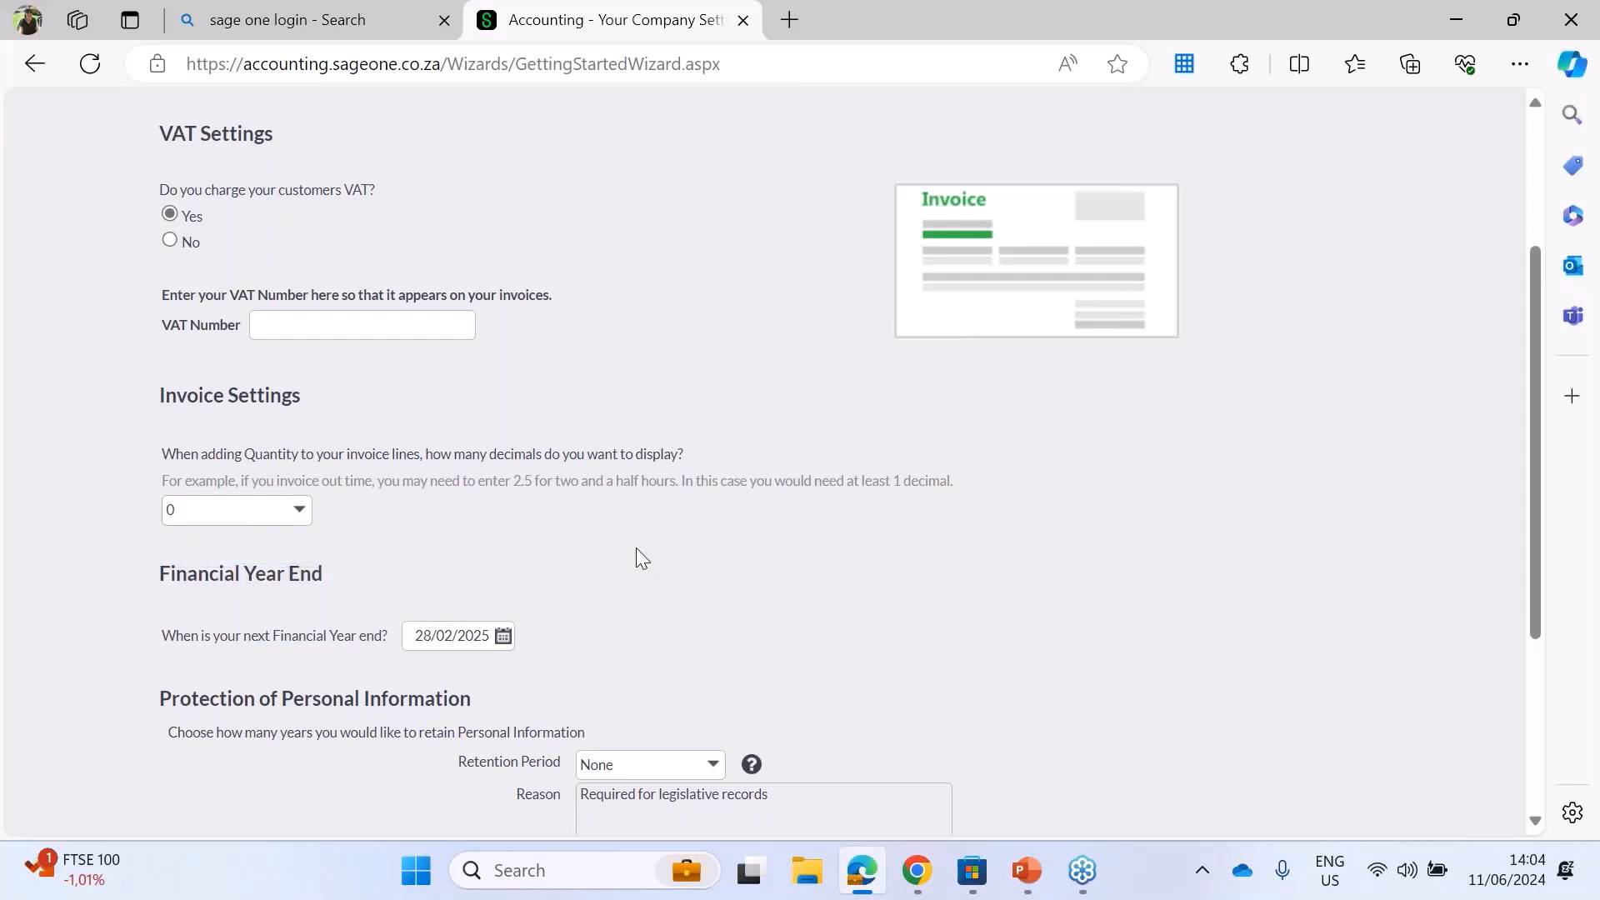
Step: Set the next financial year end to 30/09/2025
left_click(503, 638)
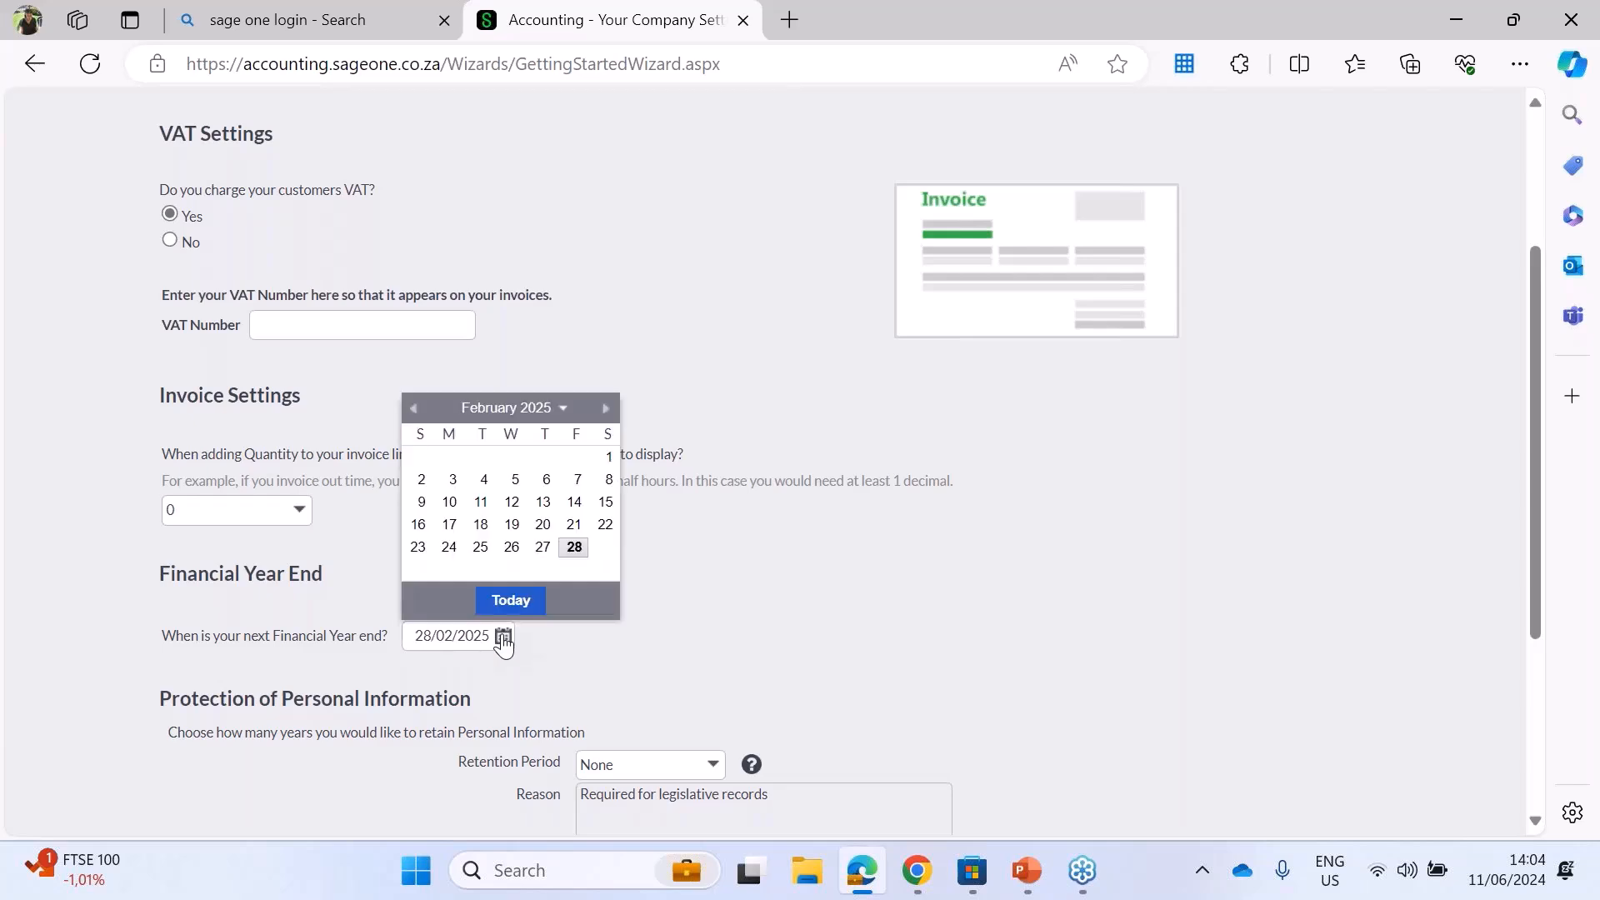
left_click(574, 554)
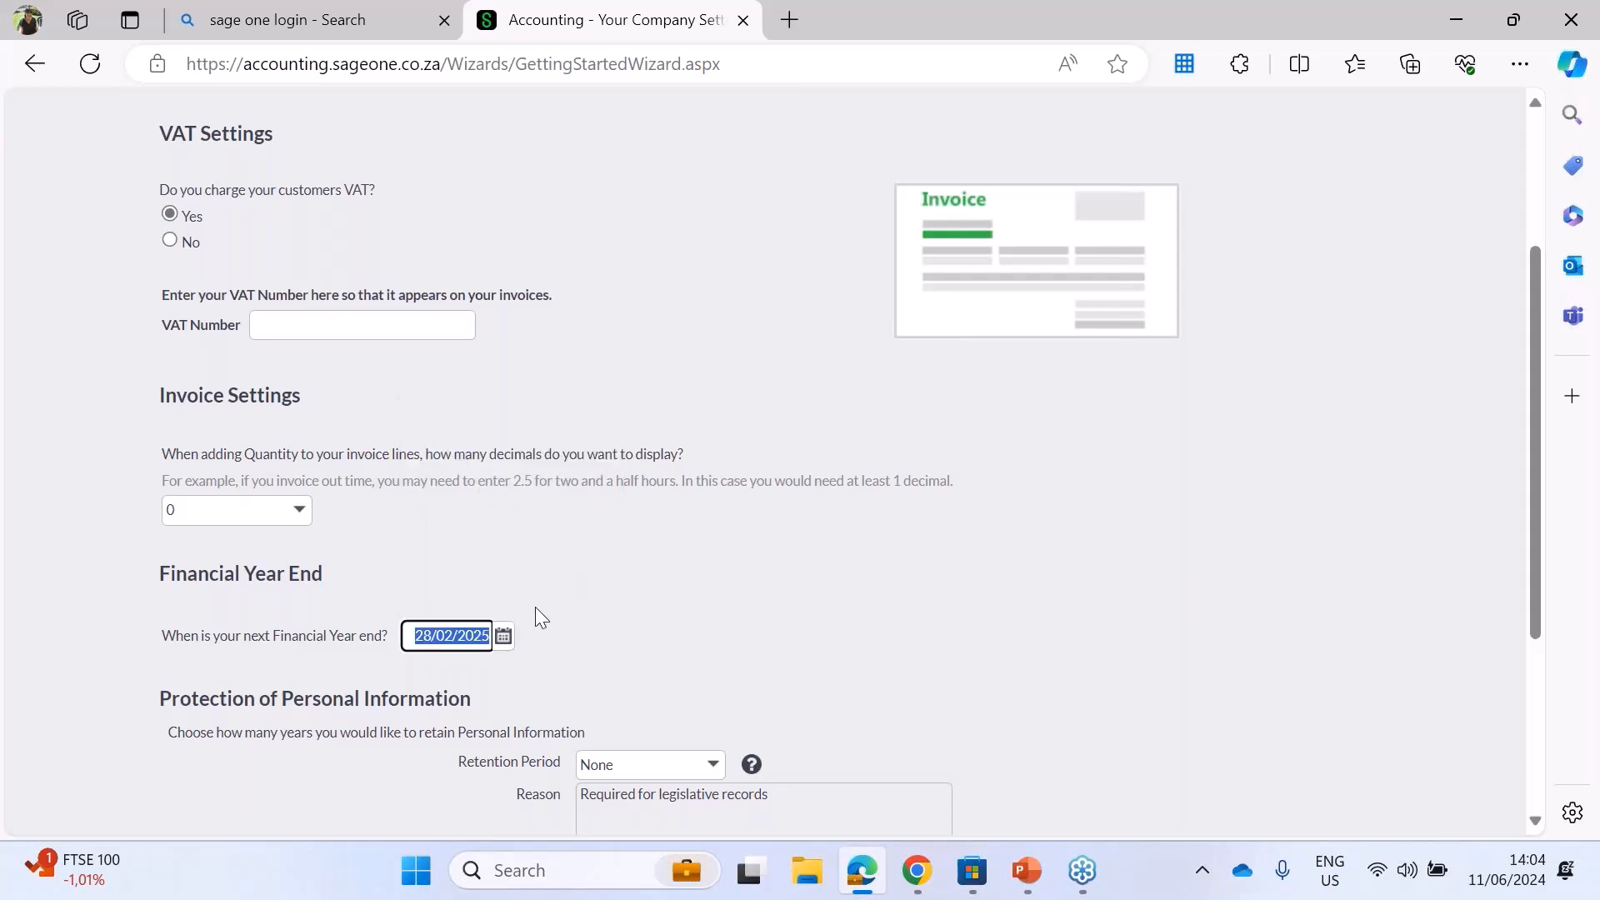
left_click(504, 637)
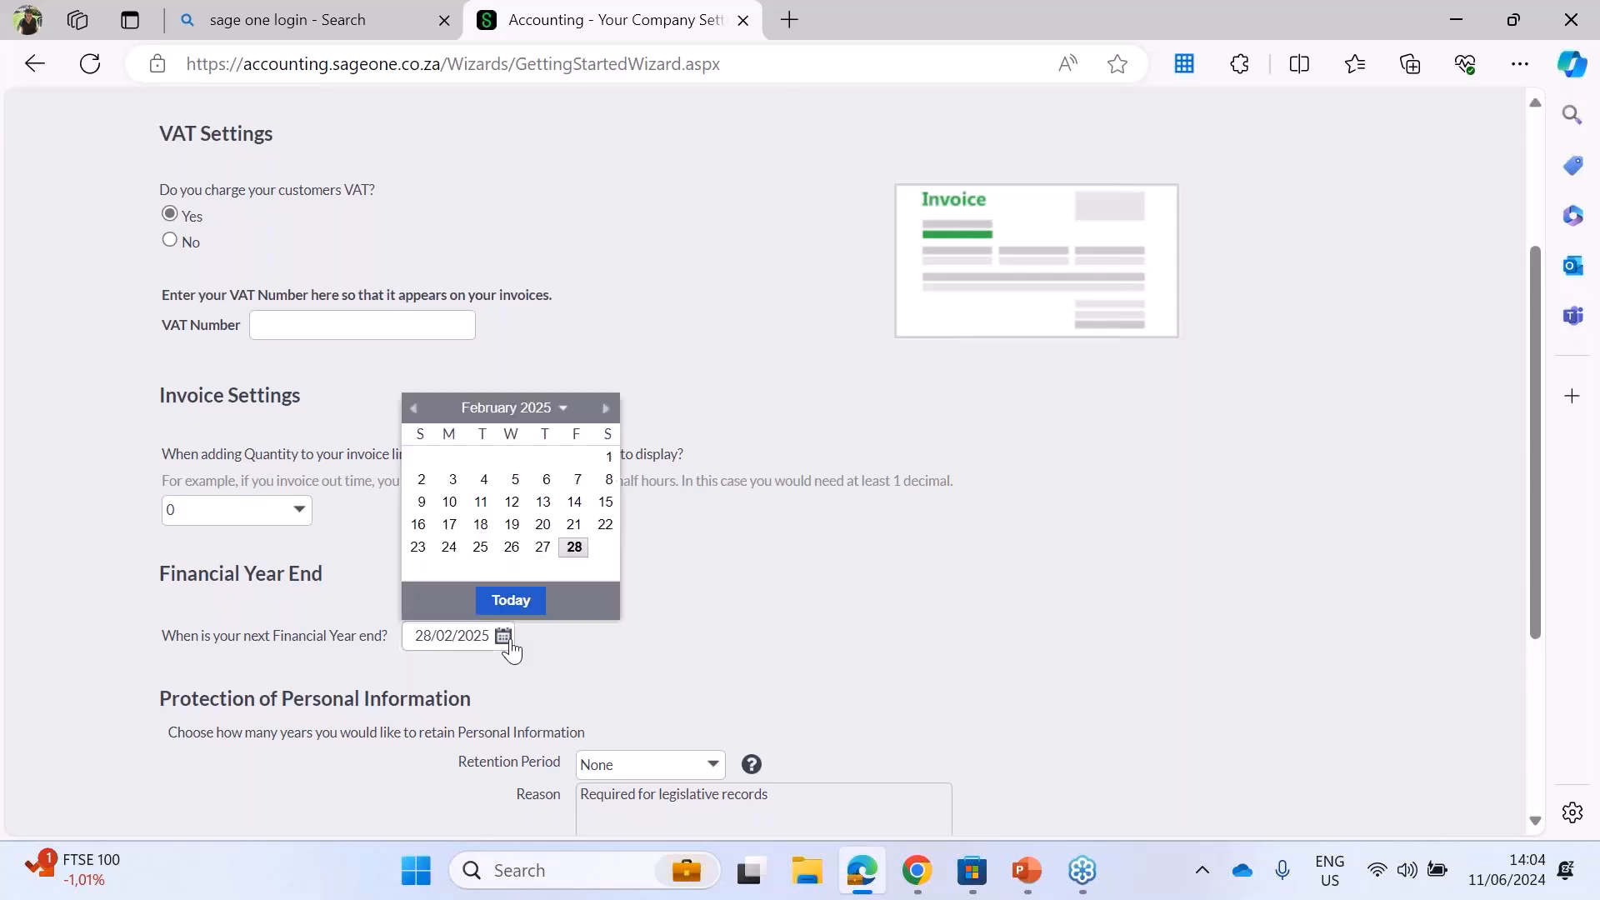
left_click(565, 414)
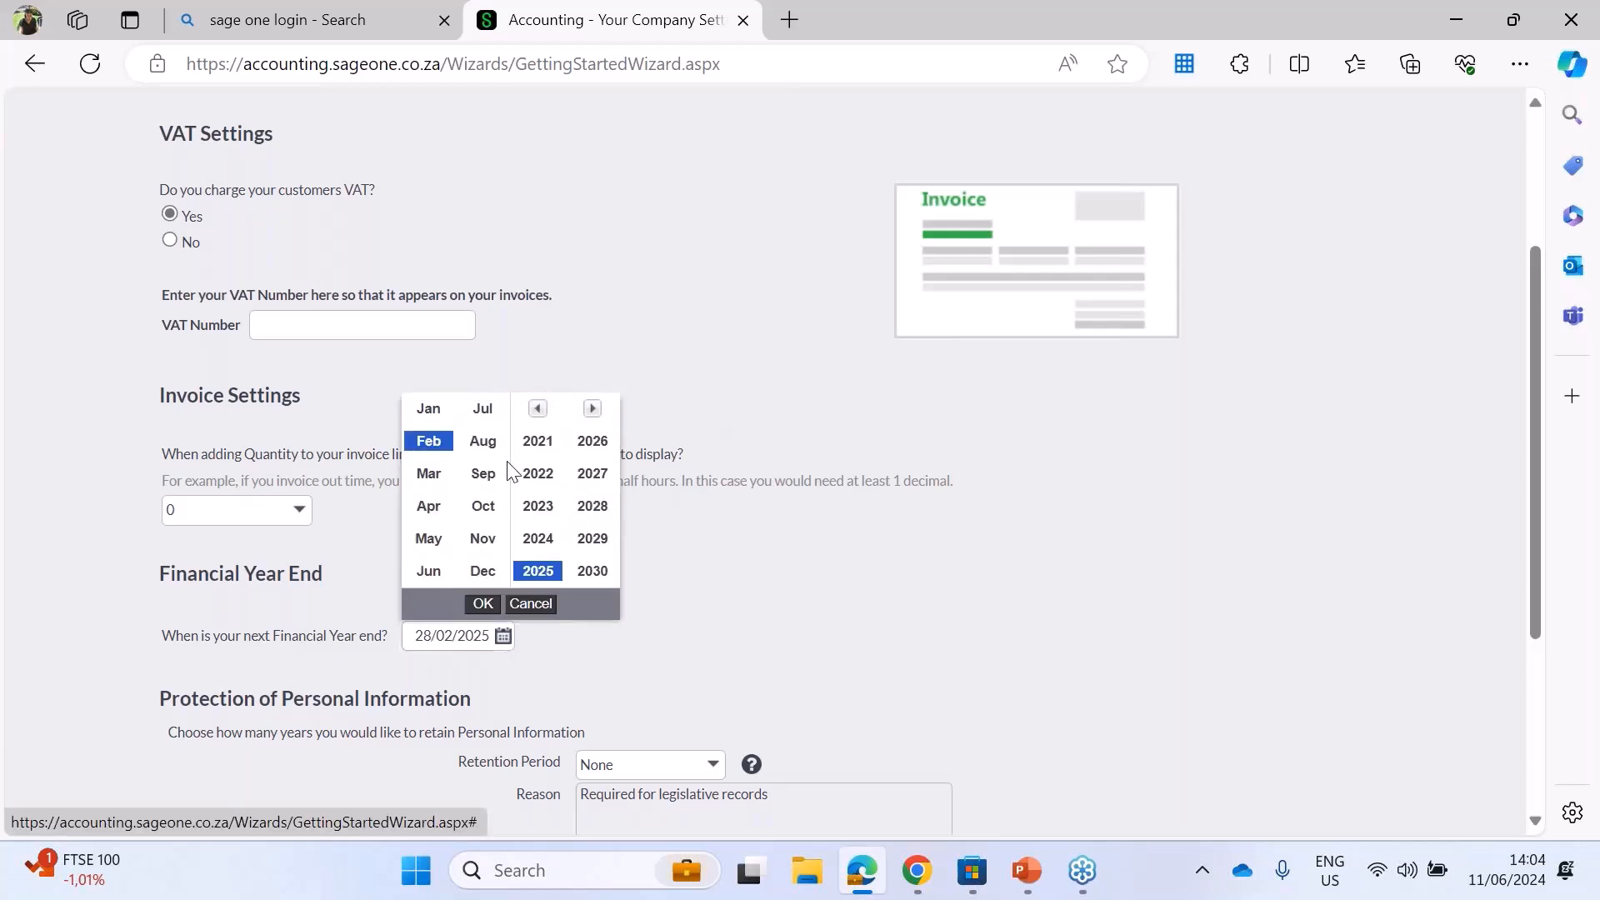
left_click(483, 475)
left_click(483, 605)
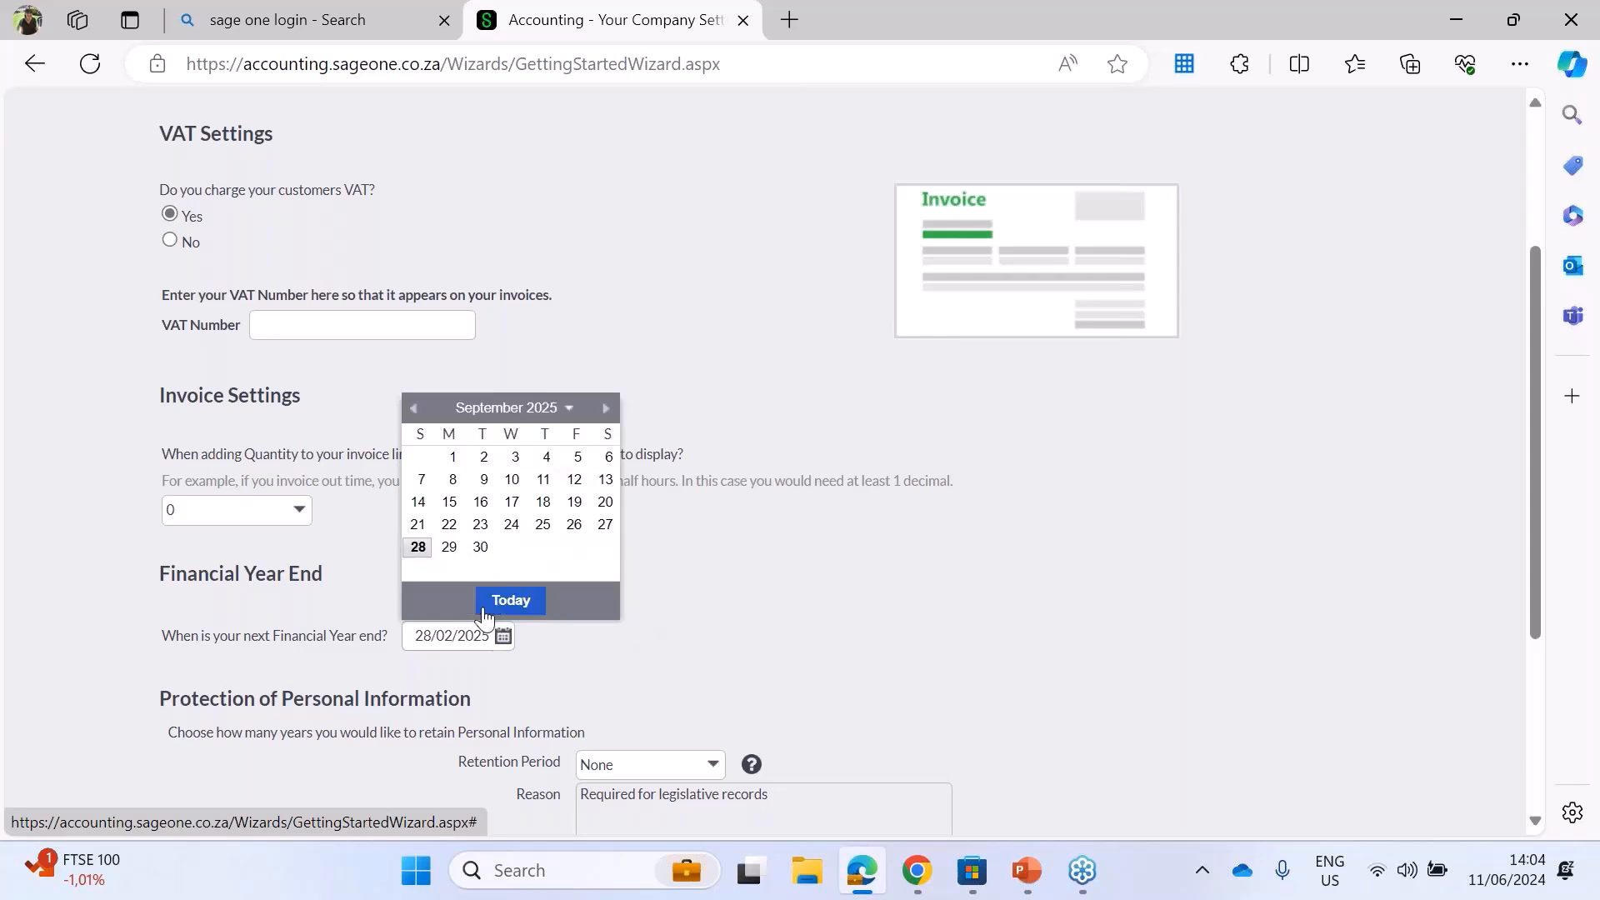
left_click(482, 550)
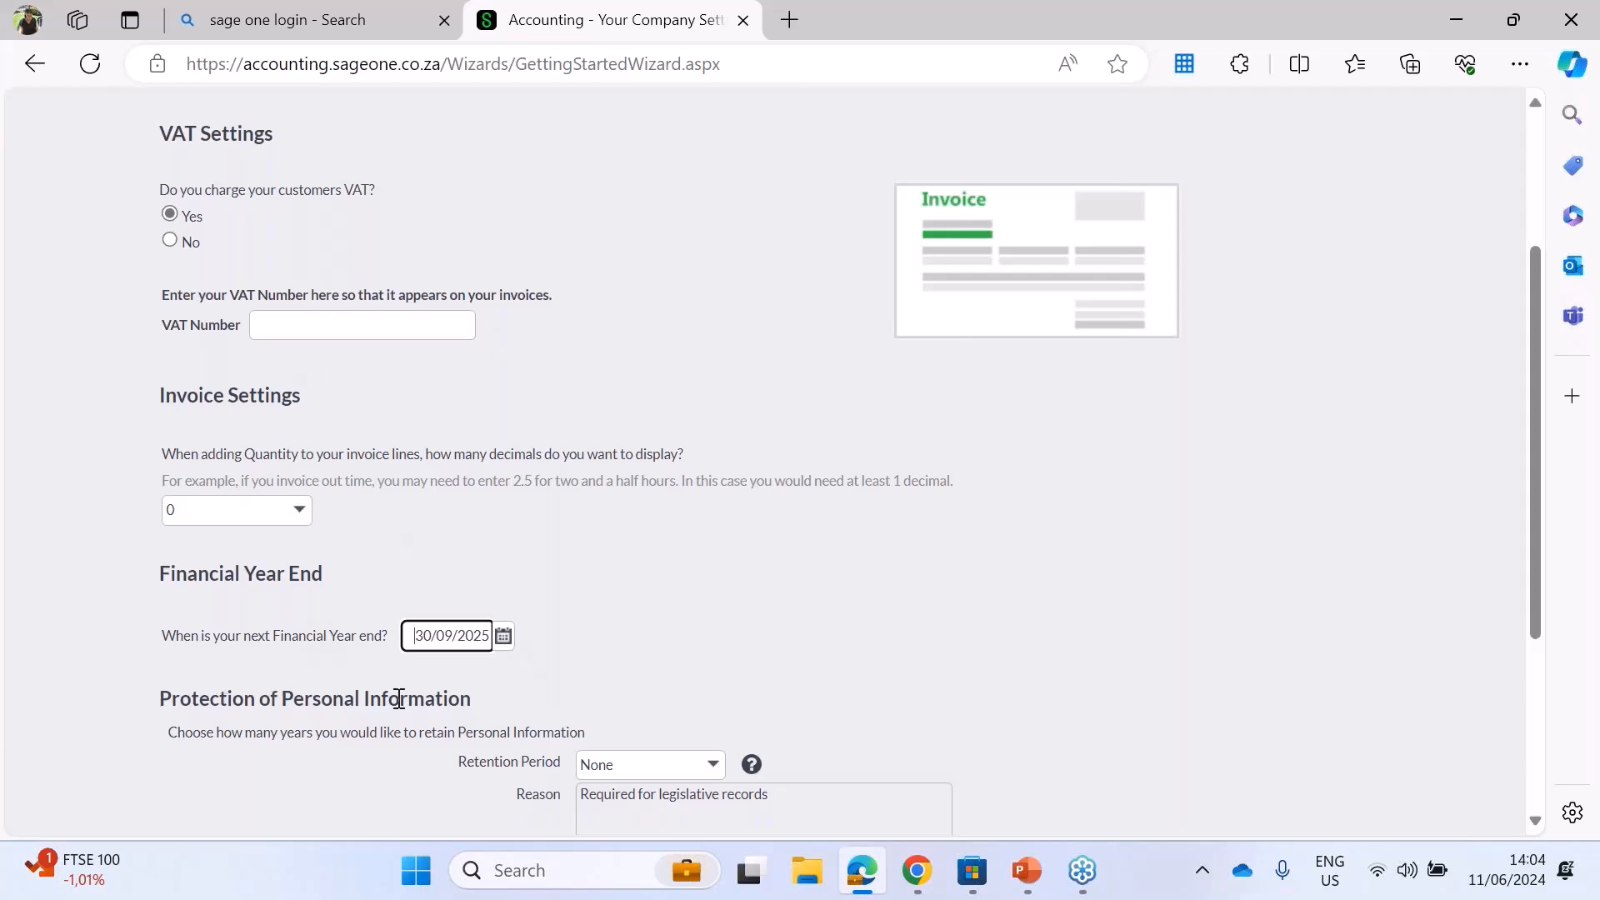
Step: Set the personal information retention period to 5 years and enter "Required by SARS" as the reason
left_click_drag(1536, 624, 1543, 757)
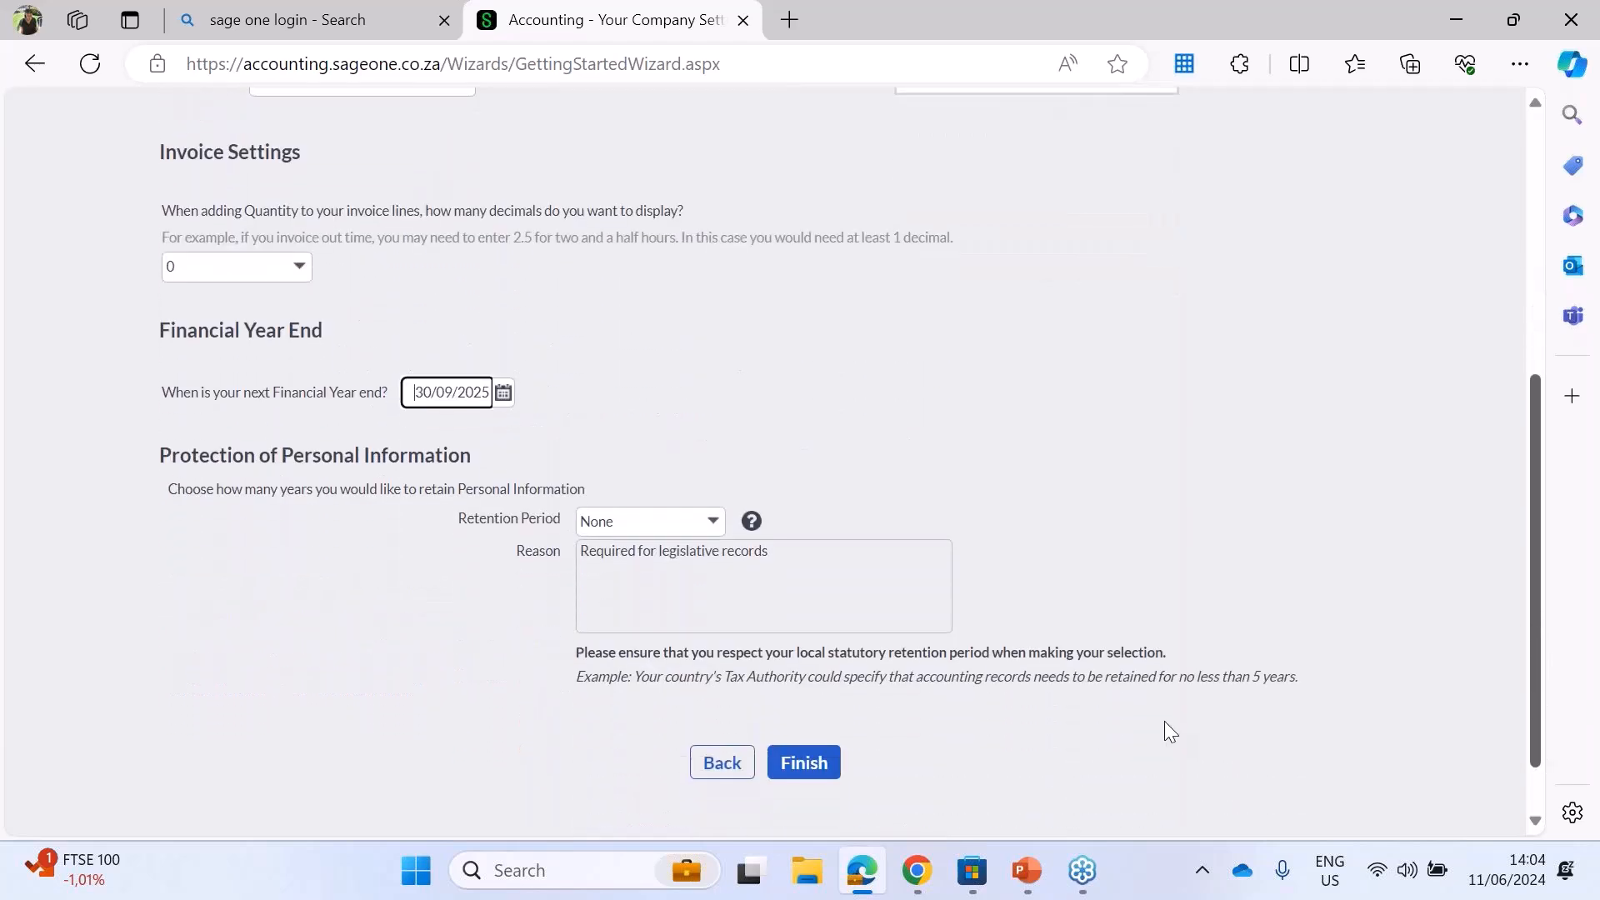
left_click(714, 525)
left_click(714, 525)
left_click(714, 525)
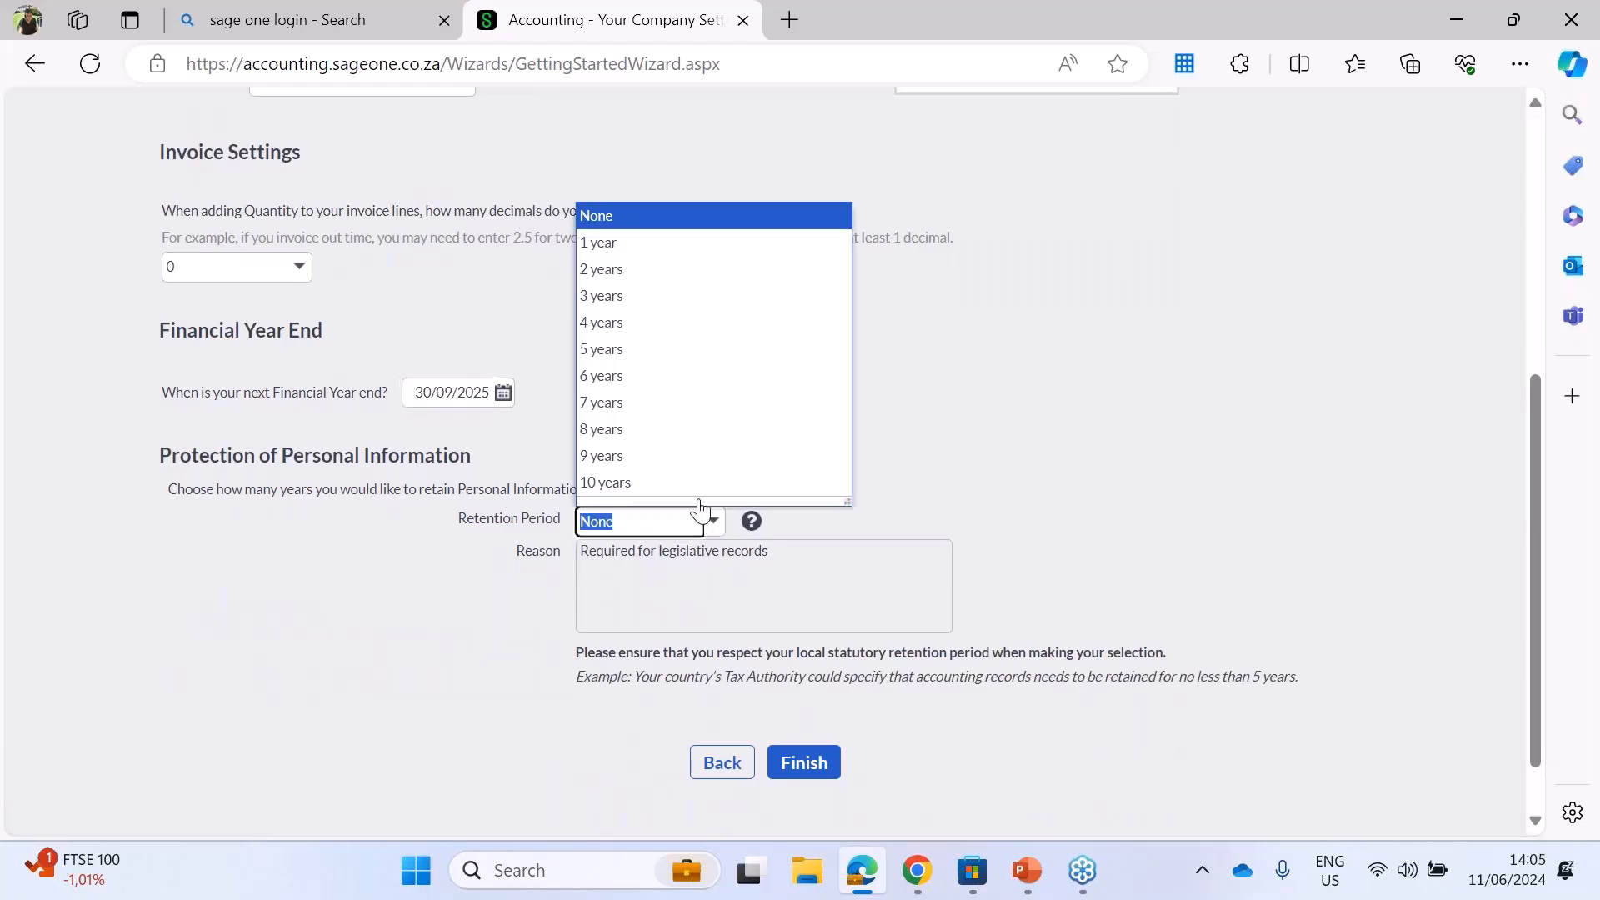
left_click(630, 351)
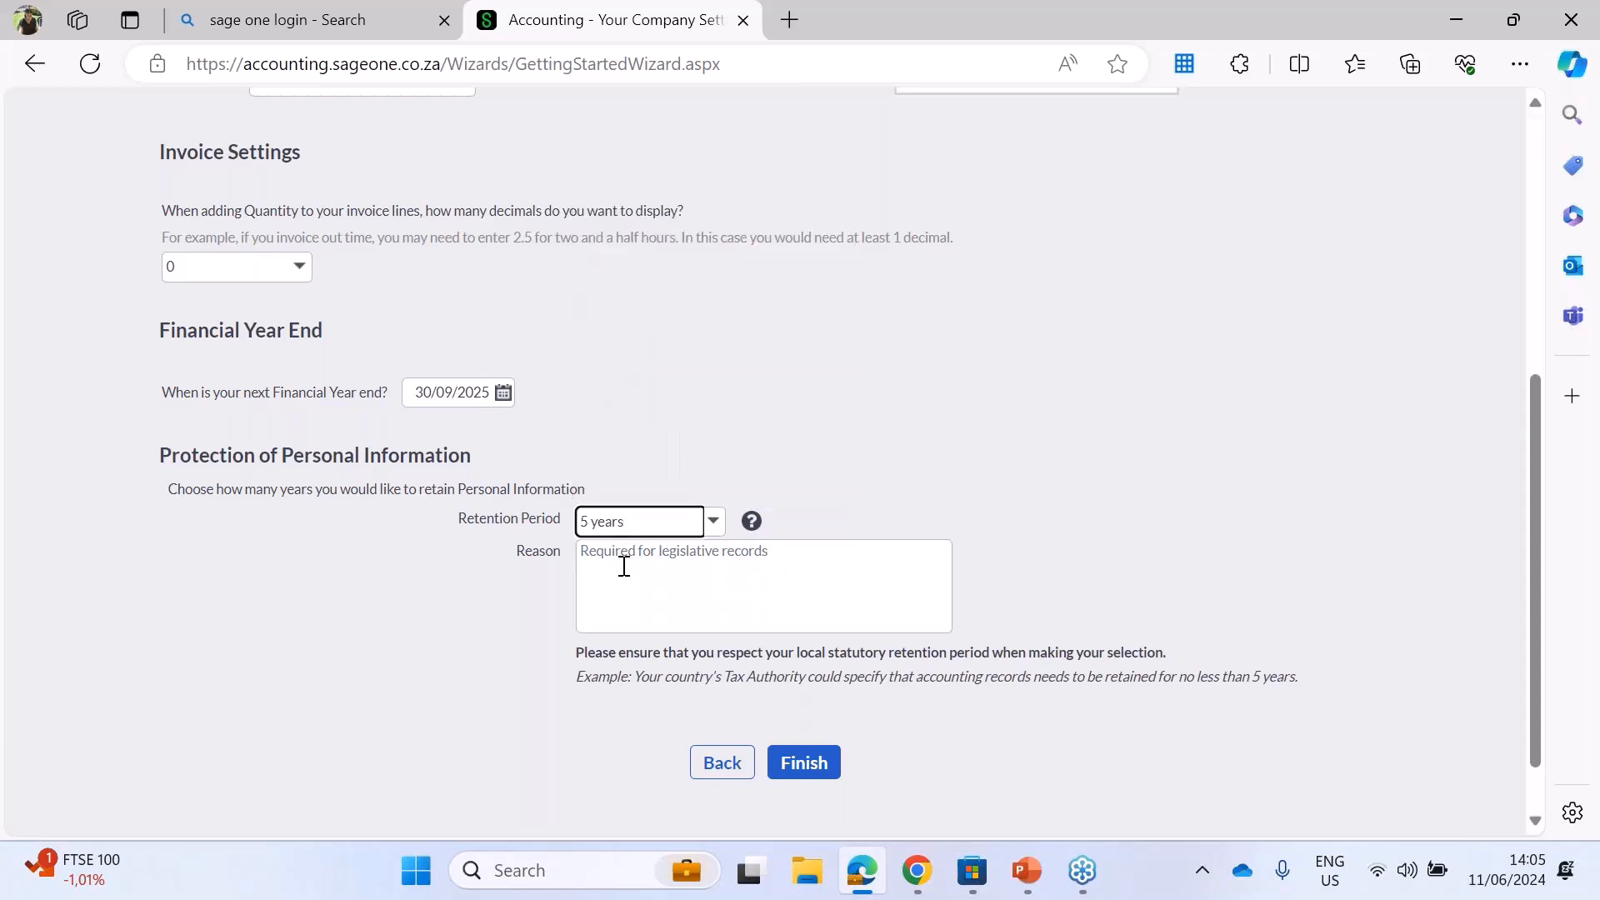
left_click(795, 561)
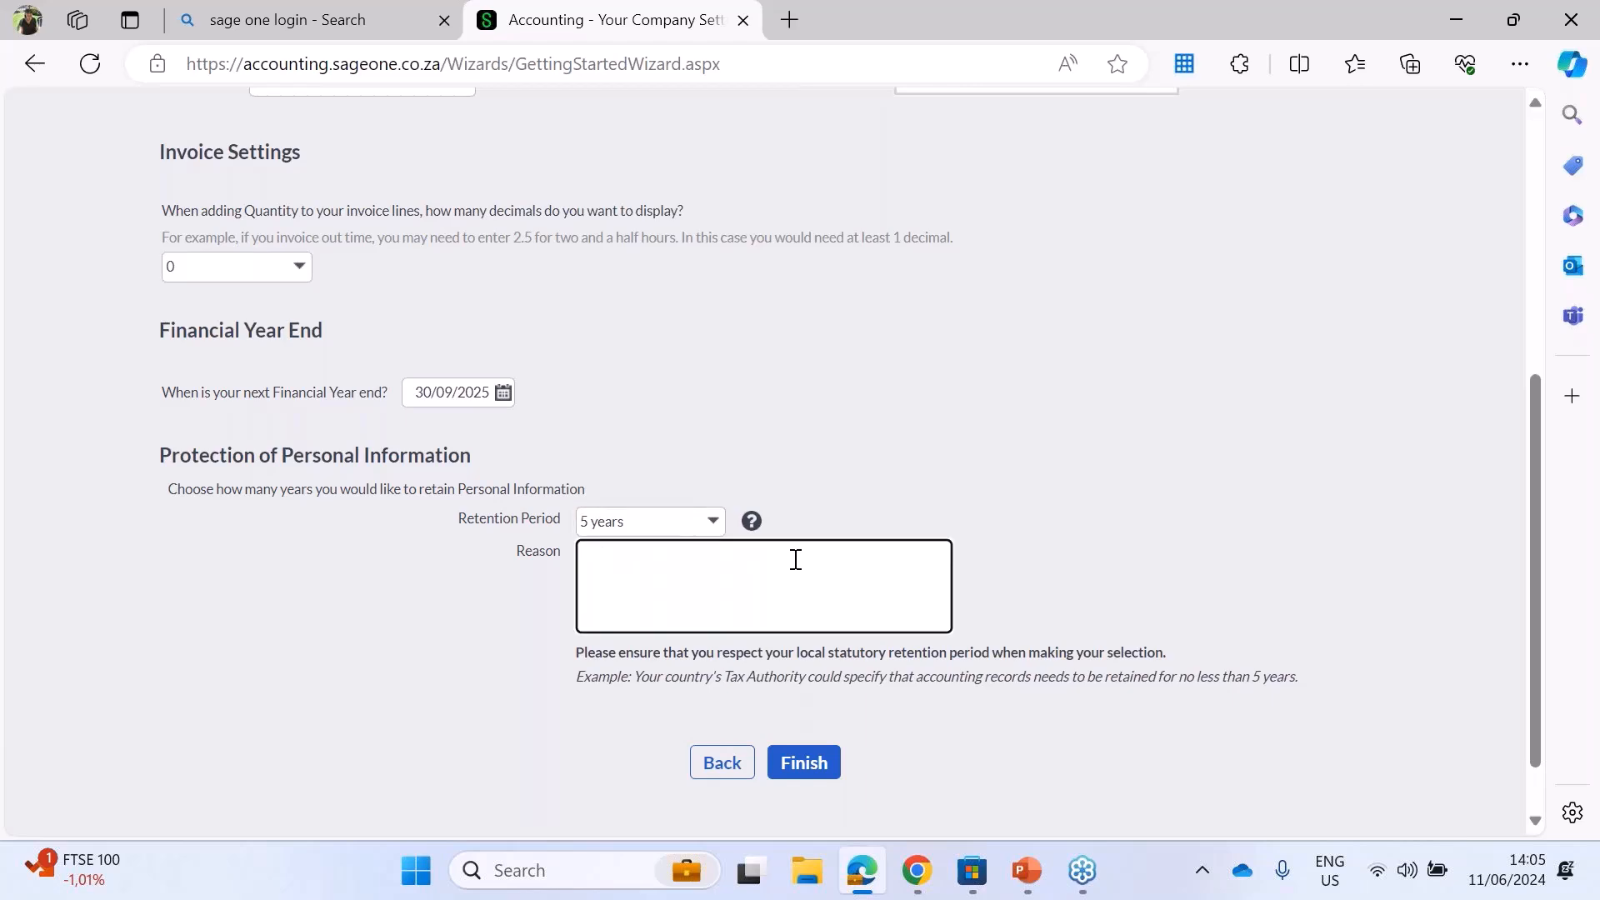
type("Required by SARS")
Step: Finish the company setup, filling in the missing VAT number, and log in to the new company
left_click(802, 765)
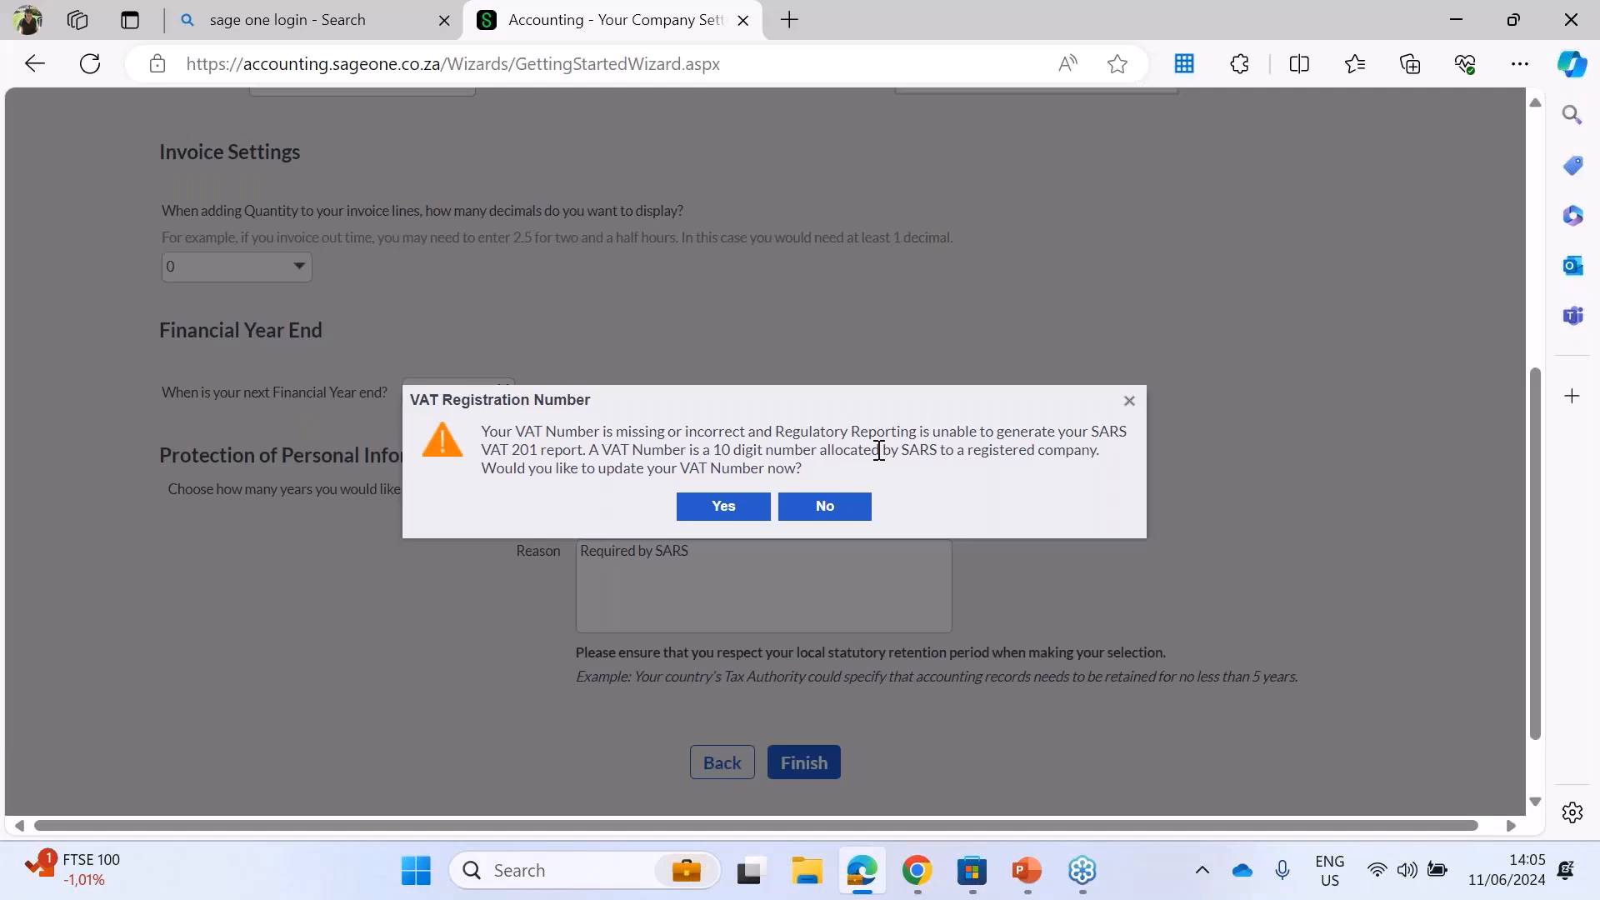
left_click(725, 506)
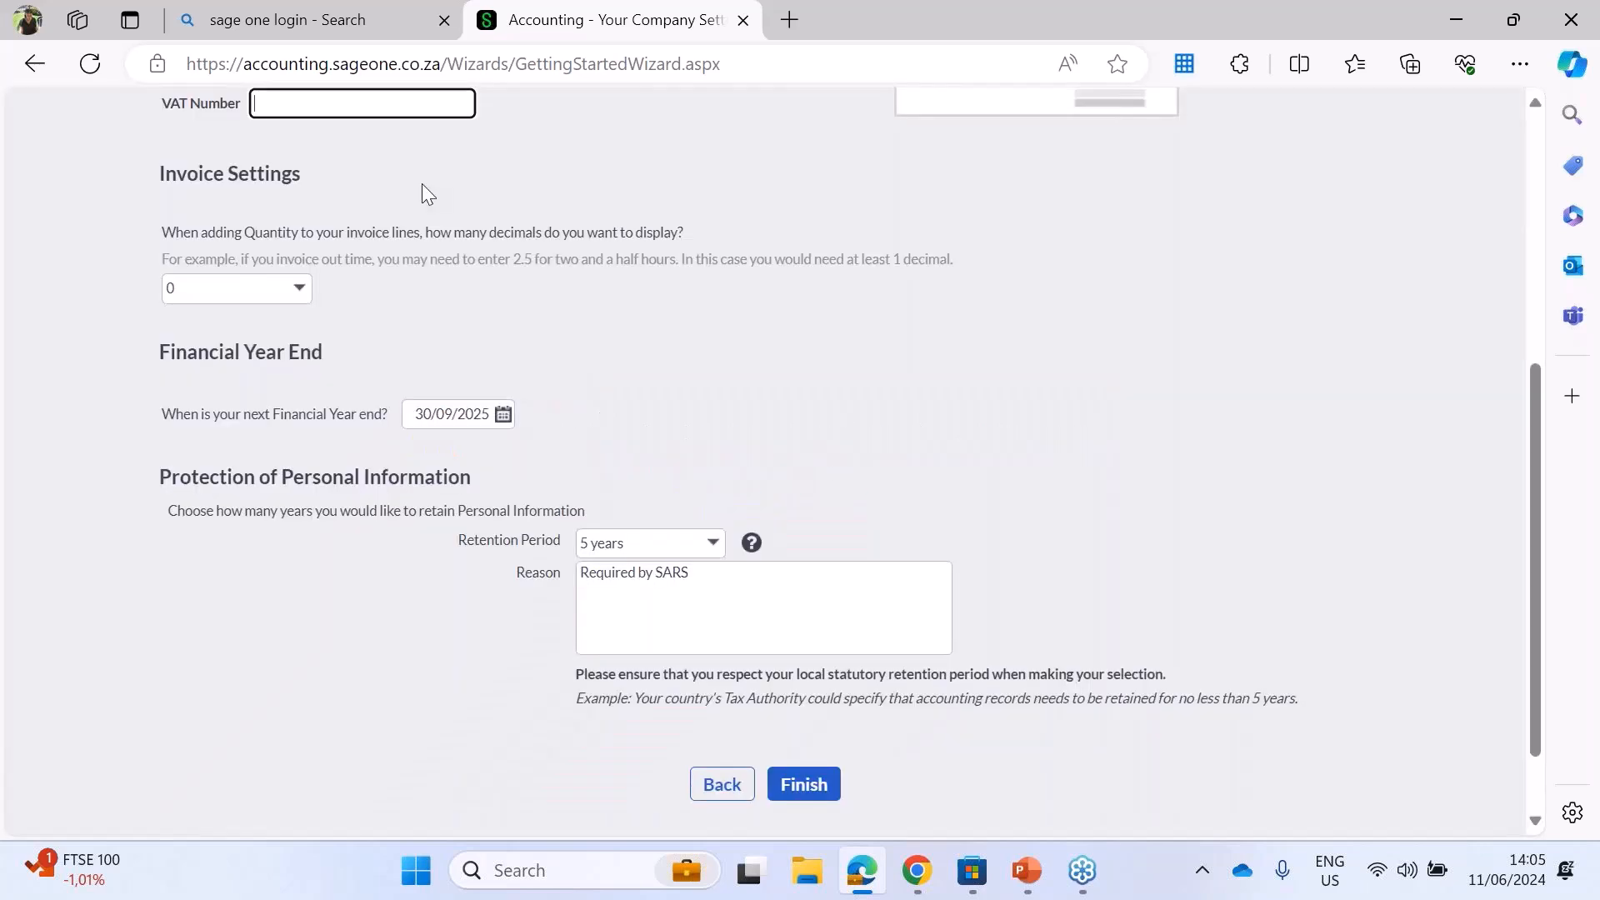
type("1111111111")
left_click(775, 781)
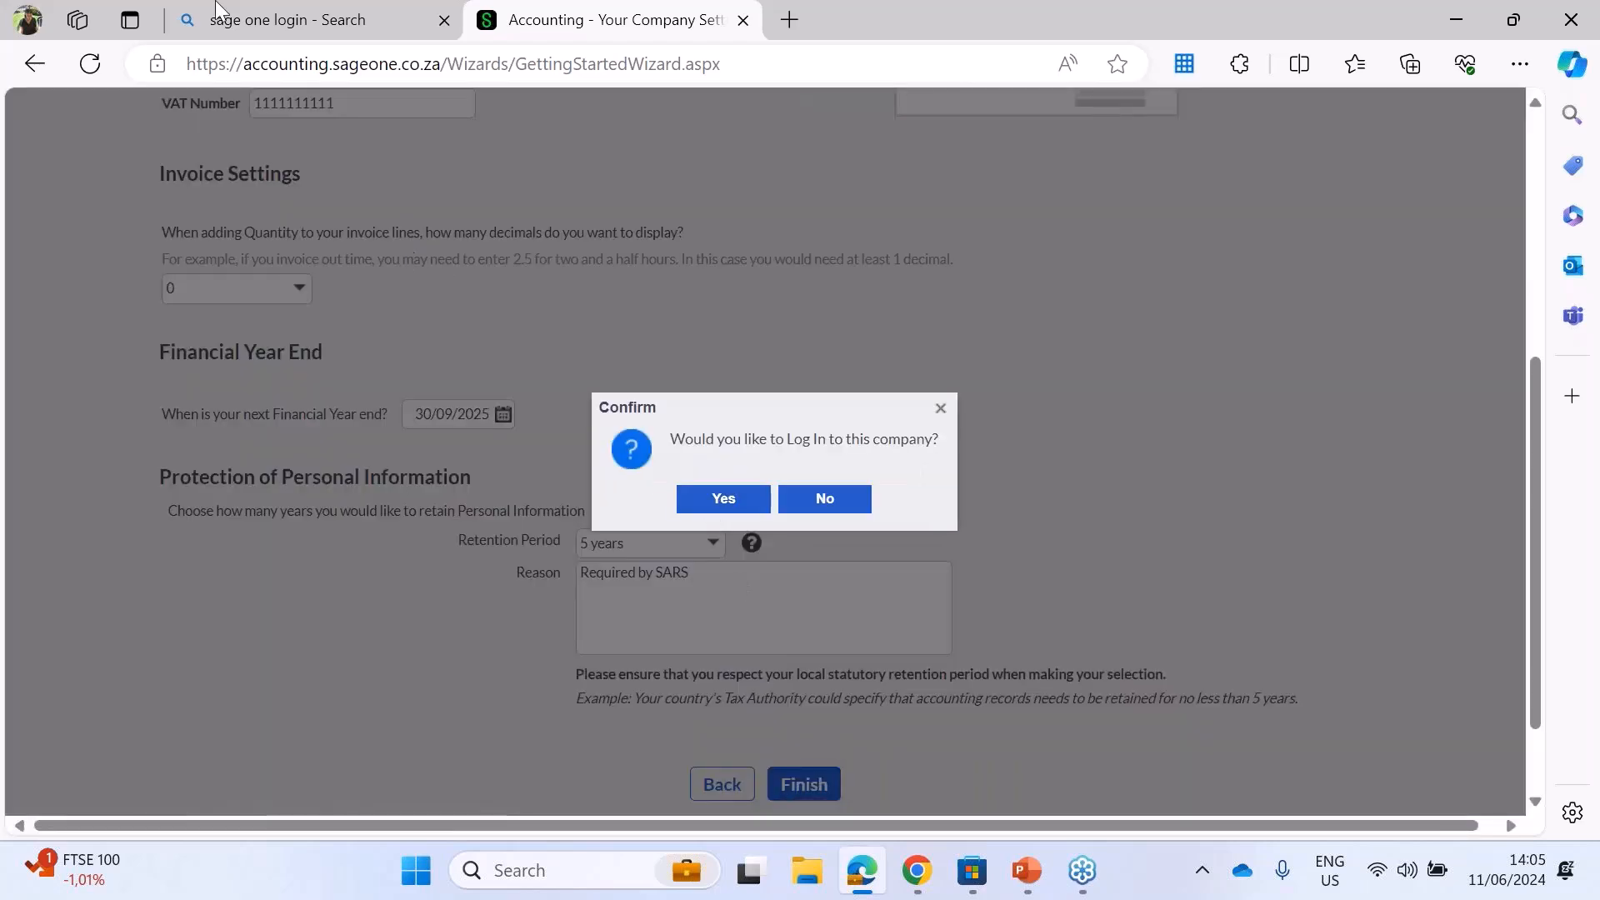
left_click(715, 497)
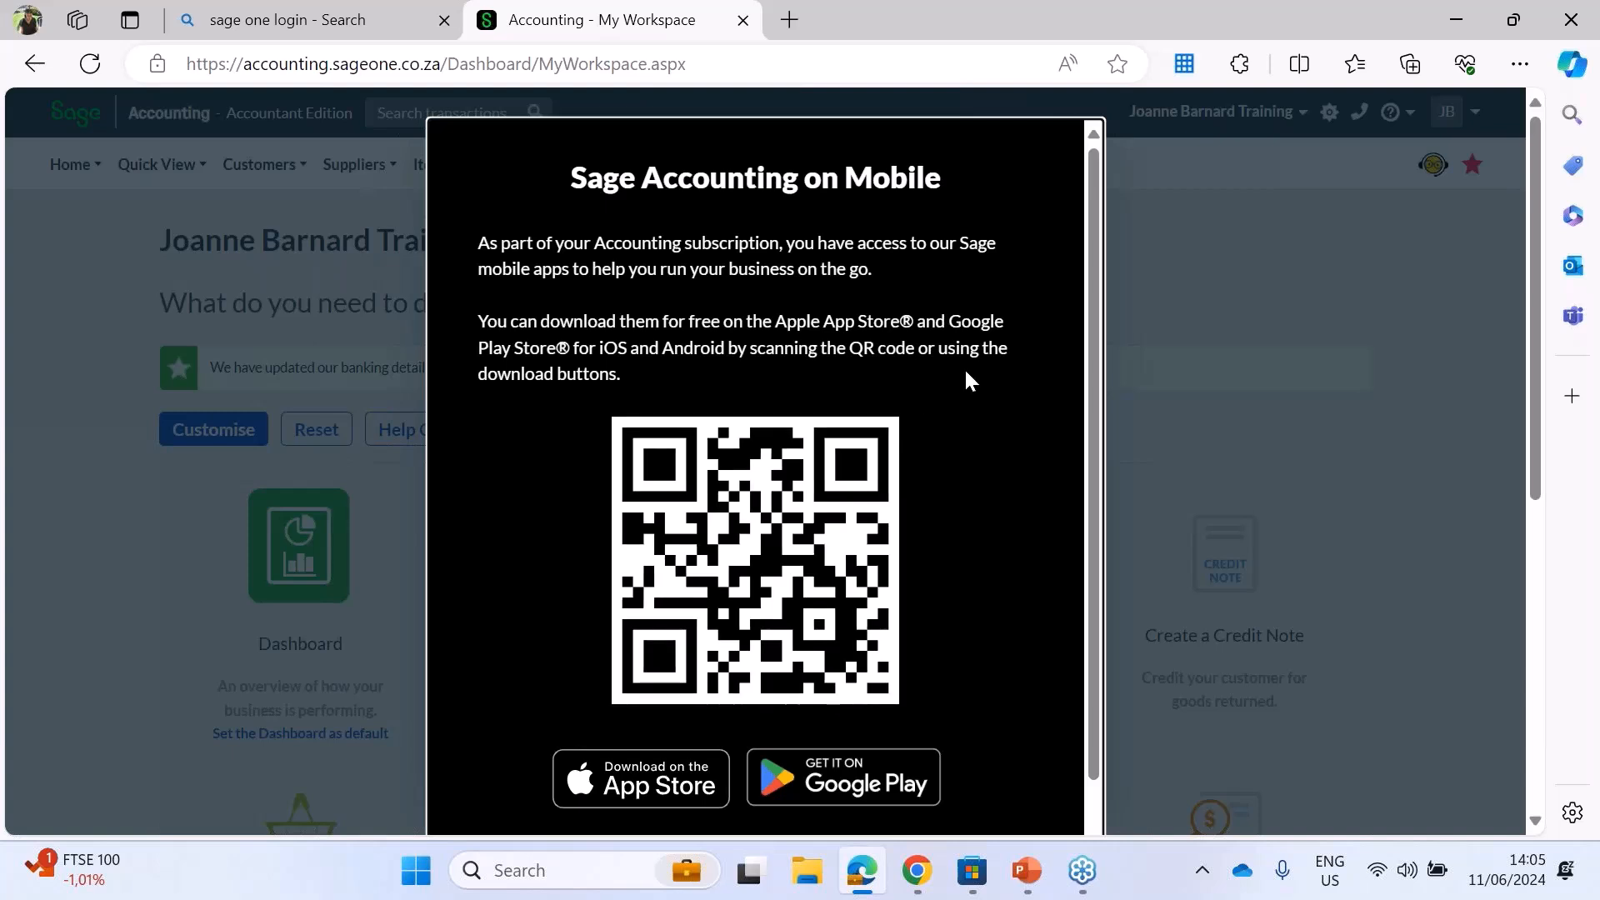
Step: Dismiss the Sage Accounting on Mobile notice and accept the recommended cookie settings
left_click_drag(1096, 240, 1080, 456)
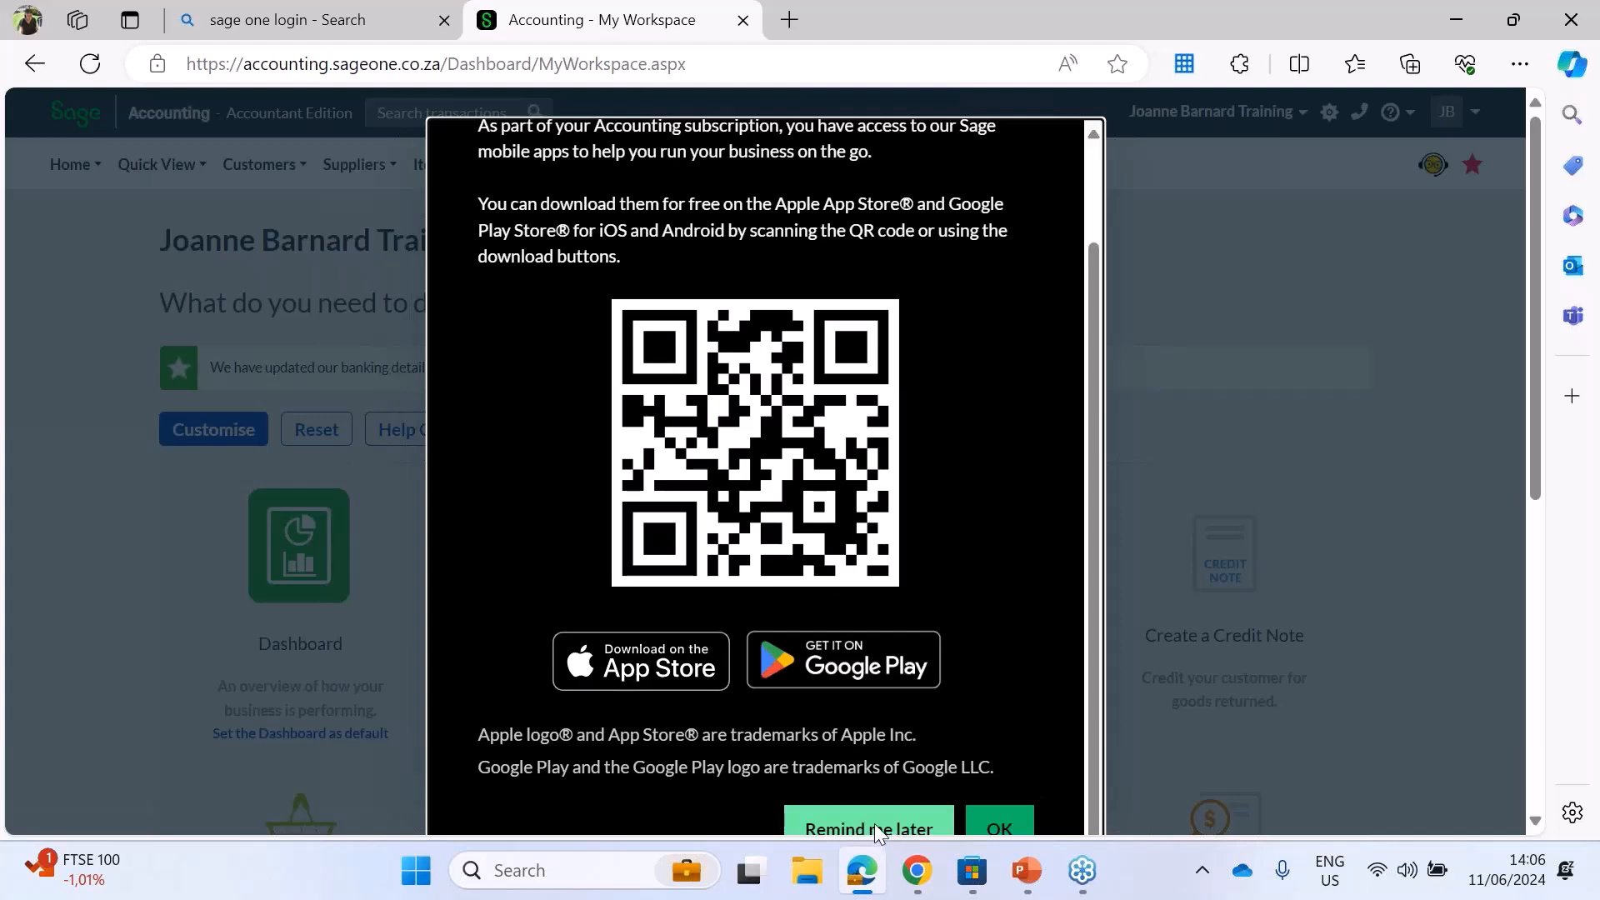
left_click(993, 828)
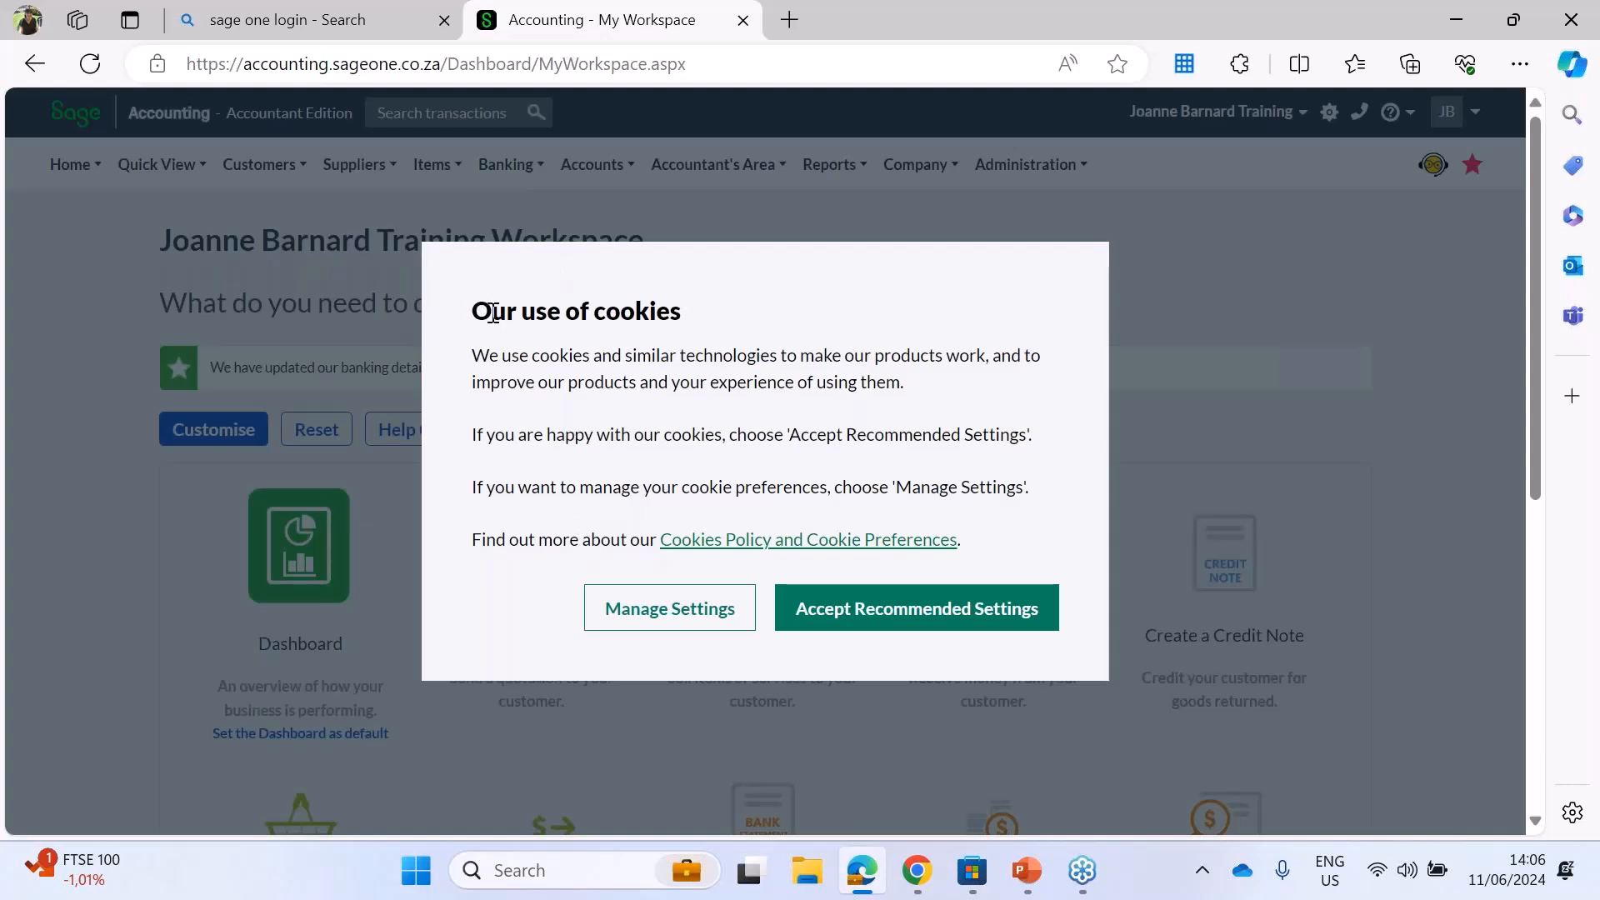
left_click(887, 608)
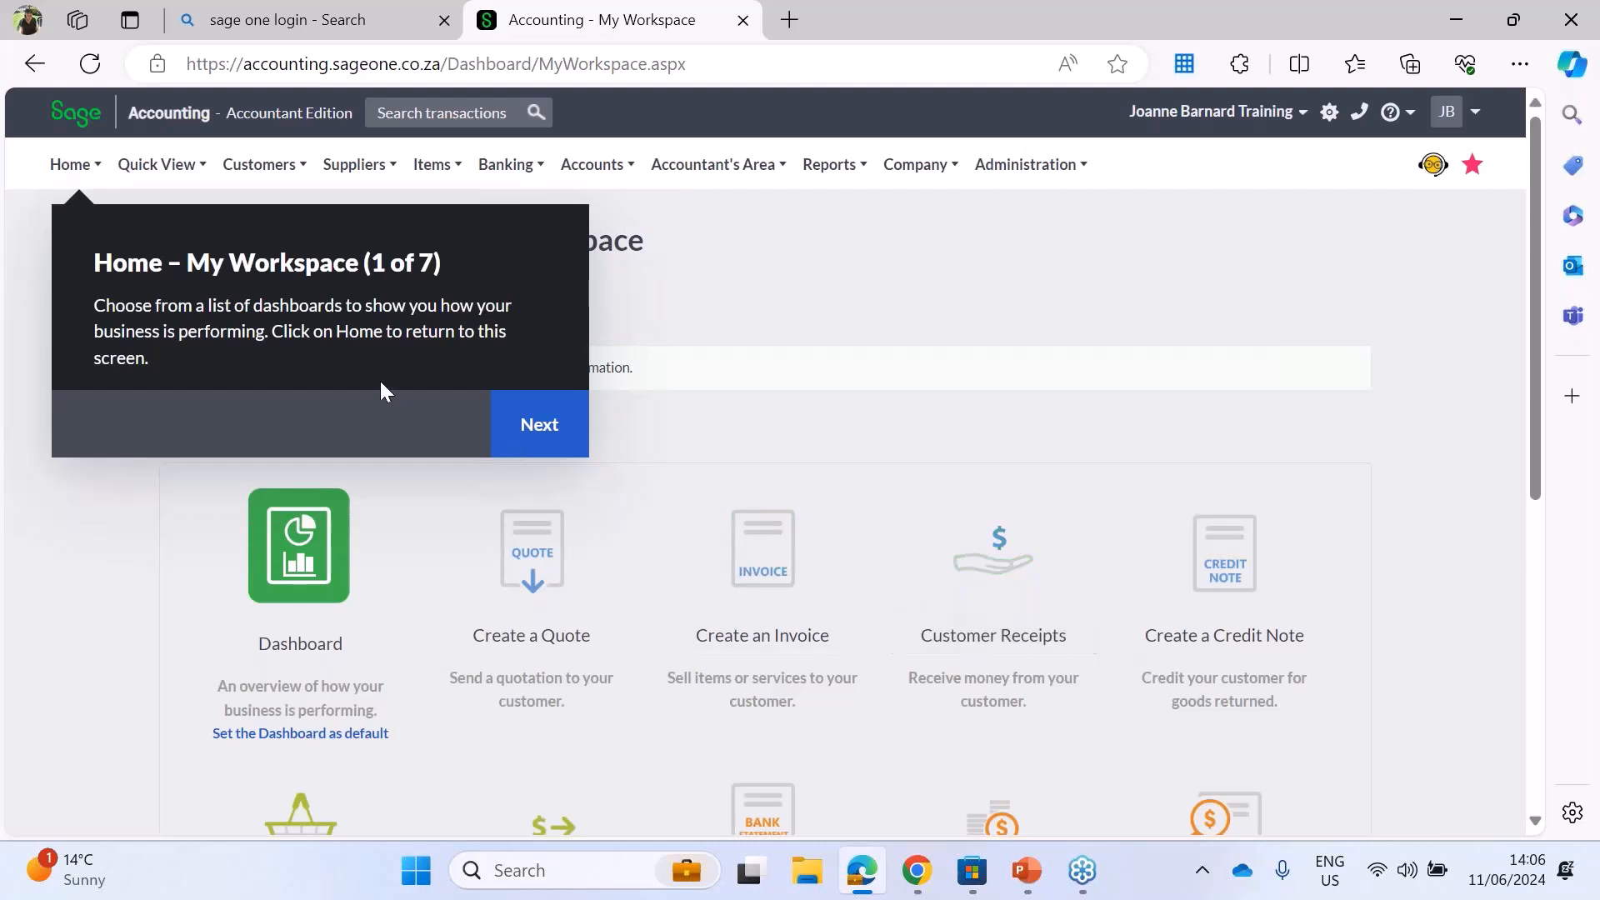
Step: Go through the workspace quick tips guide from My Workspace to the profile and company settings tip, and close it
left_click(542, 433)
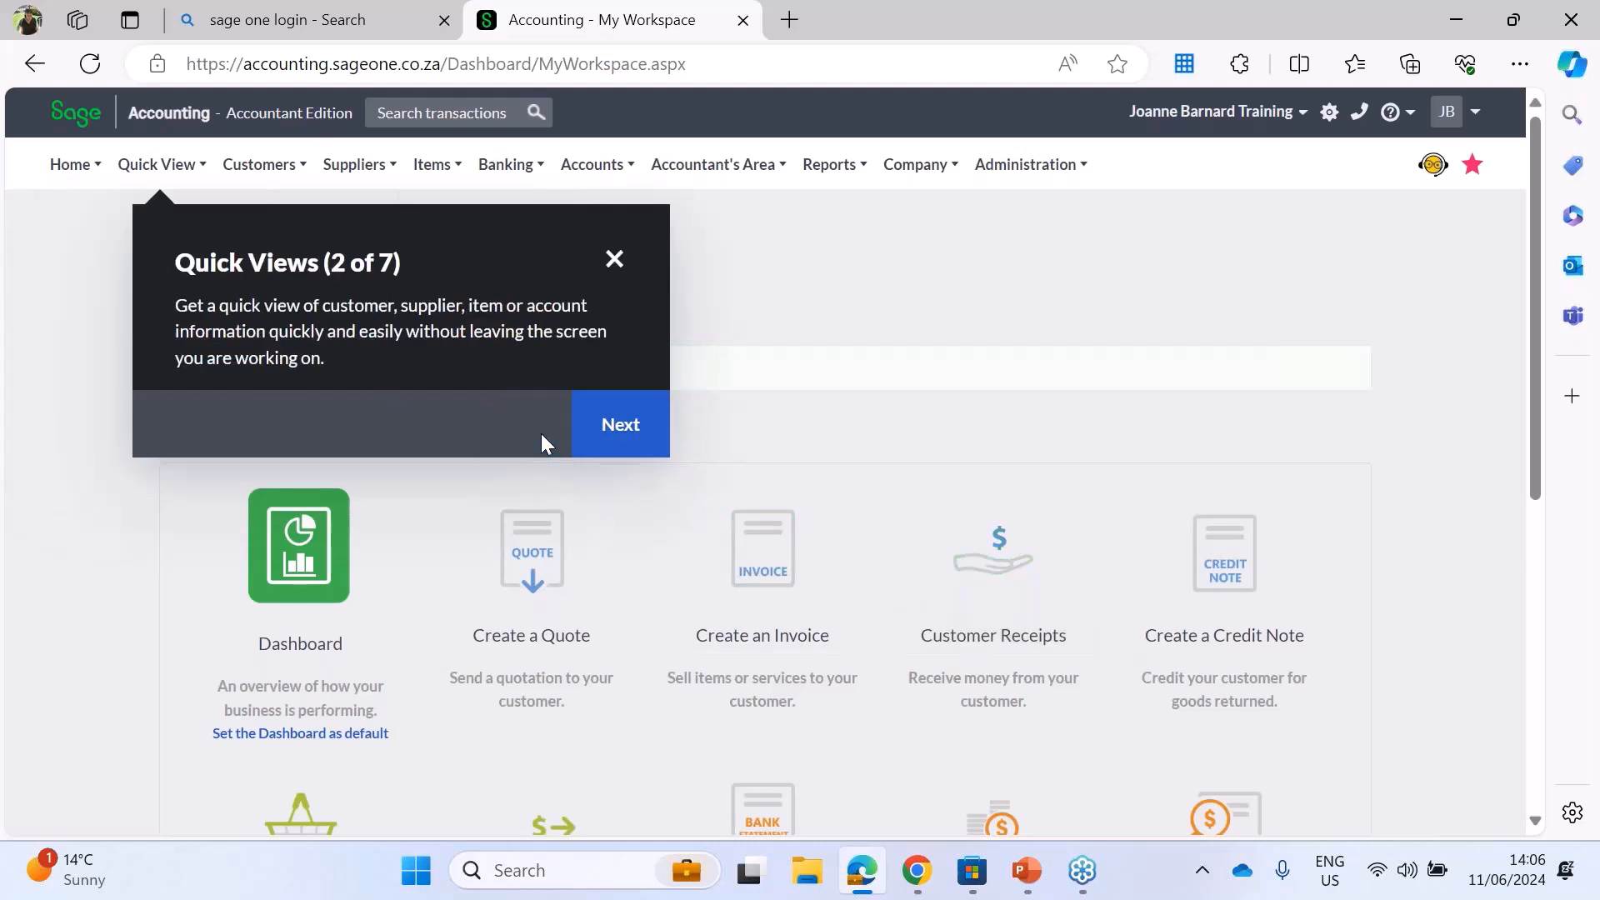
left_click(596, 434)
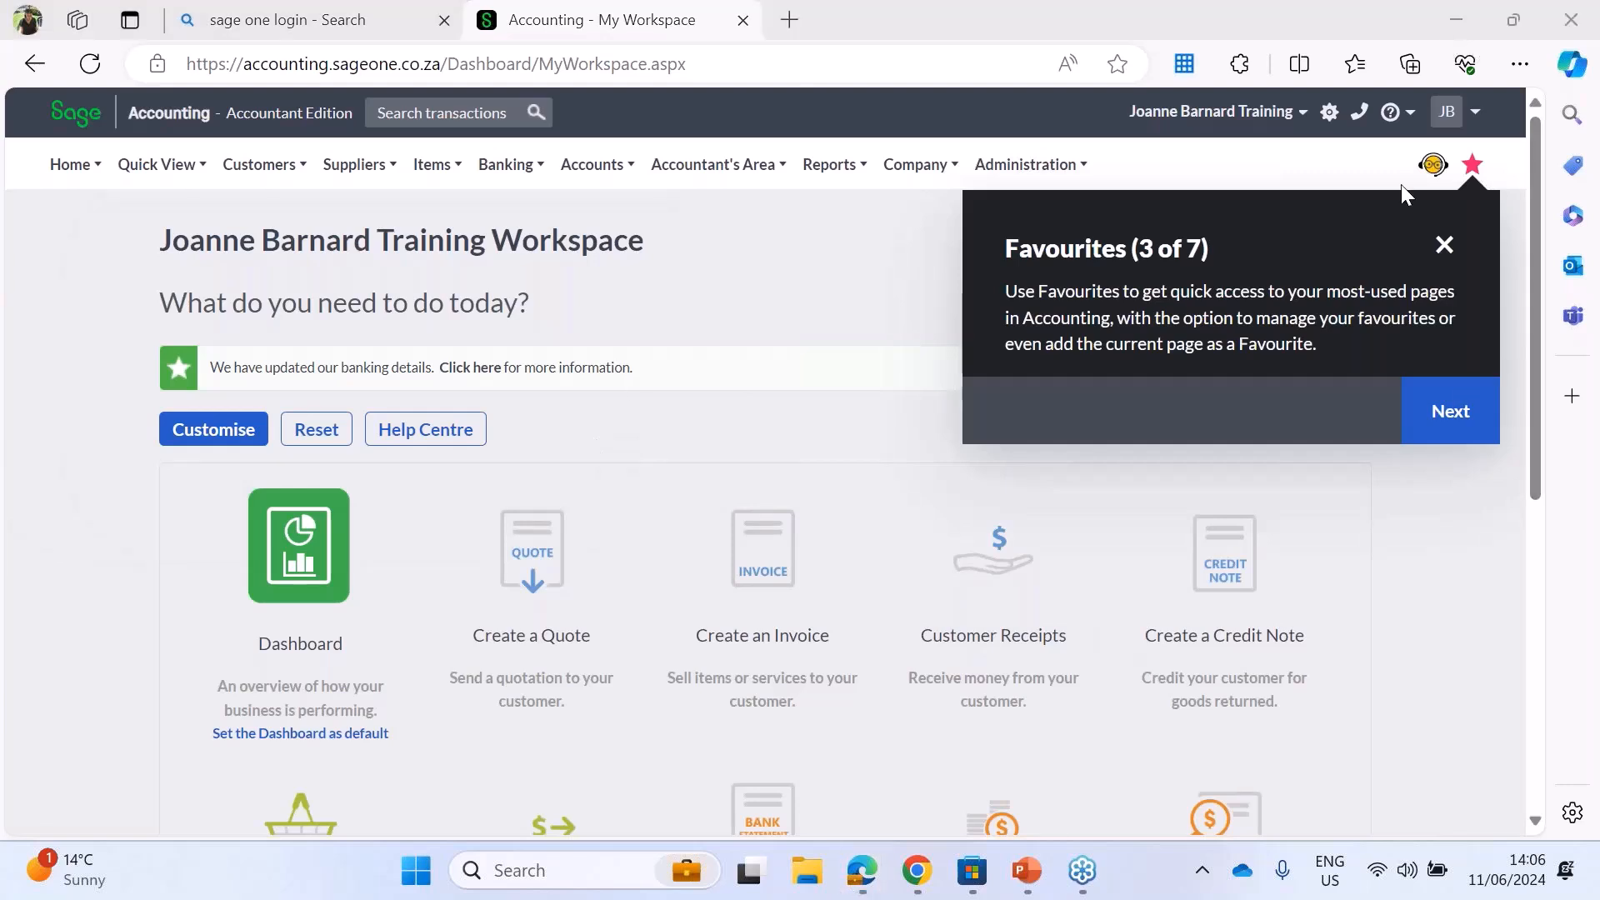
left_click(1435, 434)
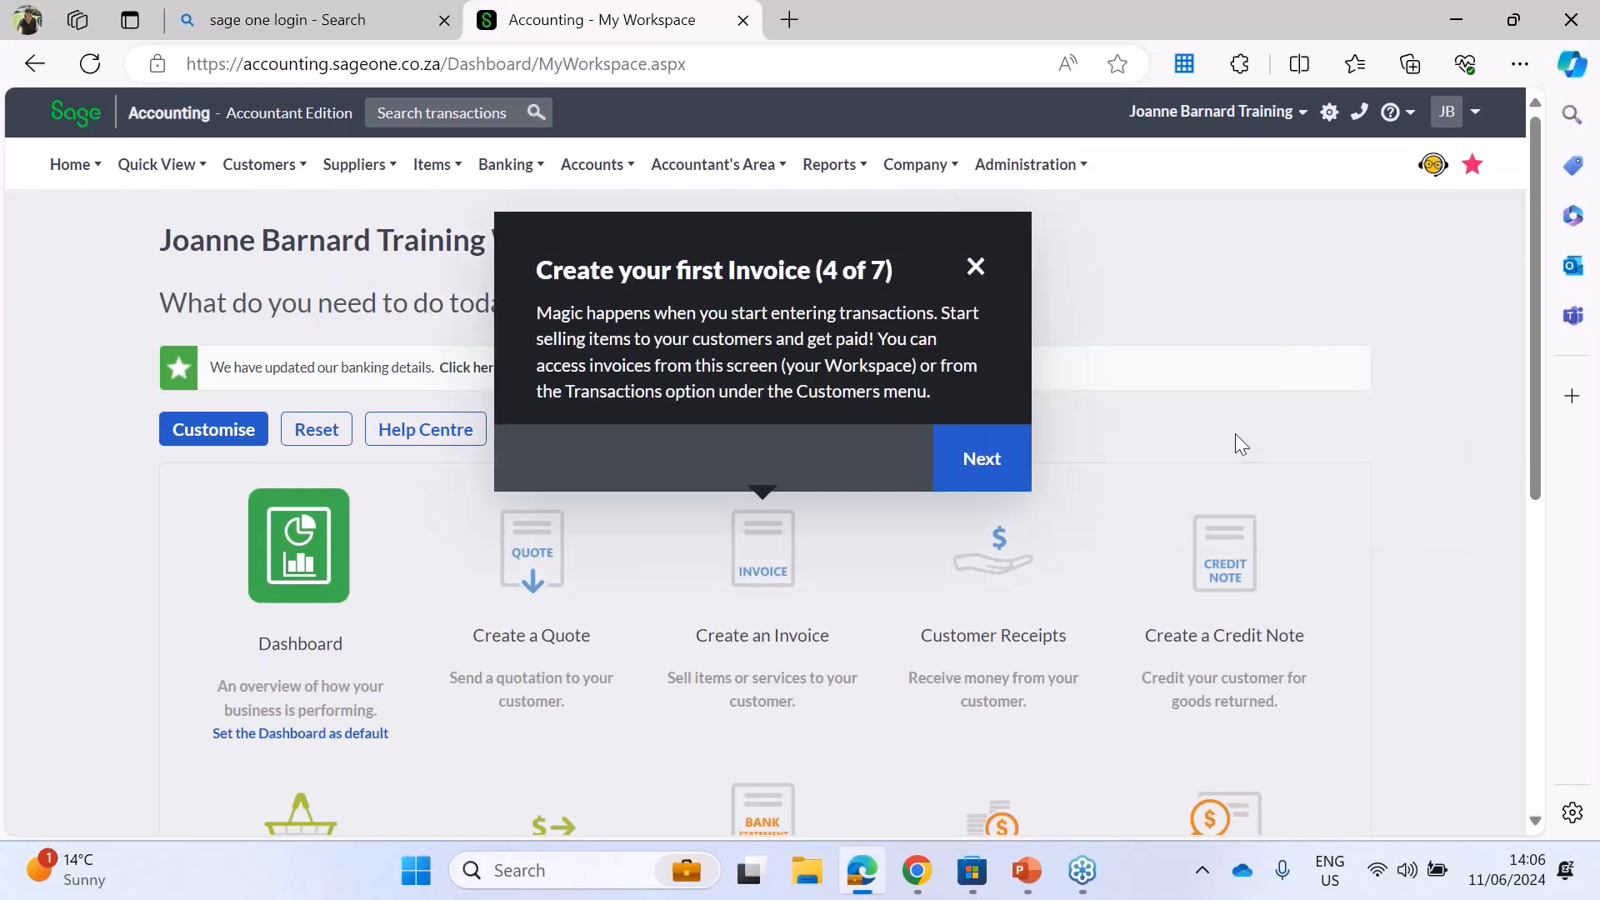
left_click(998, 459)
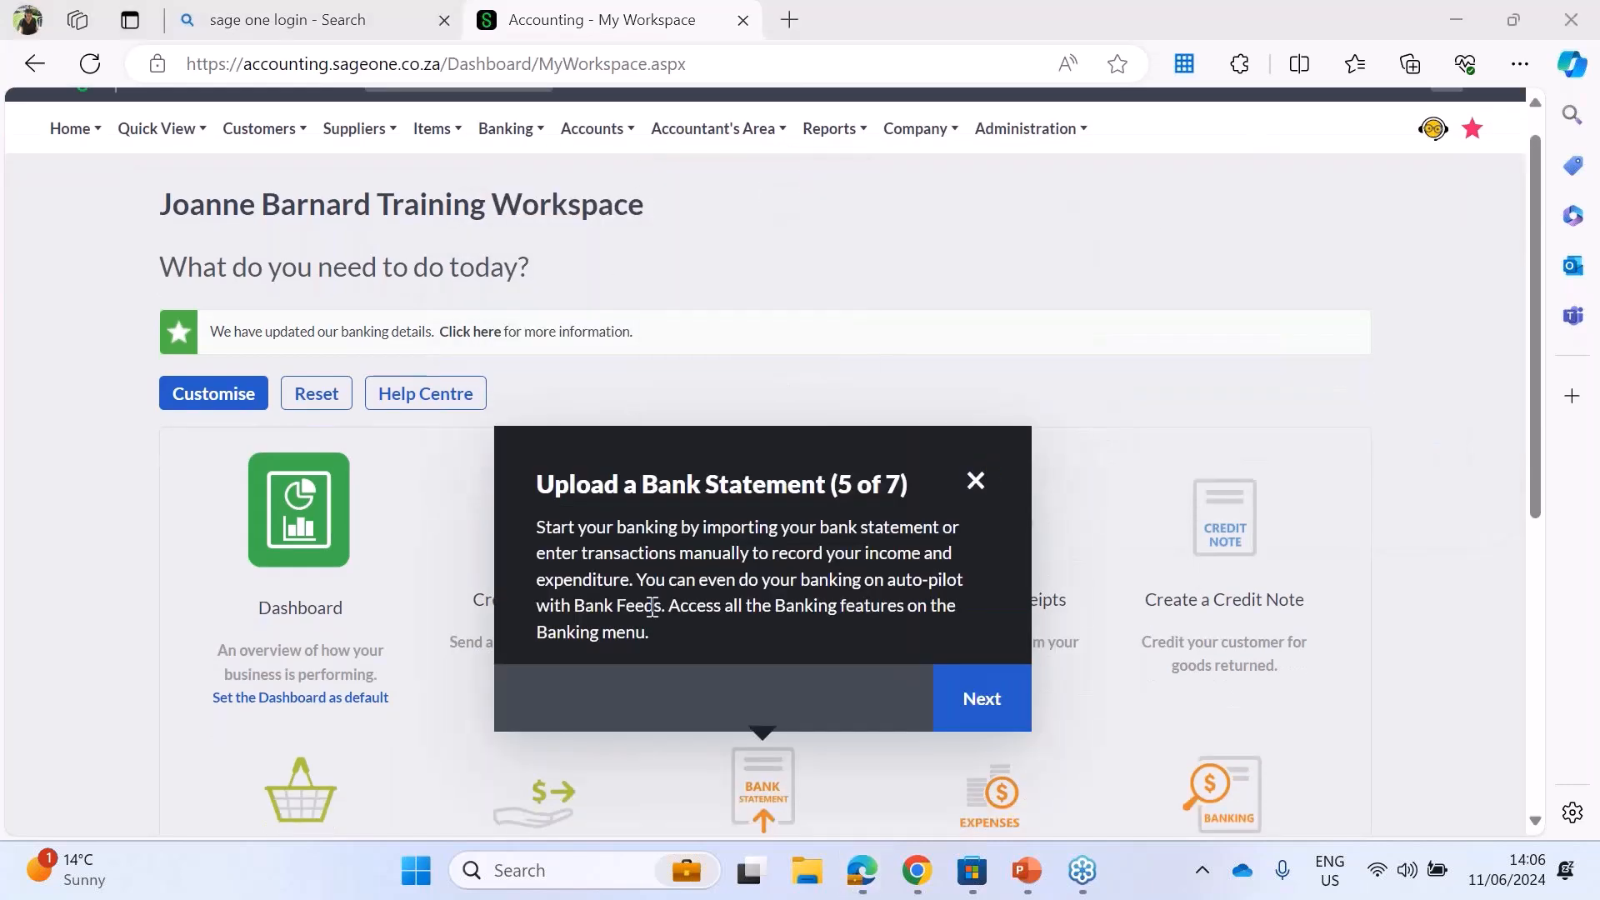
left_click(984, 700)
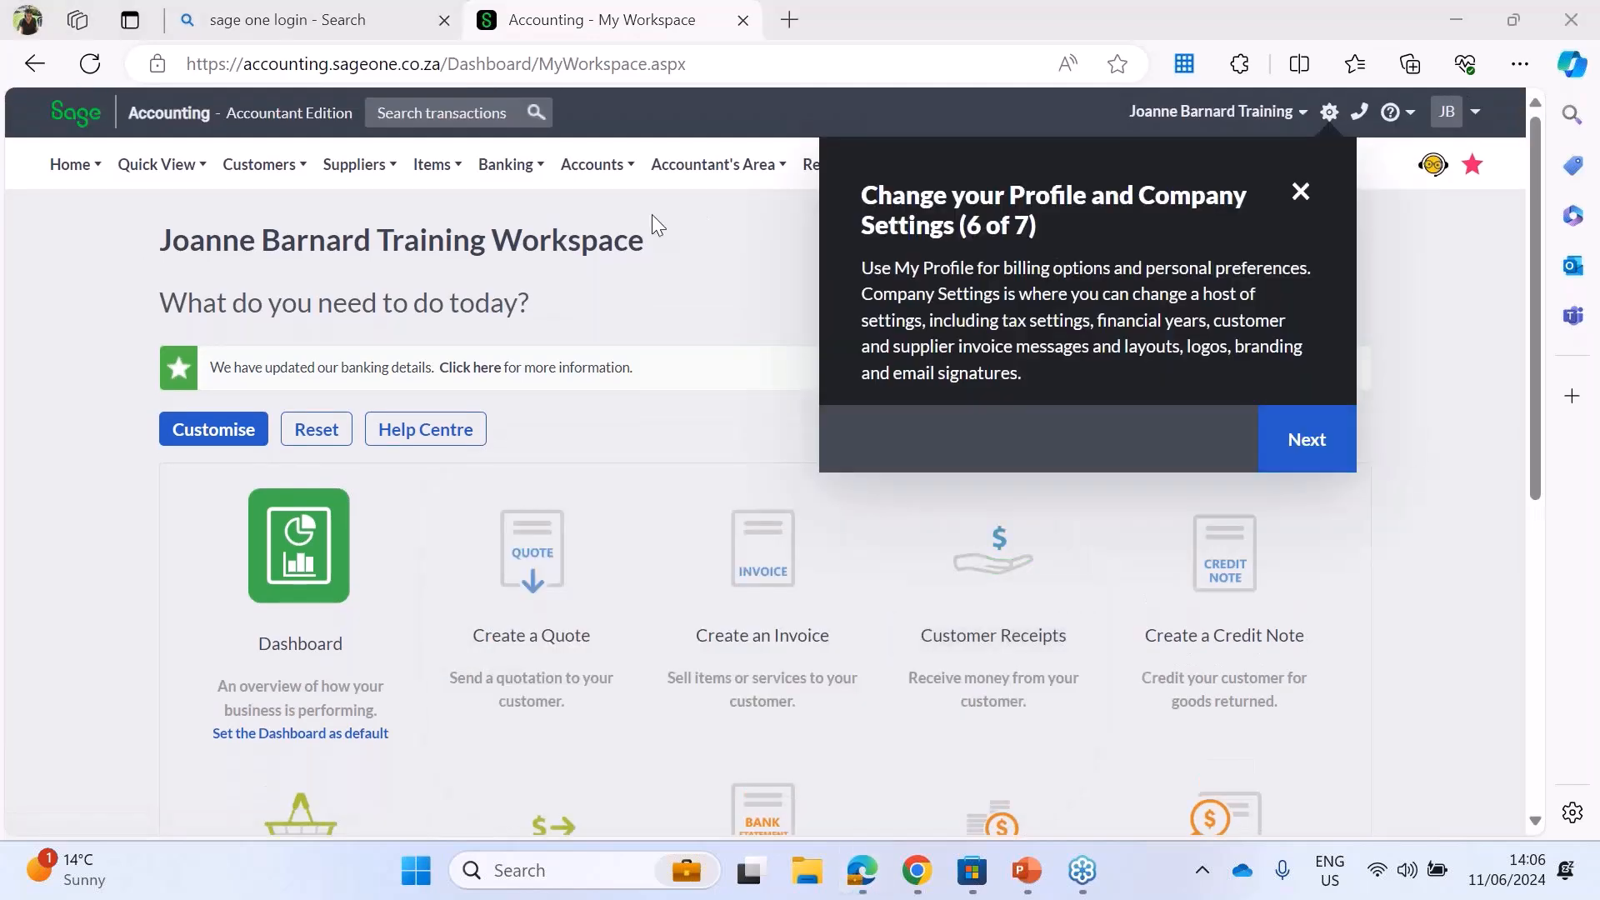
left_click(1313, 451)
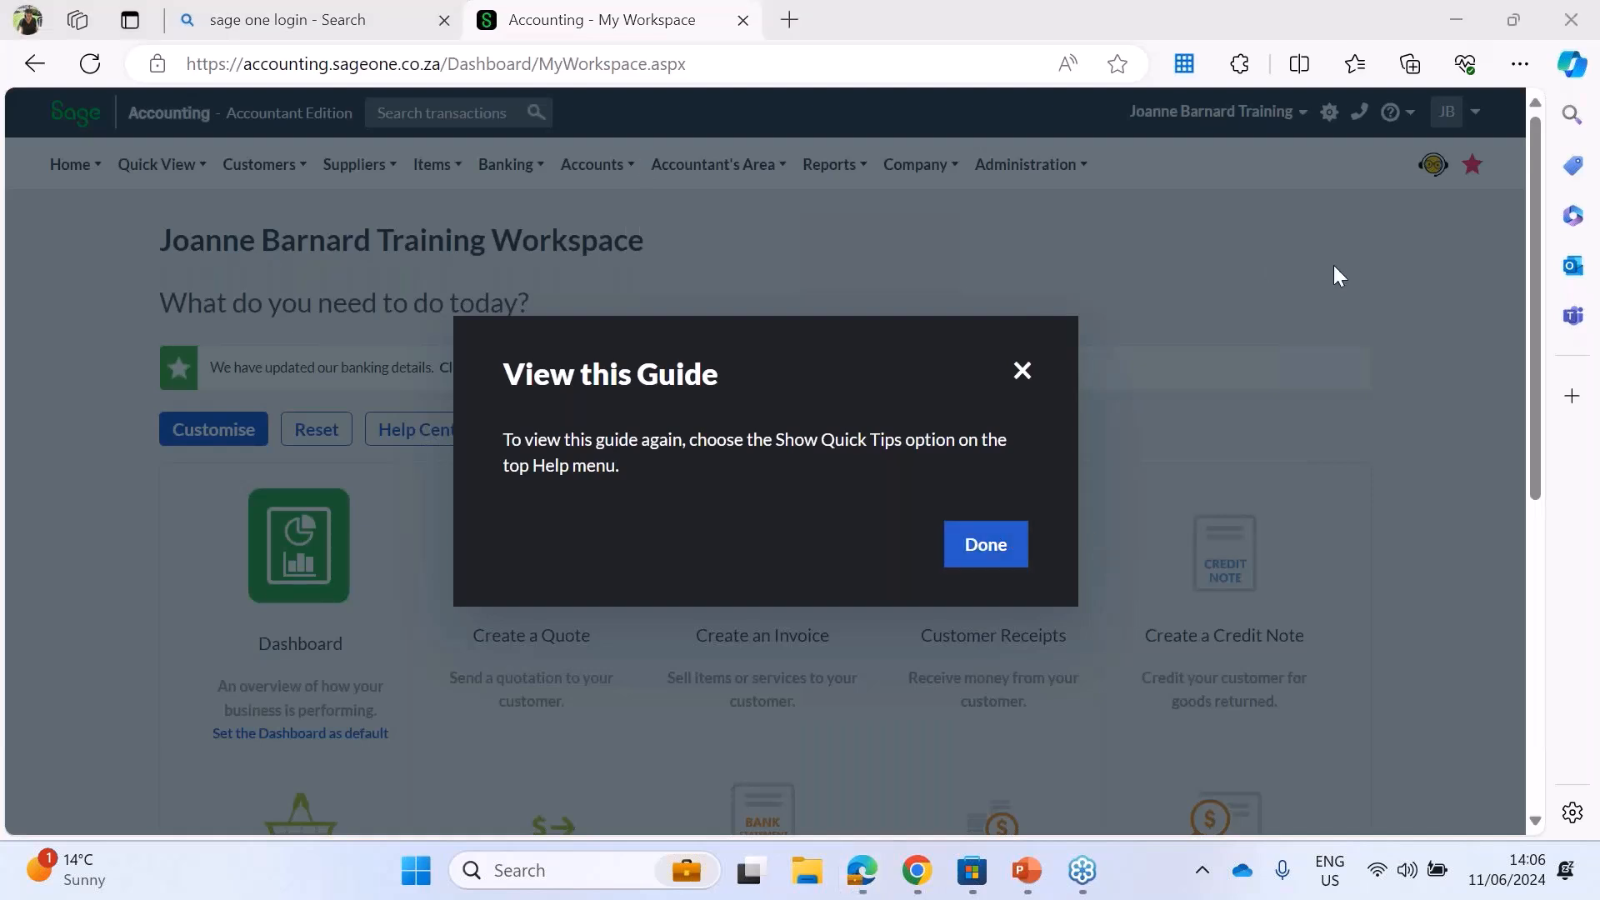
left_click(988, 558)
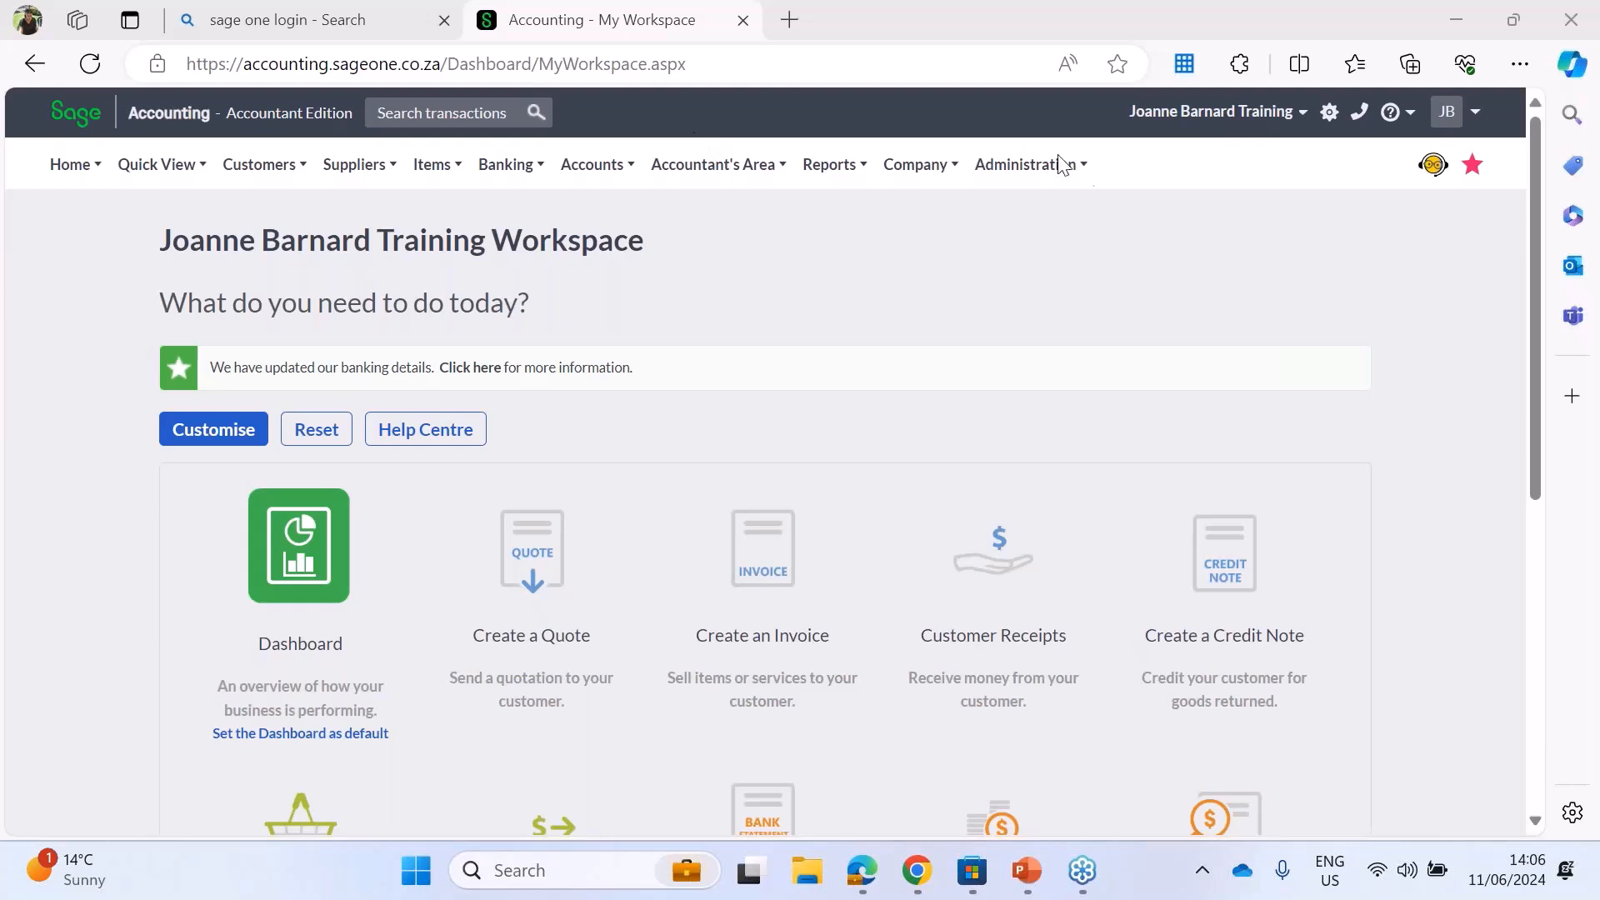
Step: Open the settings of the new company and fill in the company's e-mail address under Company Details
mouse_move(916, 164)
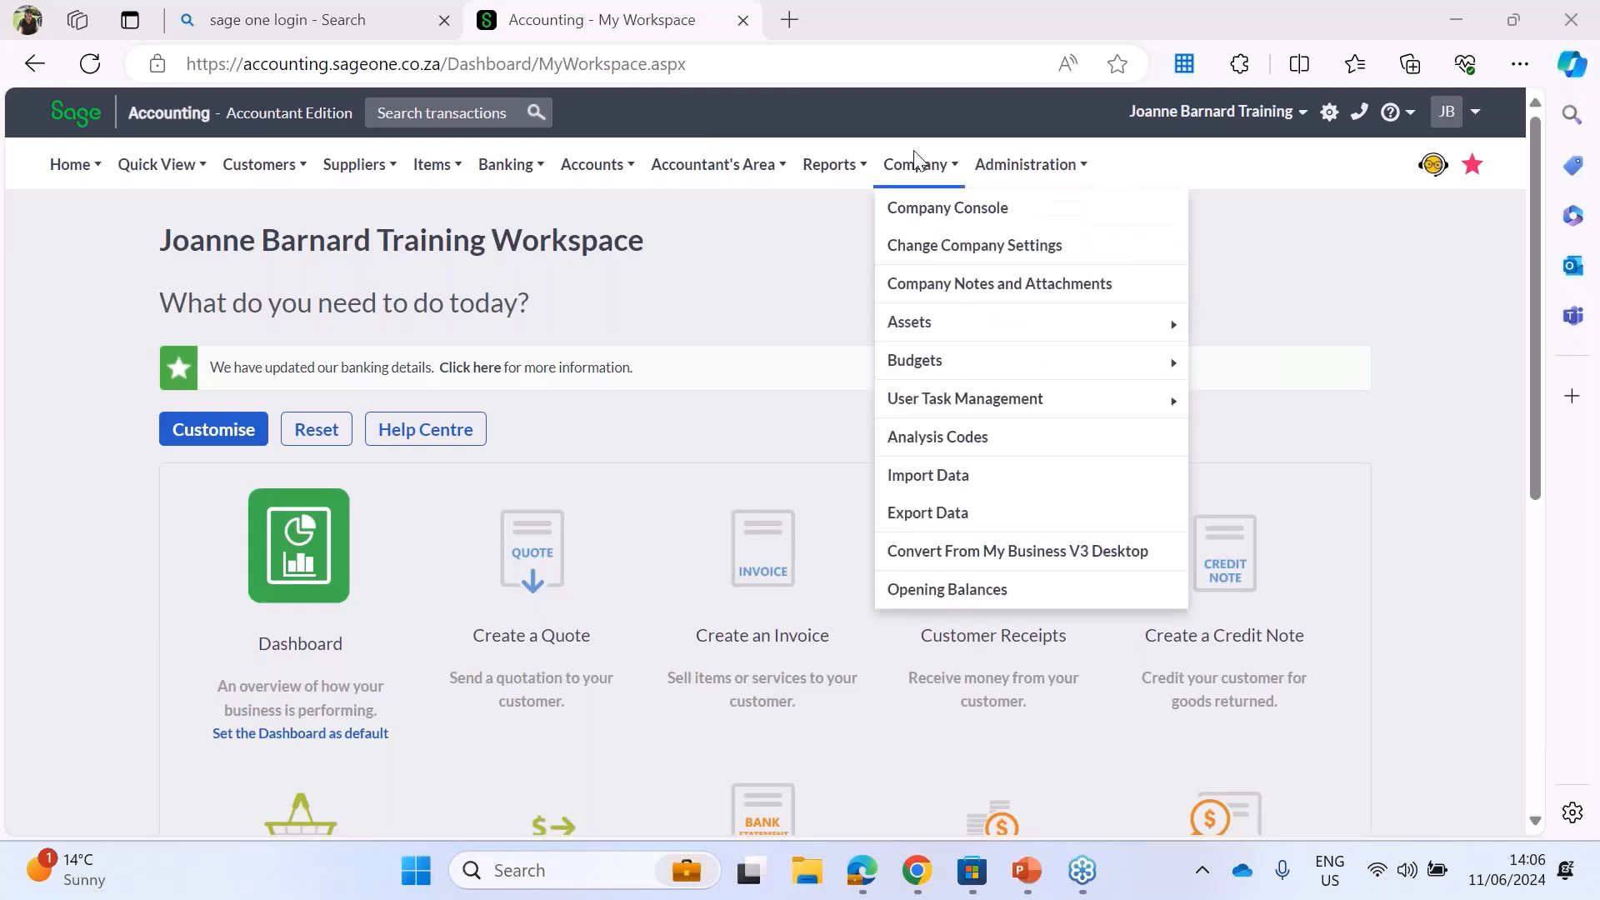
left_click(895, 258)
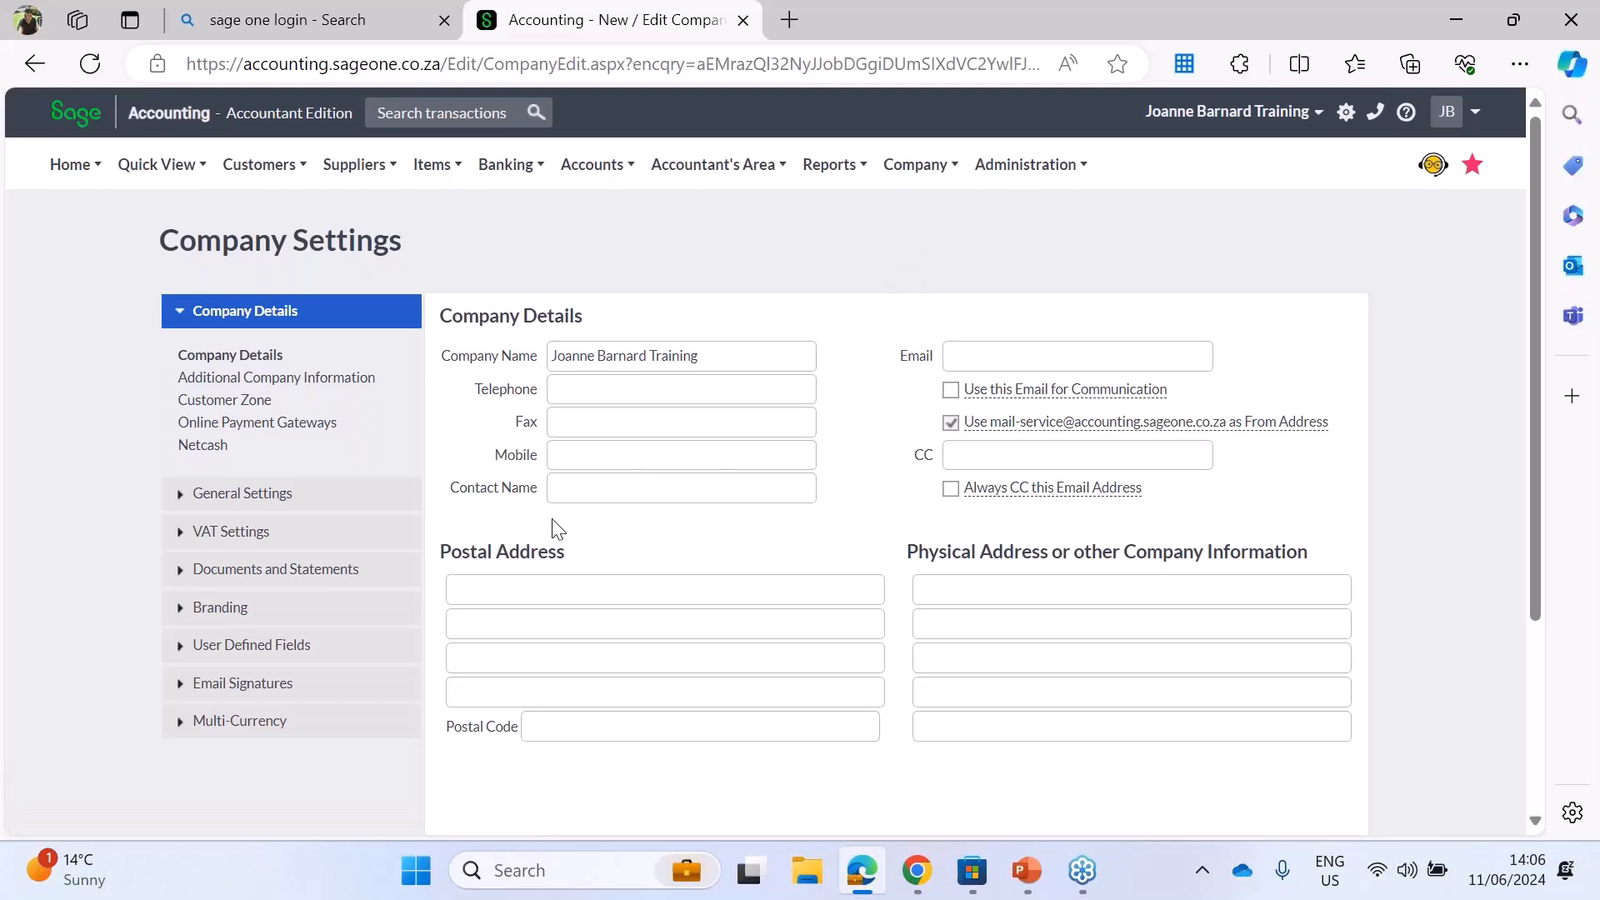
left_click(573, 454)
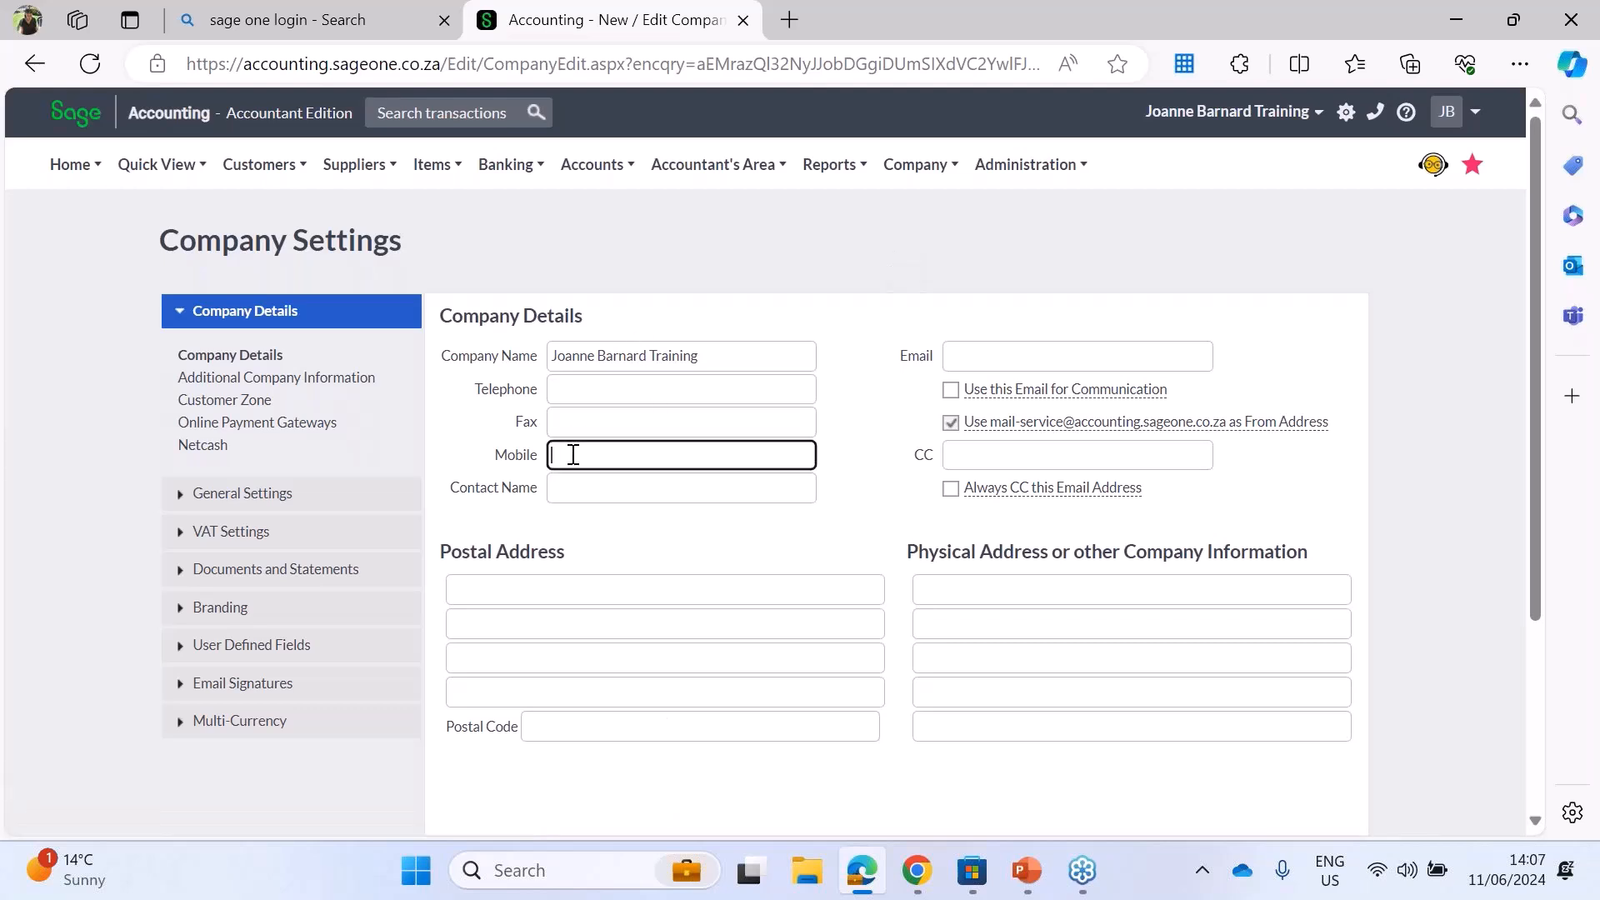
left_click(996, 348)
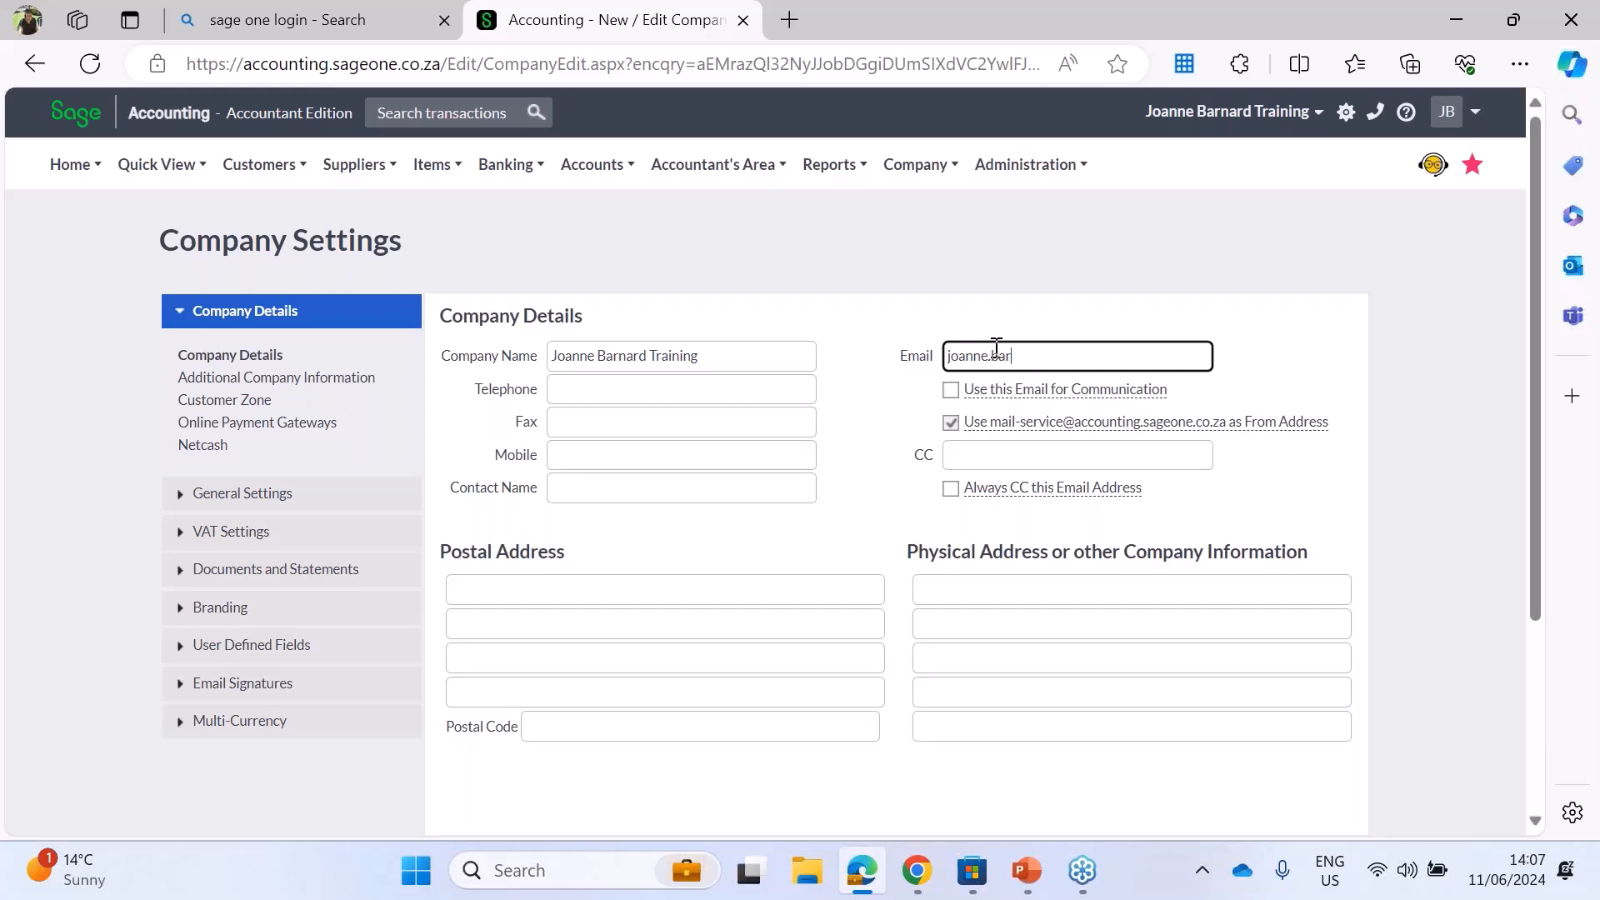
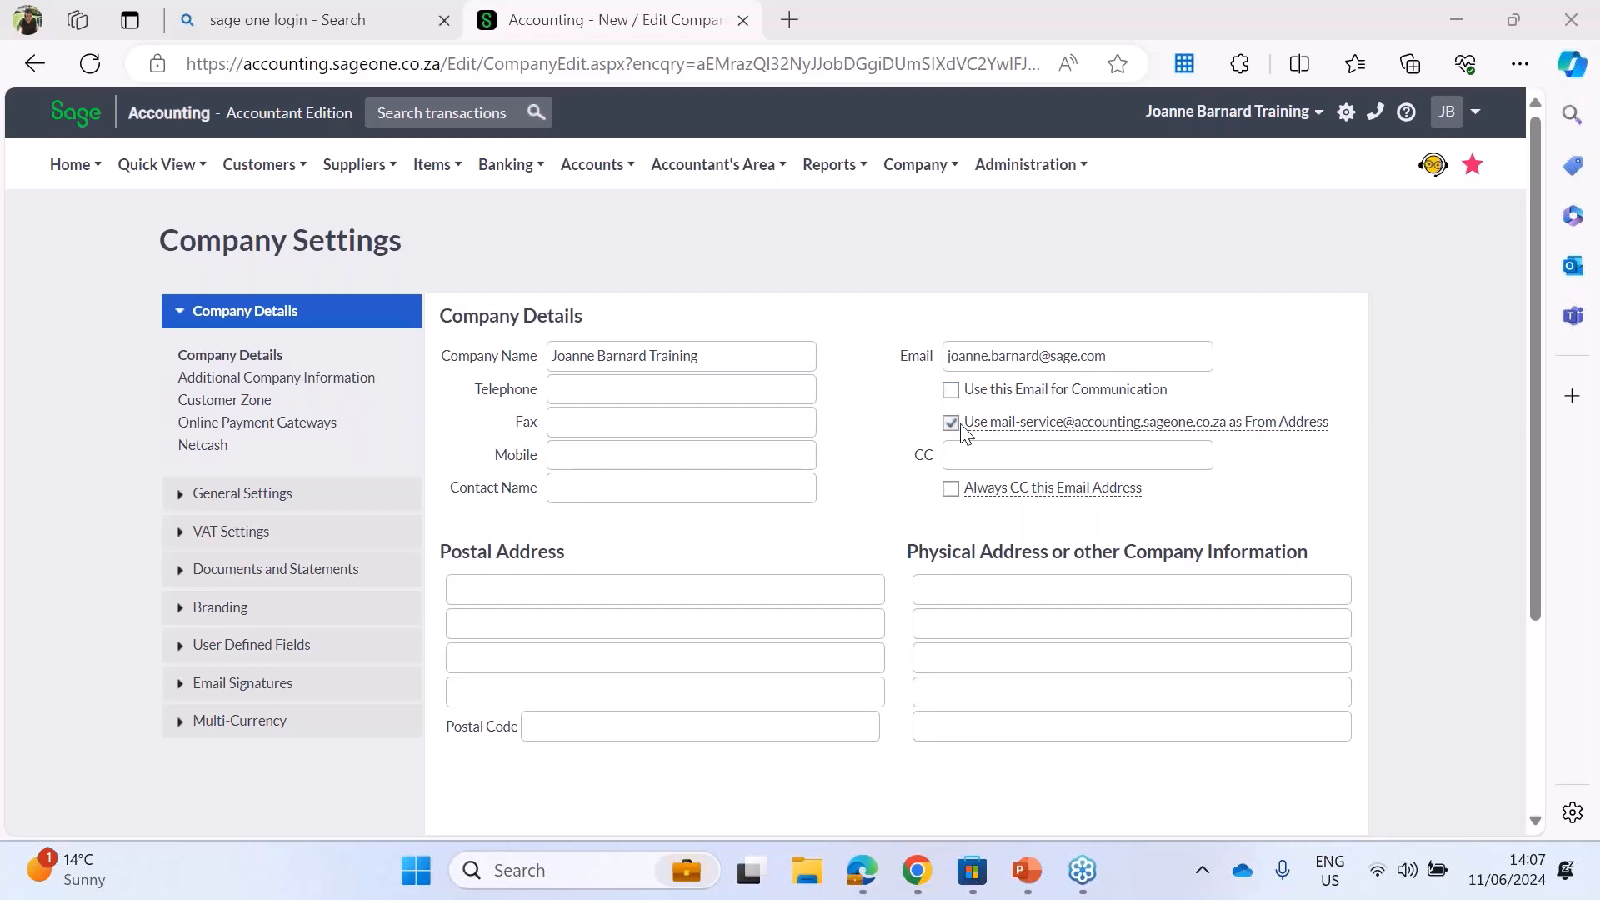
mouse_move(968, 423)
left_click(985, 451)
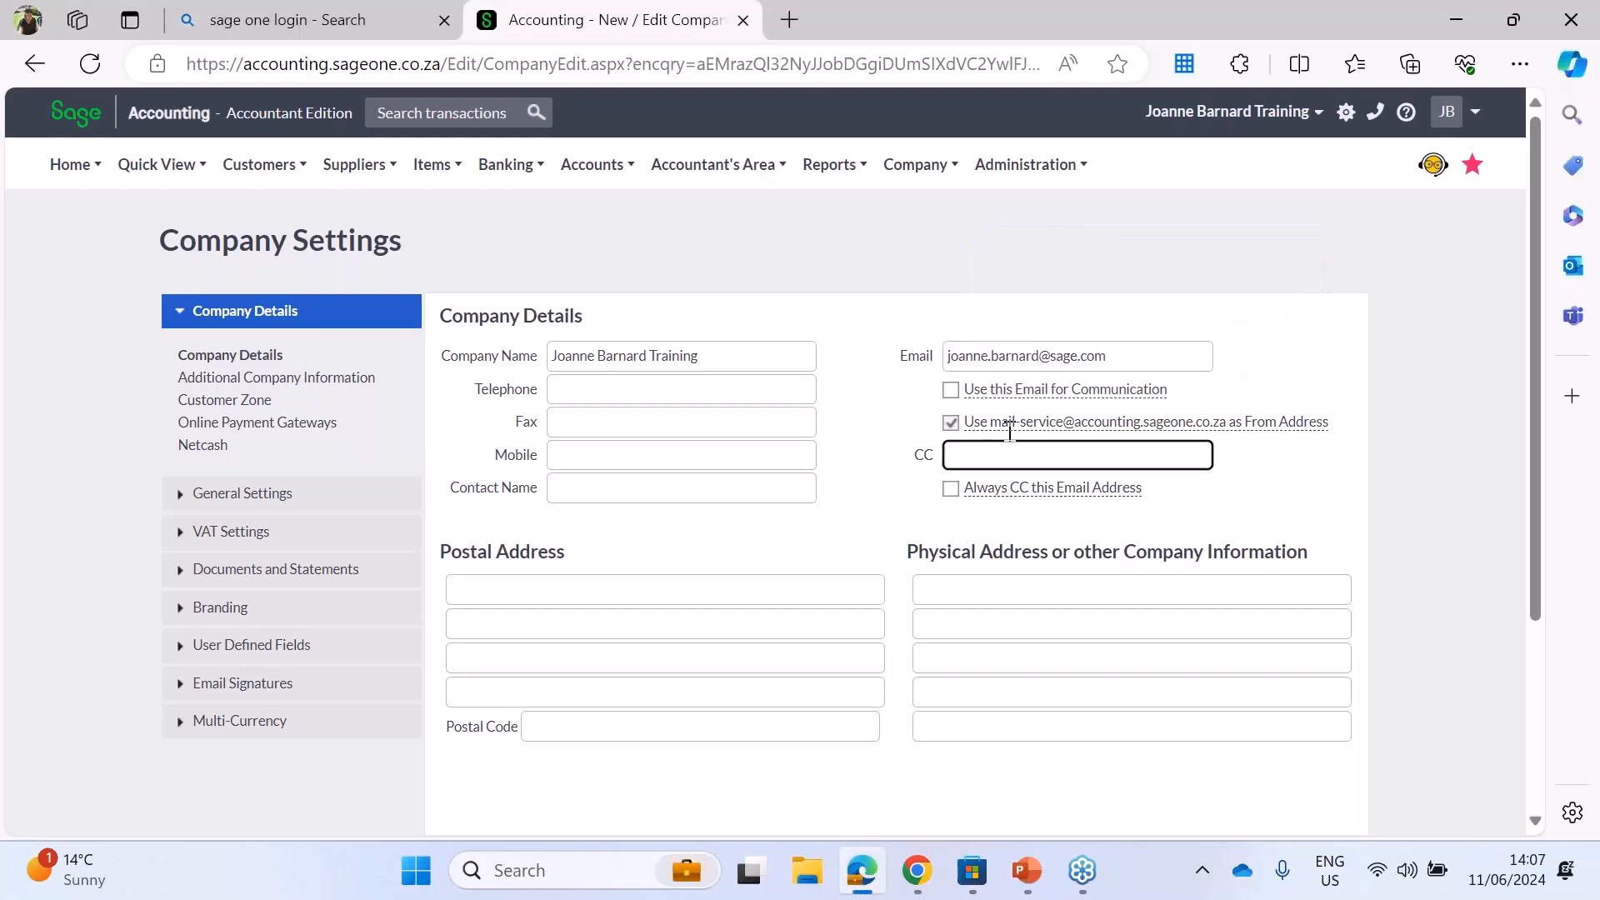
Step: Copy the company e-mail address into the CC field and enable Always CC this Email Address
left_click_drag(1142, 354, 948, 356)
key("ctrl+c")
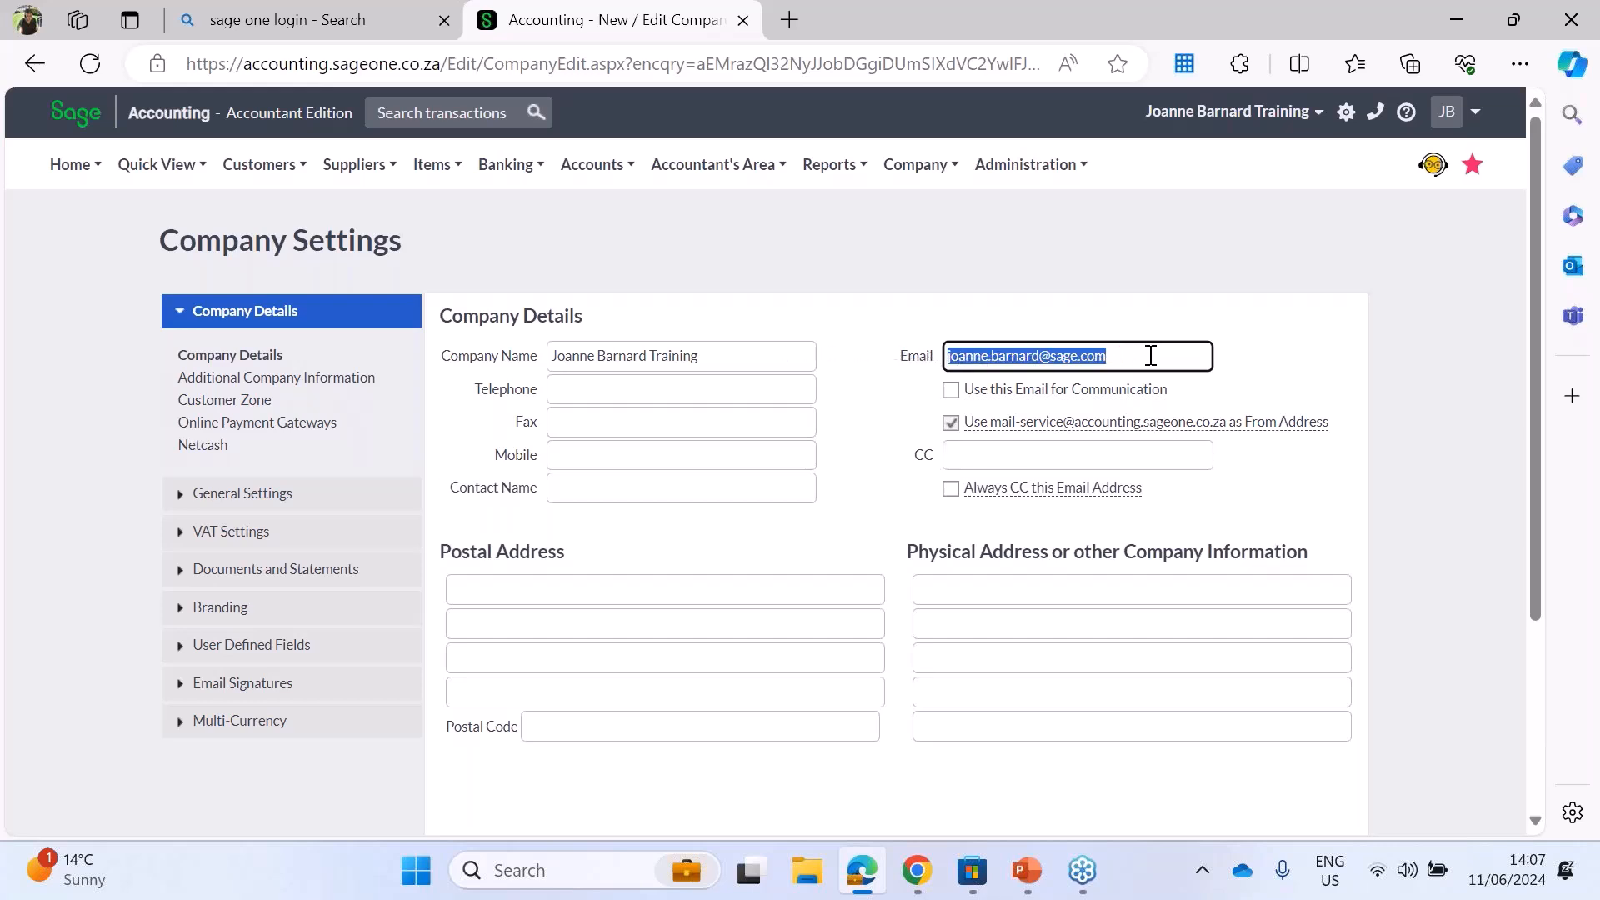
left_click(1005, 454)
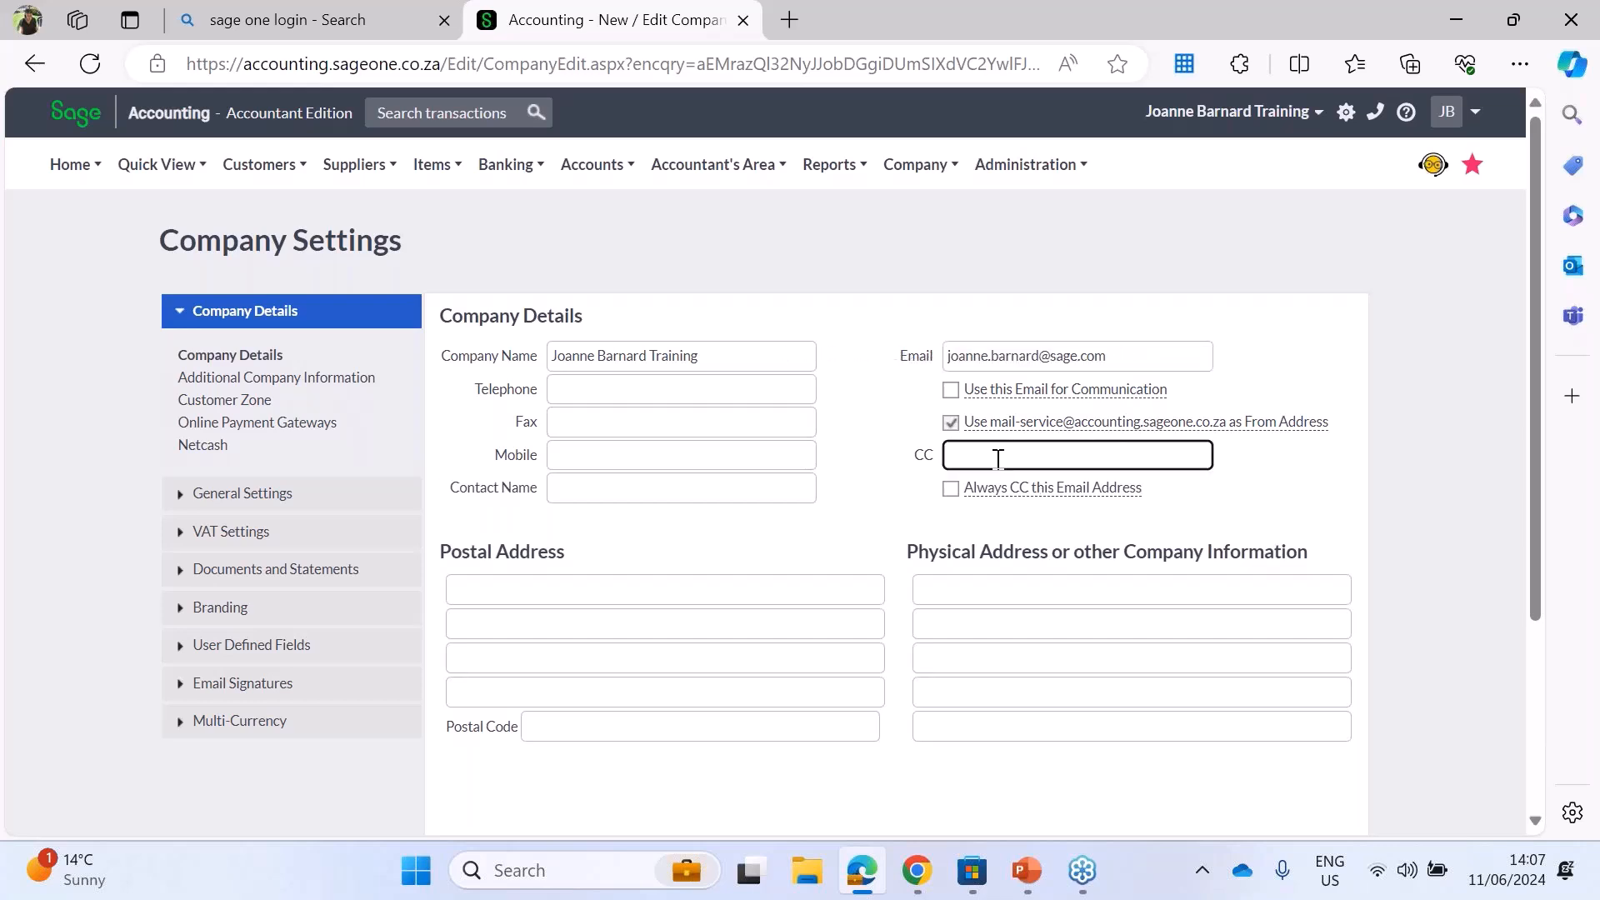
key("ctrl+v")
left_click(951, 487)
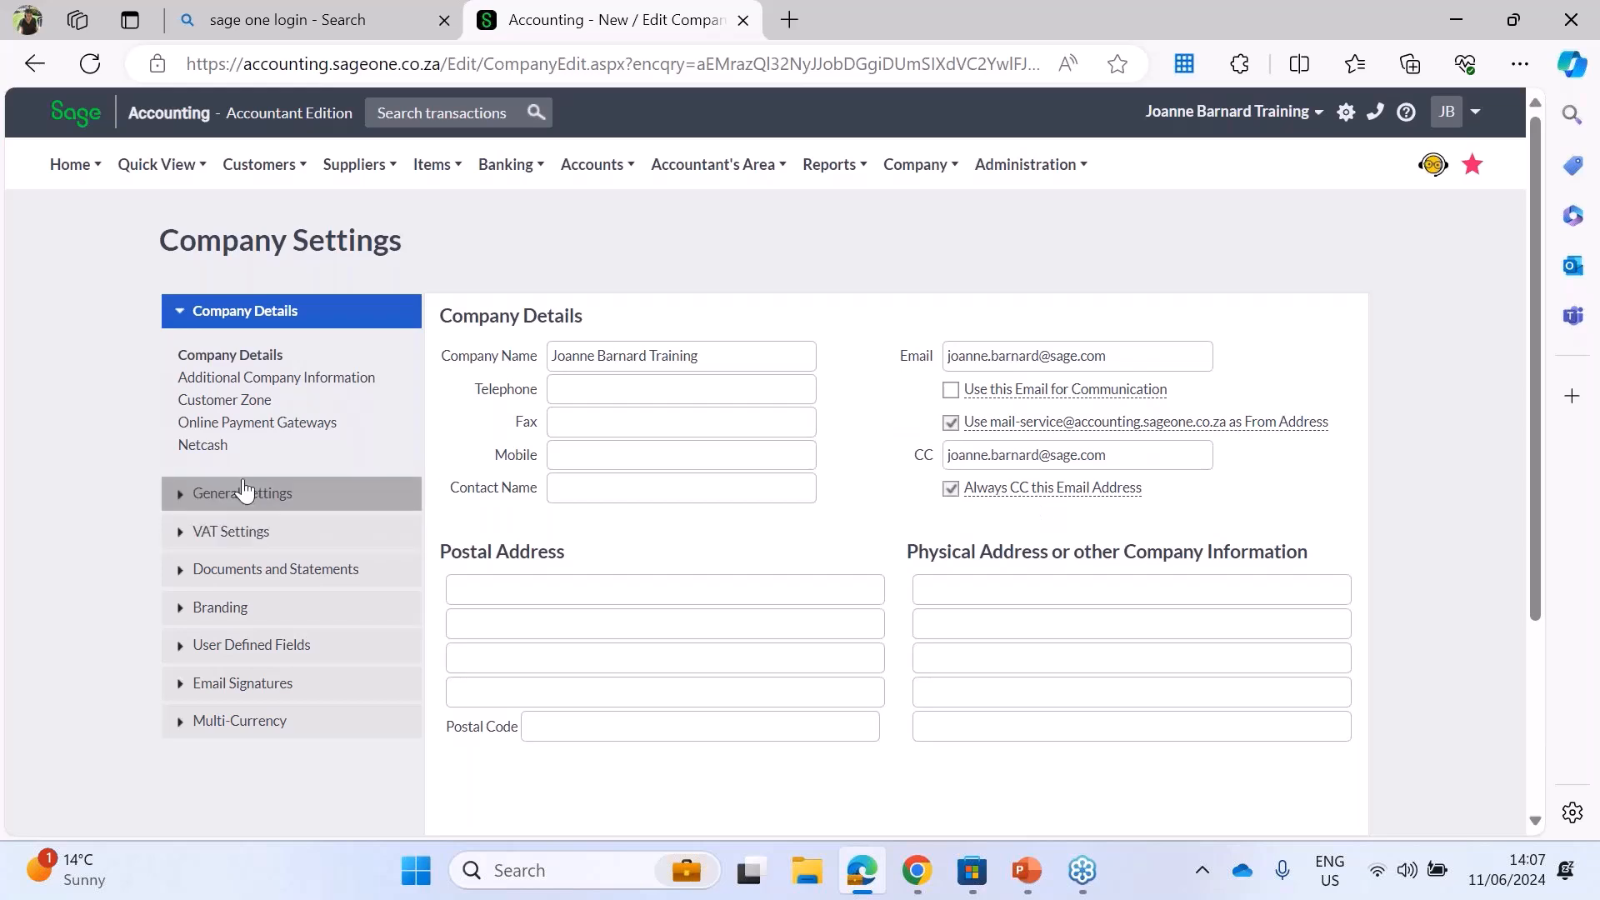
Step: Set the Entity Type to Close Corporation in the statutory information under Additional Company Information
left_click(262, 381)
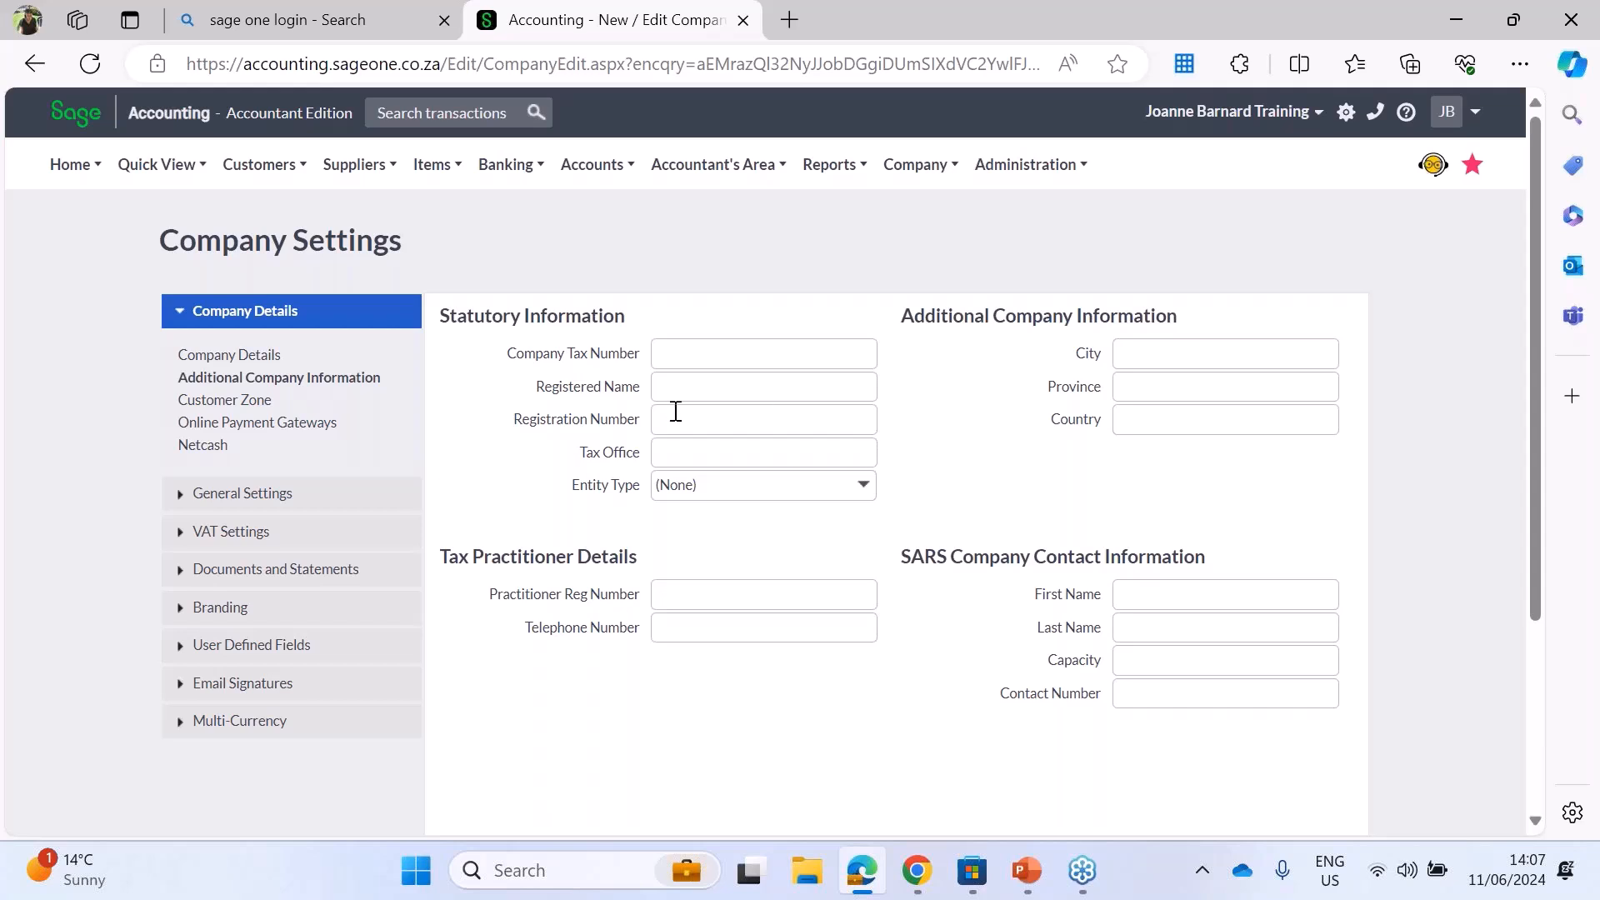
left_click(263, 367)
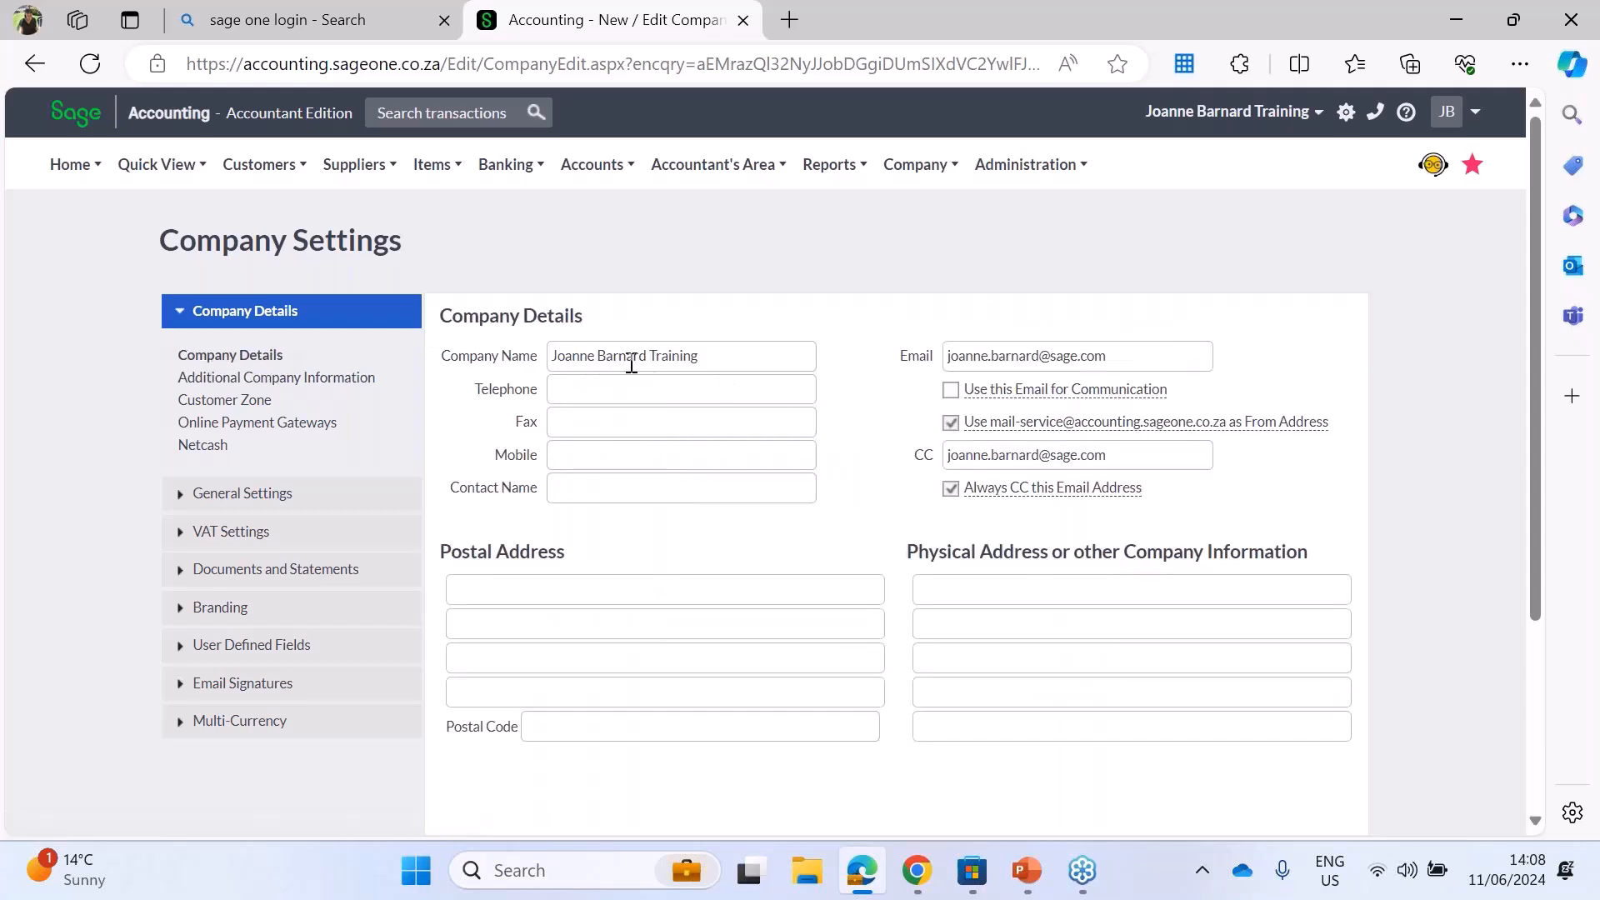
left_click(304, 380)
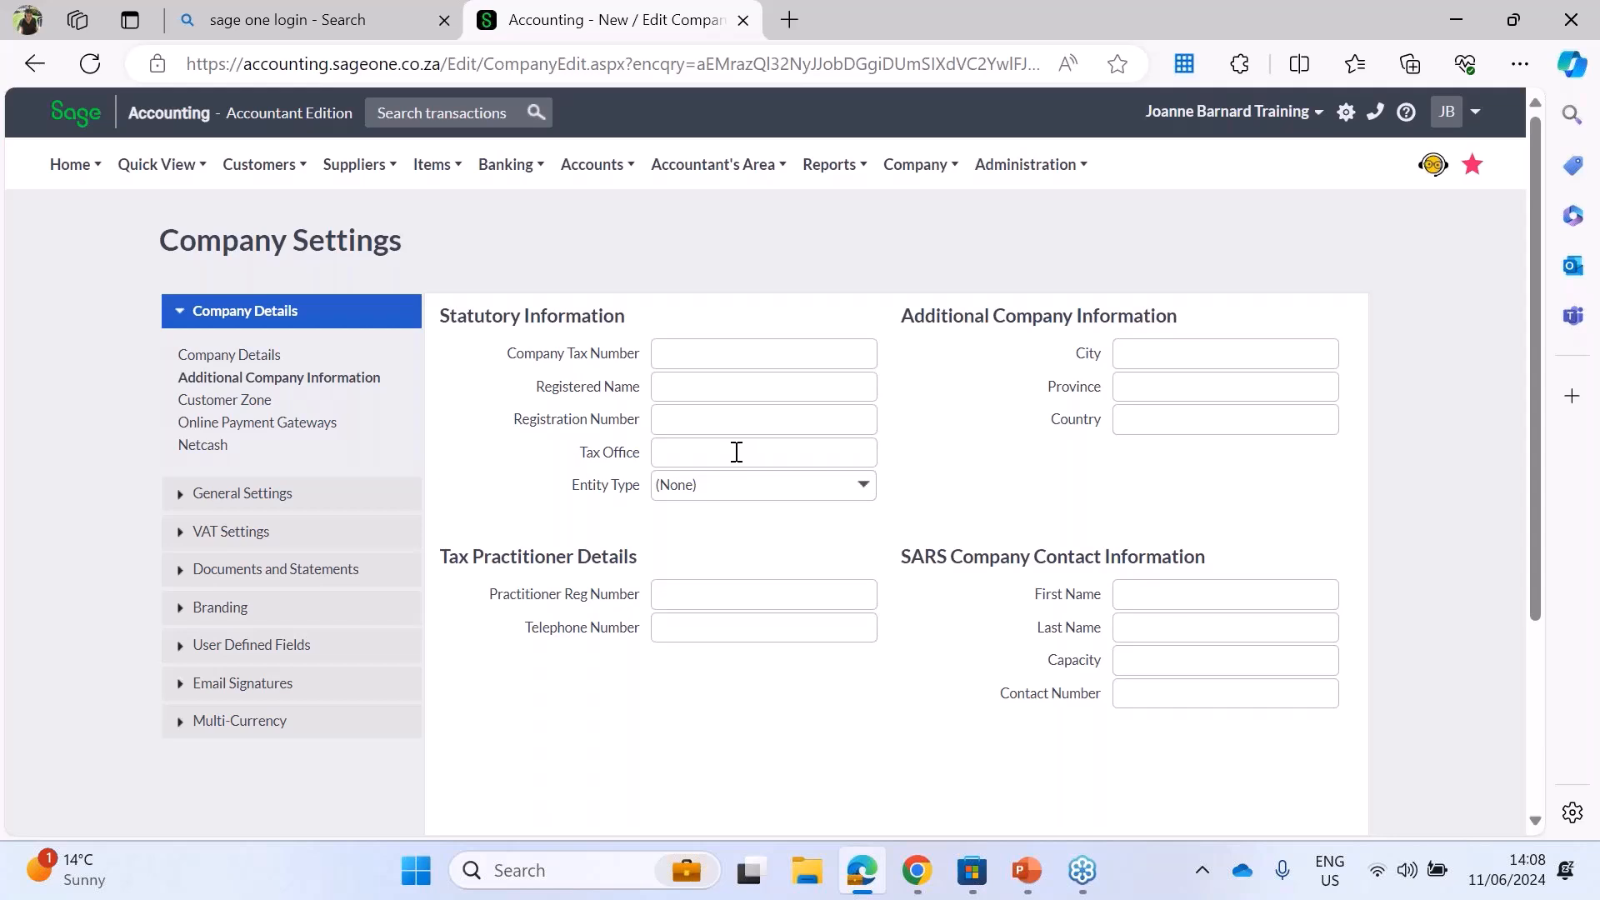
left_click(864, 490)
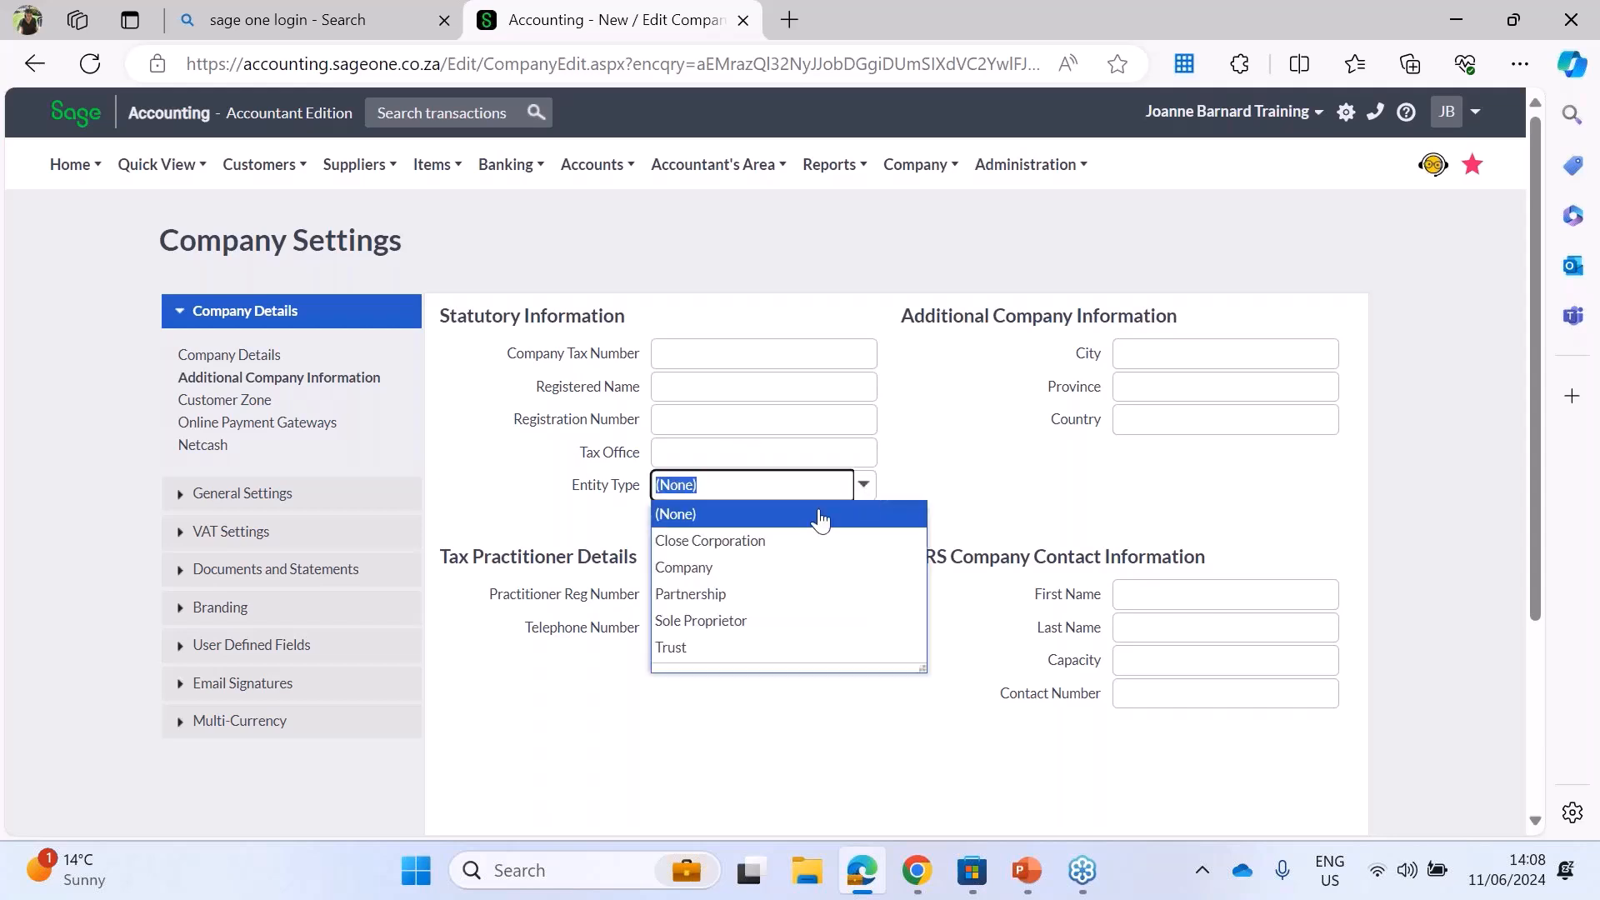
left_click(775, 540)
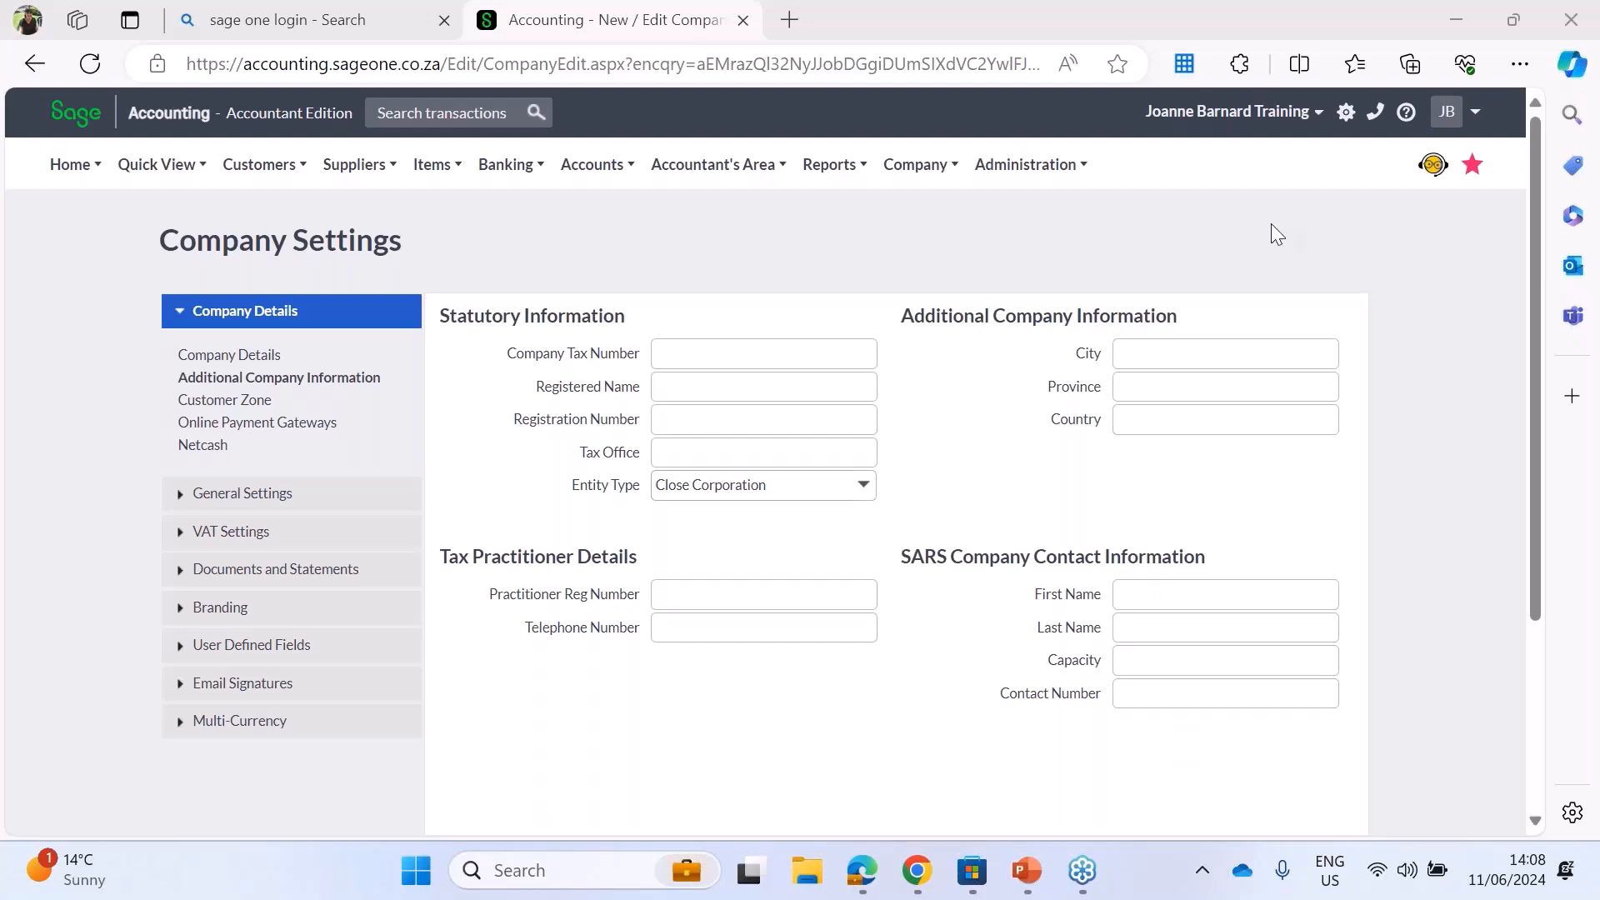
Step: Review the Customer Zone settings and the Netcash and Payment Pebble options for adding an online payment gateway, and close without saving
left_click(228, 406)
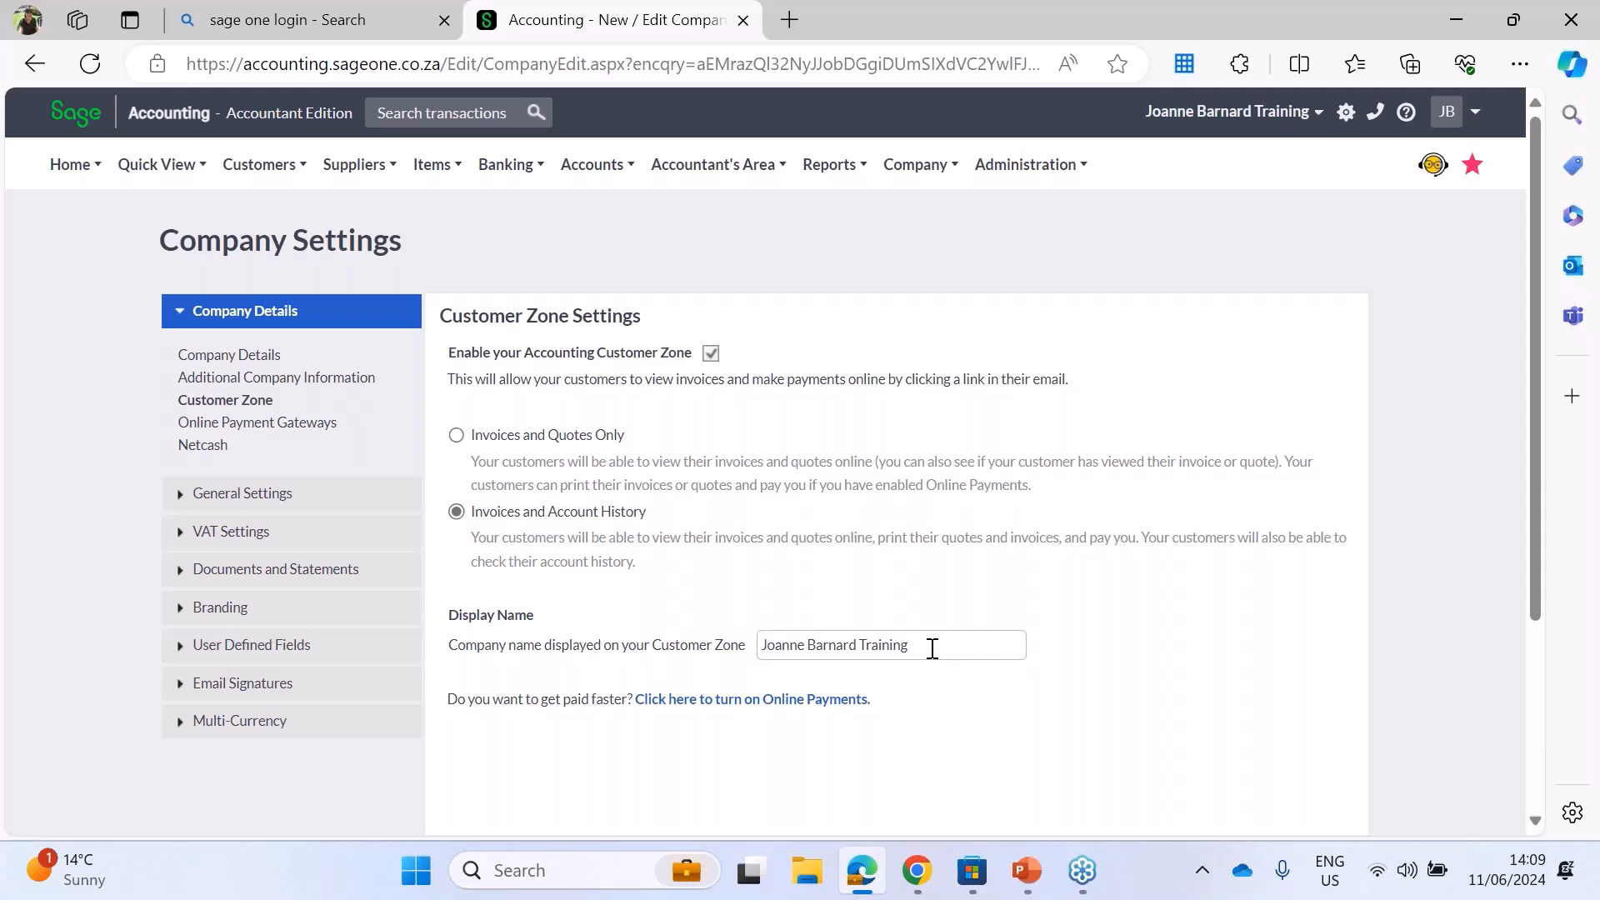
left_click(235, 429)
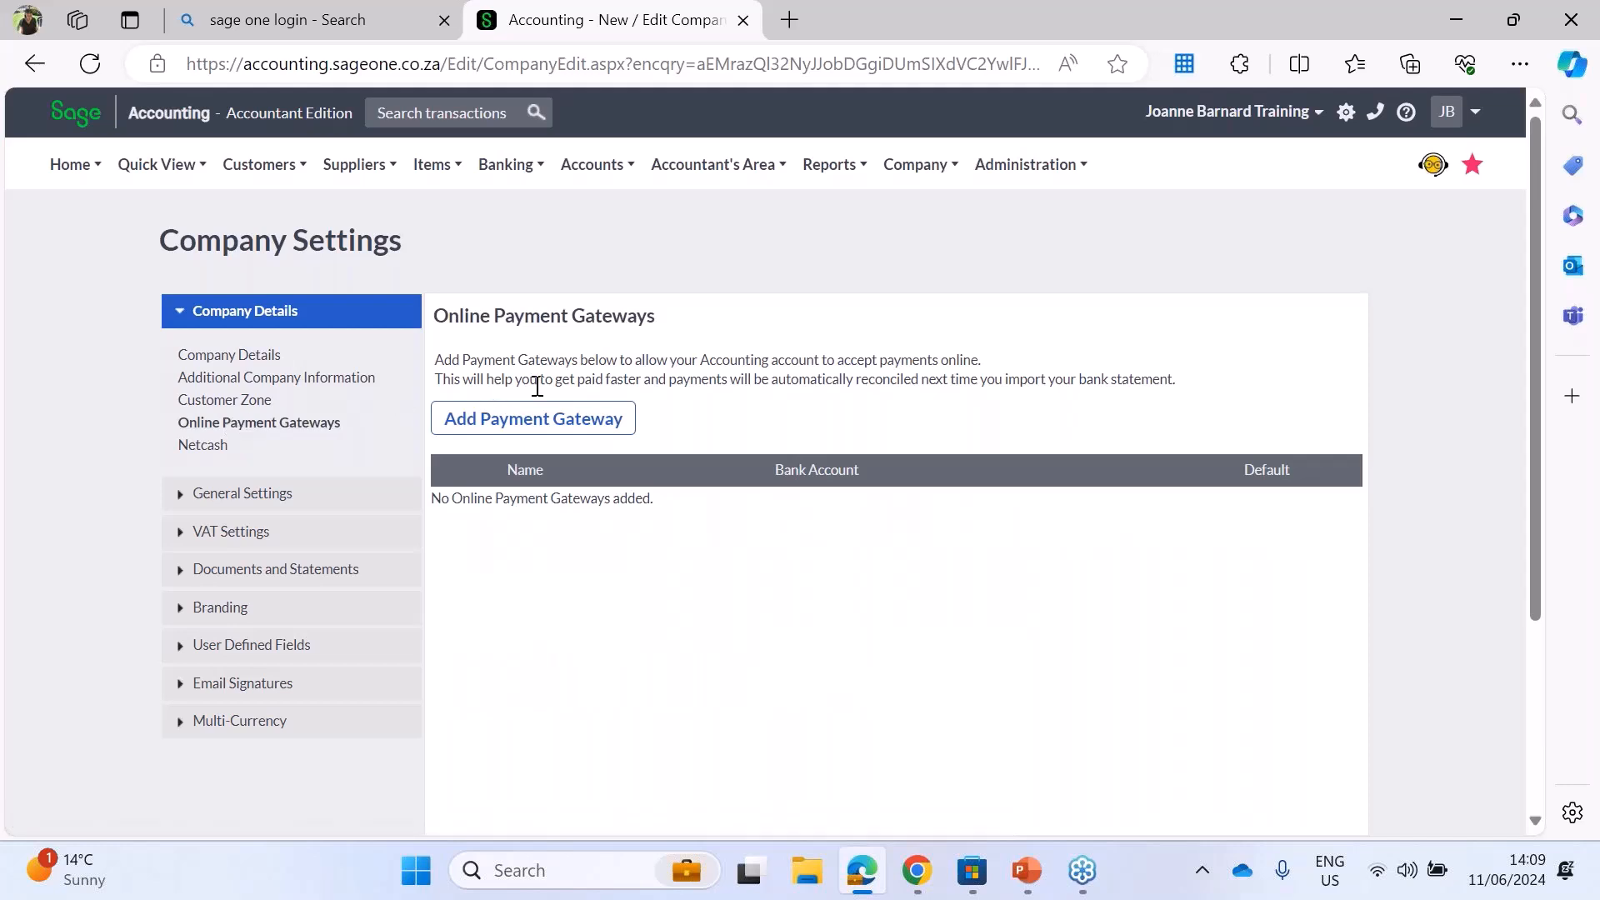
left_click(533, 417)
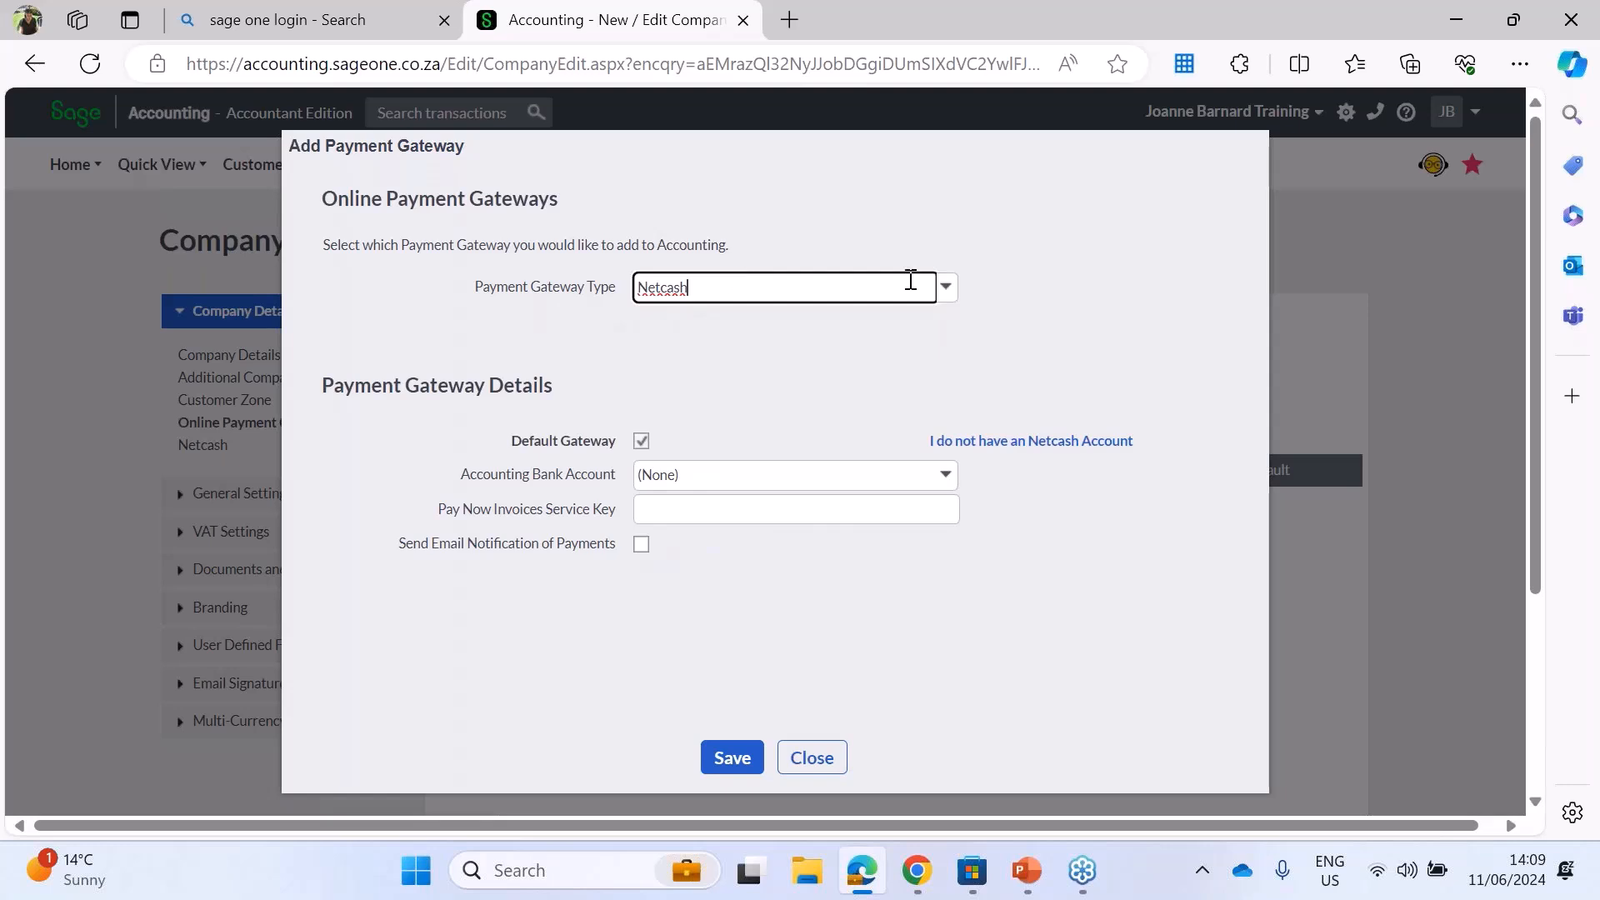
left_click(948, 287)
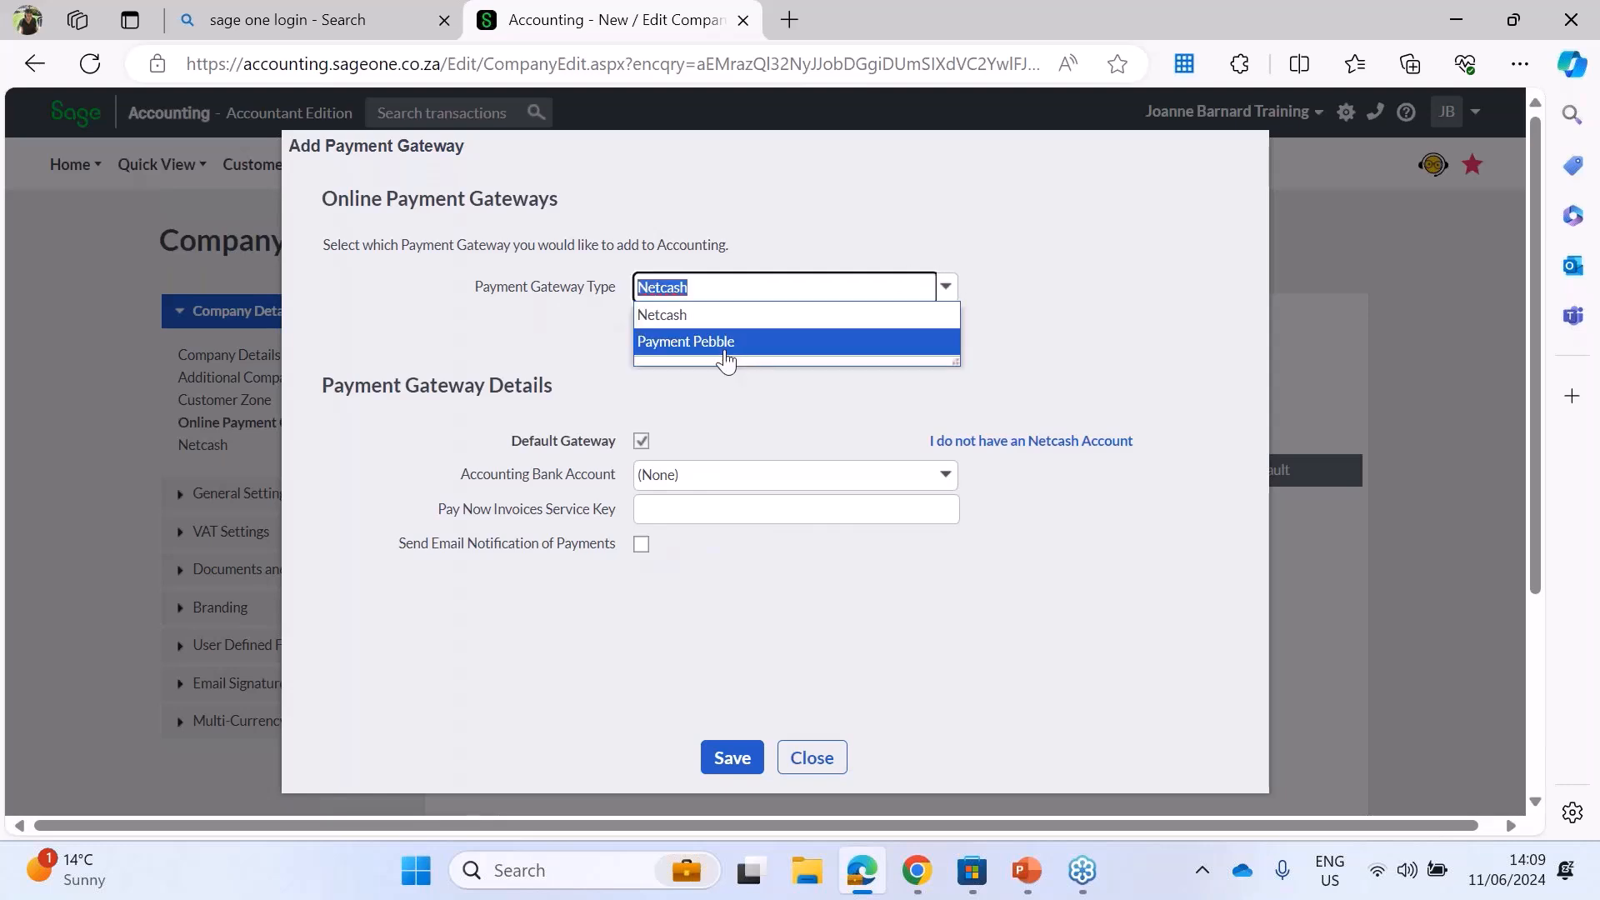
left_click(673, 317)
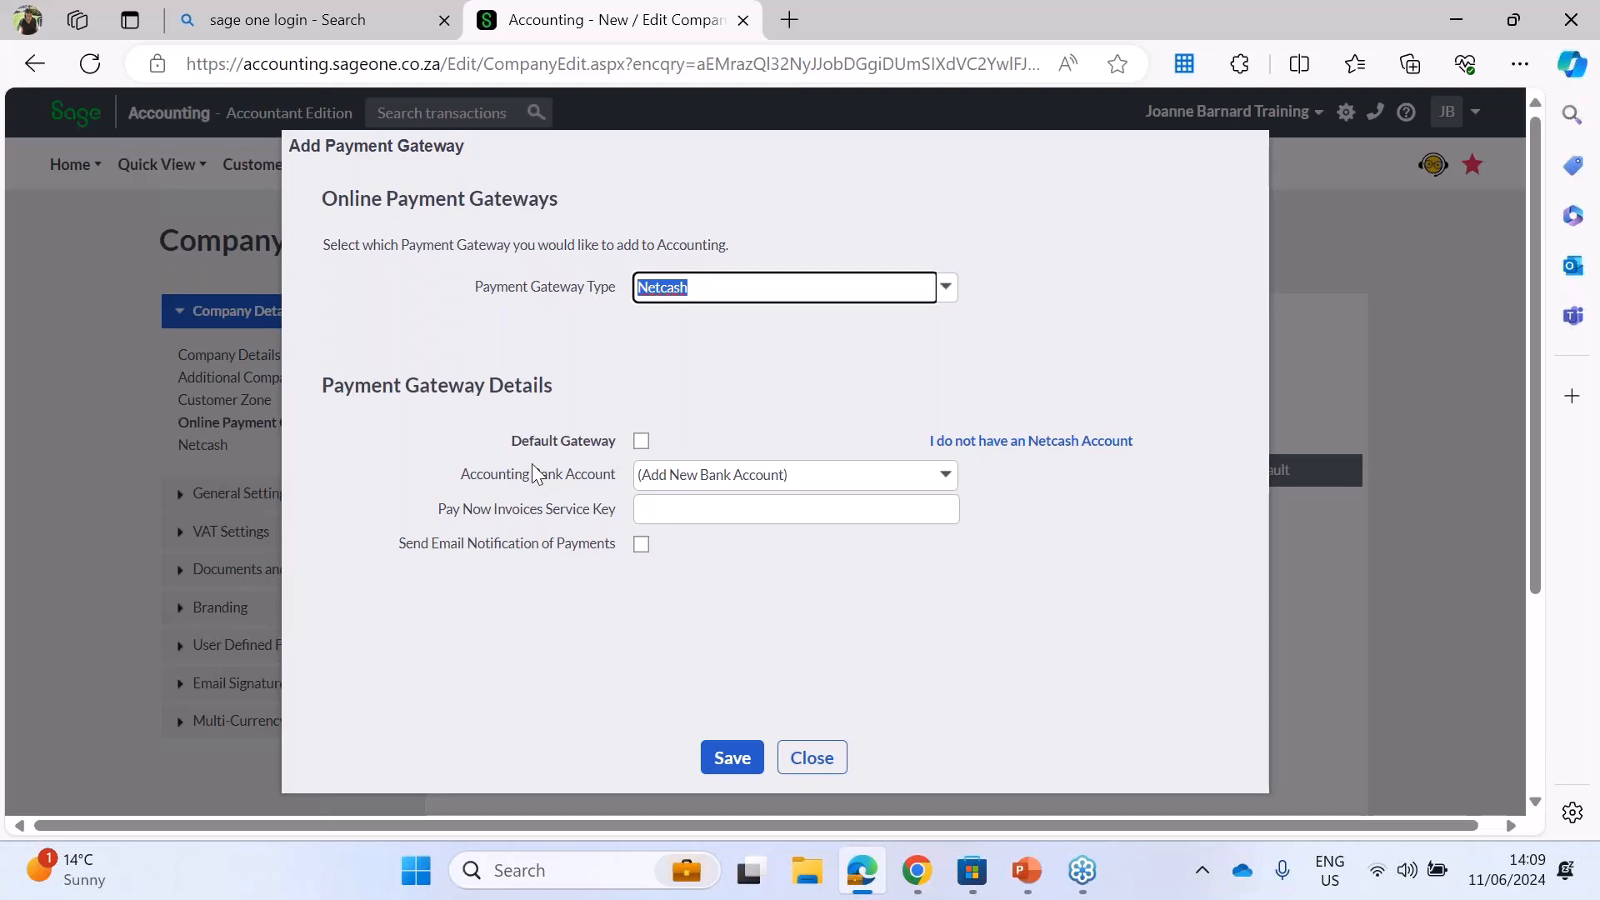
left_click(641, 441)
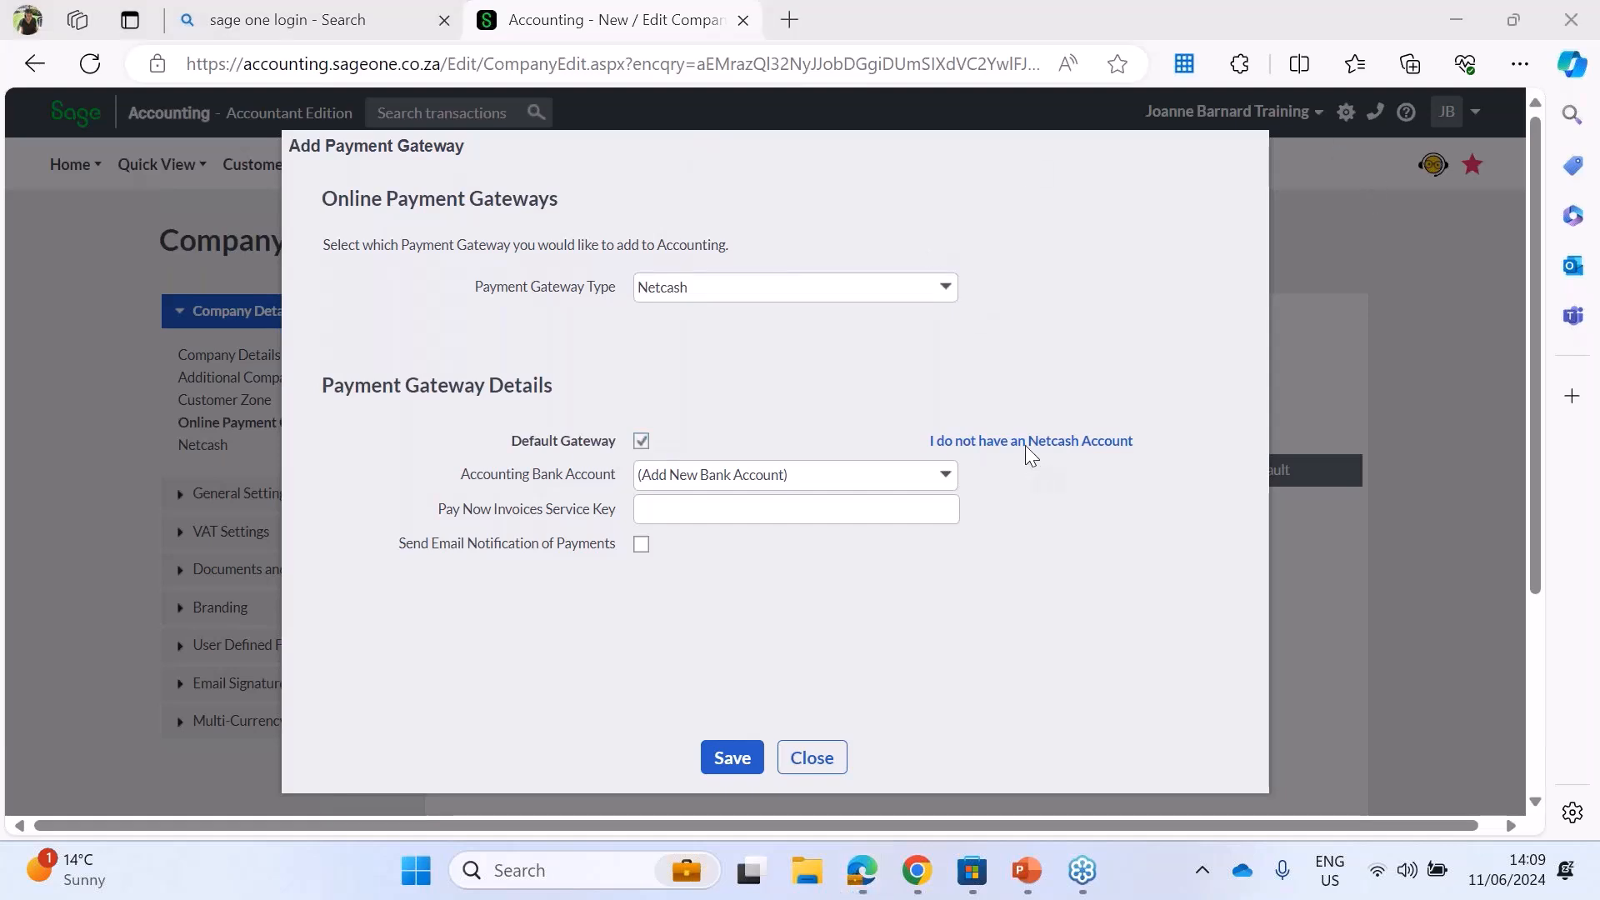
left_click(946, 289)
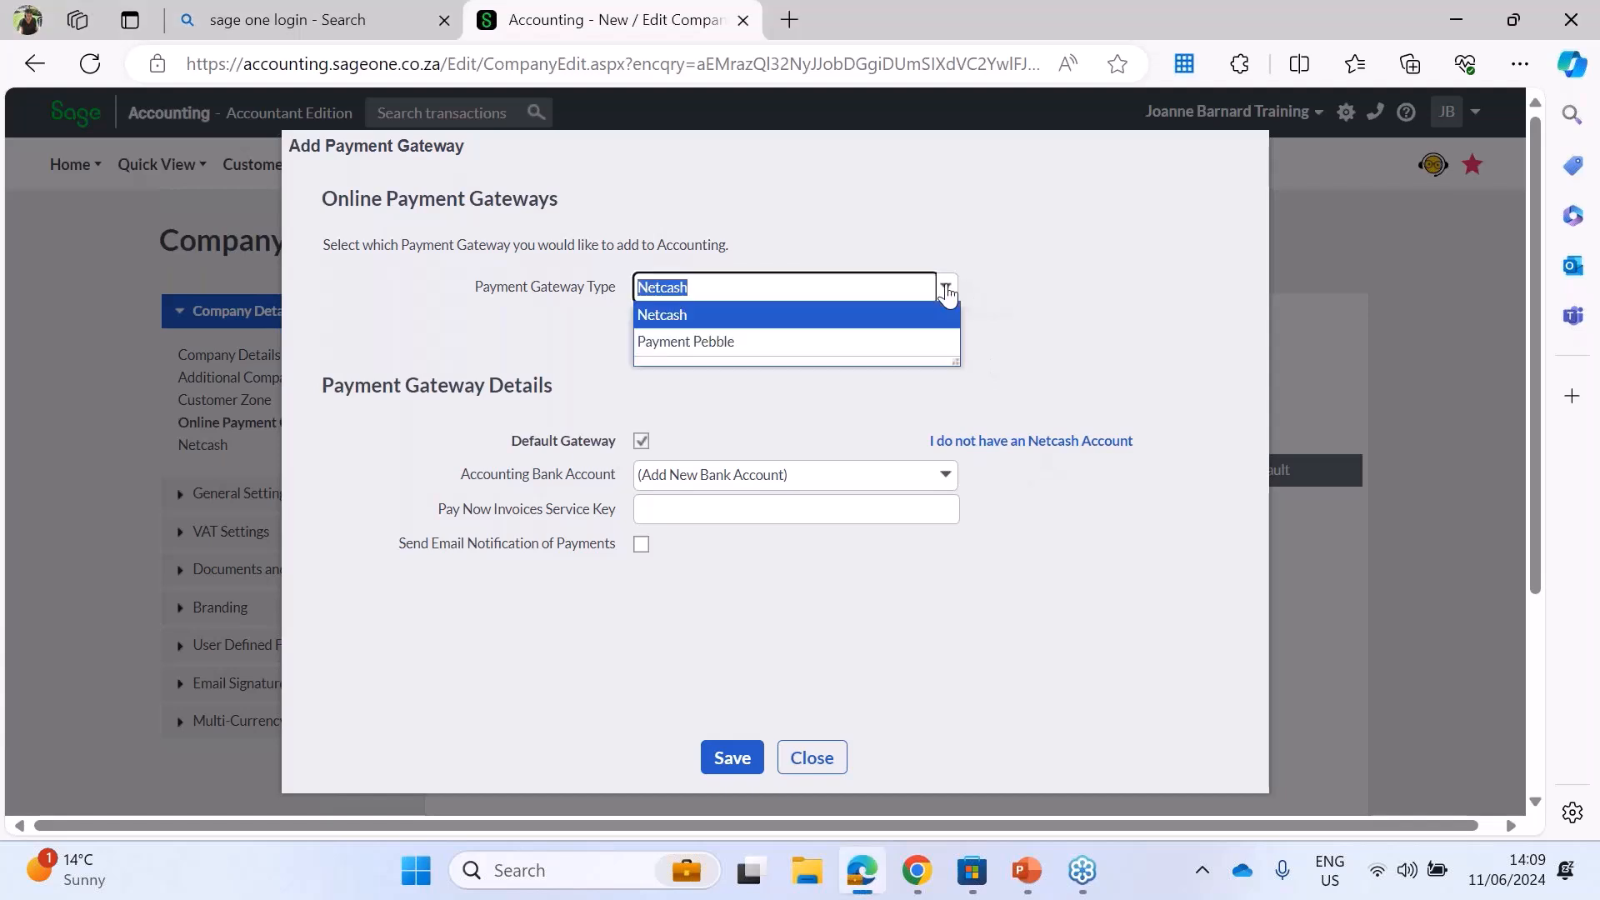
left_click(682, 352)
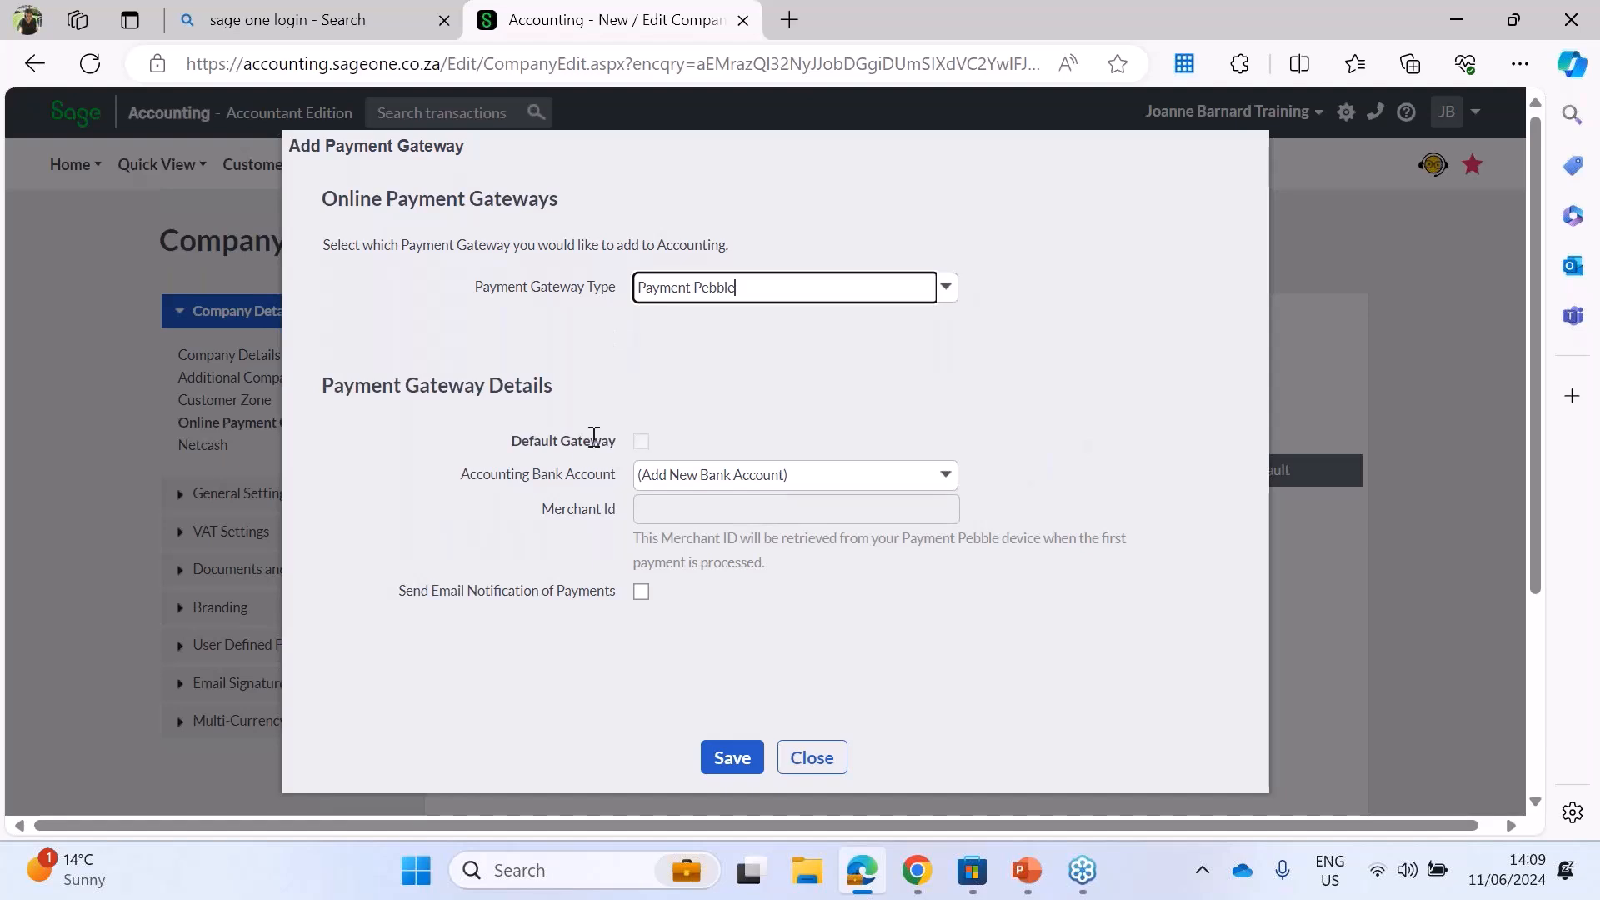
left_click(946, 287)
left_click(948, 290)
left_click(667, 311)
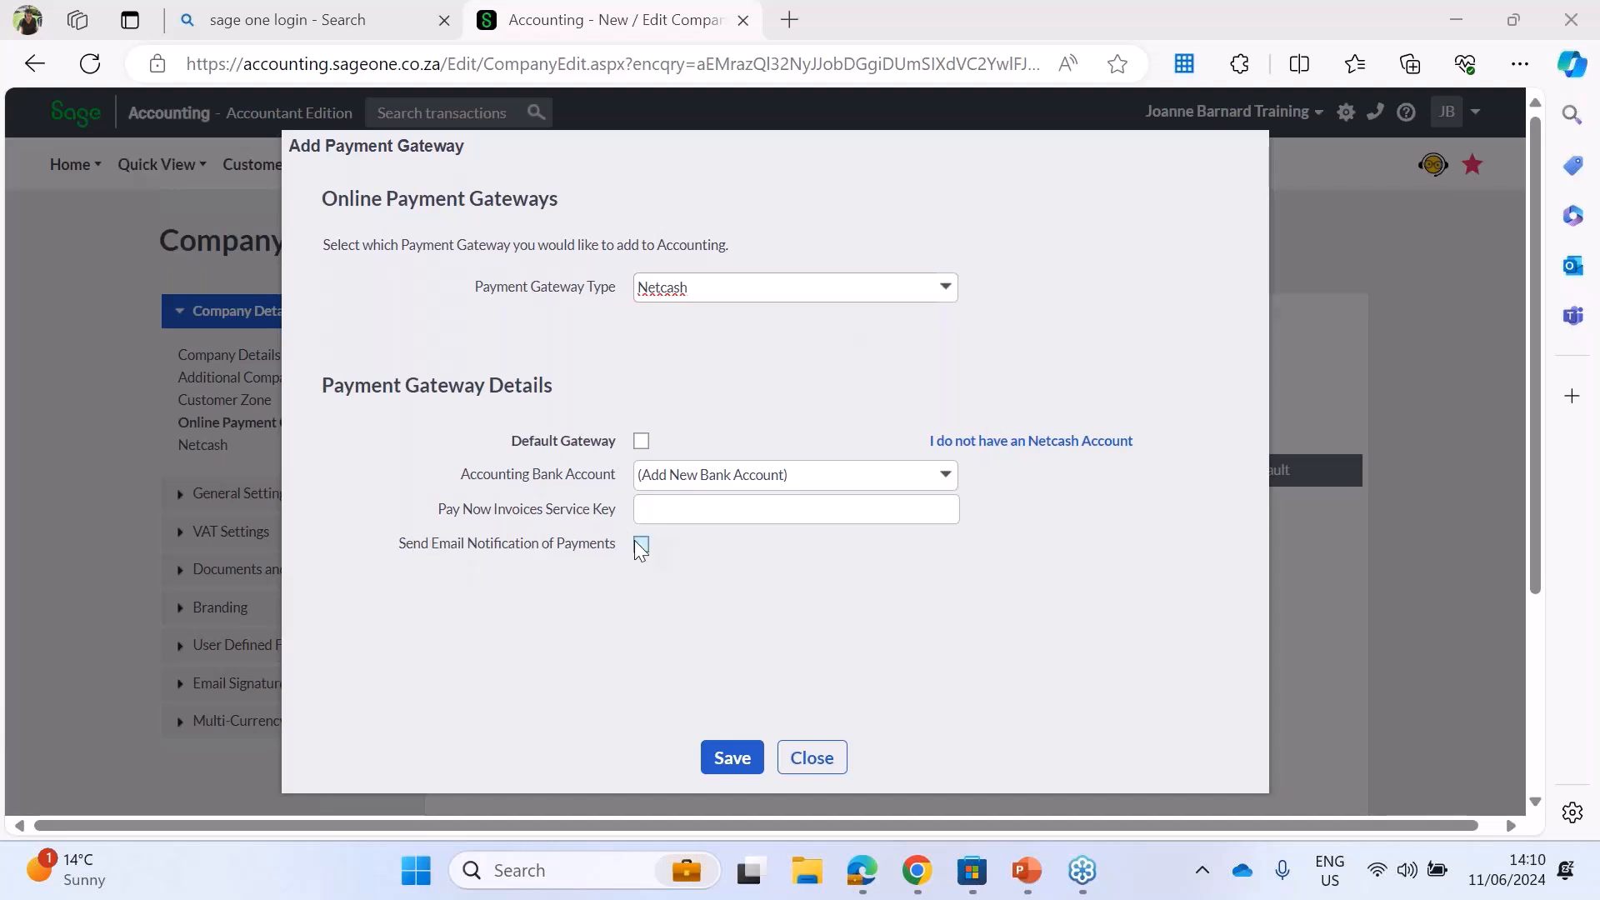
left_click(808, 758)
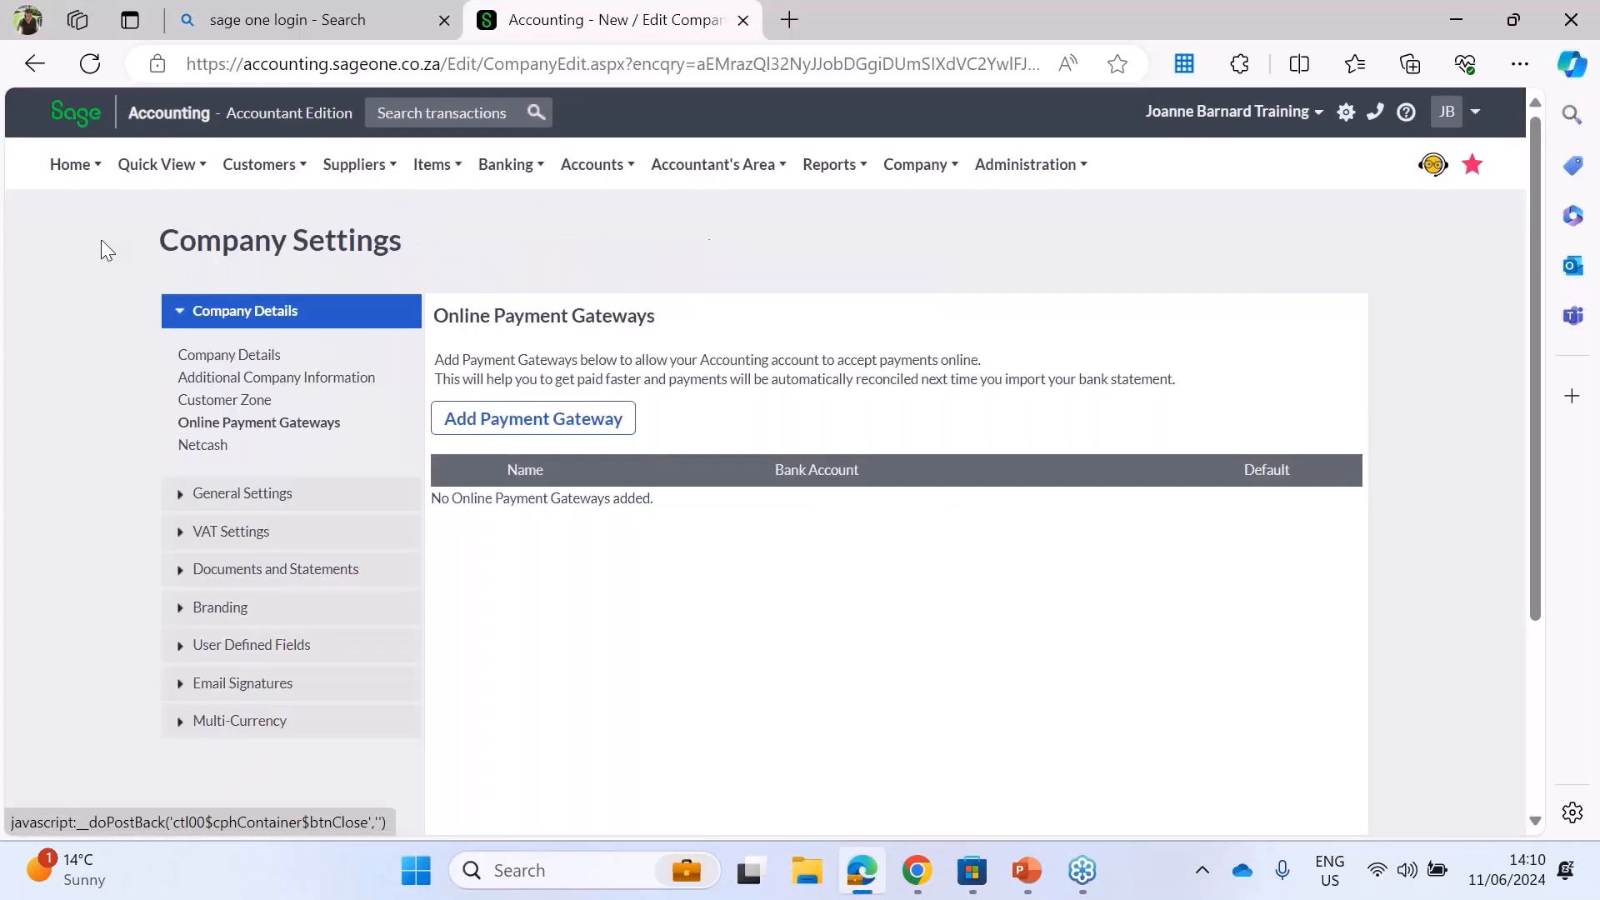
Step: Examine the Netcash online payment settings and the bank account choices available for them
left_click(204, 447)
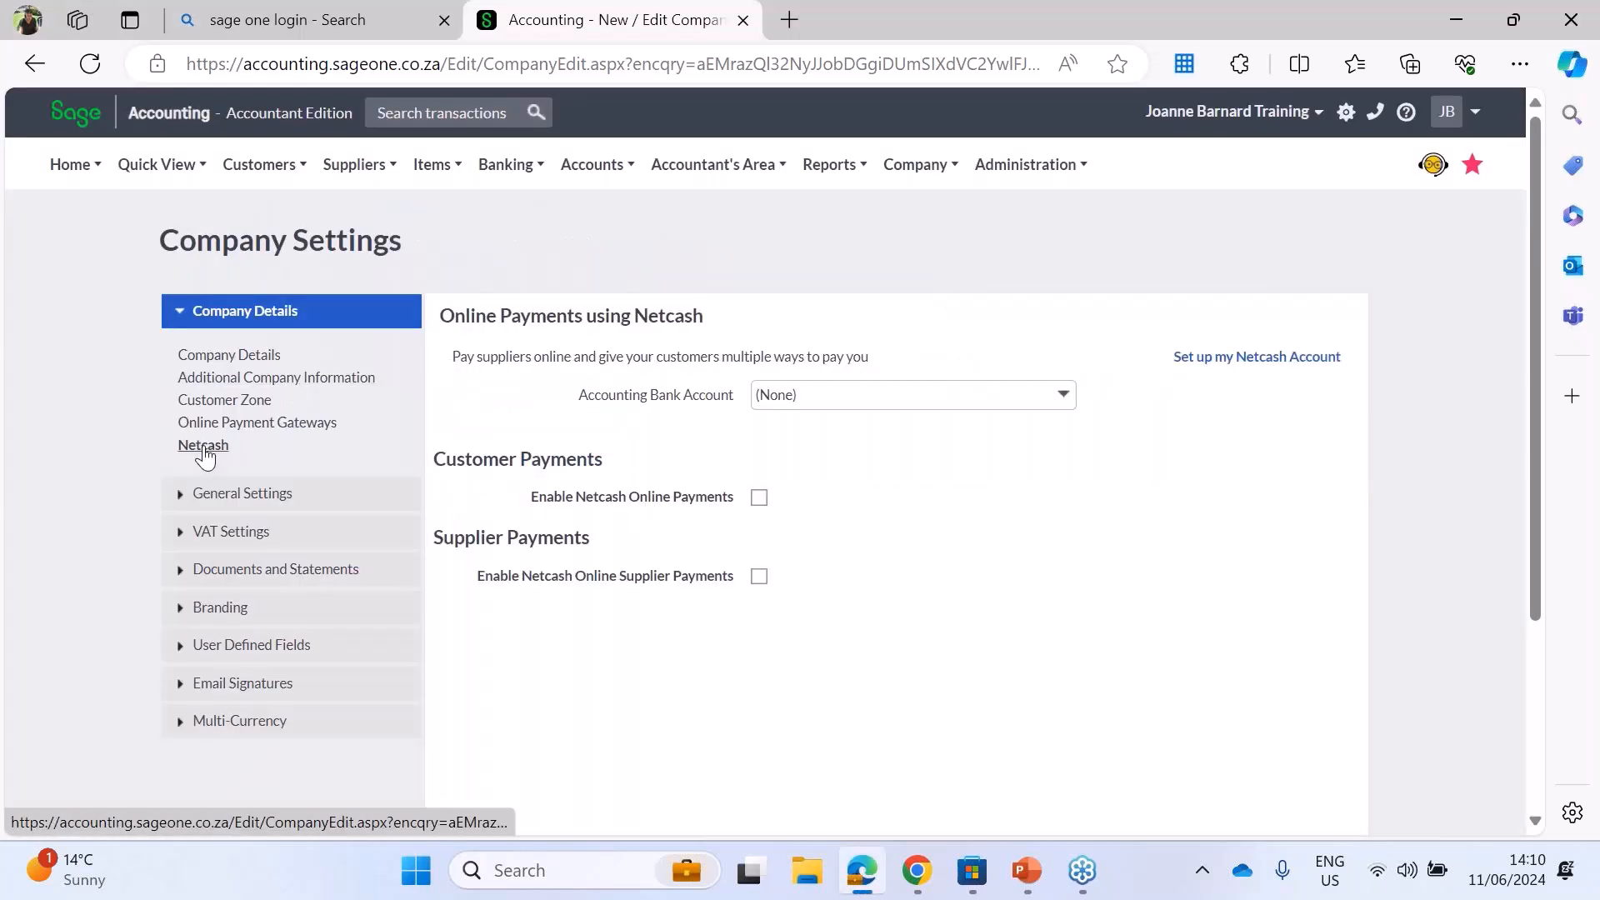
left_click(1060, 400)
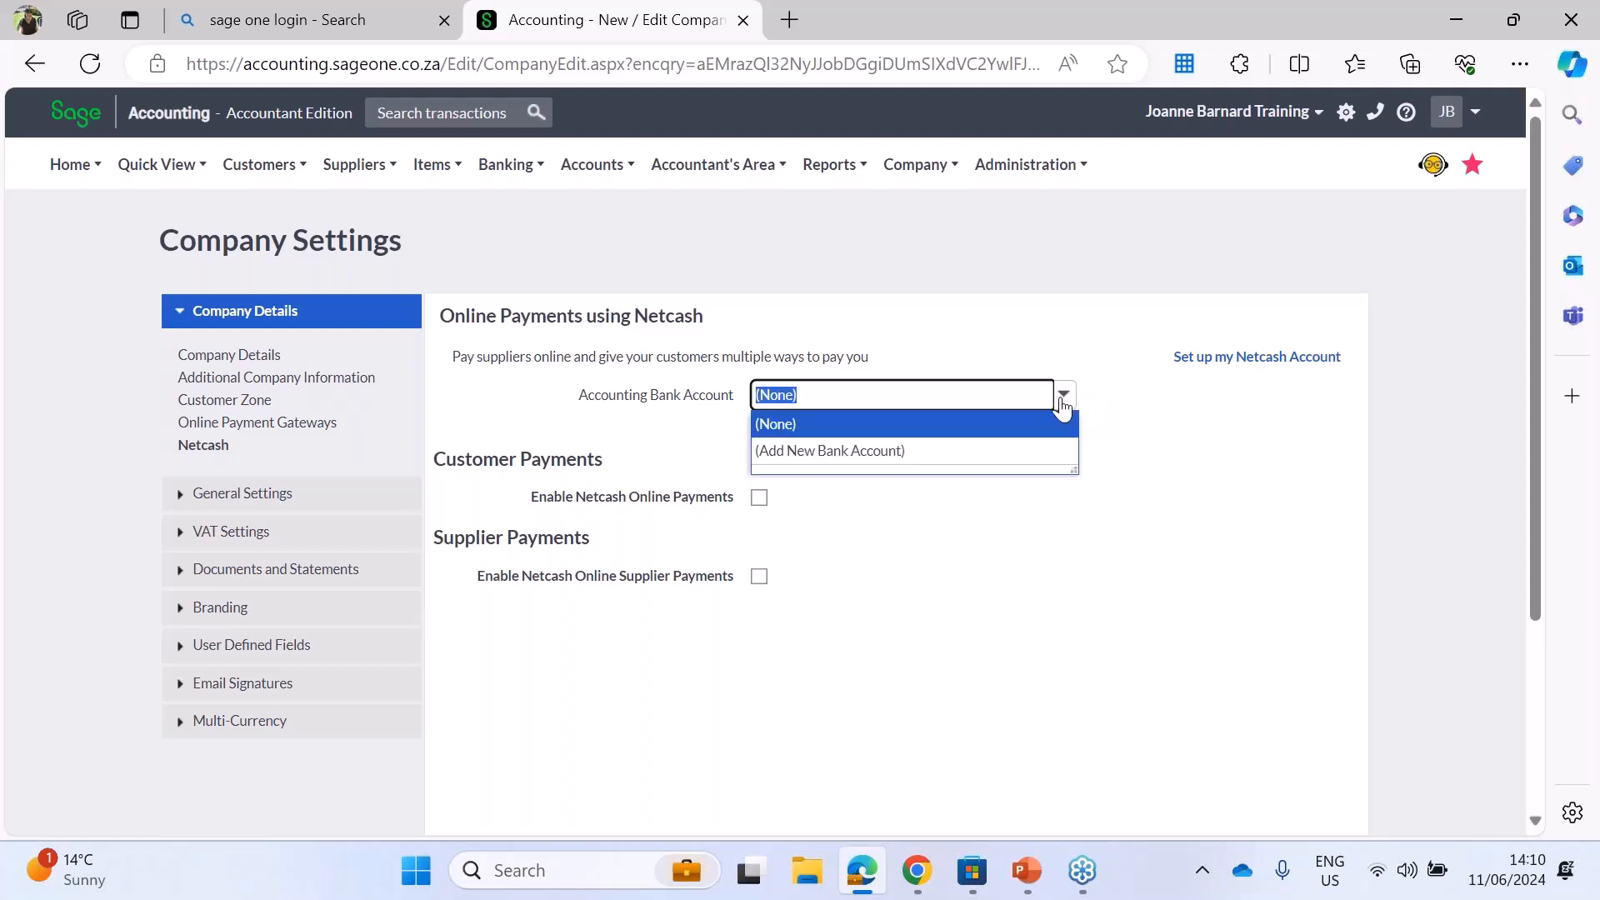
left_click(911, 604)
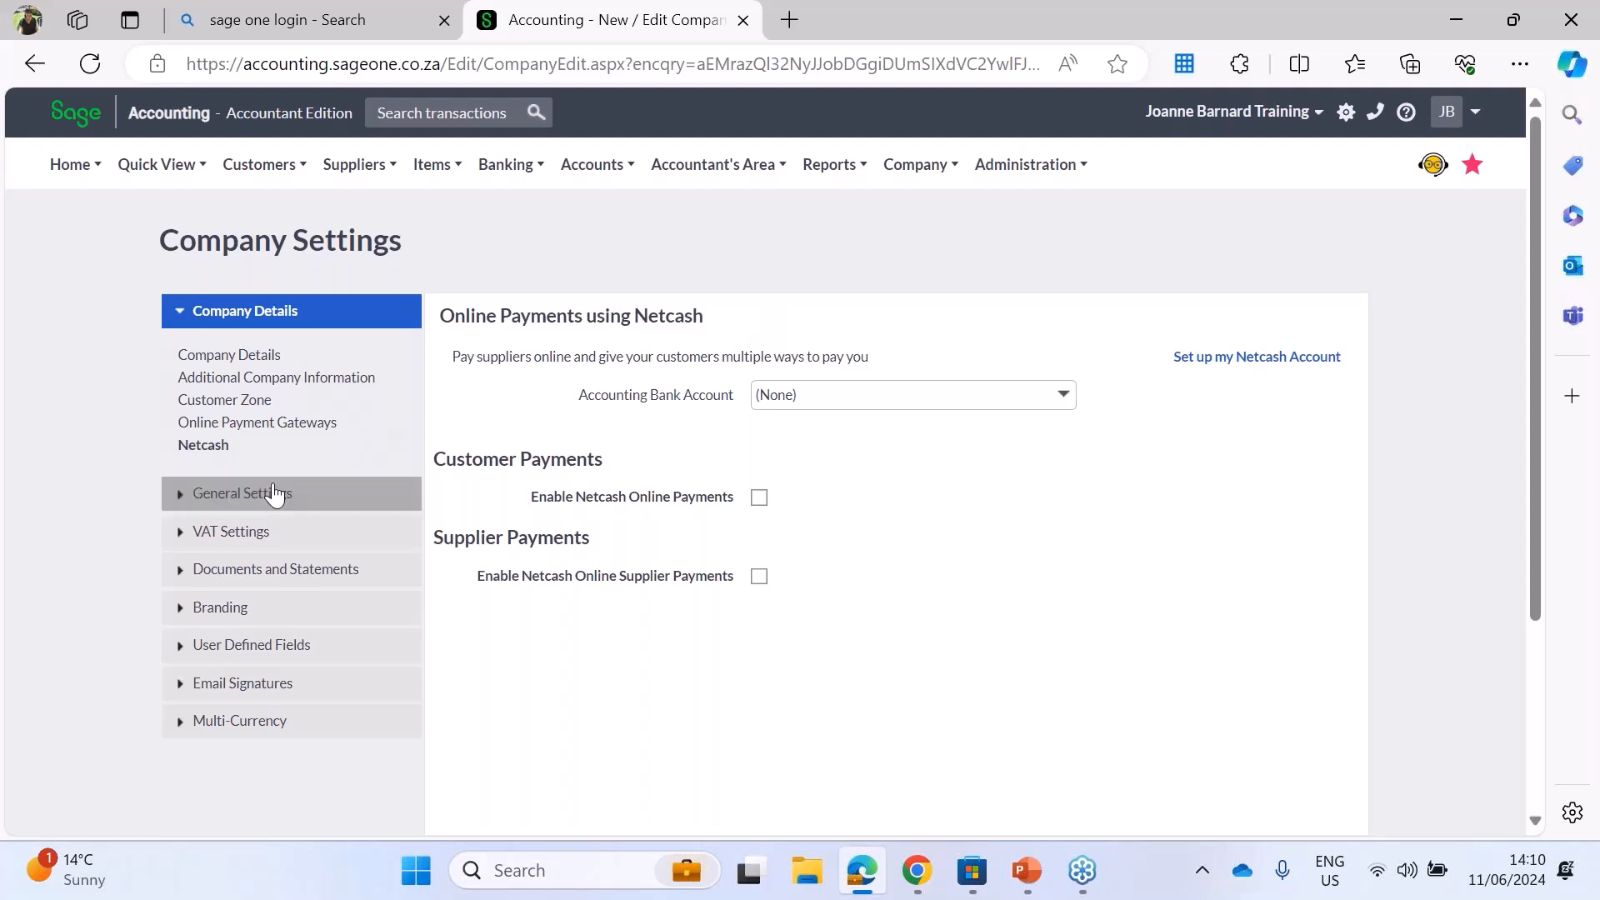
Step: Add a financial year from 01/10/2025 to 30/09/2026 to the company's Financial Years under General Settings
left_click(244, 498)
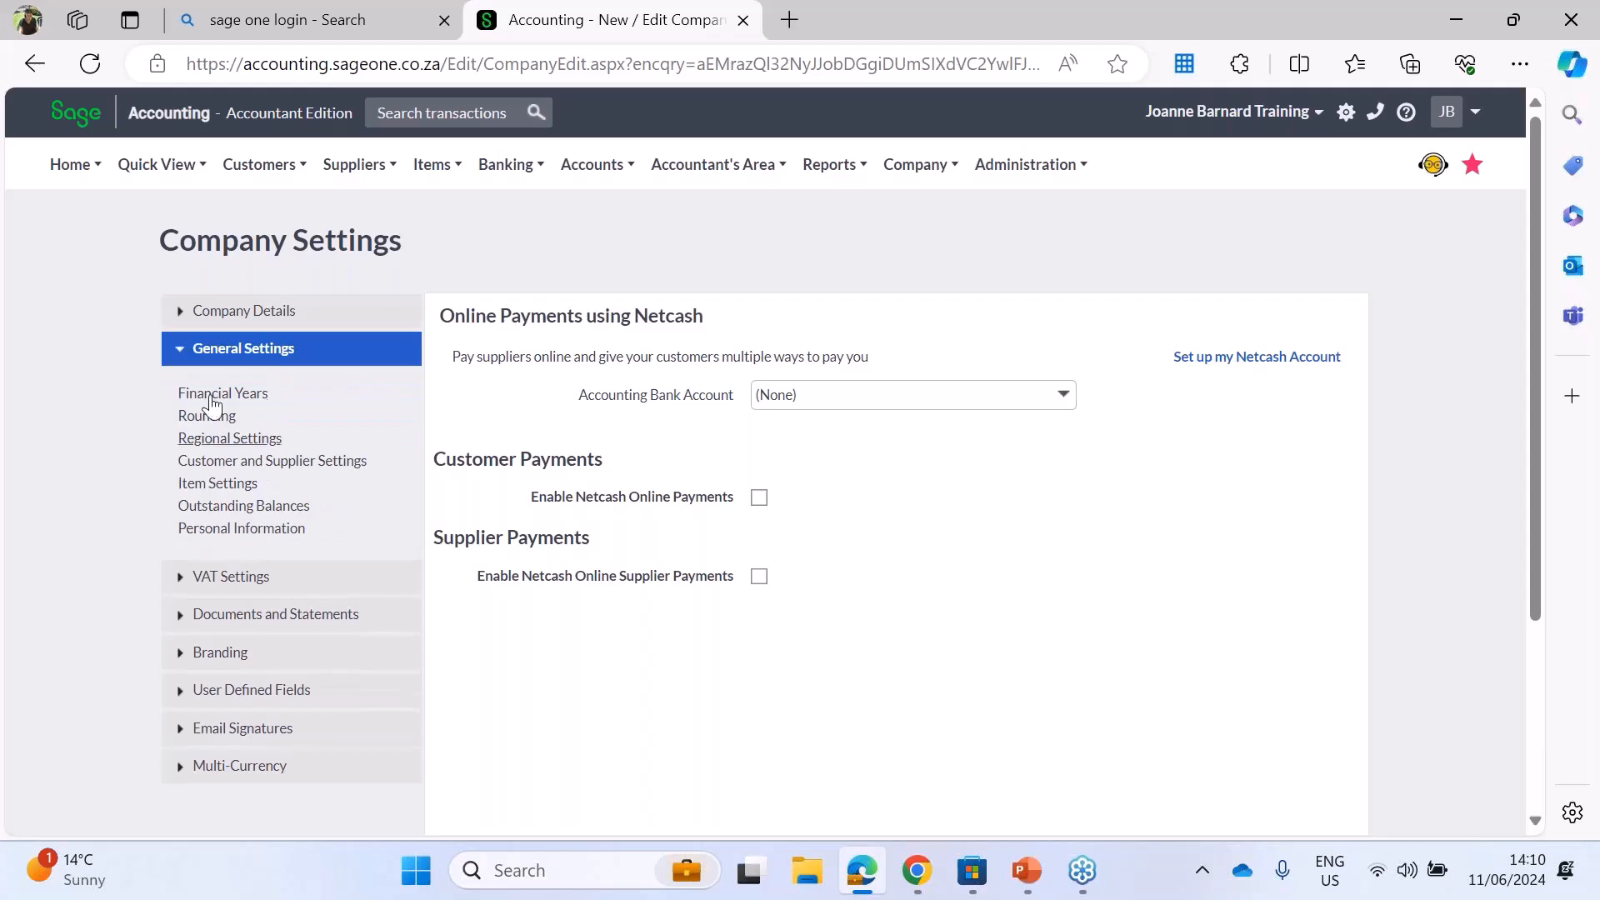
left_click(208, 402)
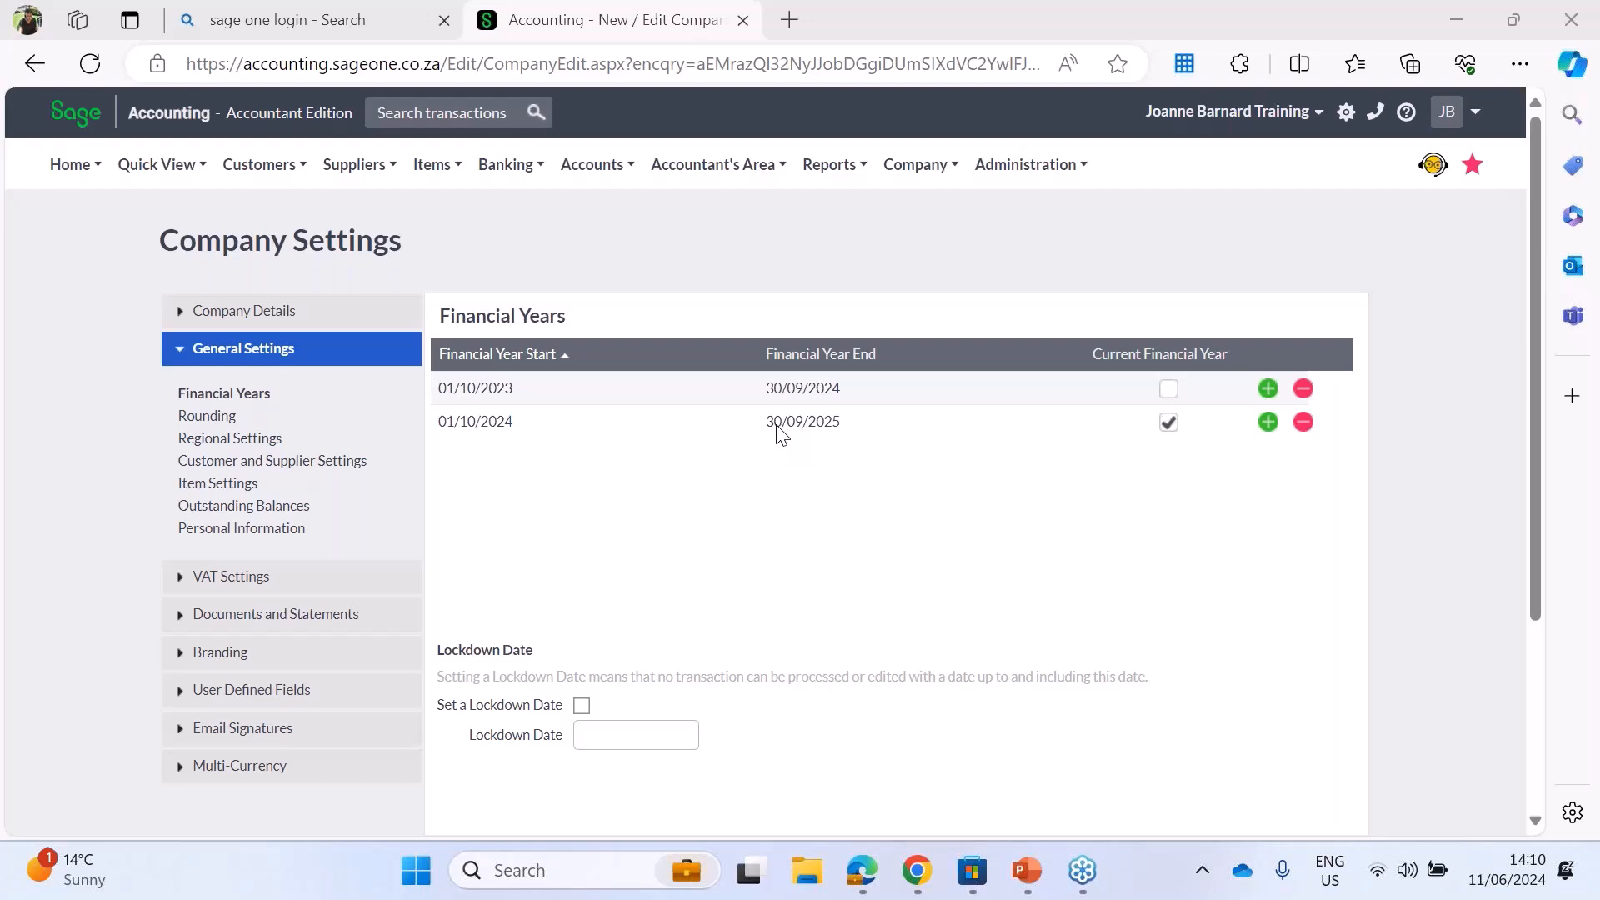
left_click(1268, 390)
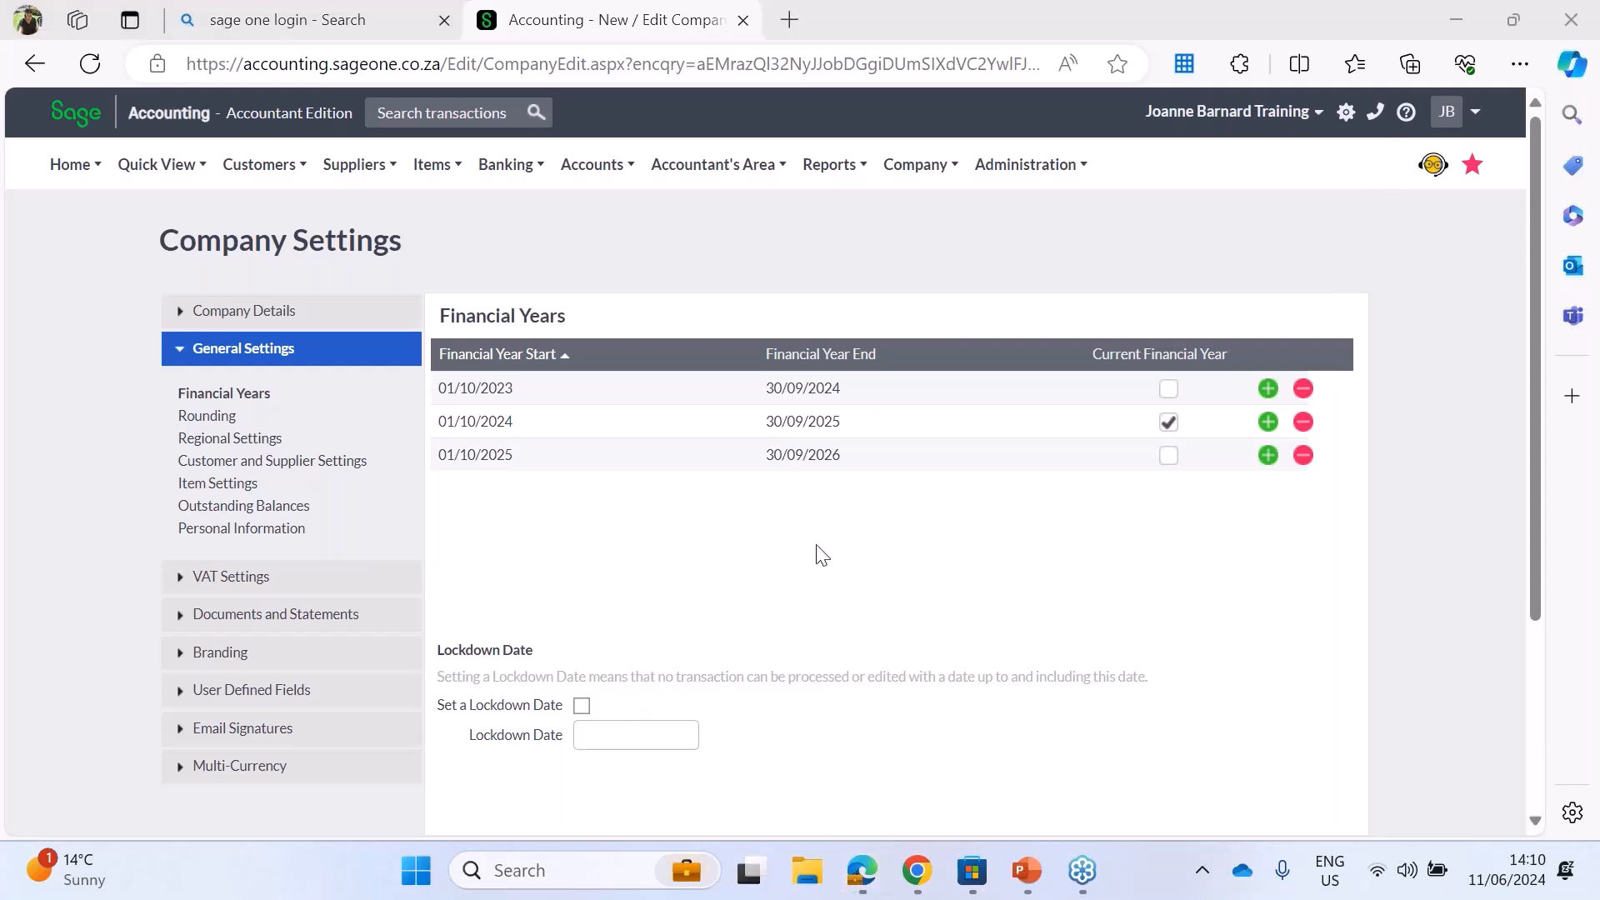
left_click(839, 402)
left_click(806, 625)
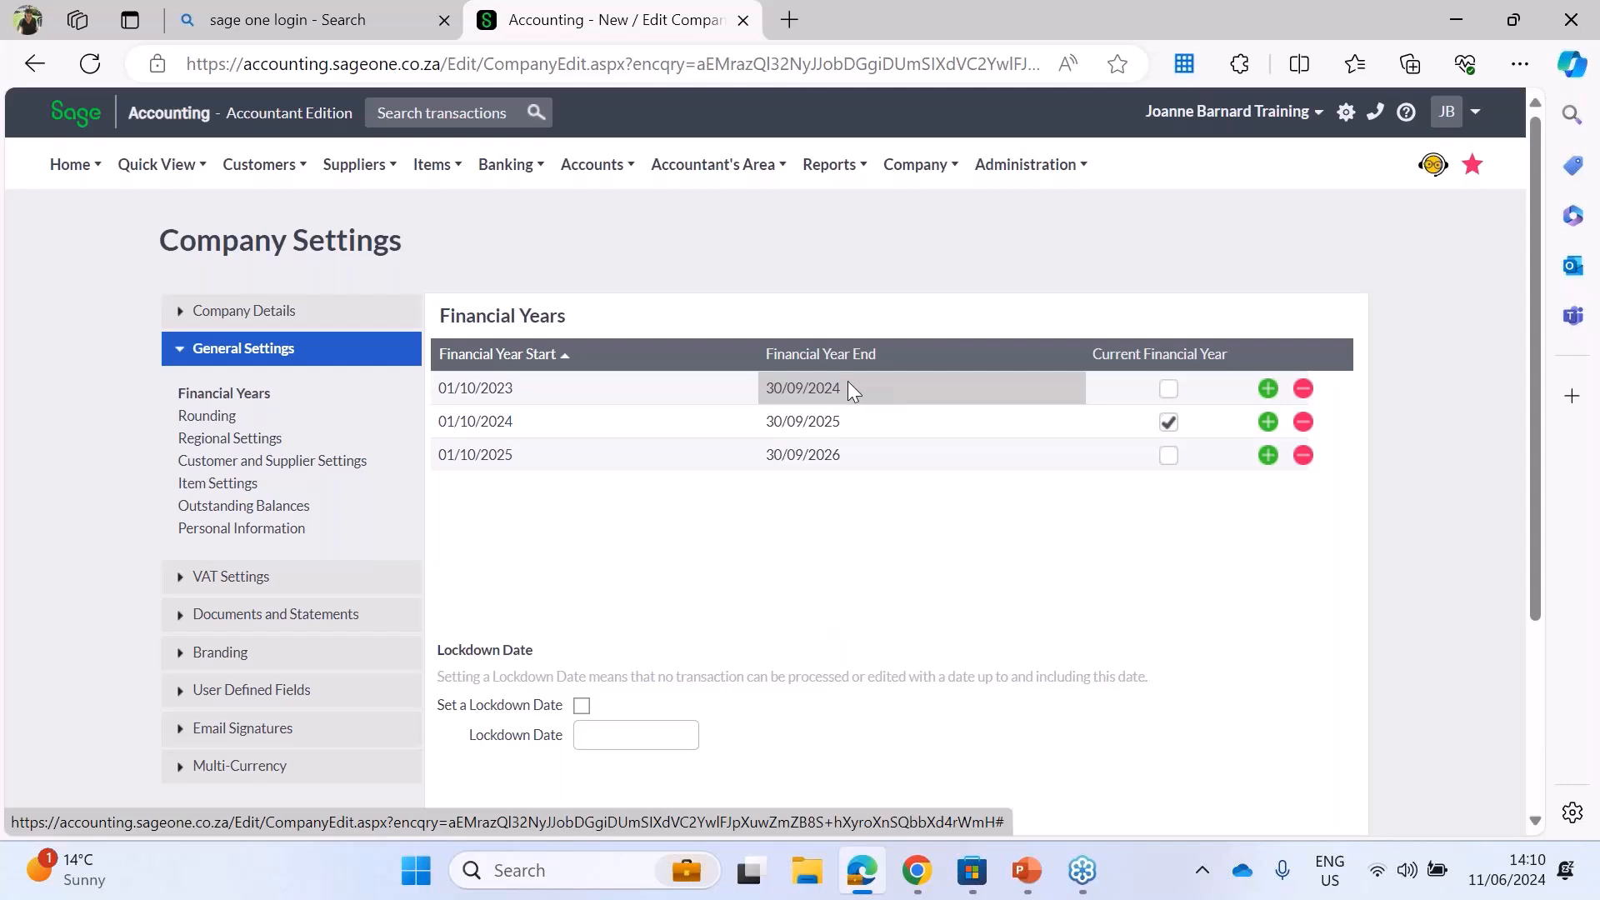
Step: Enable a lockdown date of 30/09/2024 for the company's transactions
left_click(583, 707)
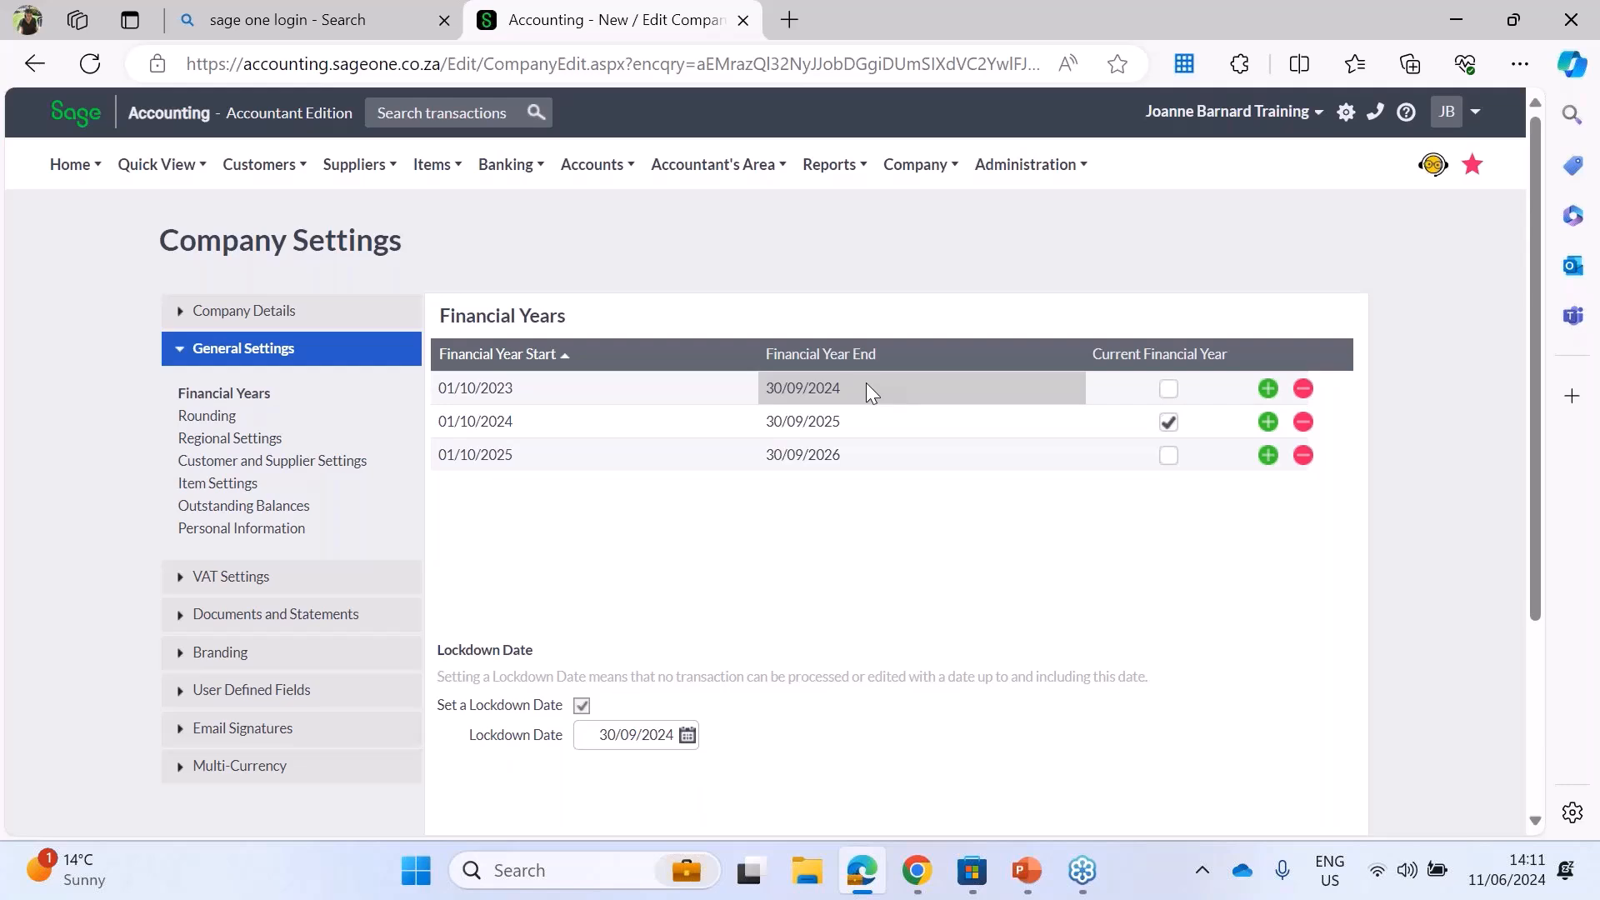
left_click(581, 705)
left_click(582, 705)
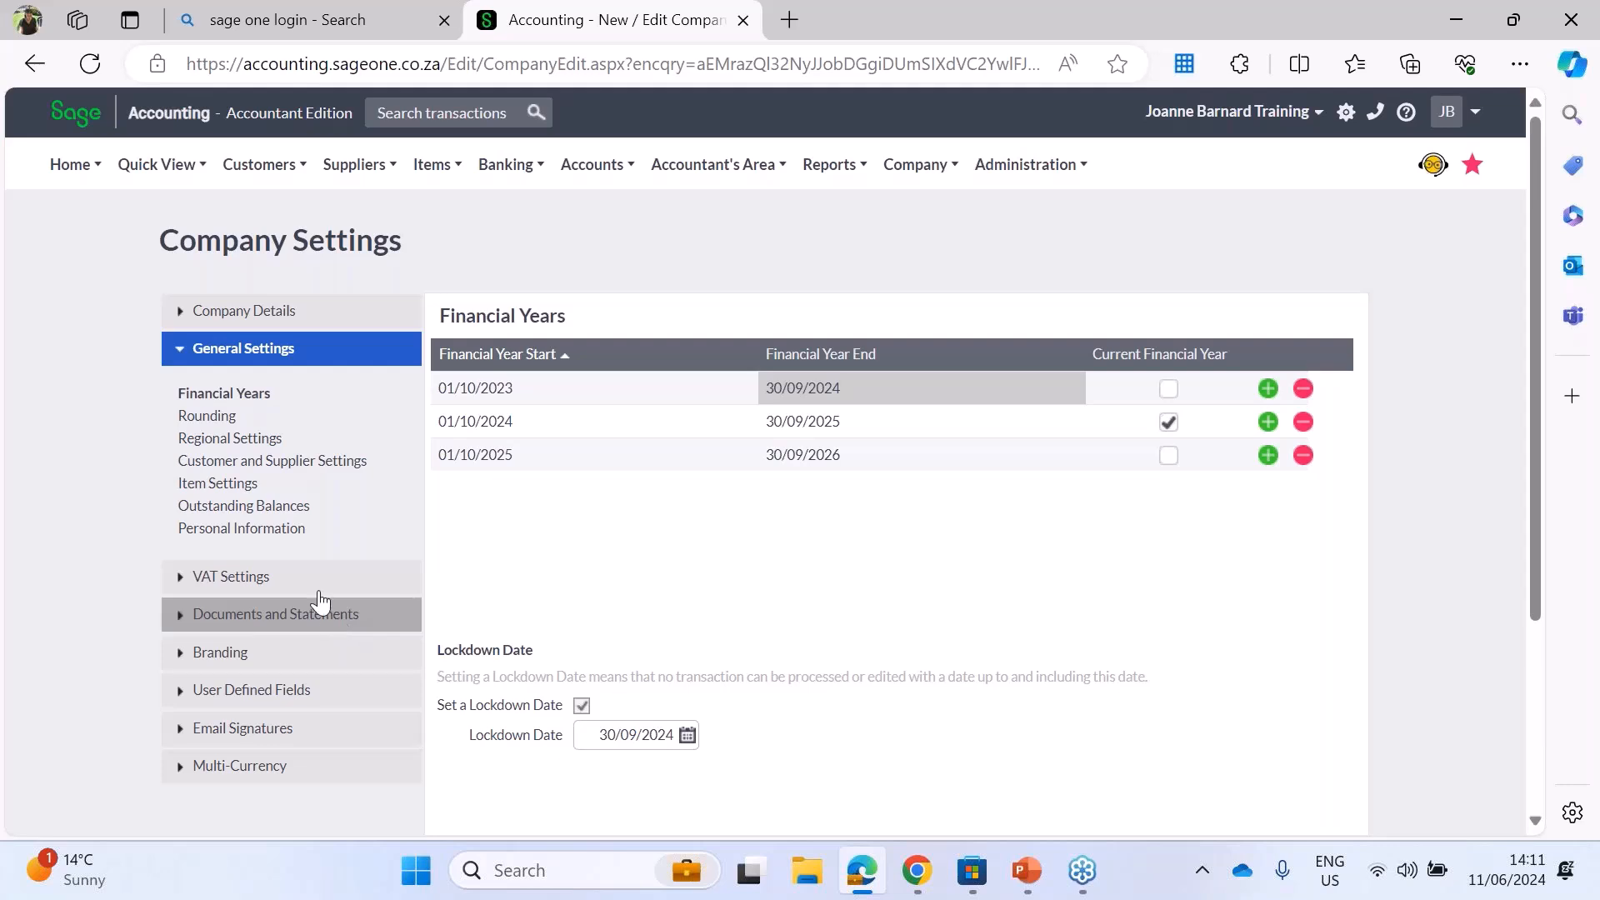
Step: Set the customer document rounding to Round Up, to the nearest 5 cents
left_click(221, 420)
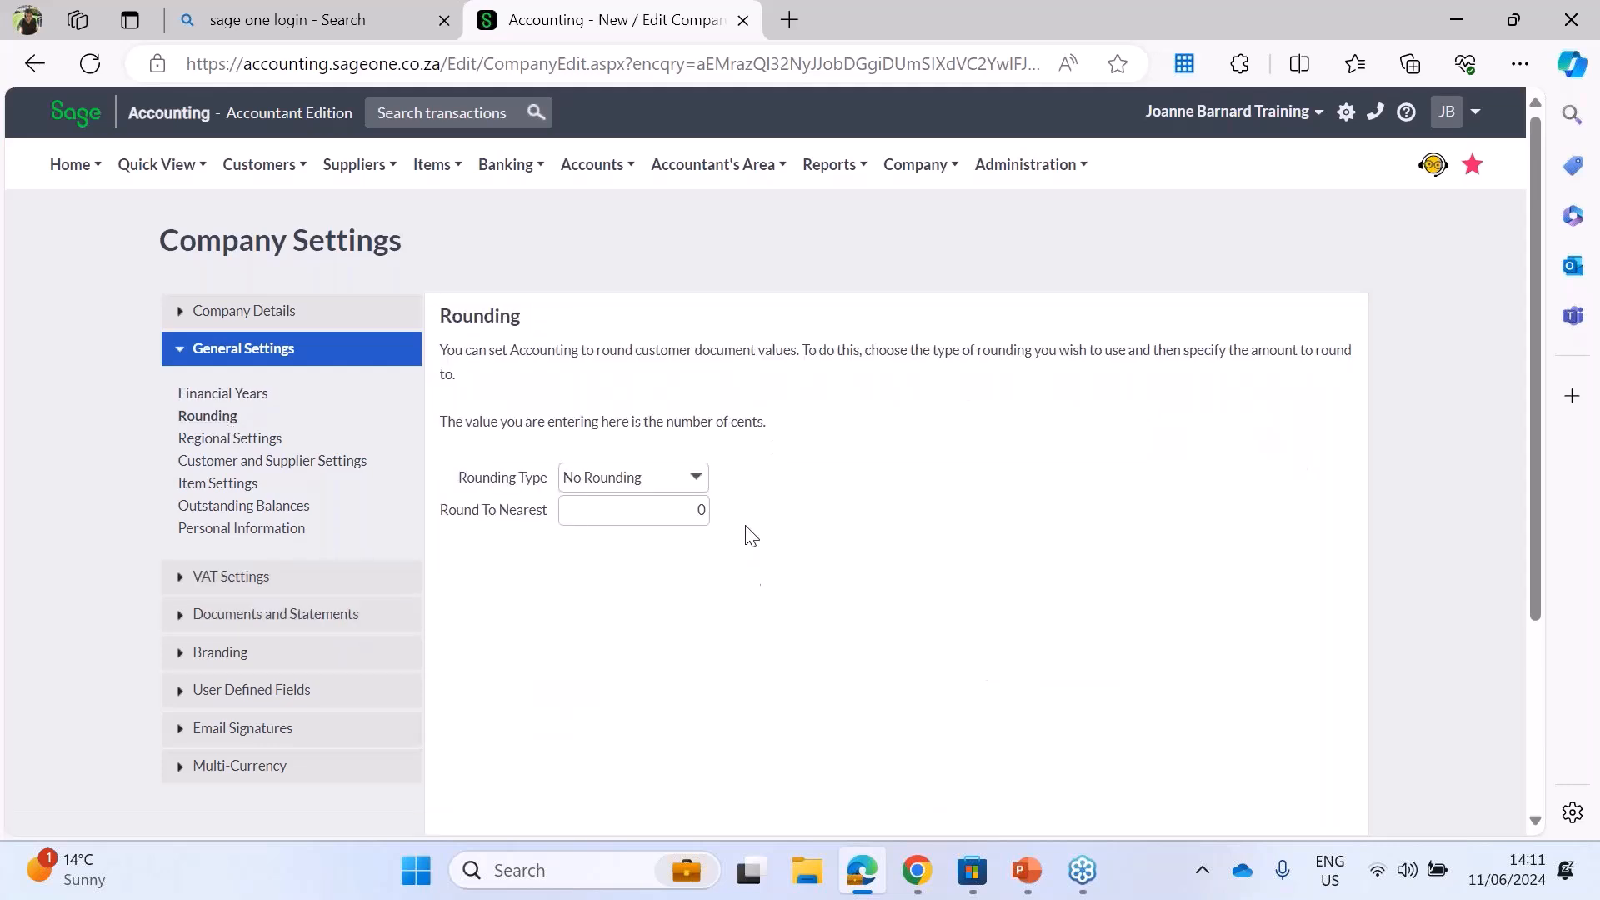
left_click(697, 479)
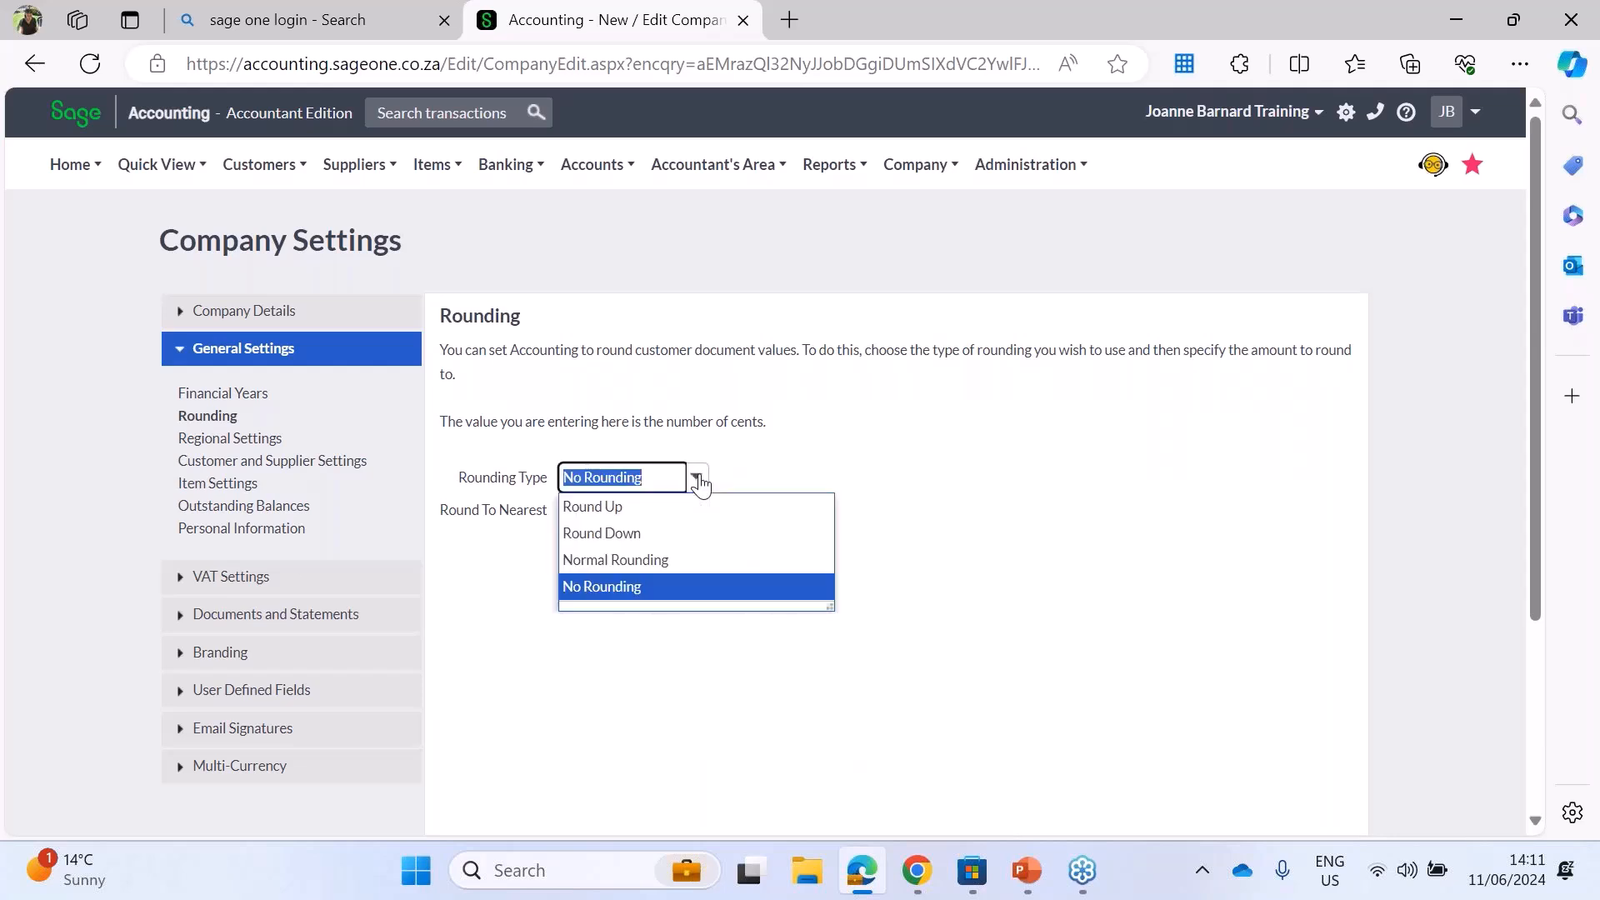
left_click(687, 559)
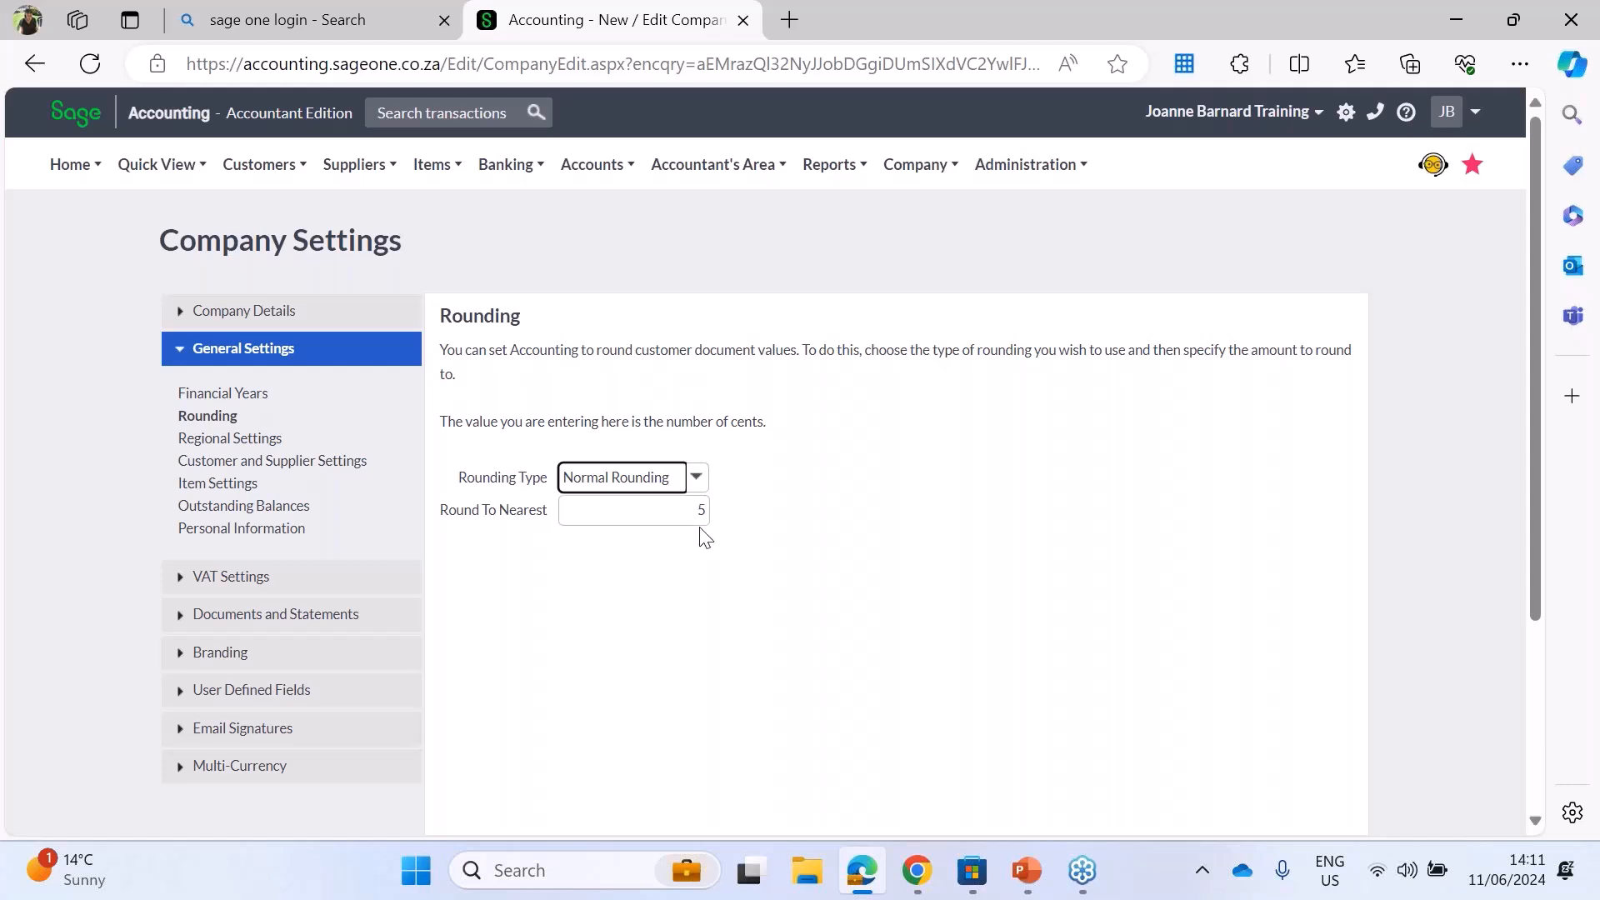
left_click(694, 483)
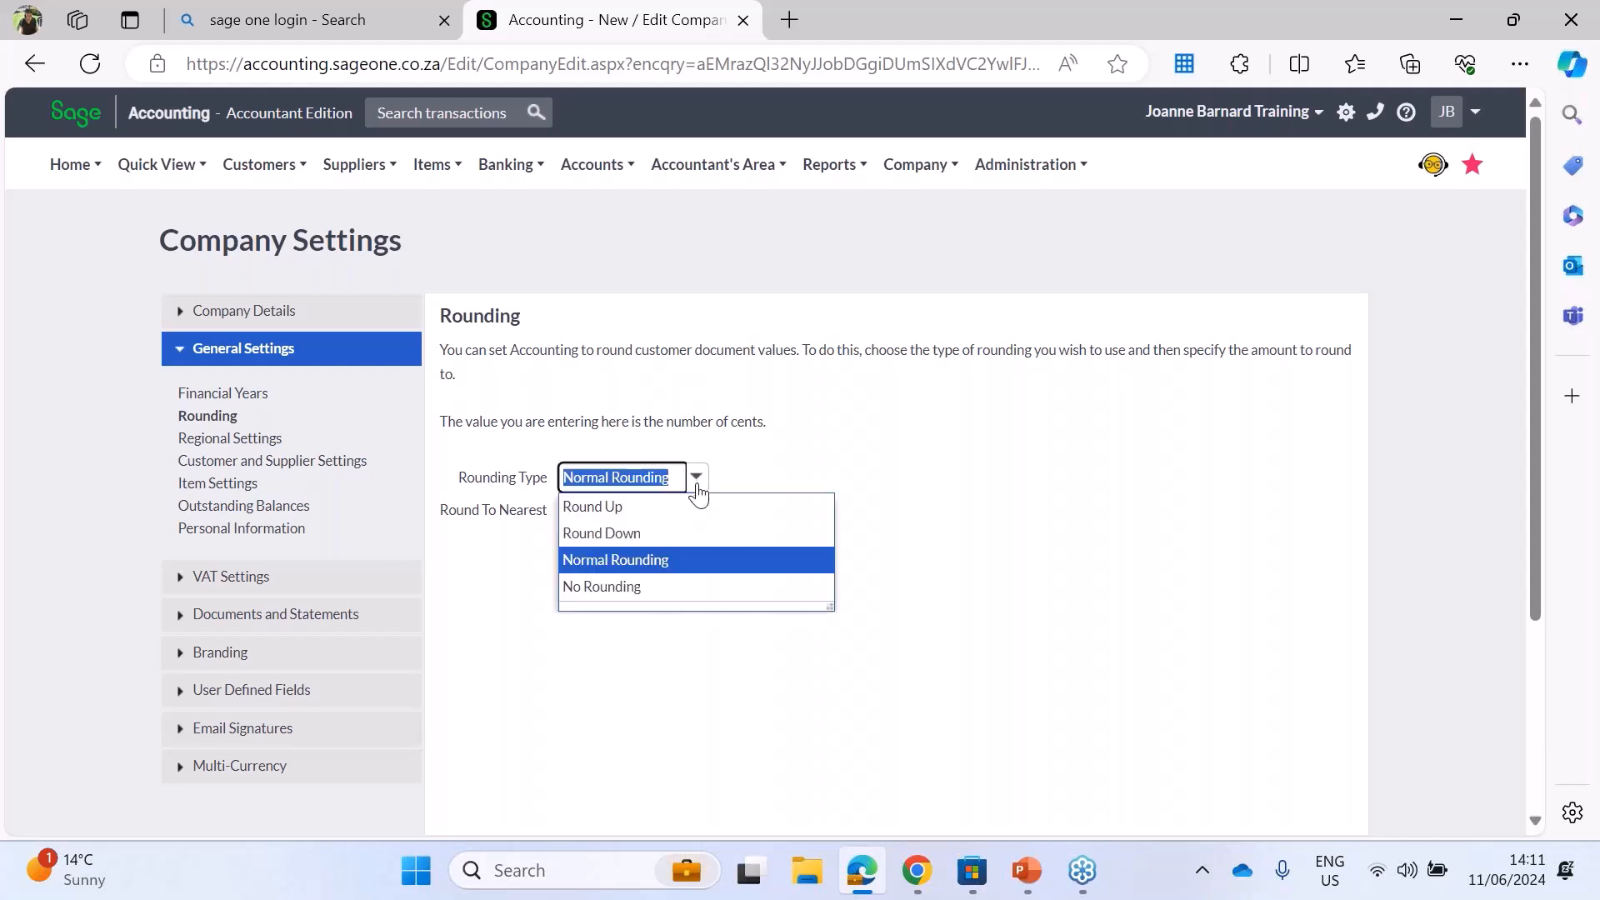
left_click(610, 517)
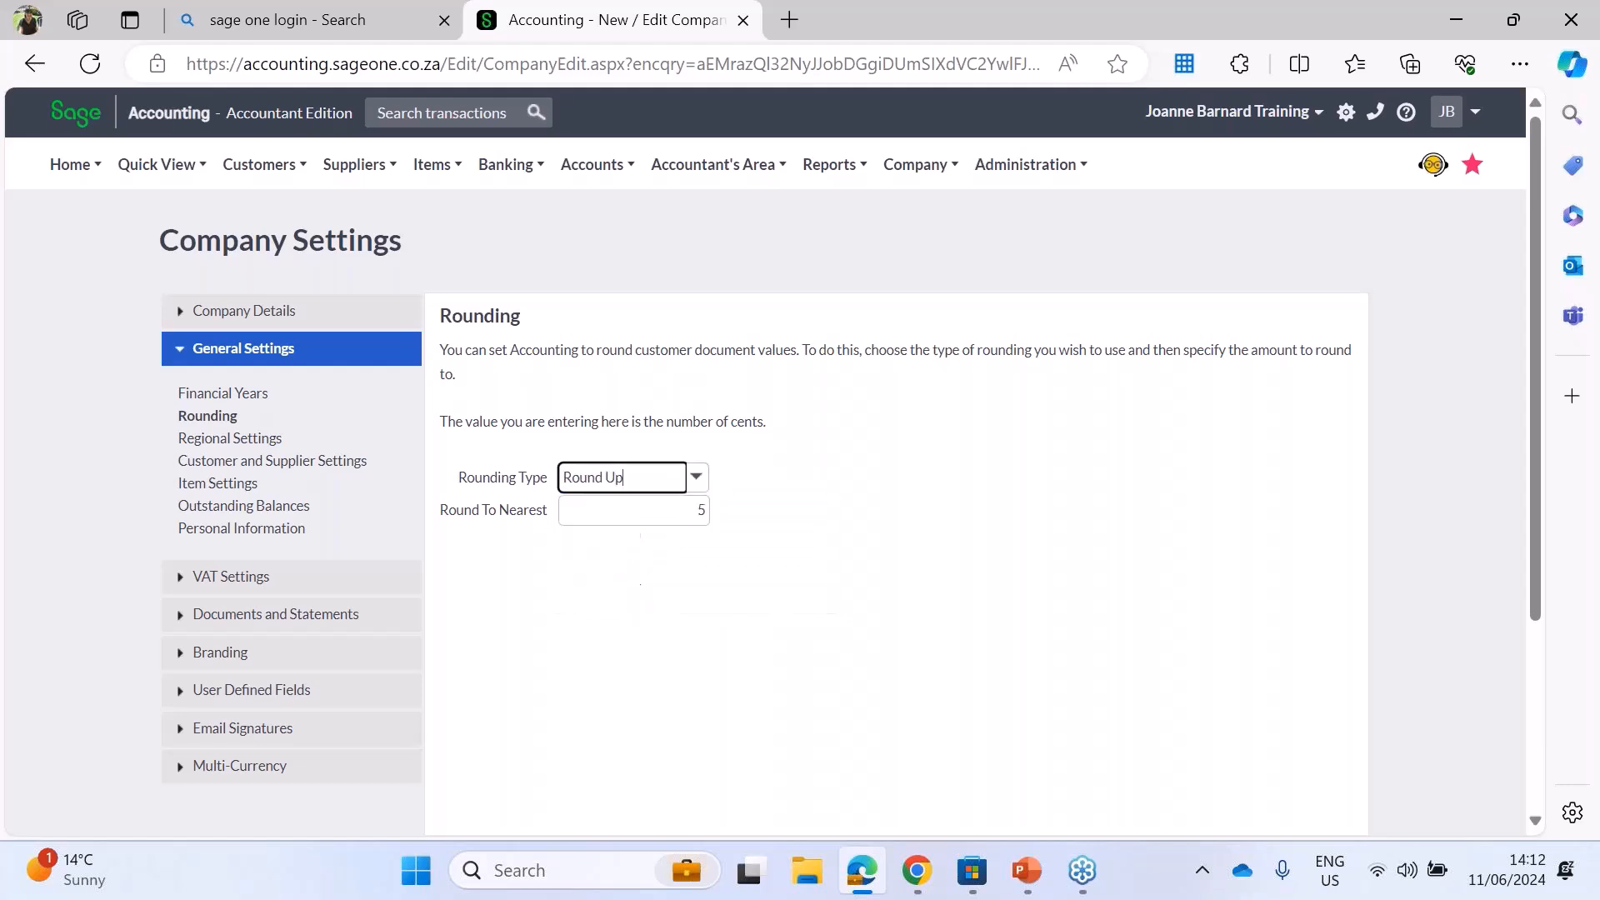
left_click(702, 510)
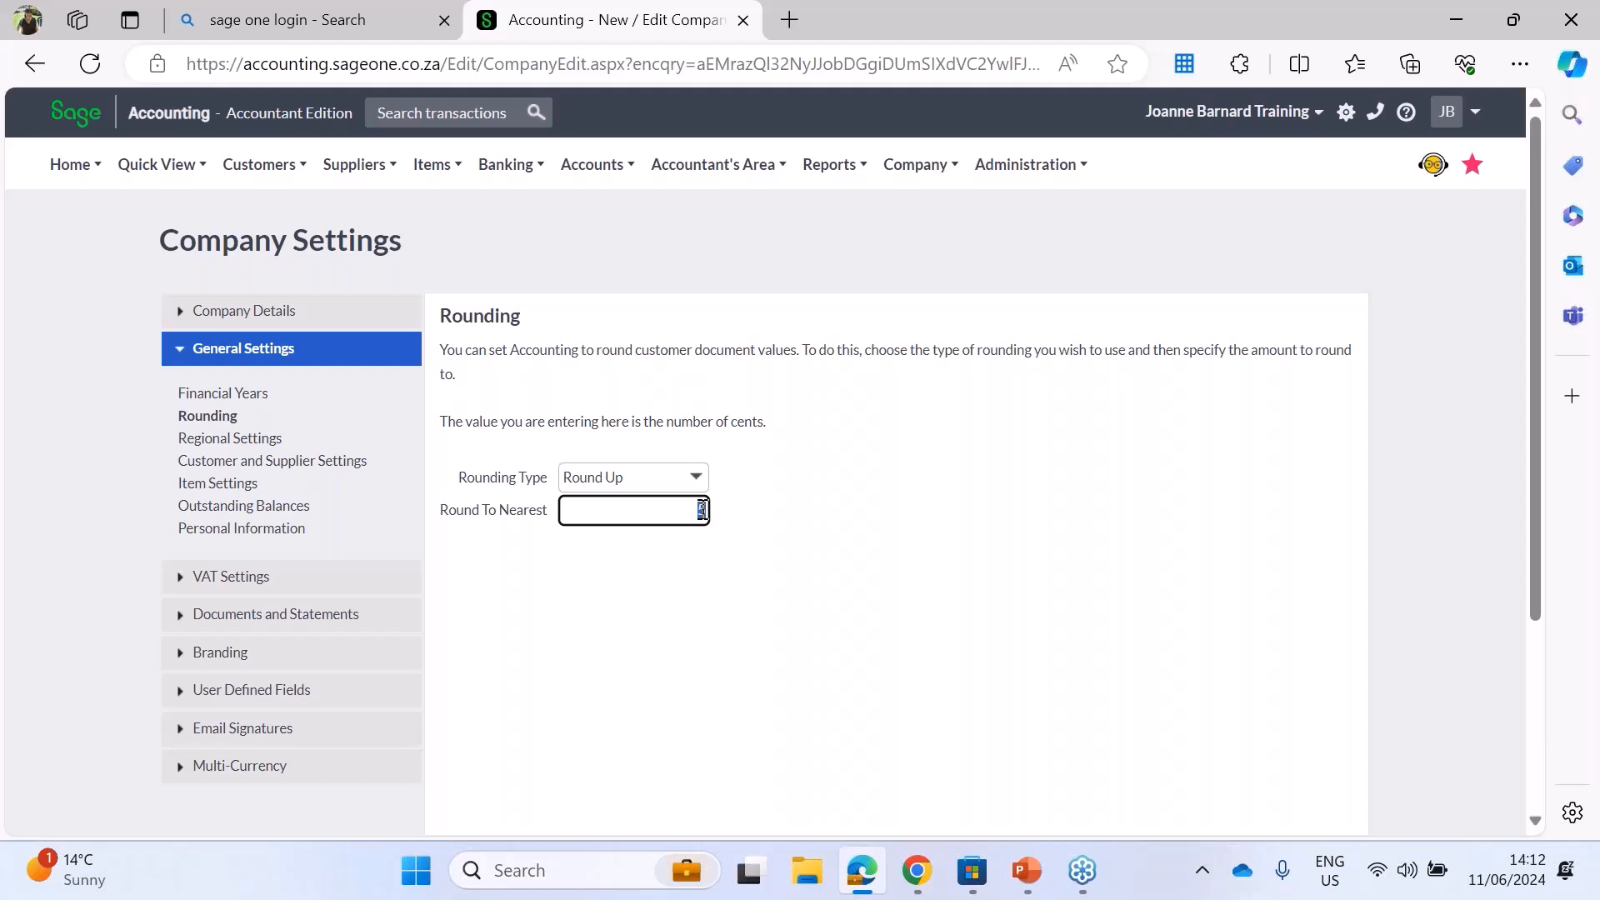
left_click(695, 479)
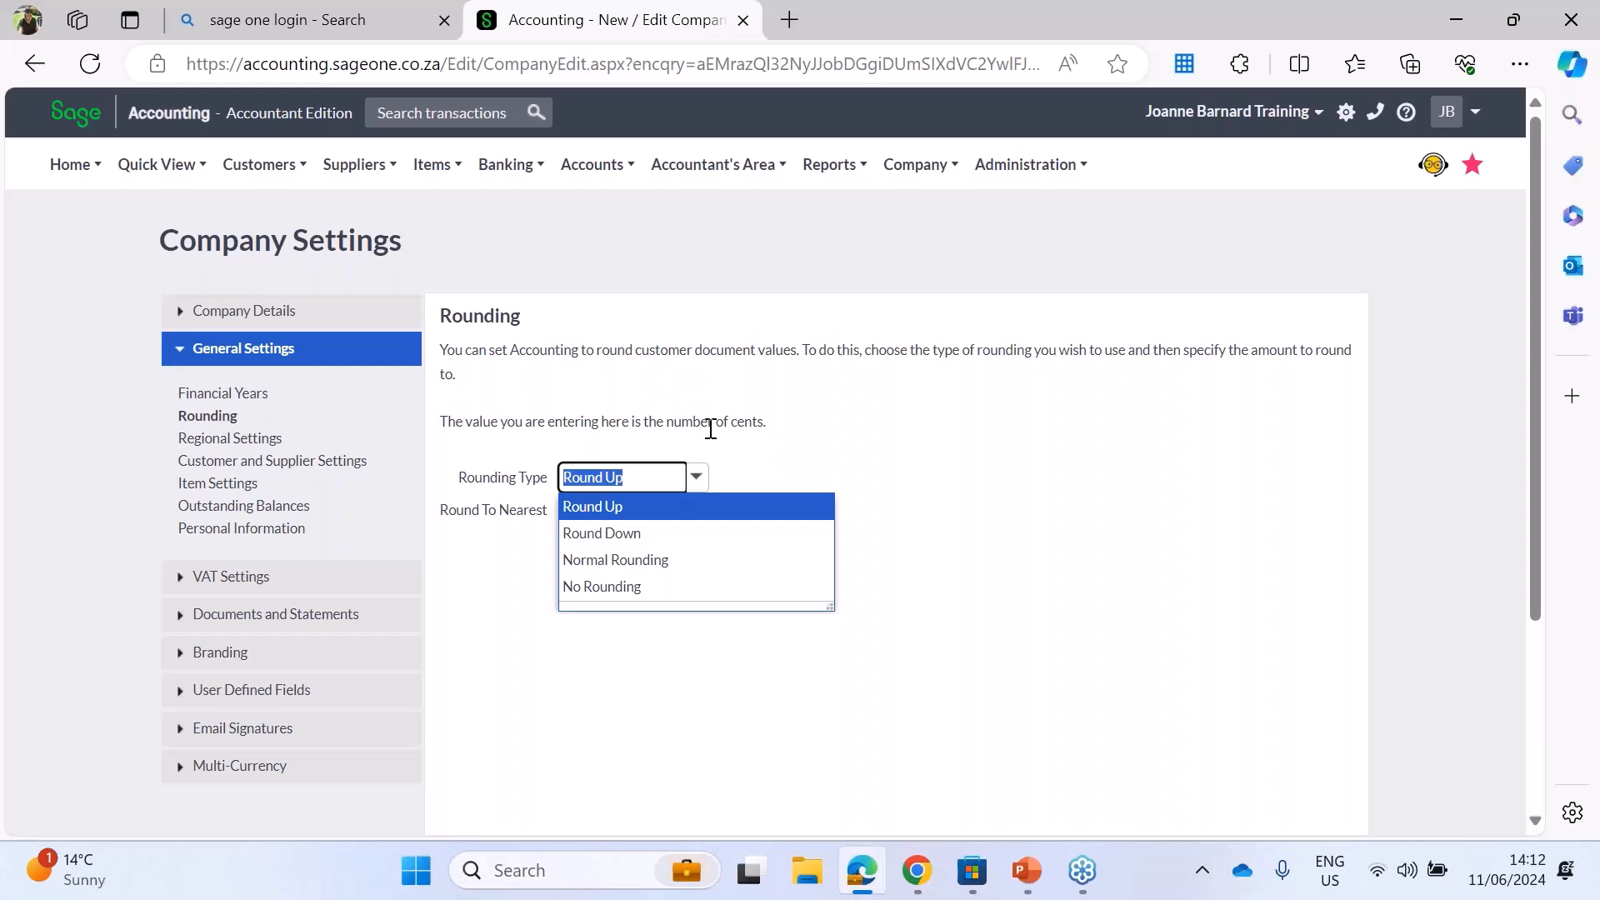
left_click(752, 472)
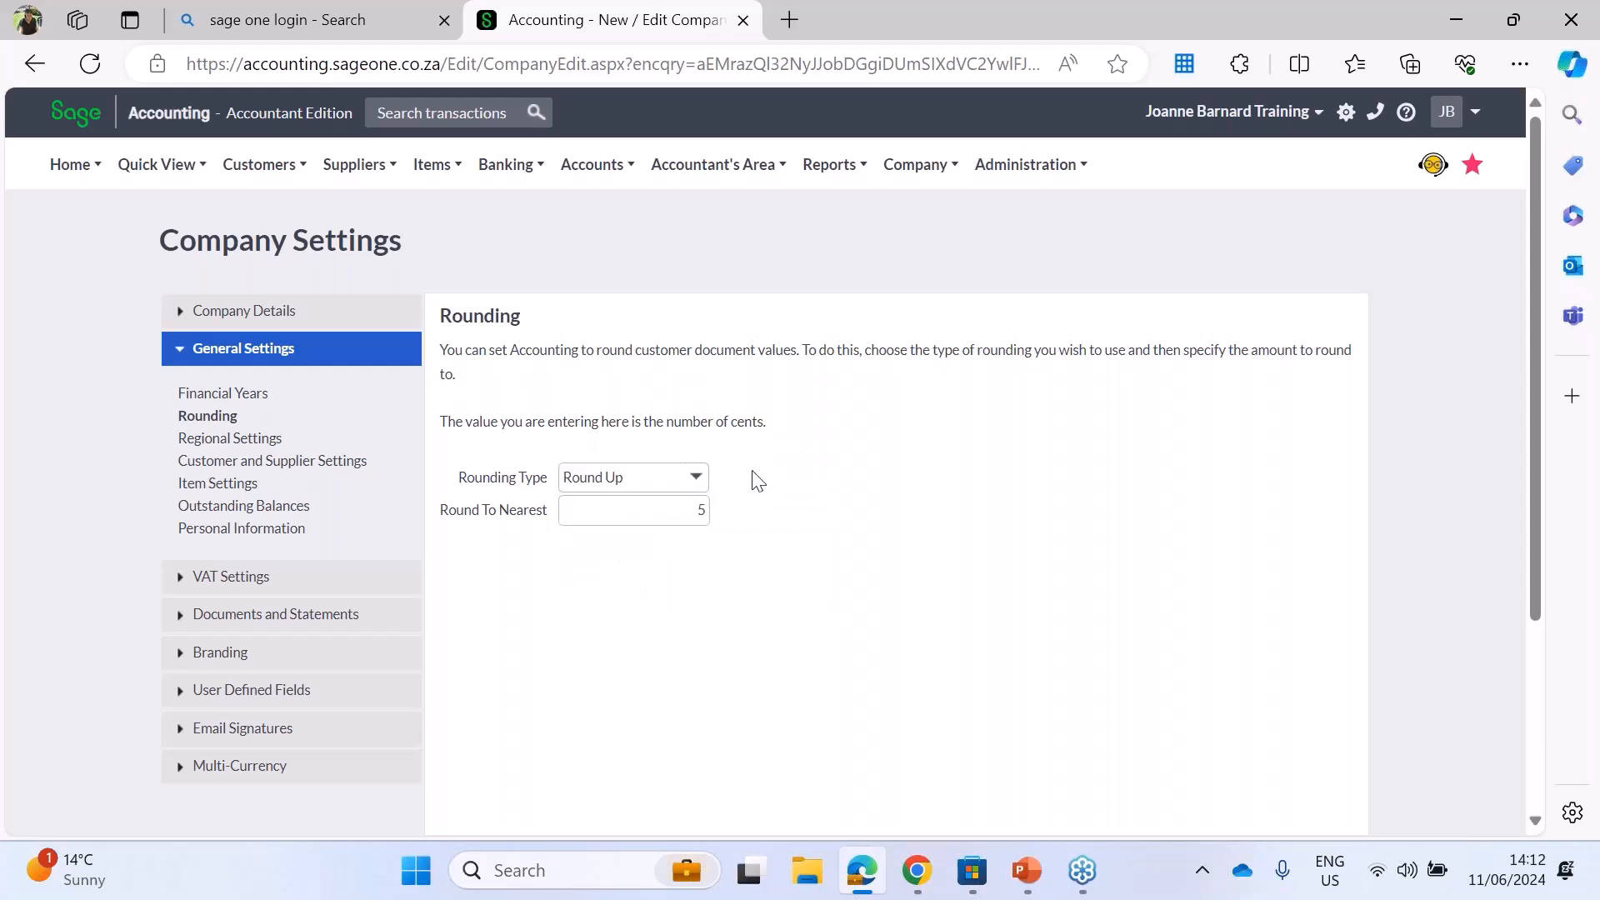
Step: Try 100 as the Round To Nearest value and restore it to 5 cents
left_click(706, 510)
key("BackSpace")
type("100")
key("BackSpace")
key("BackSpace")
key("BackSpace")
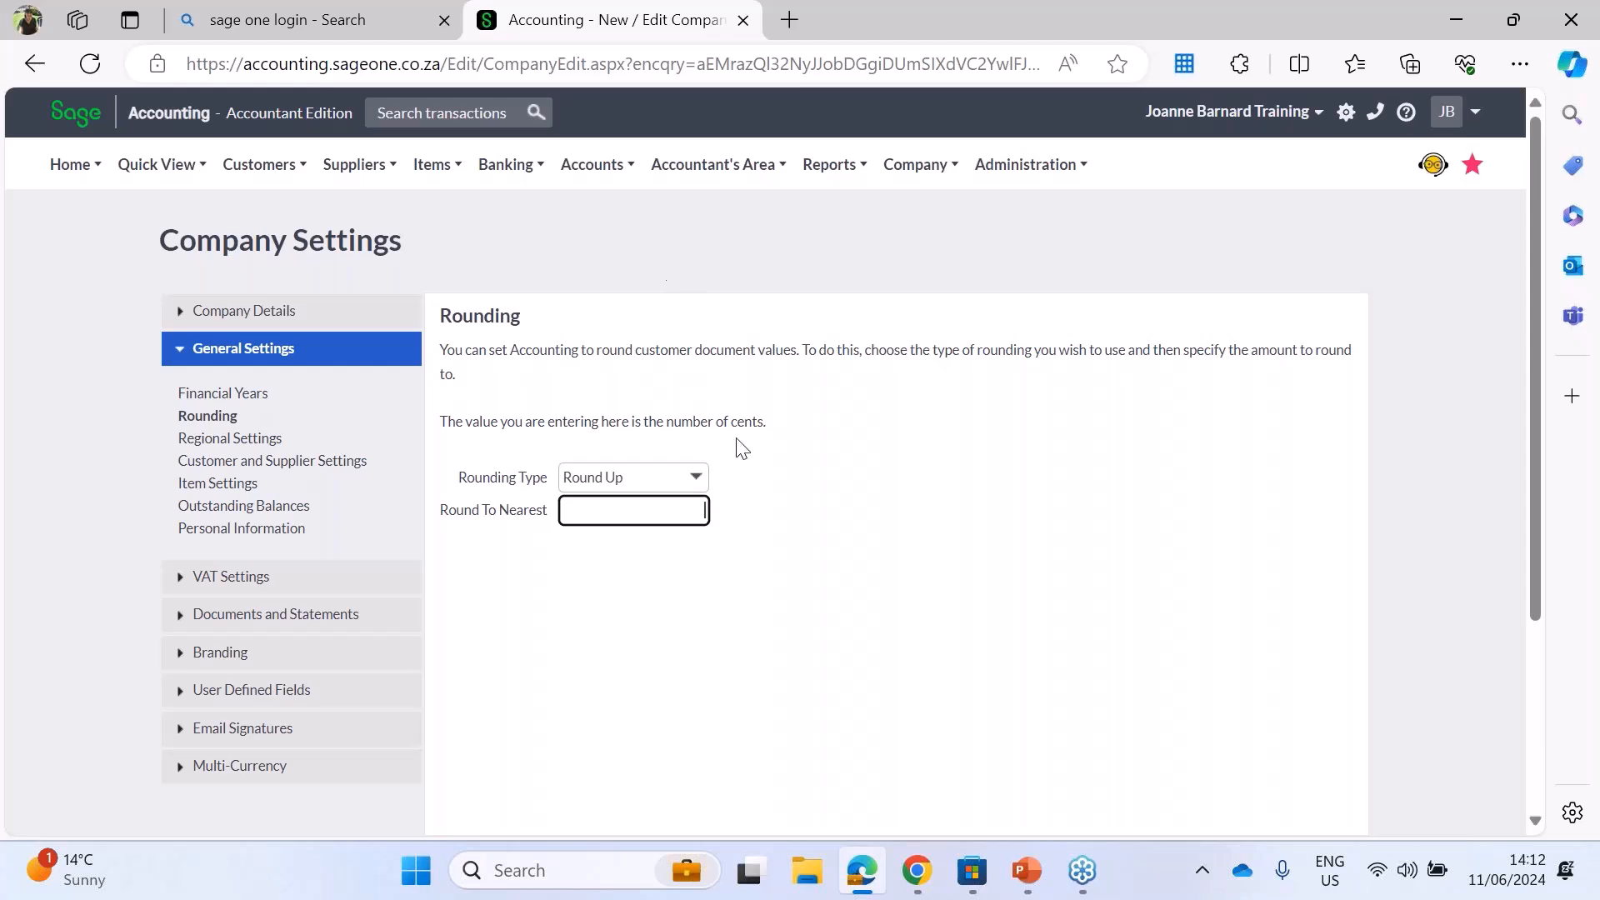
type("5")
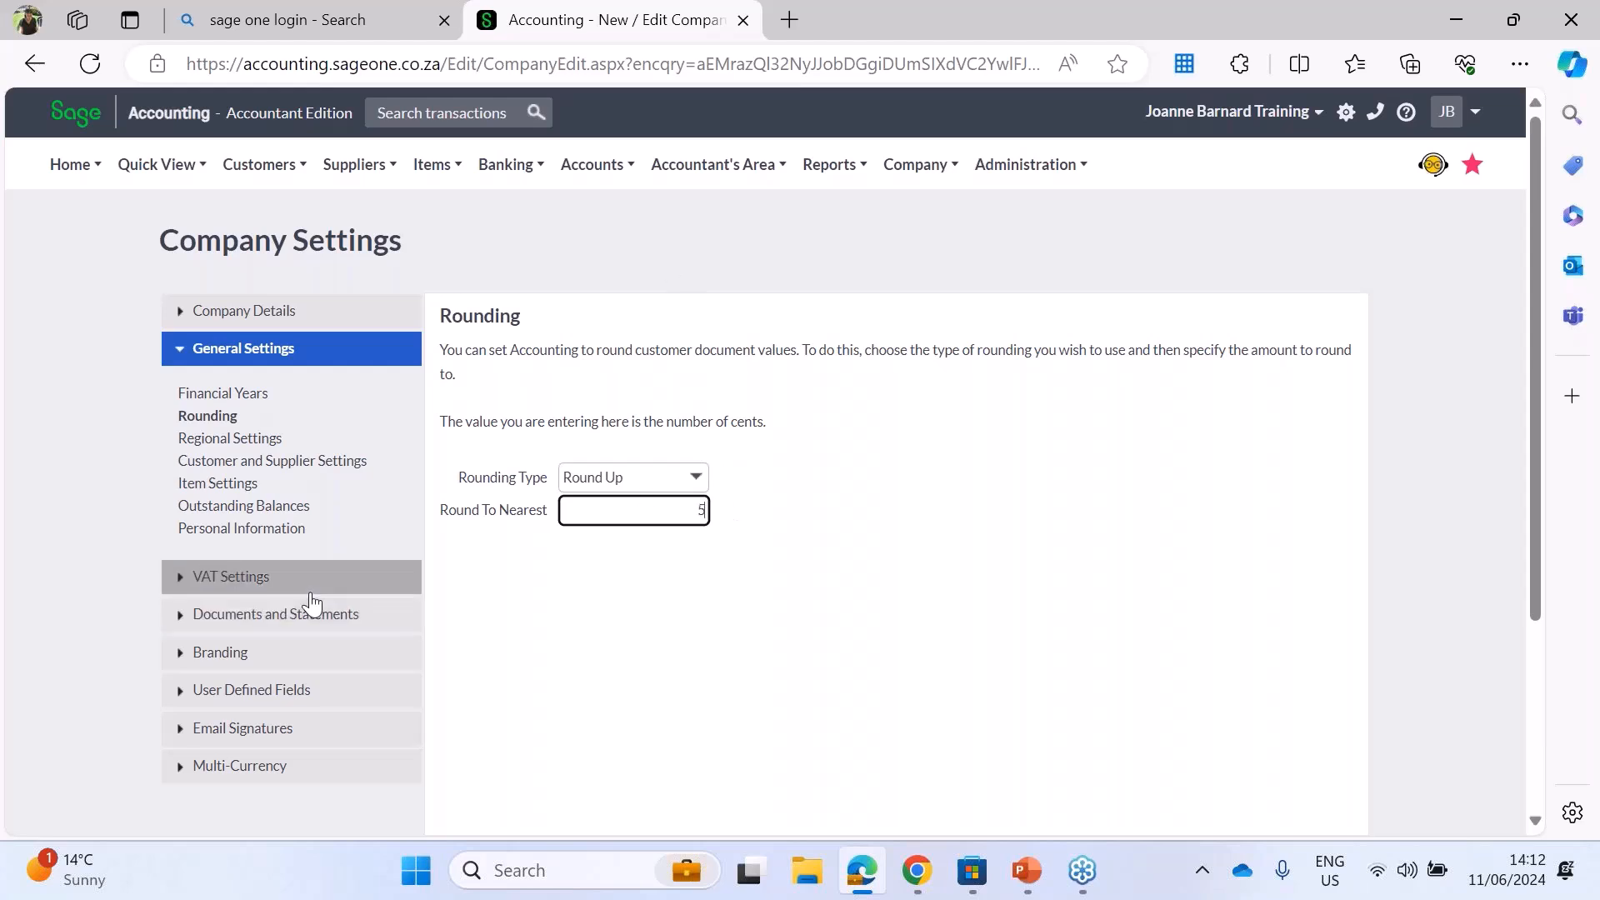
Step: View the company's Regional Settings, then bring up the Region settings in the Windows Control Panel
left_click(223, 441)
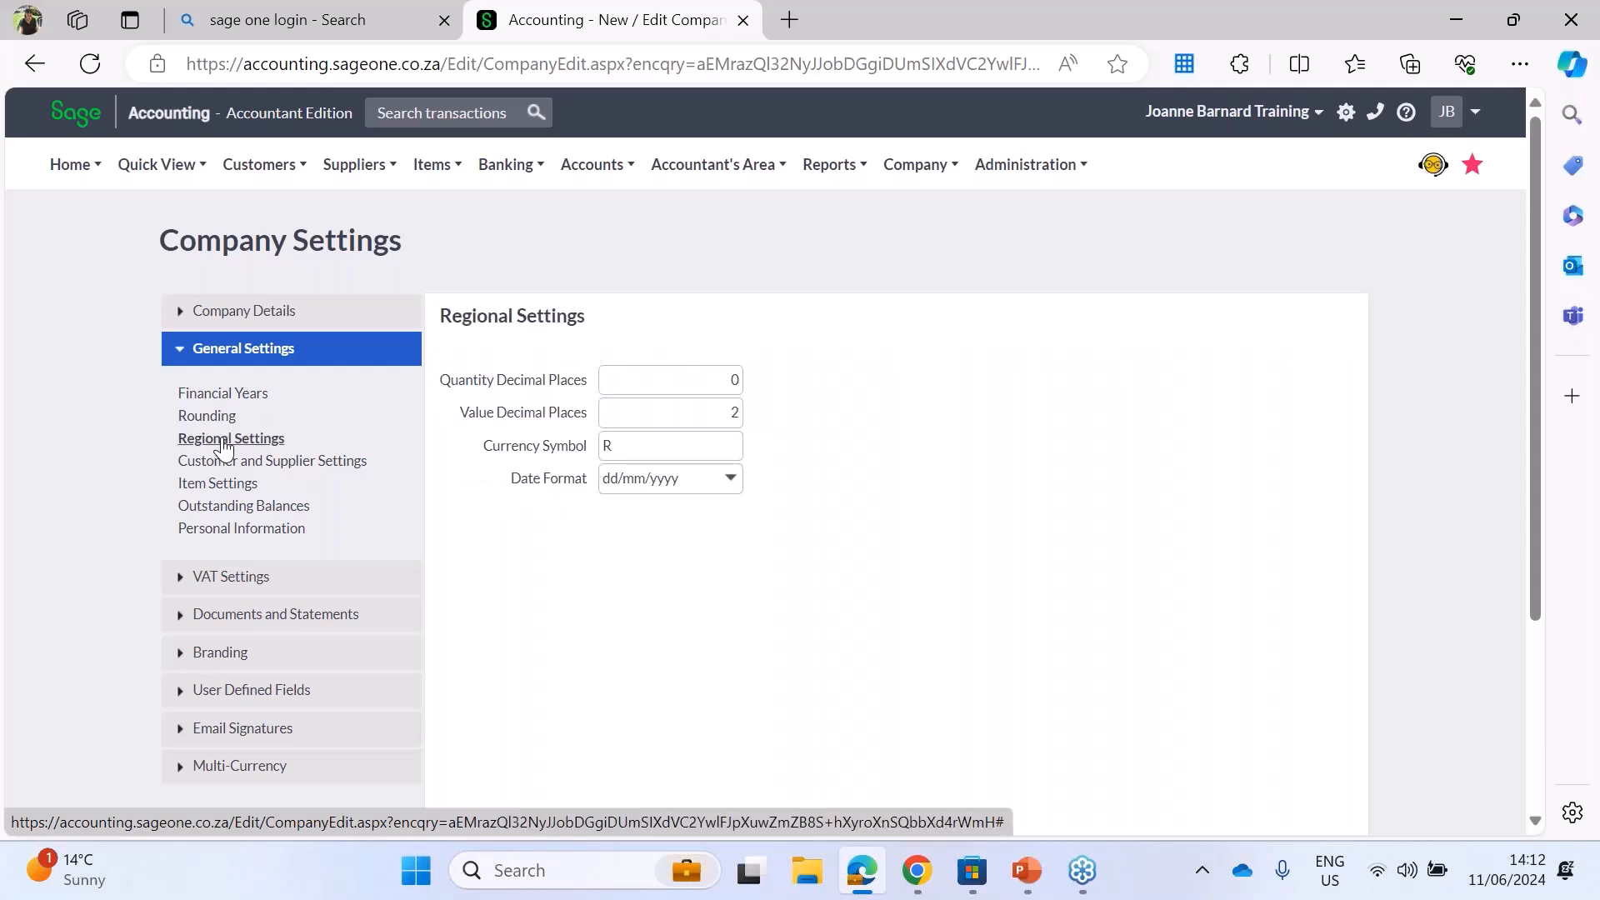
left_click(568, 869)
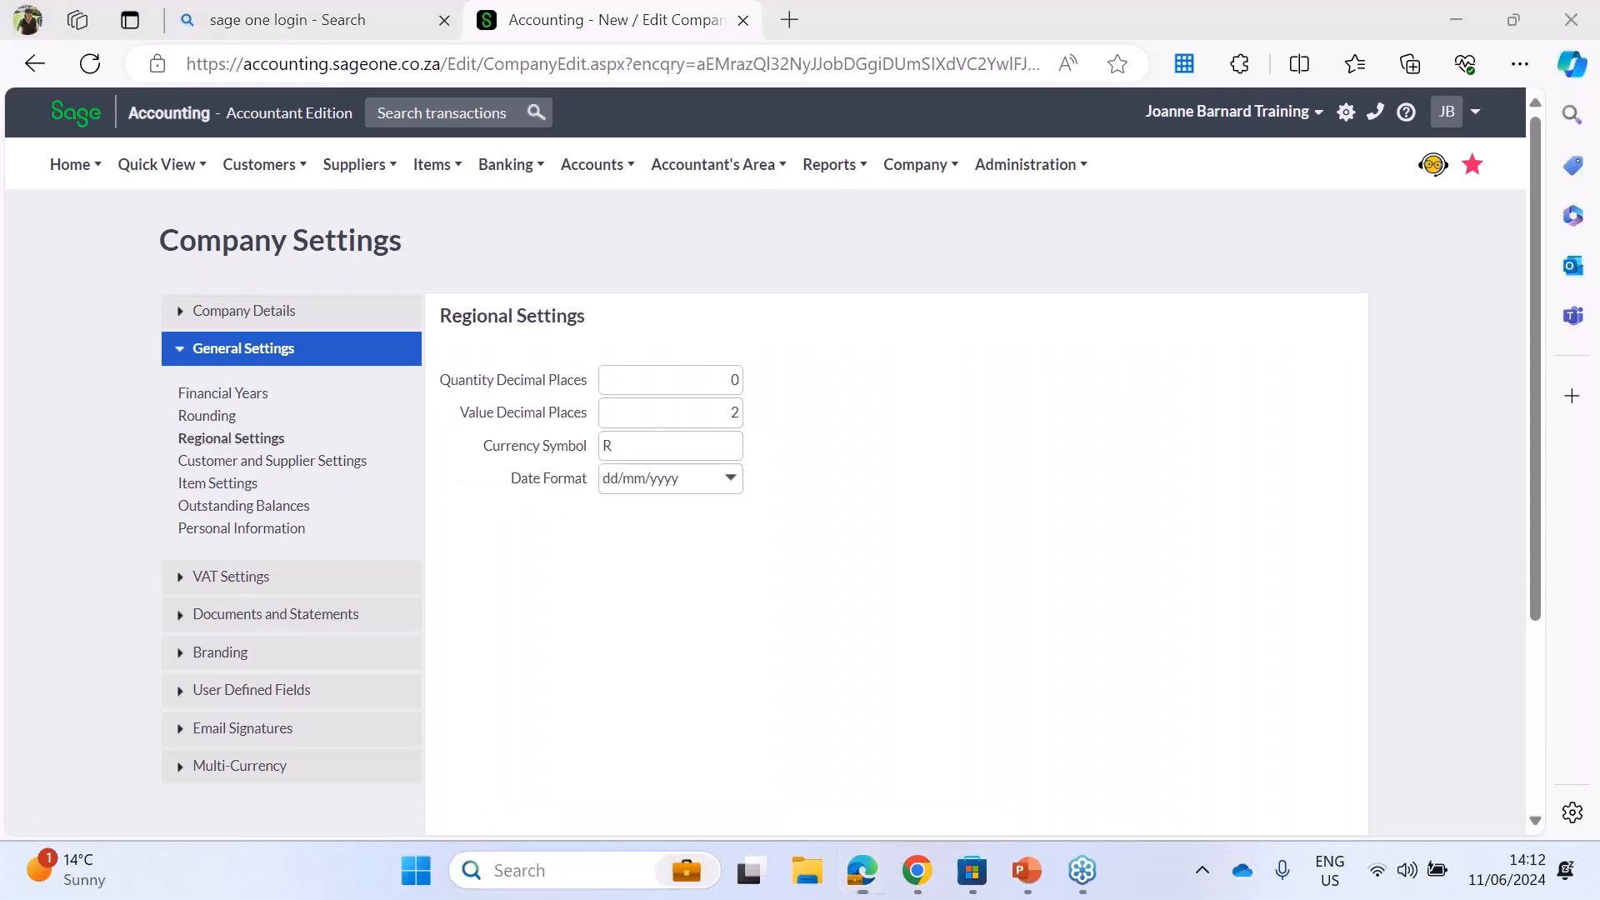
type("control")
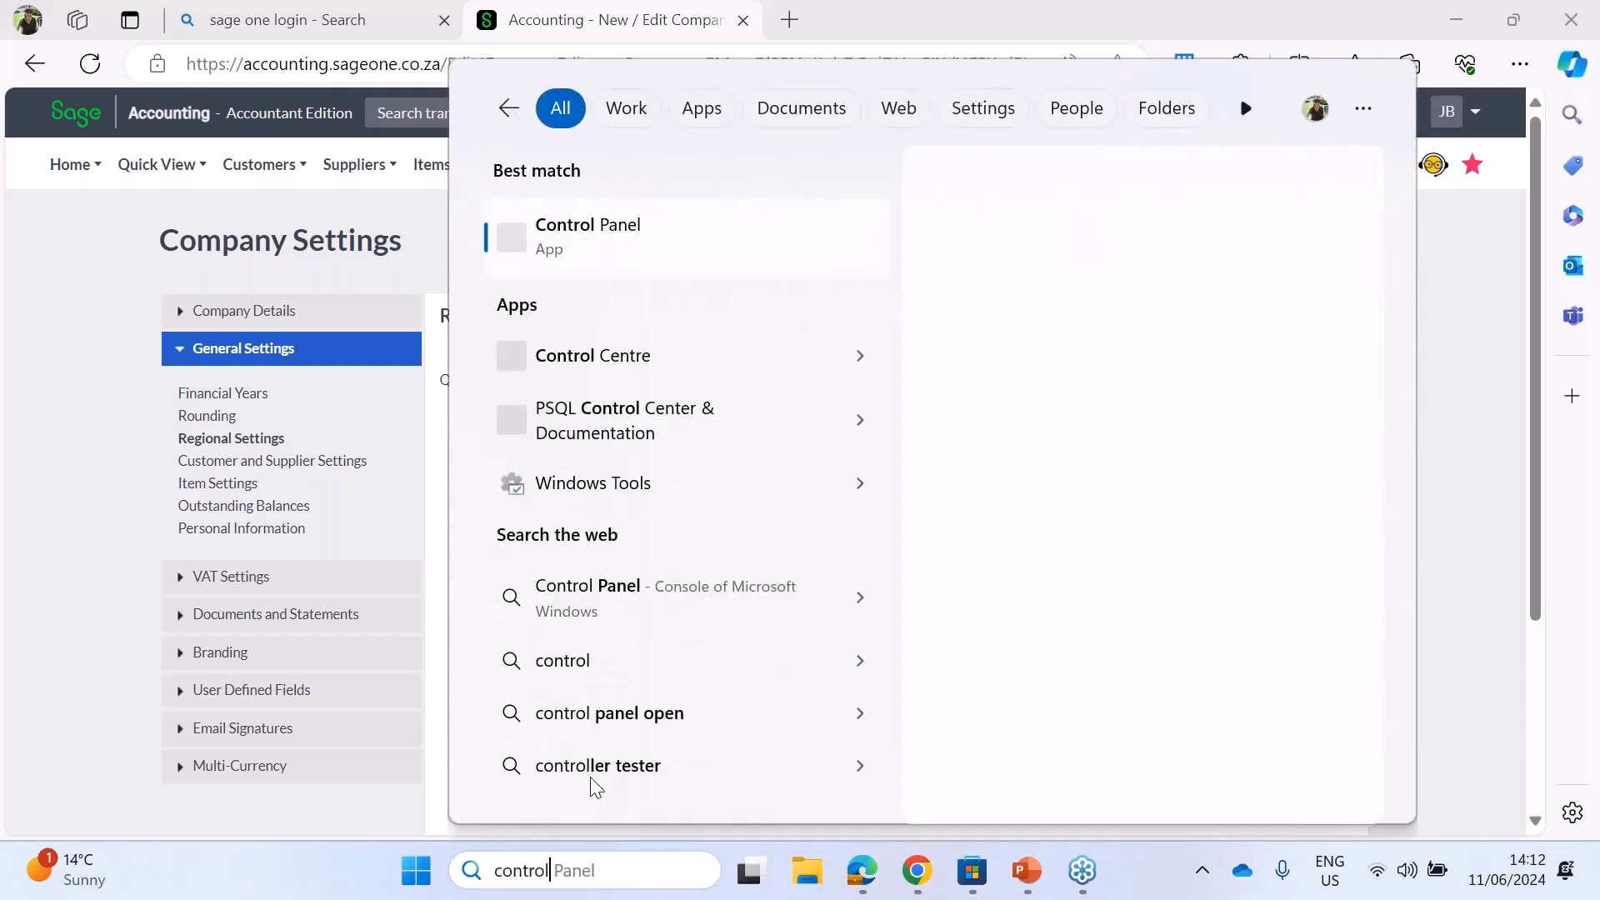
left_click(615, 221)
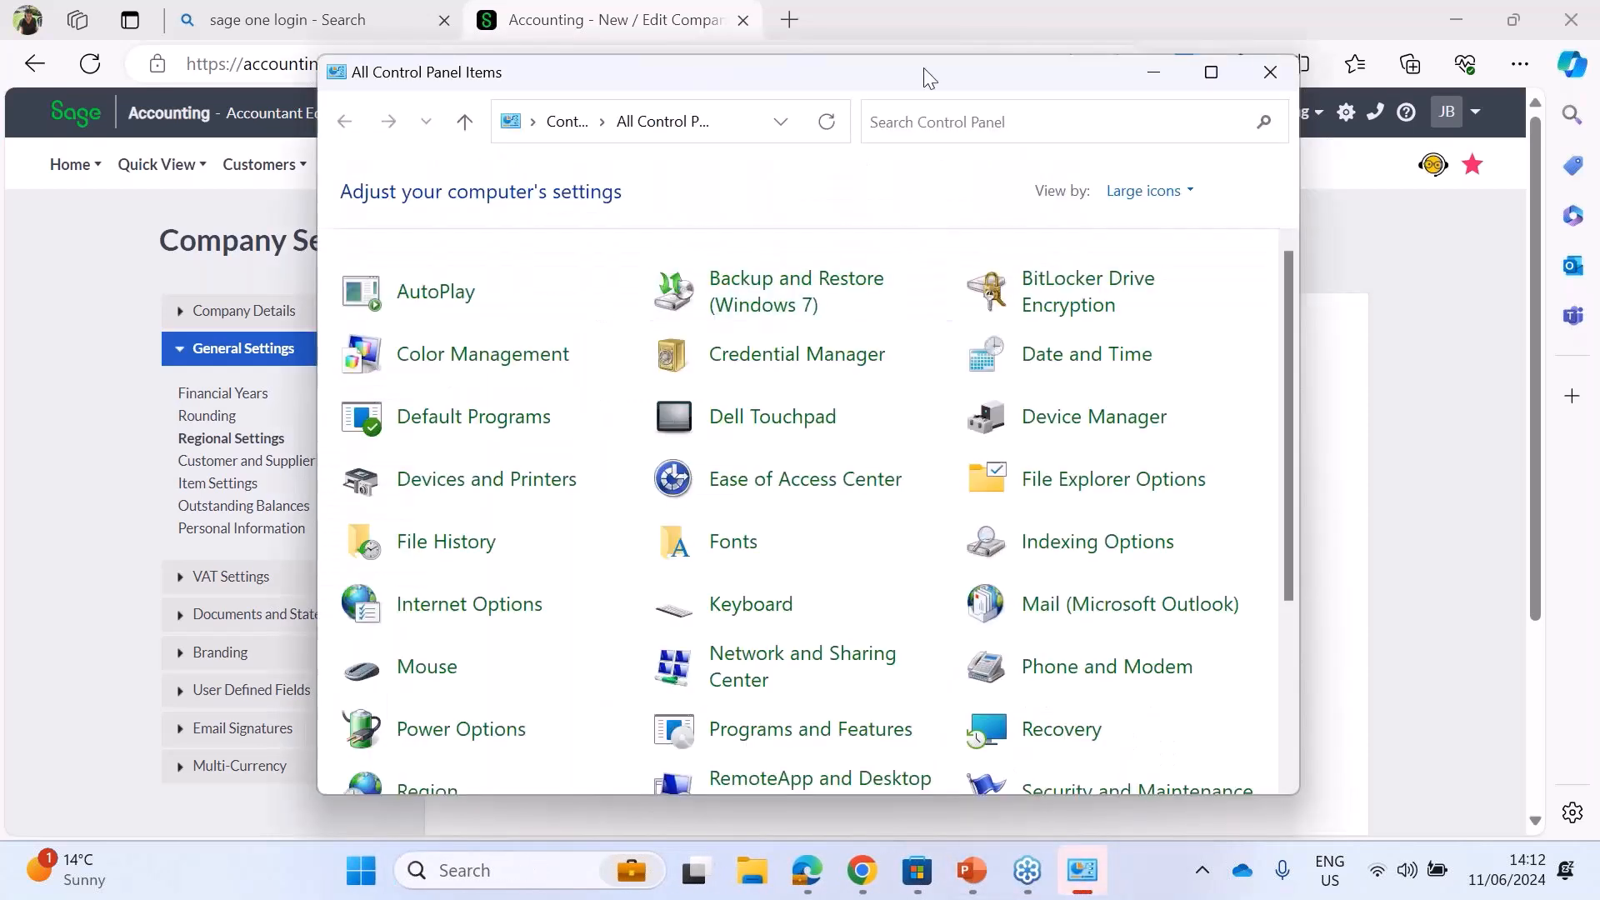
left_click_drag(927, 78, 709, 77)
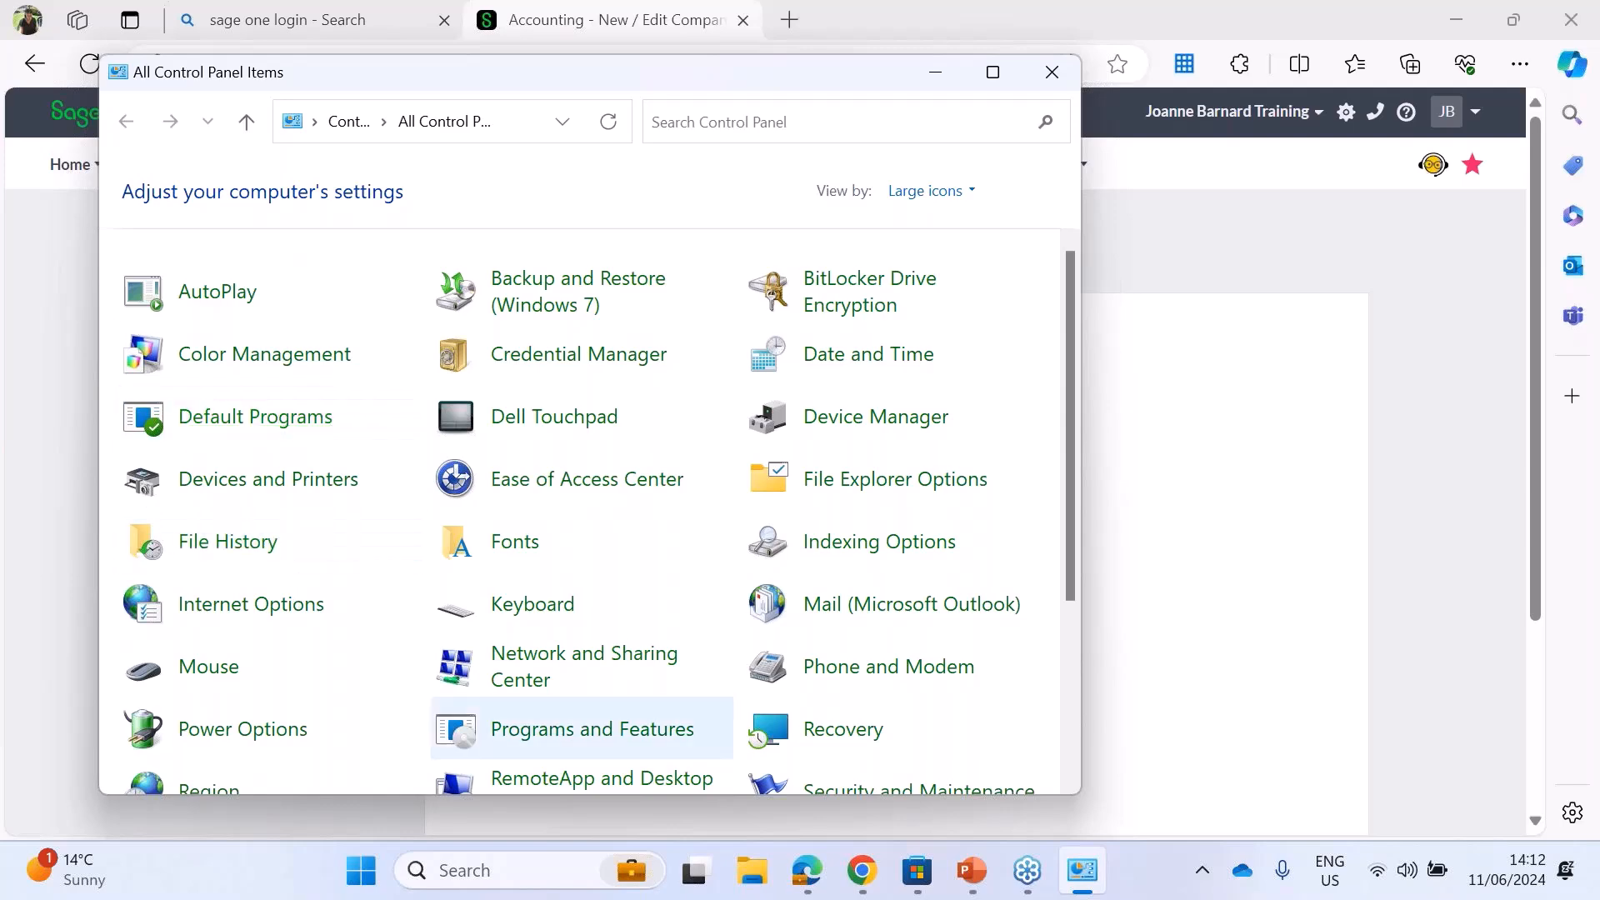
left_click_drag(1068, 322, 1070, 532)
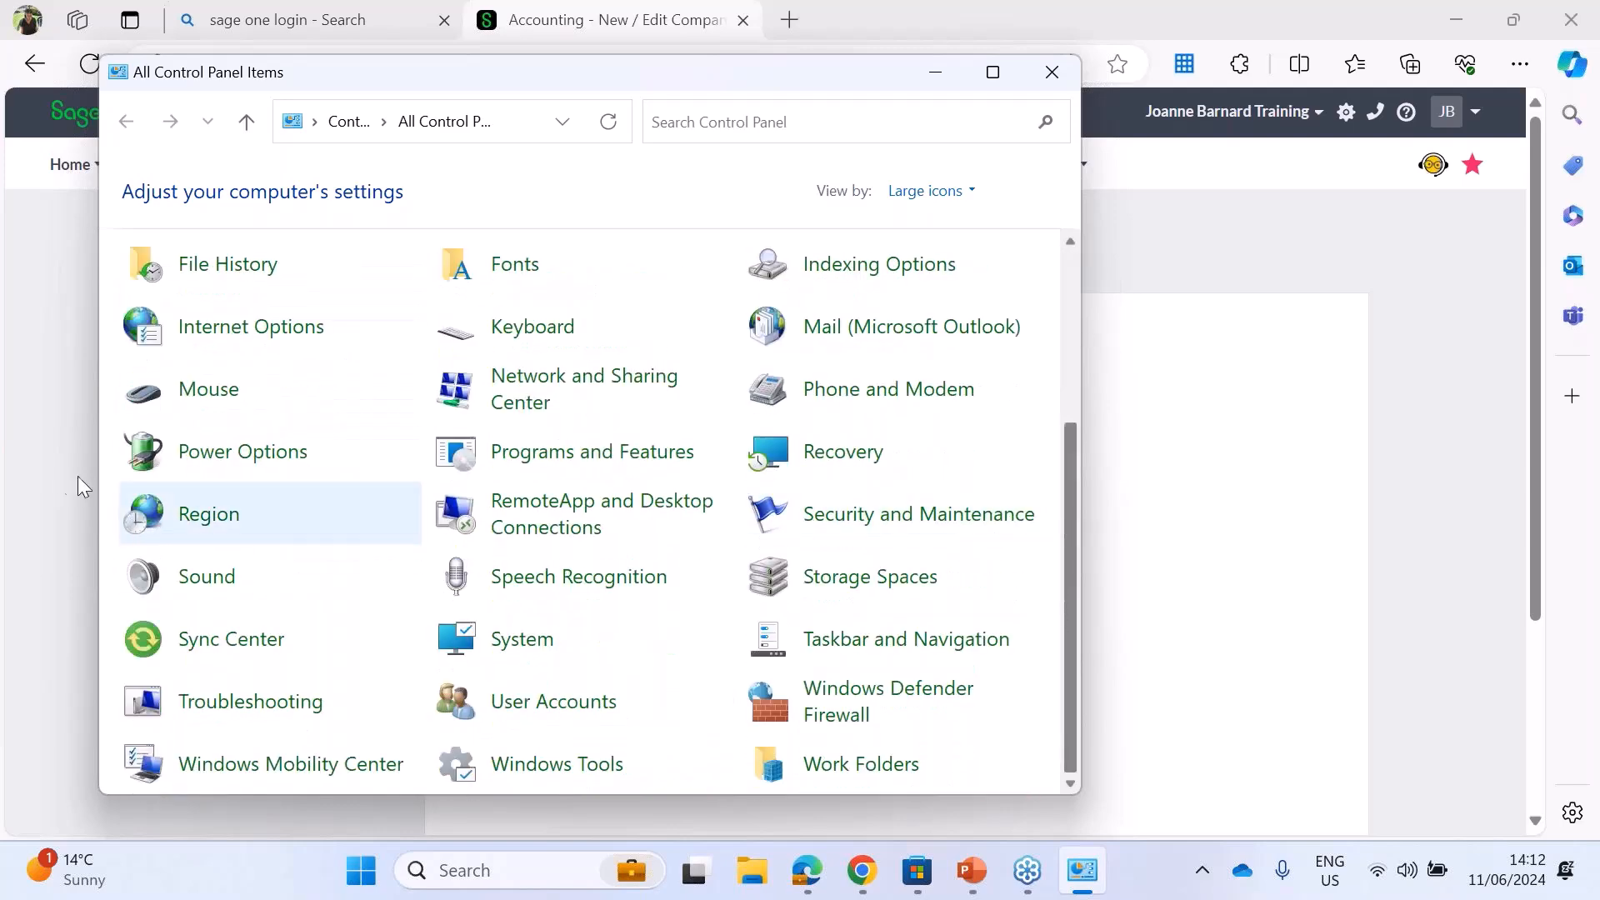
left_click(220, 518)
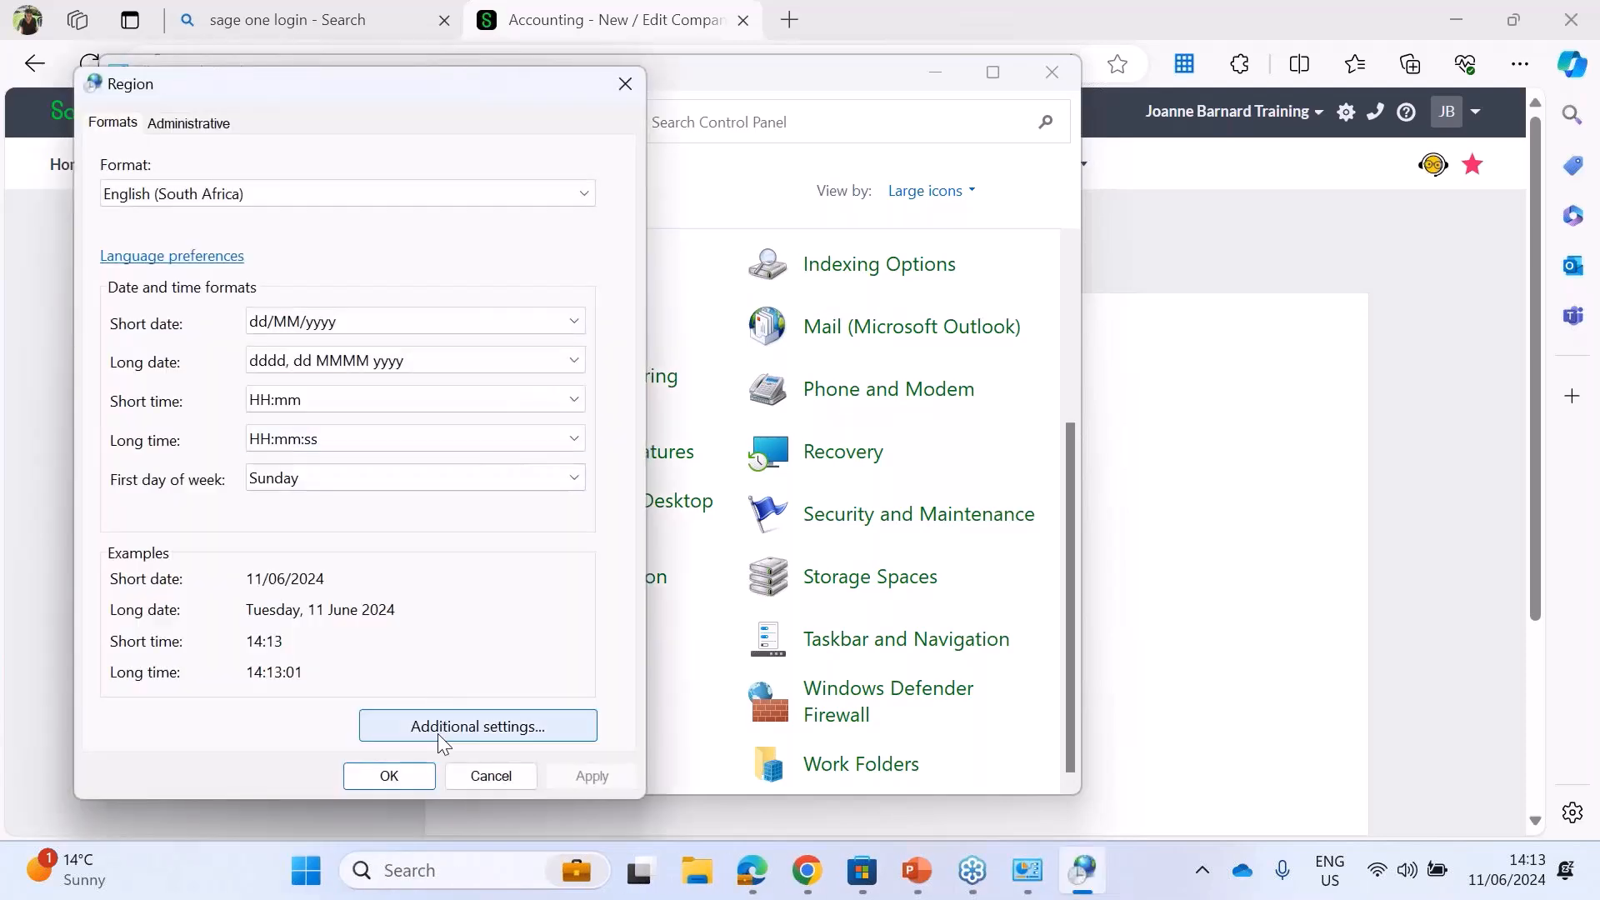
Step: Examine the Windows number, currency and date formats in the additional region settings, and close the Control Panel
left_click(450, 734)
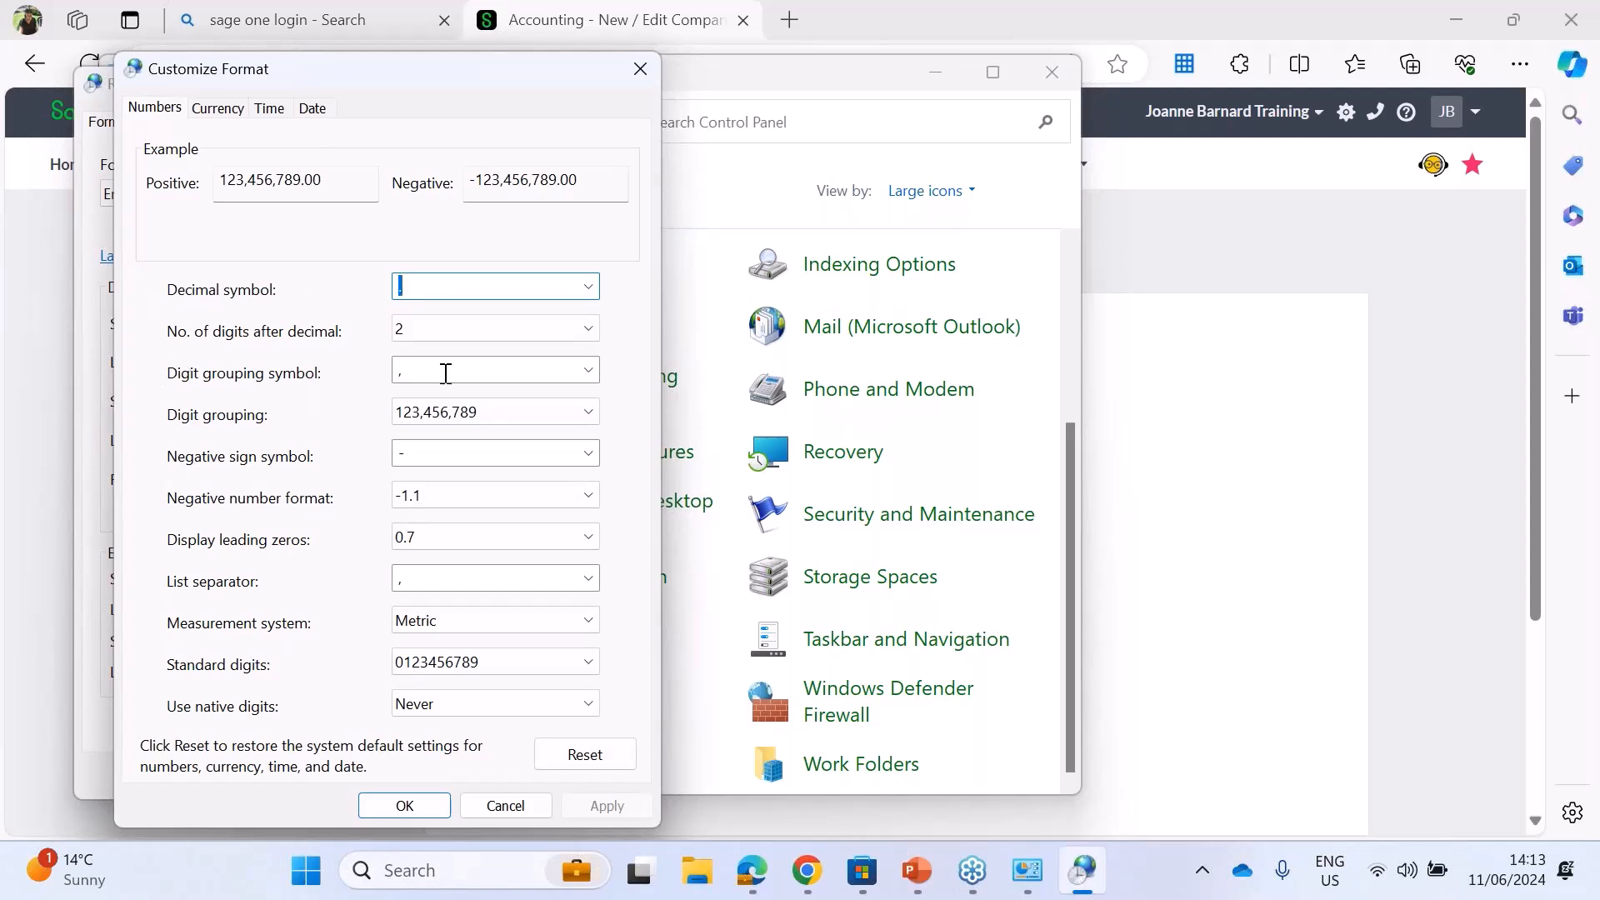
left_click(640, 70)
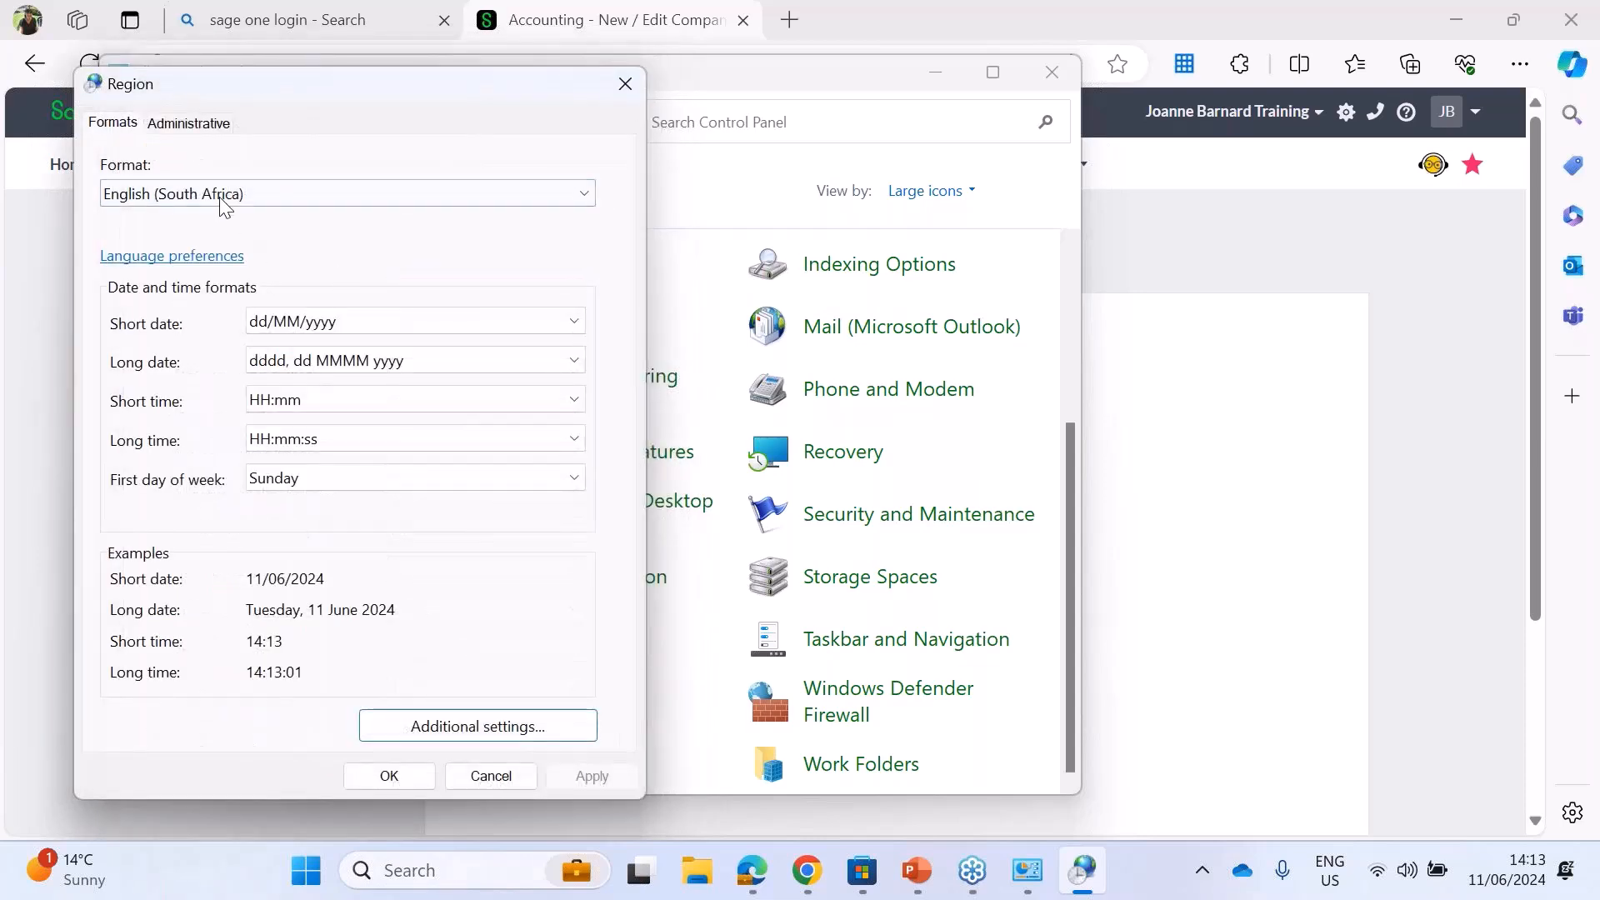
left_click(513, 727)
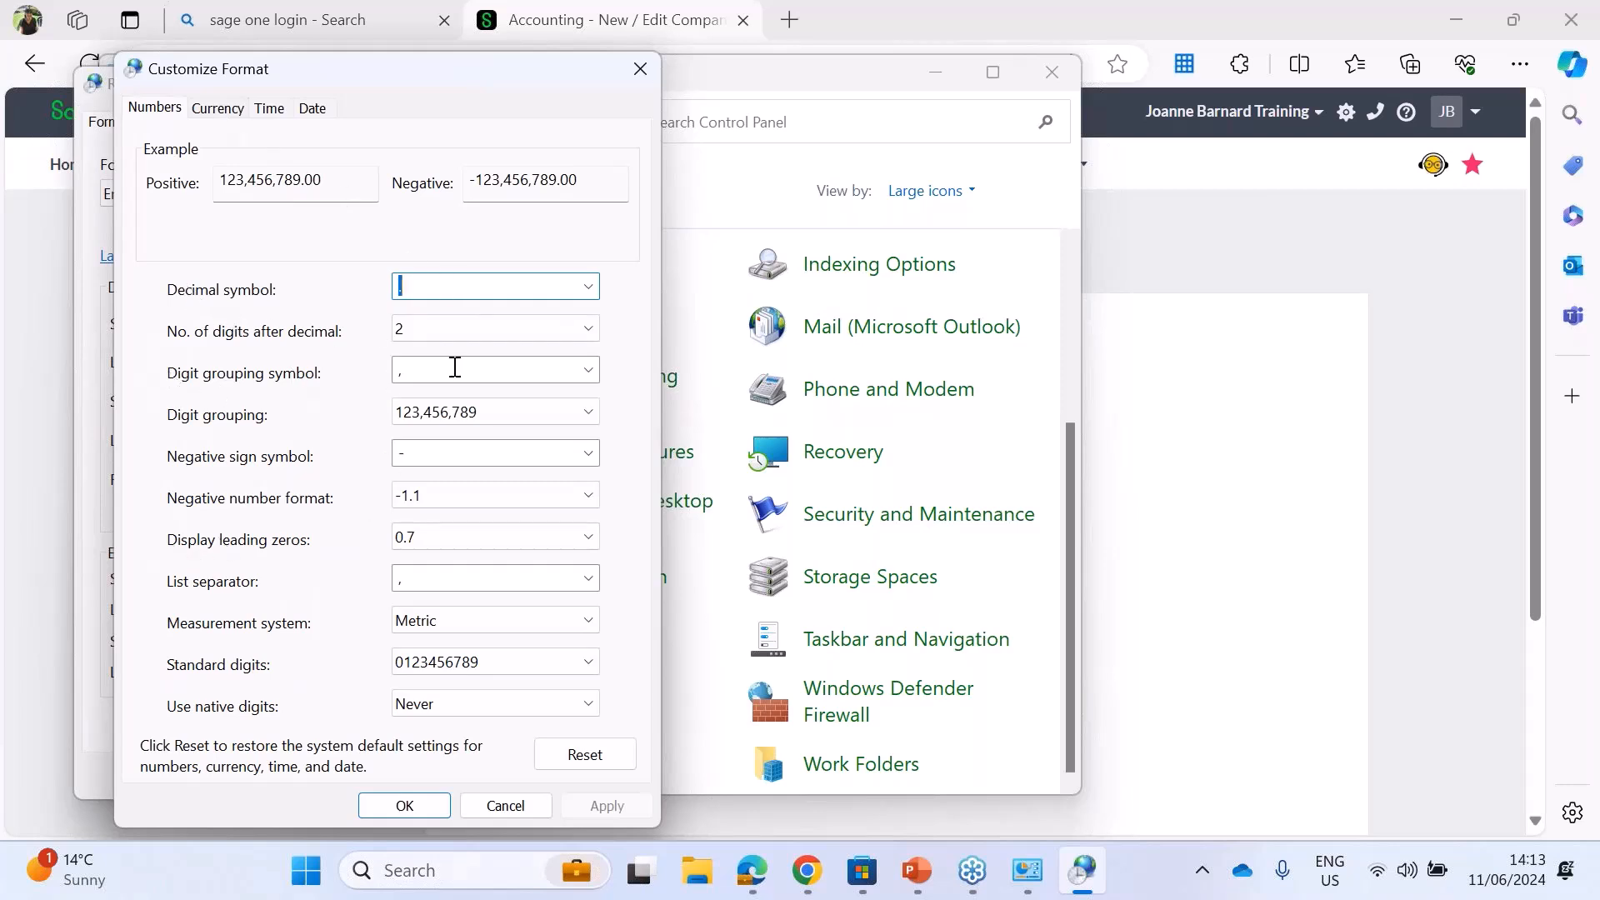
left_click(218, 108)
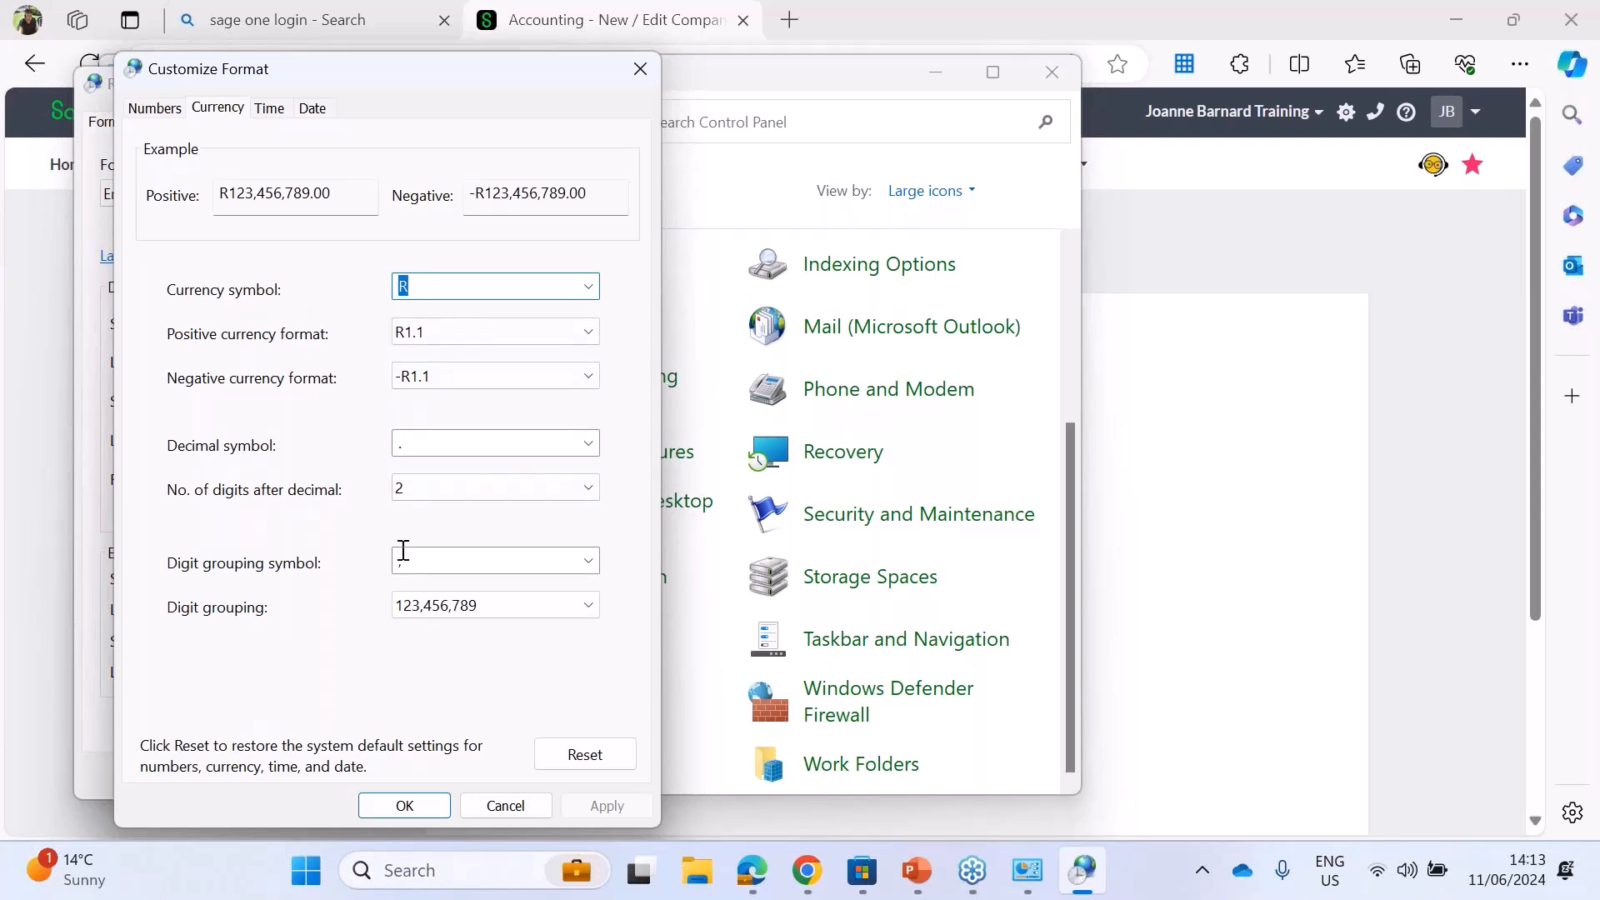
left_click(313, 111)
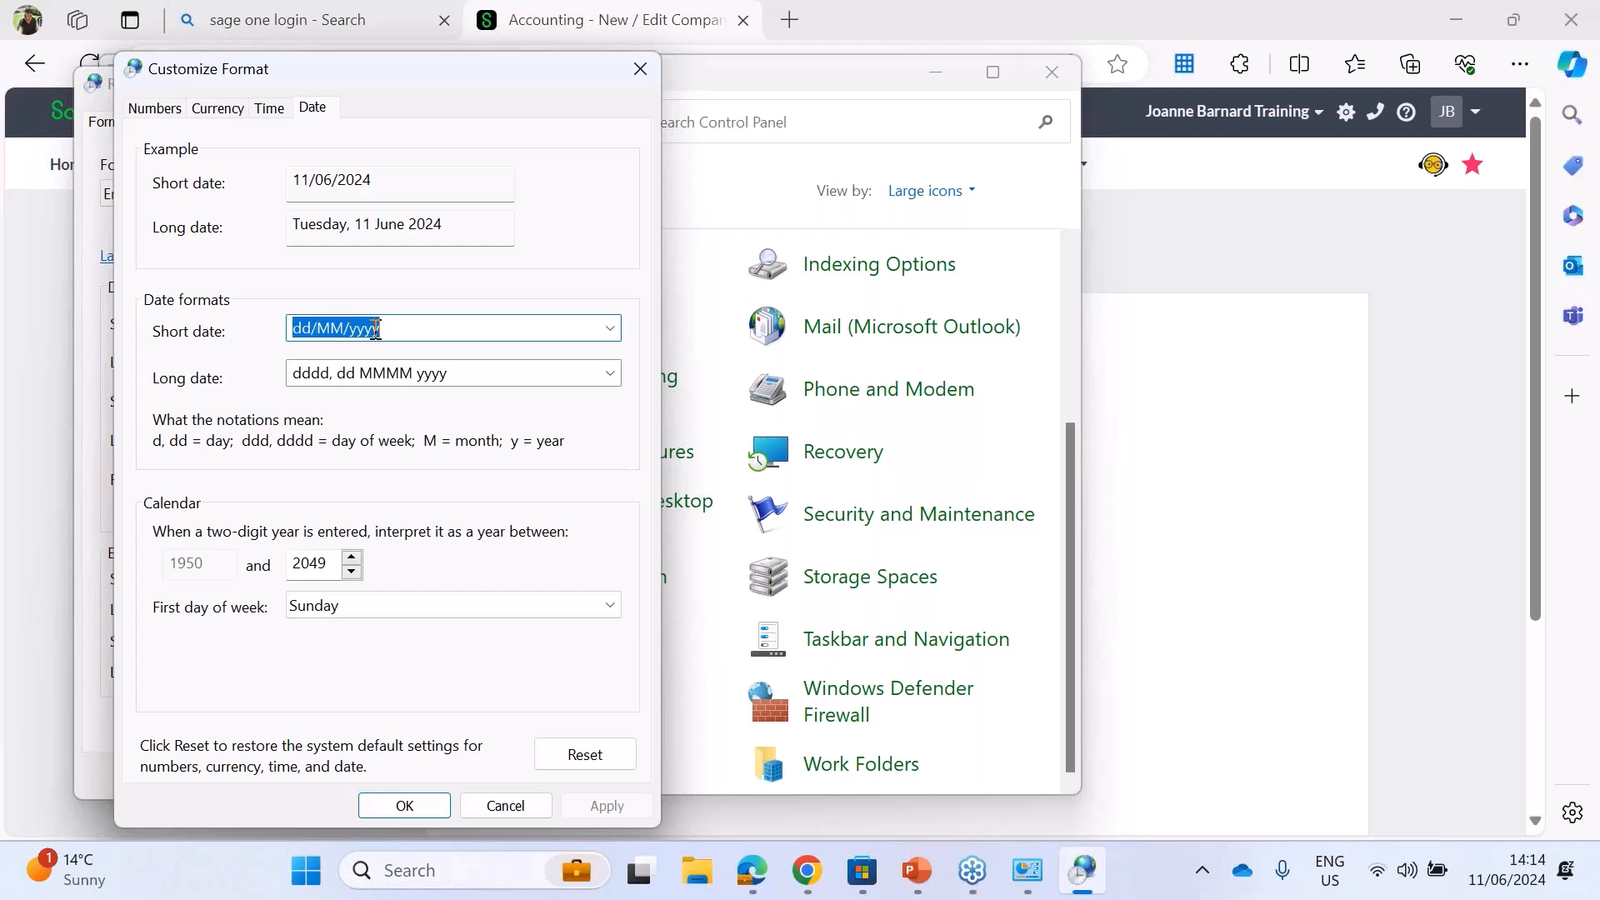
left_click(640, 70)
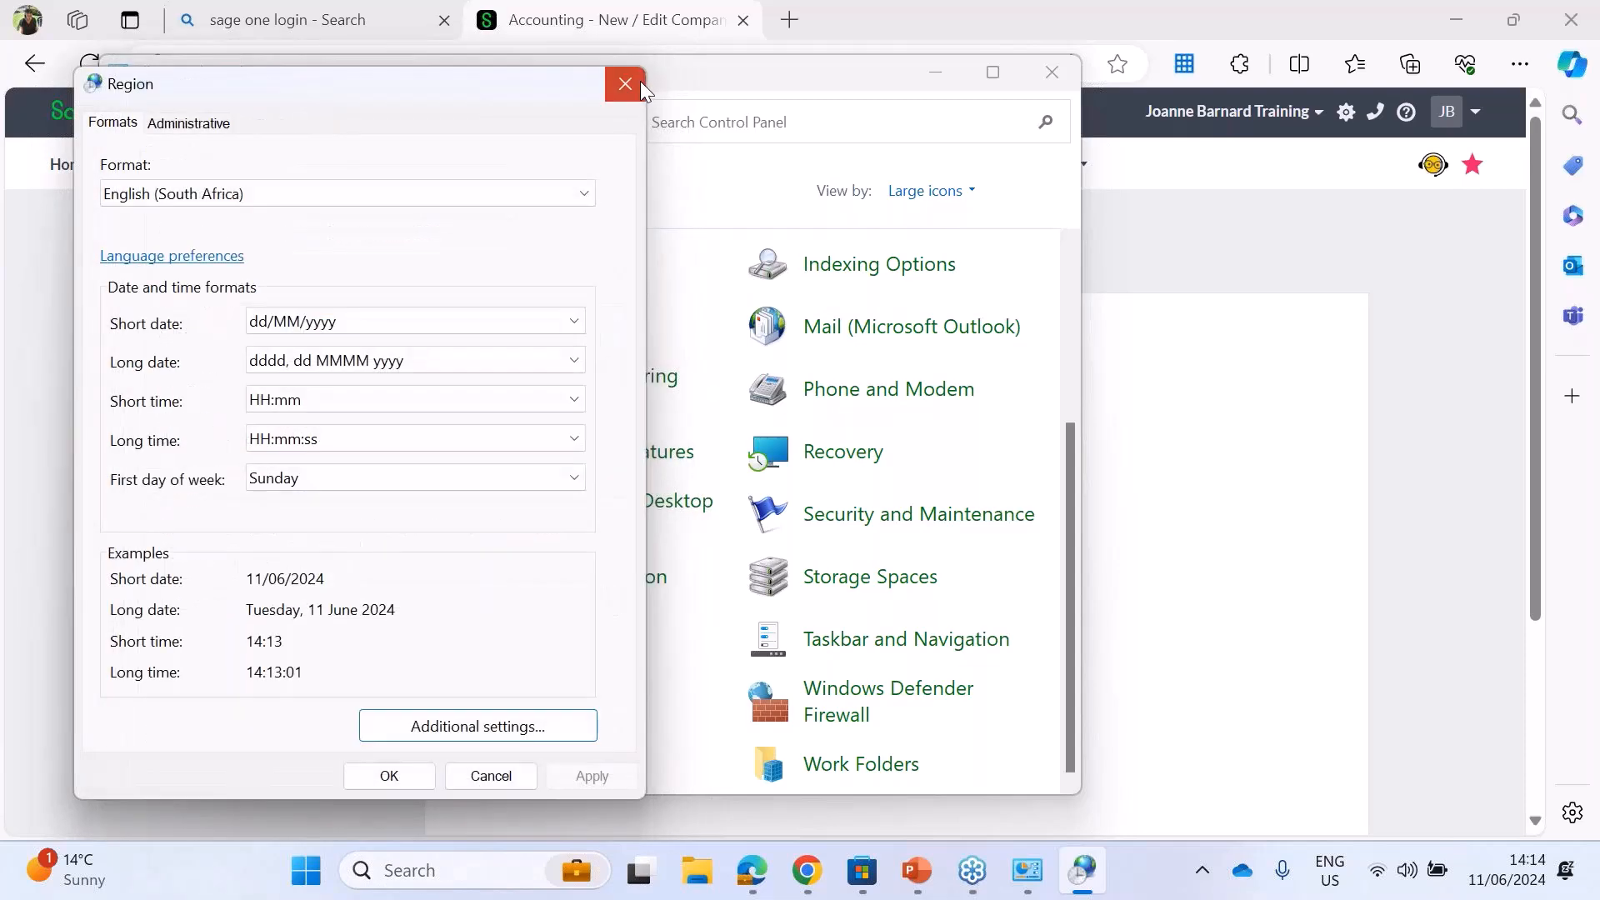
left_click(640, 82)
left_click(1051, 74)
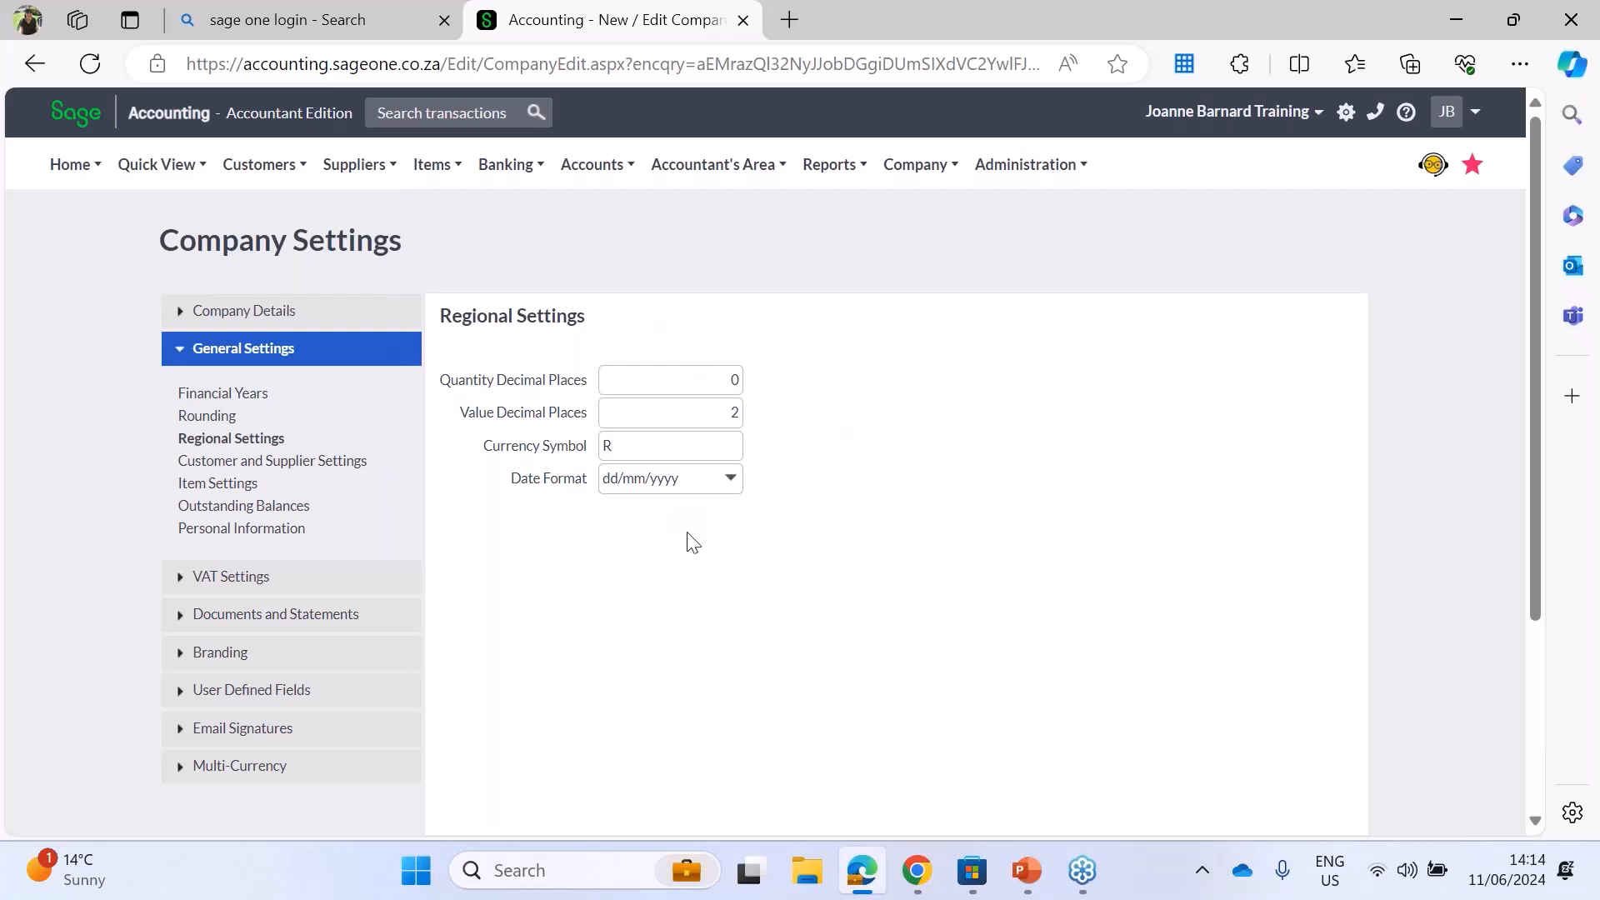
Step: Stop displaying inactive customers and suppliers for selection when processing, and enable inclusive processing on customer/supplier documents by default
left_click(265, 461)
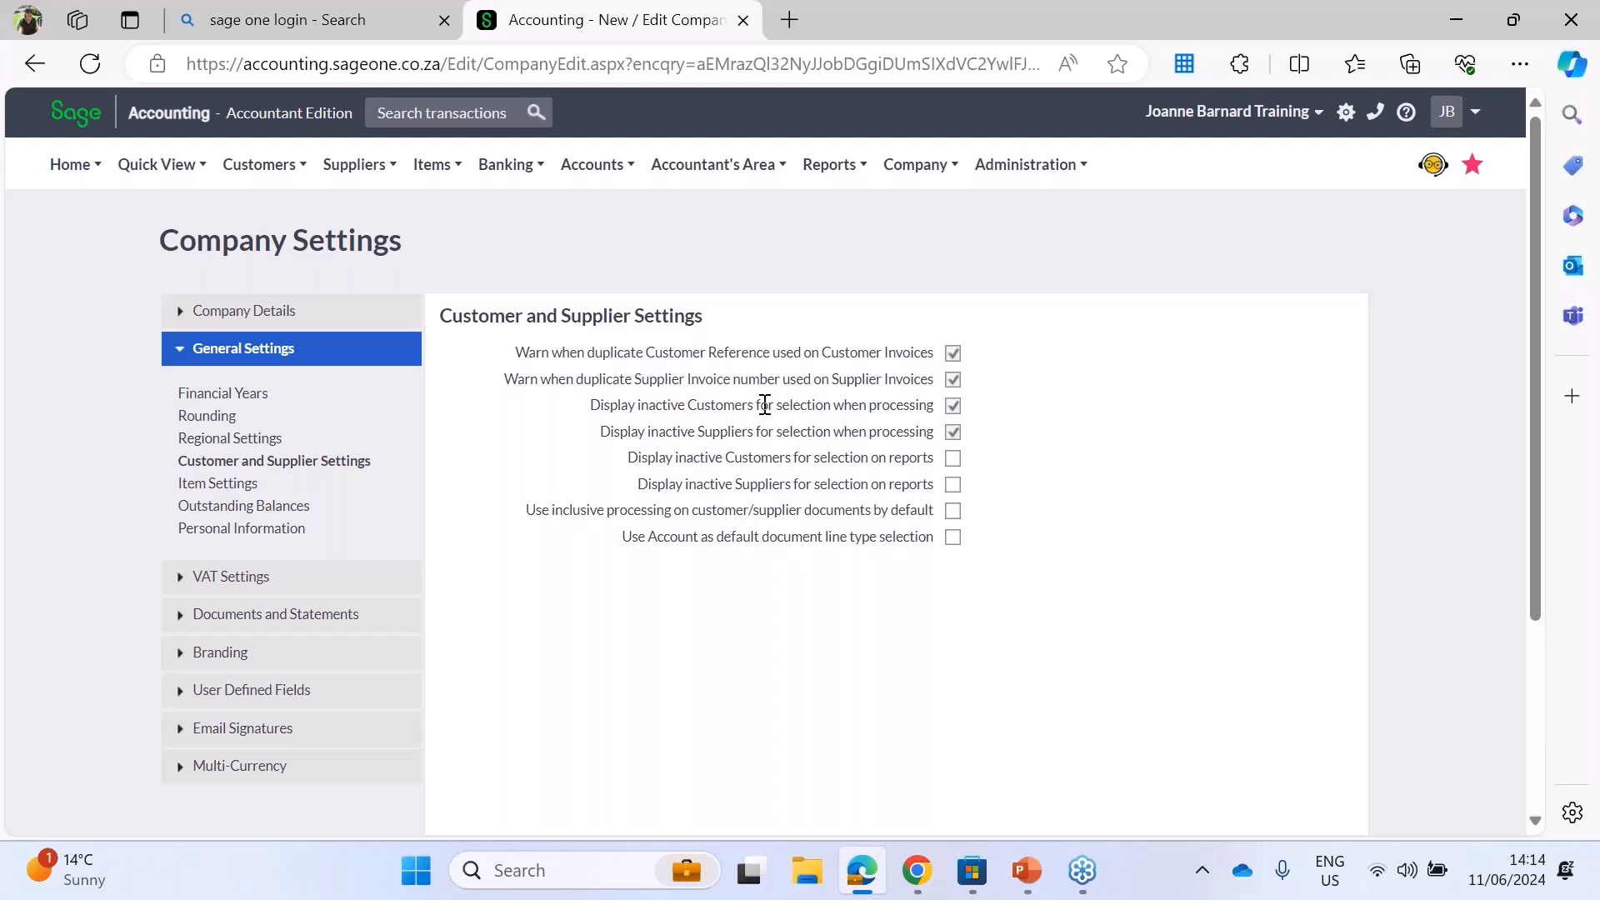
left_click(951, 407)
left_click(954, 430)
left_click(428, 166)
mouse_move(439, 171)
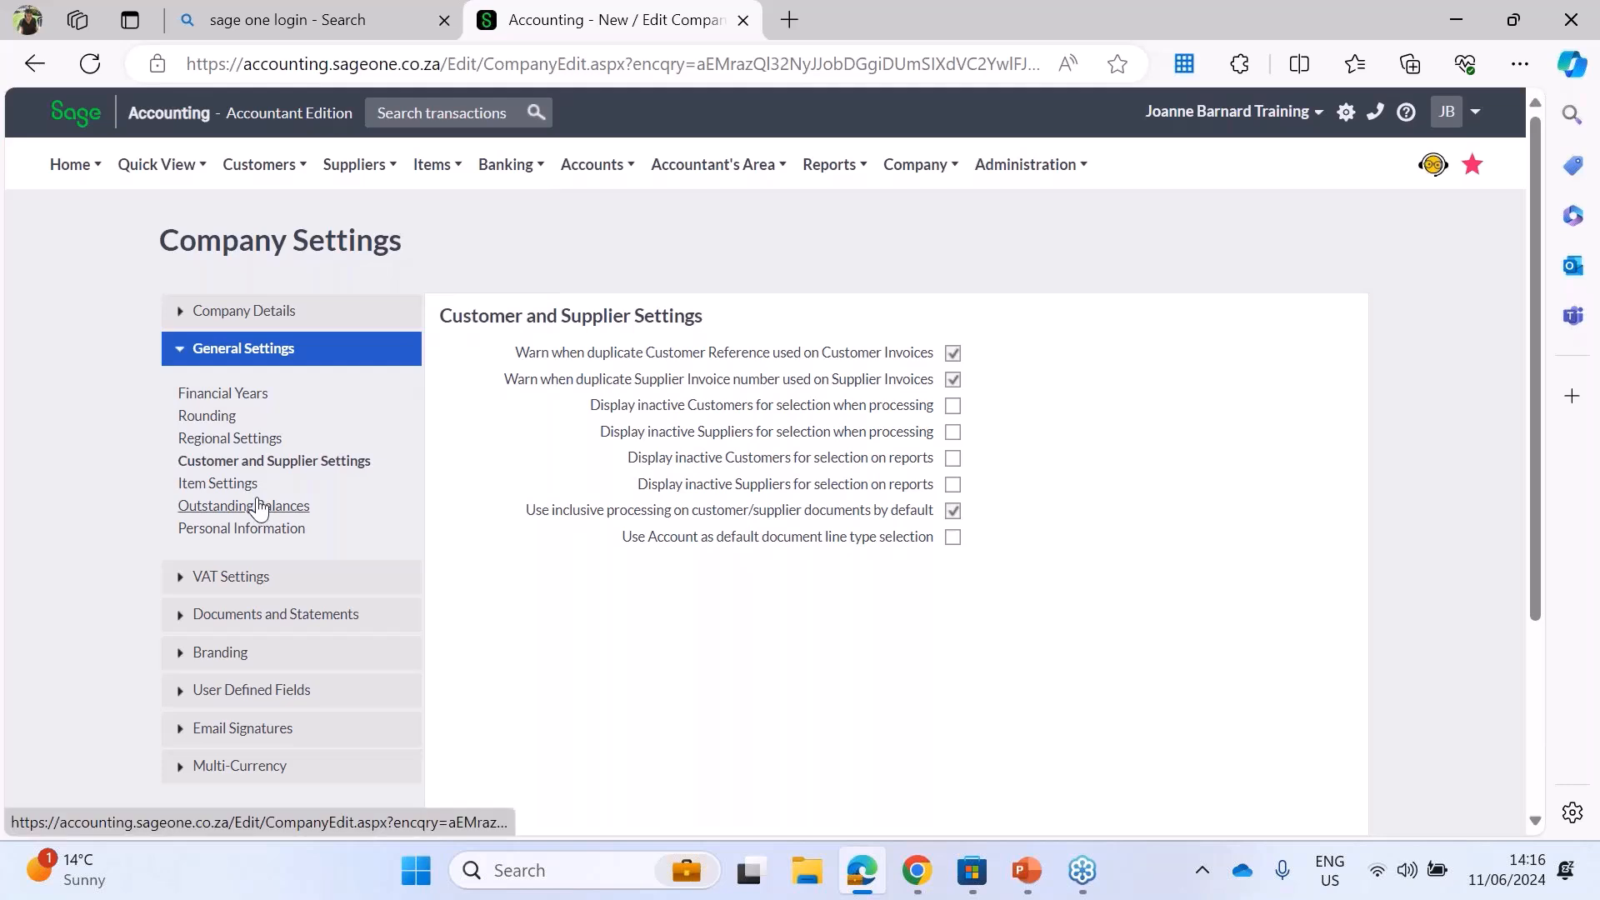
Step: In Item Settings, stop displaying inactive items and item bundles on document lines, and make sales orders reserve item quantities
left_click(218, 485)
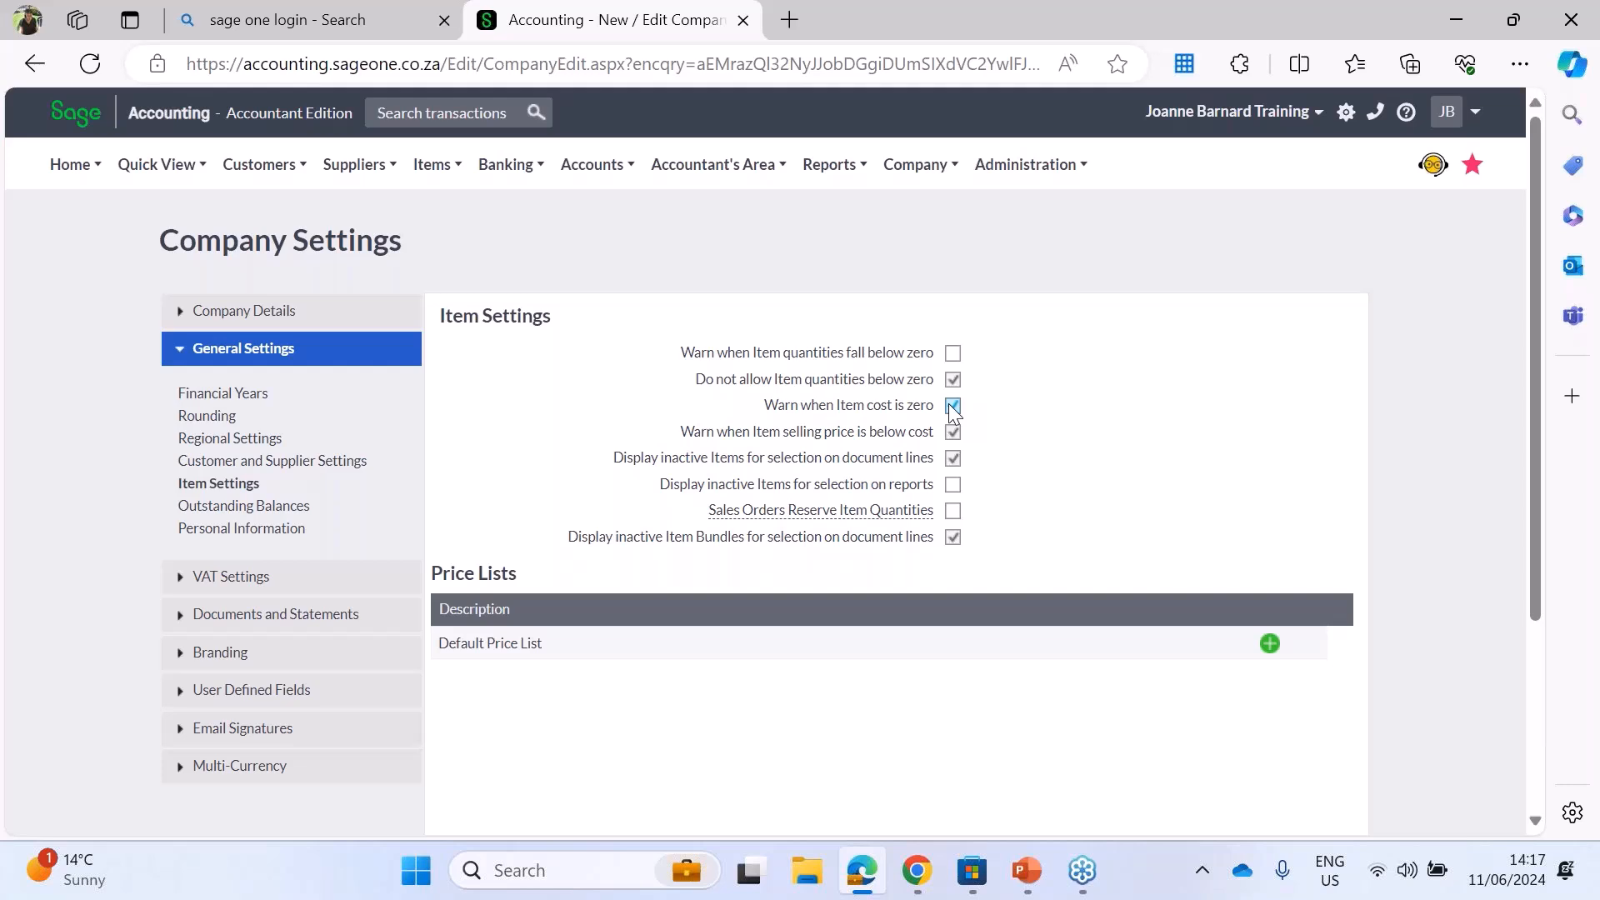
left_click(952, 406)
mouse_move(839, 510)
mouse_move(719, 510)
left_click(955, 541)
left_click(1431, 3)
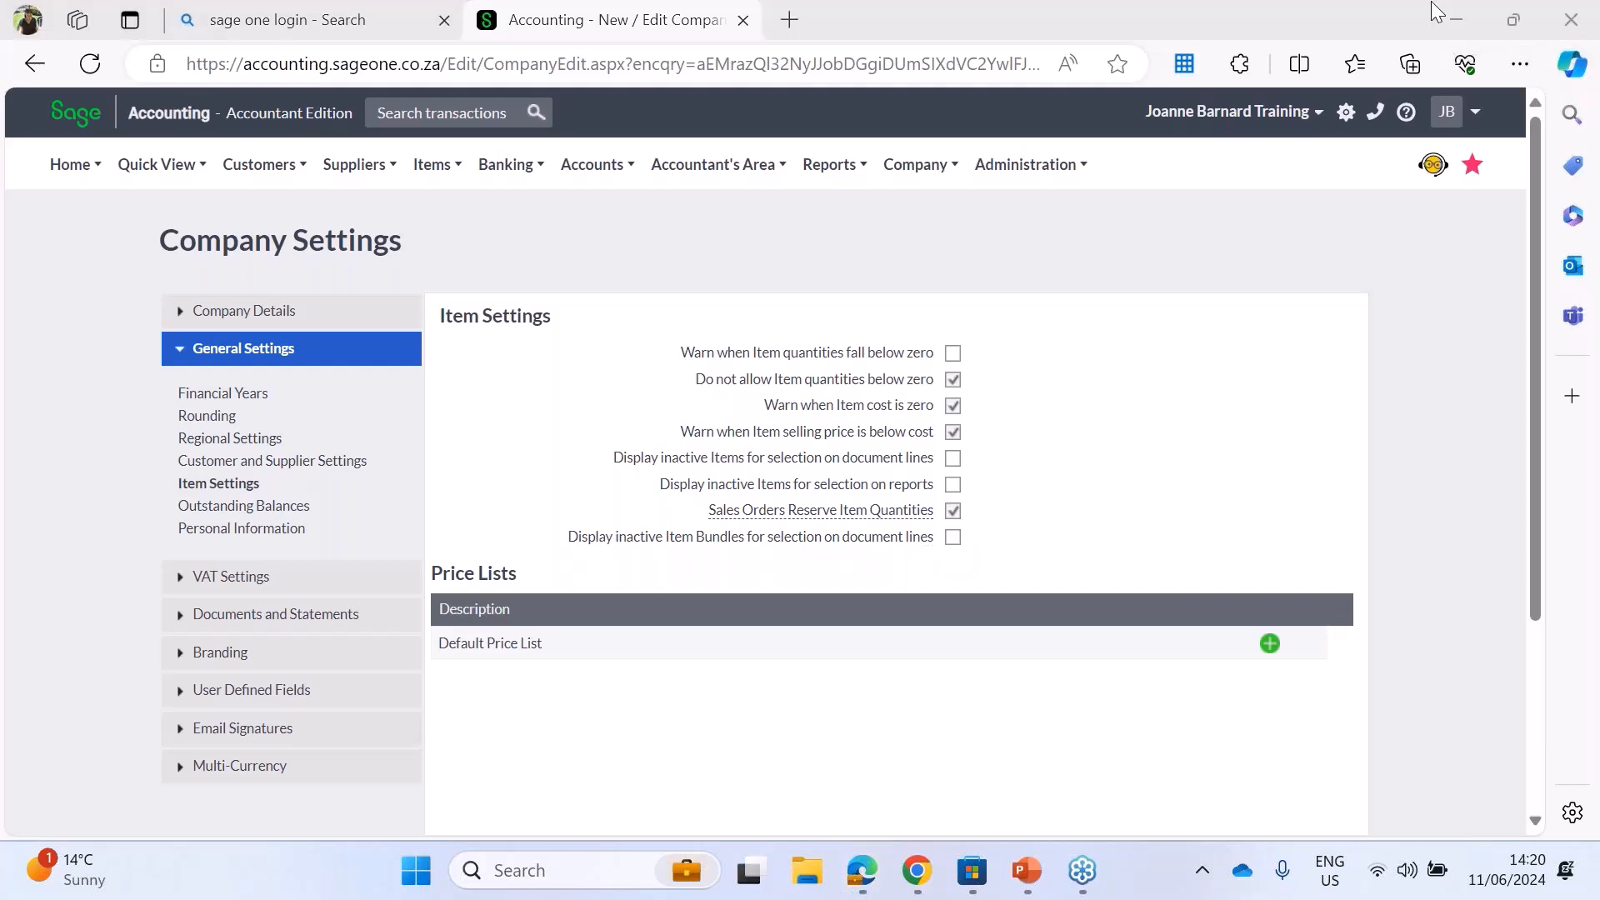
Step: Add a second price list, naming the default one Retail and the new one Wholesale
left_click(1270, 646)
left_click(545, 643)
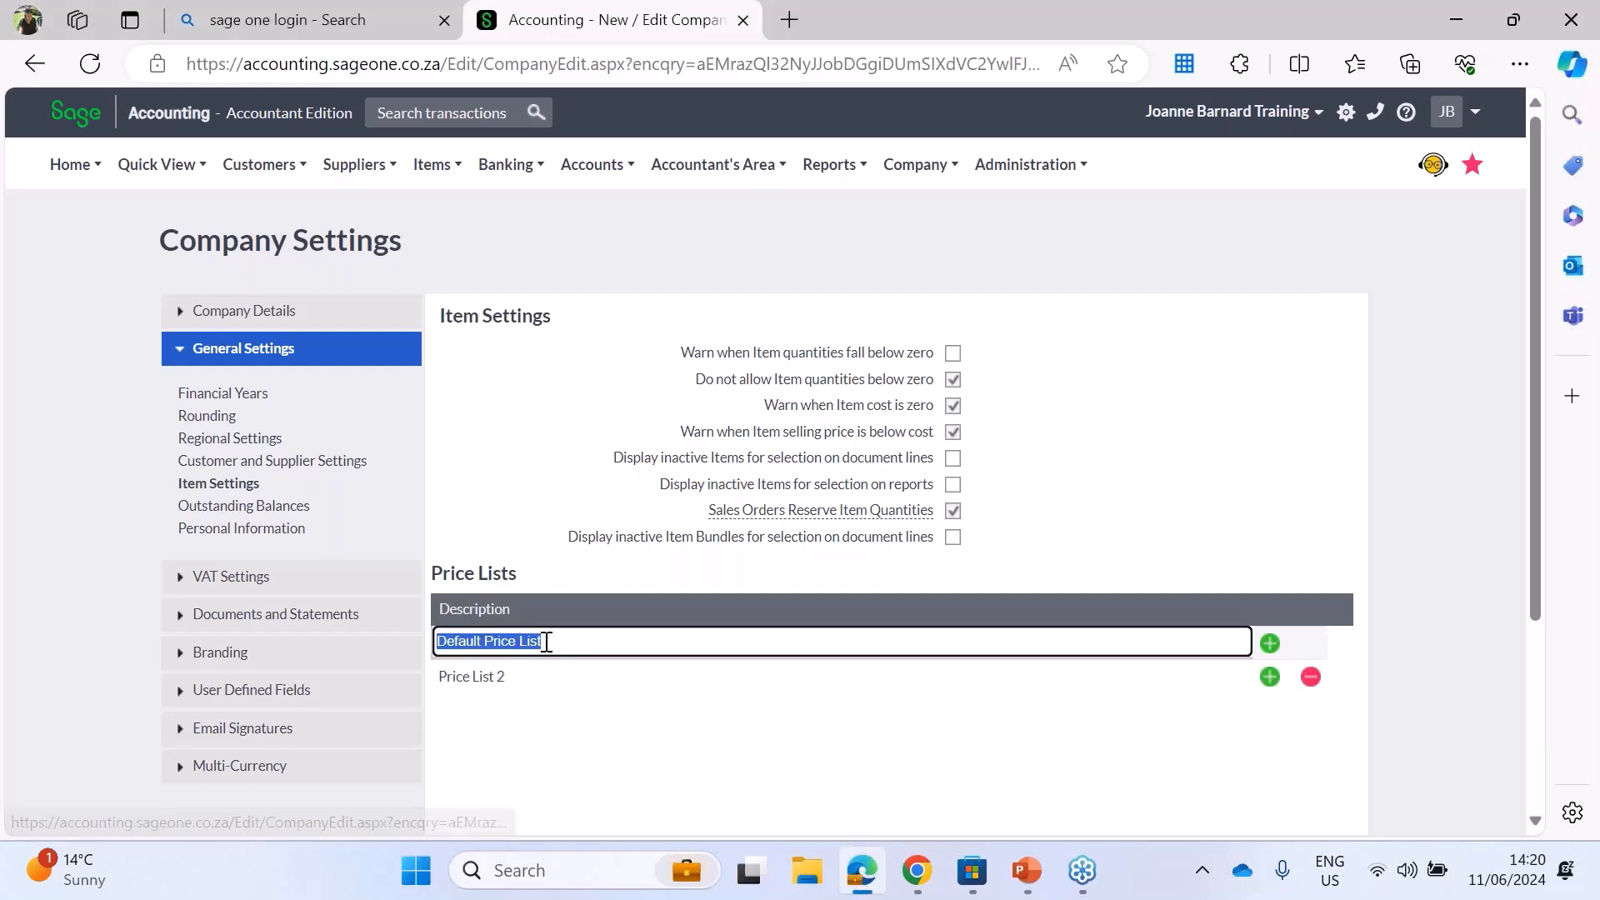
type("Retail")
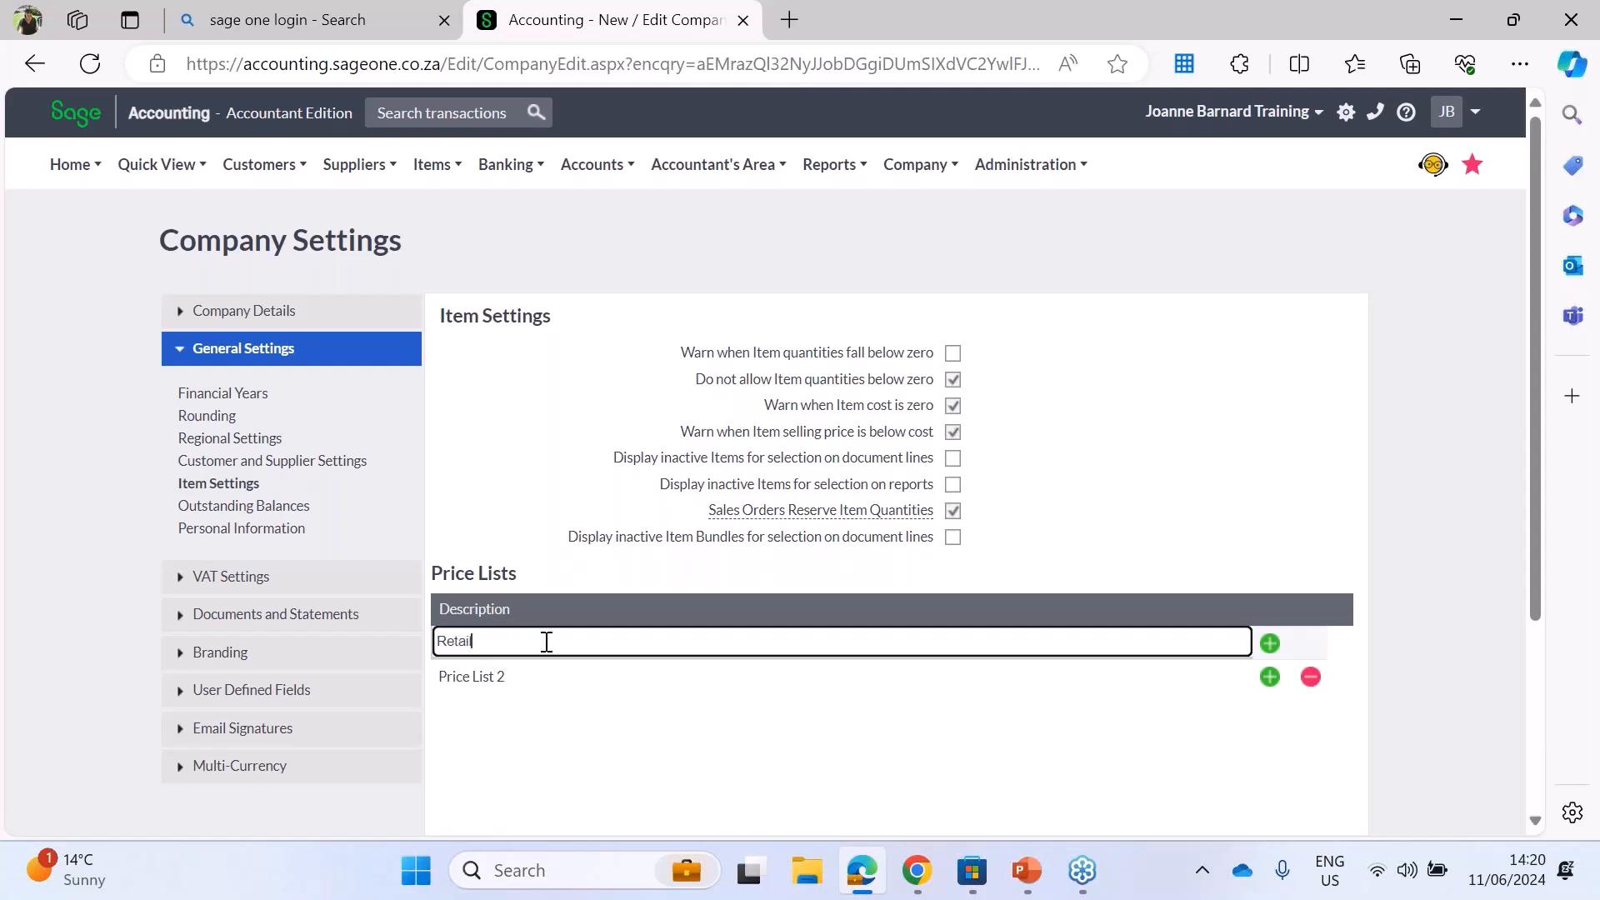
left_click(497, 675)
type("Wh")
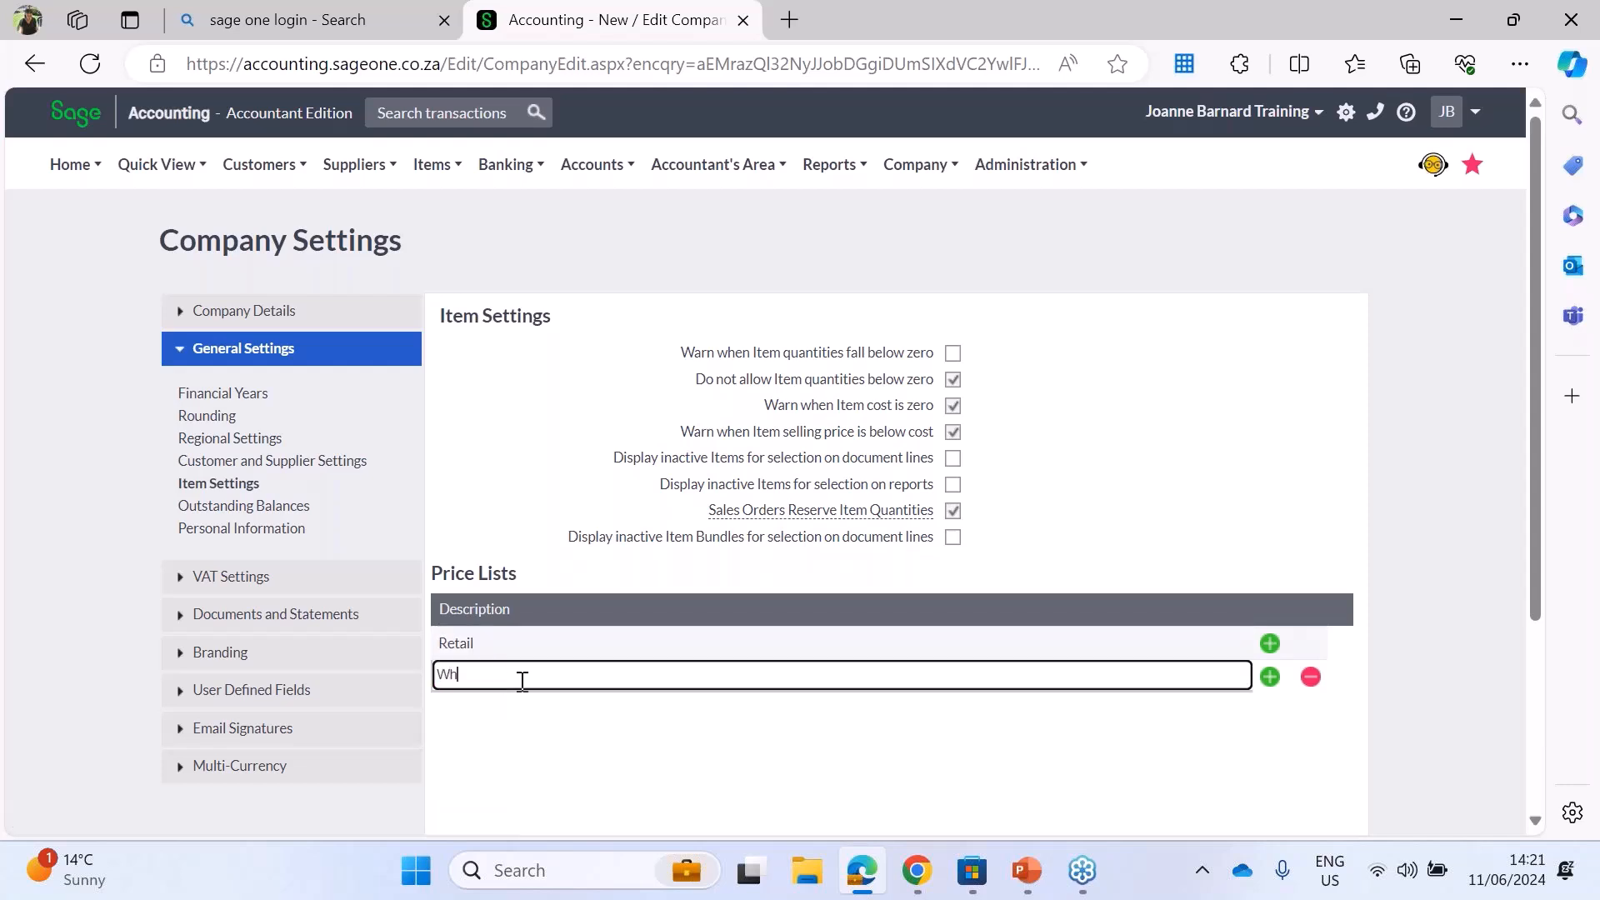
type("olesale")
left_click(1243, 774)
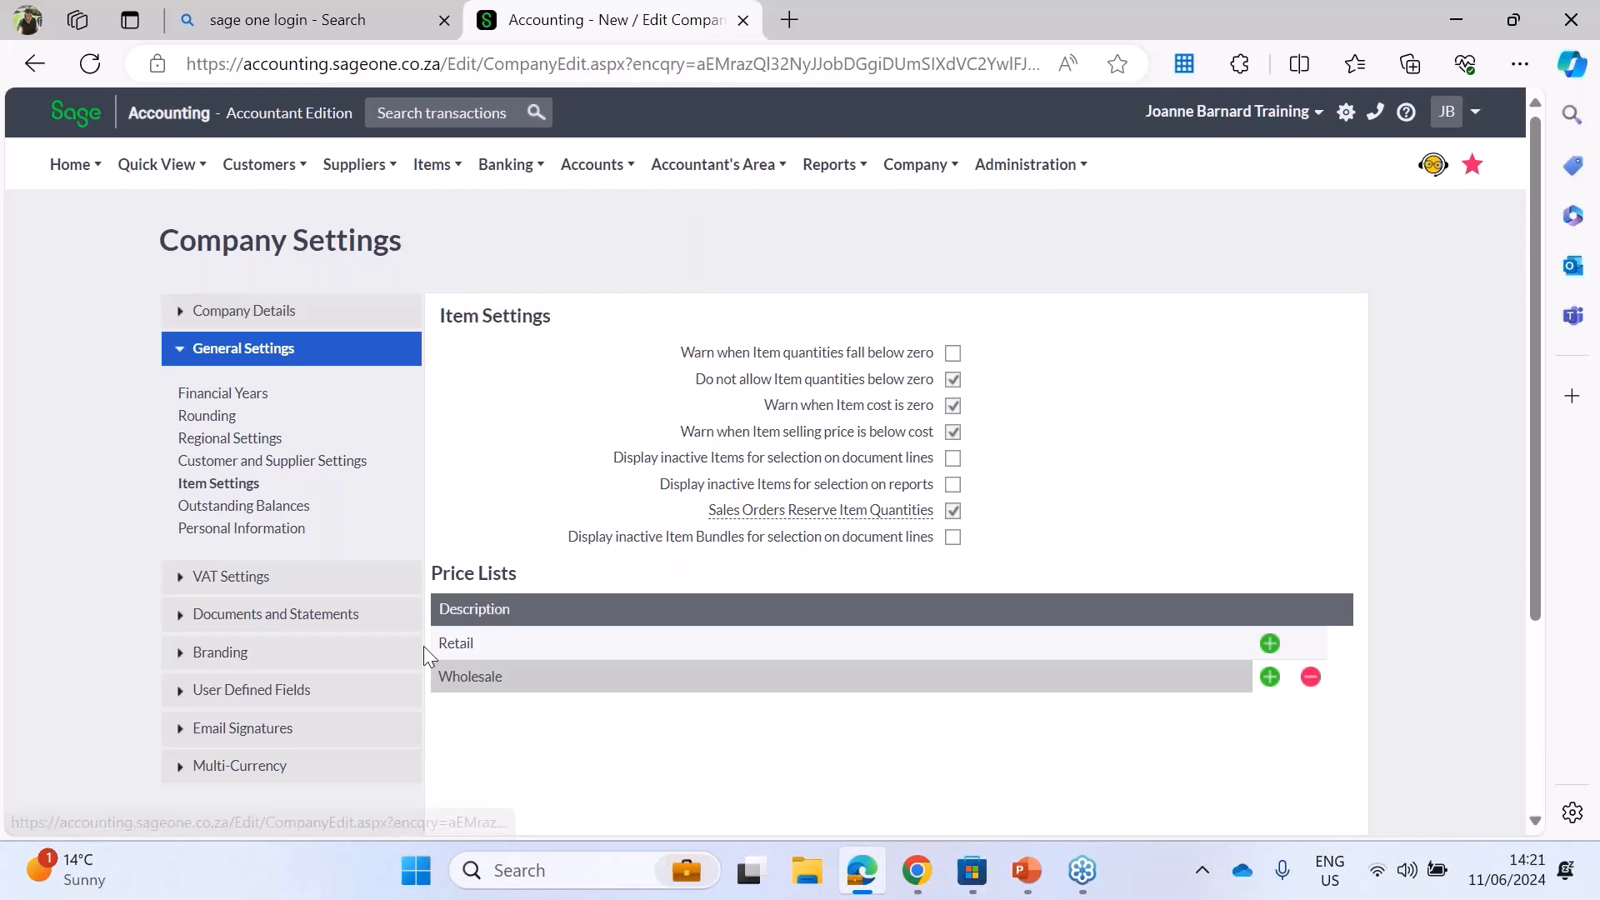
Step: Try turning off Monthly ageing in the Outstanding Balances settings and turn it back on
left_click(231, 508)
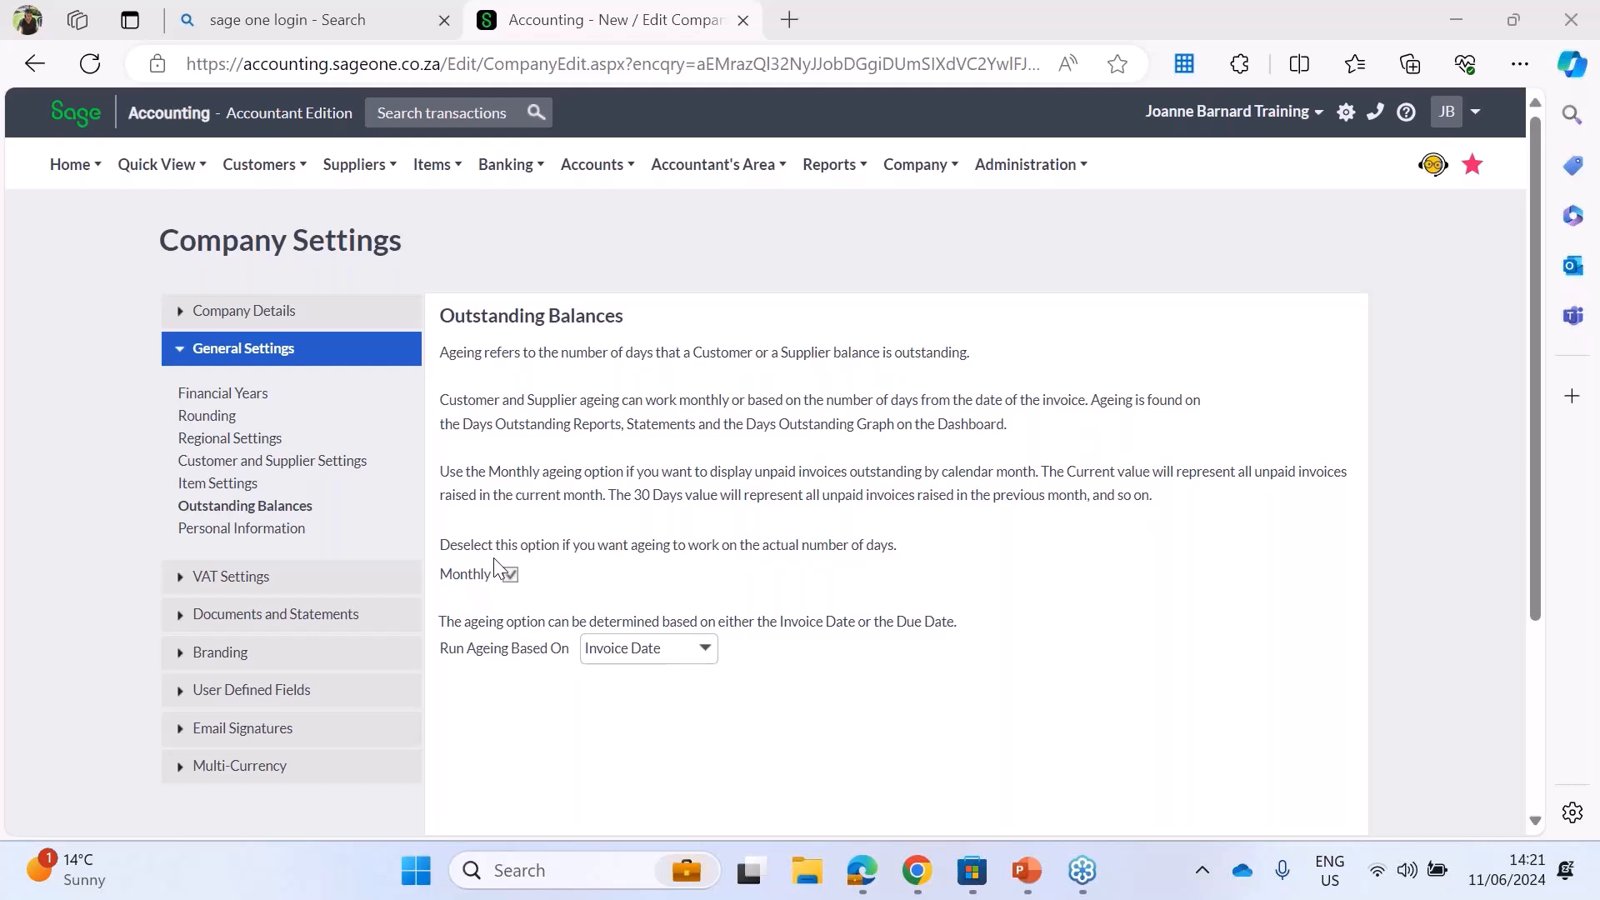
left_click(511, 575)
left_click(510, 574)
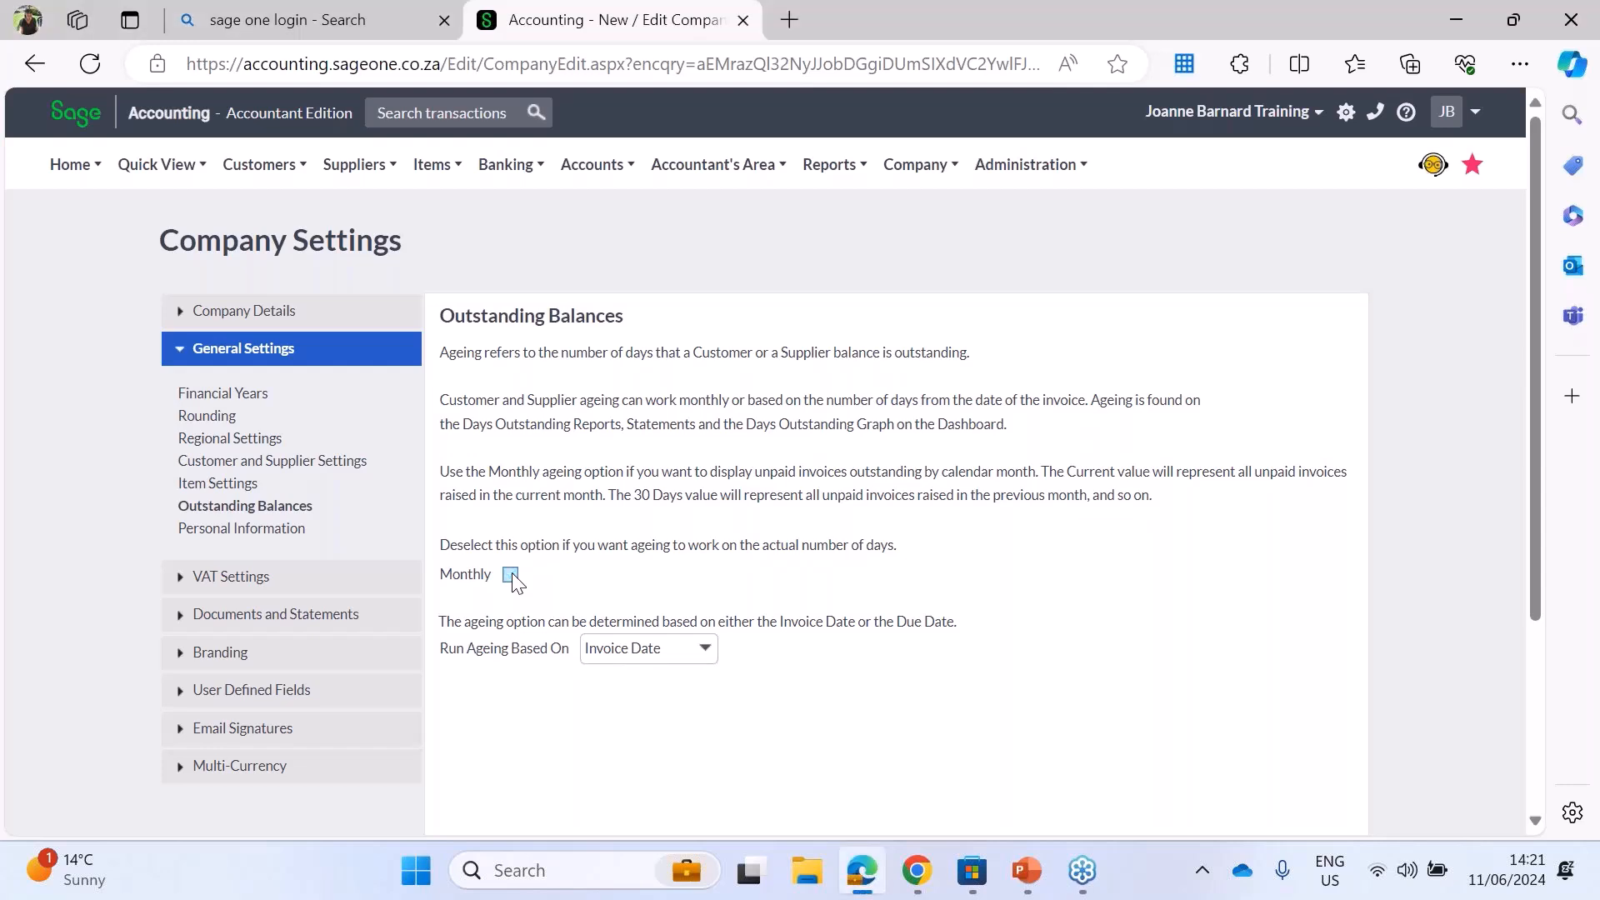
left_click(706, 657)
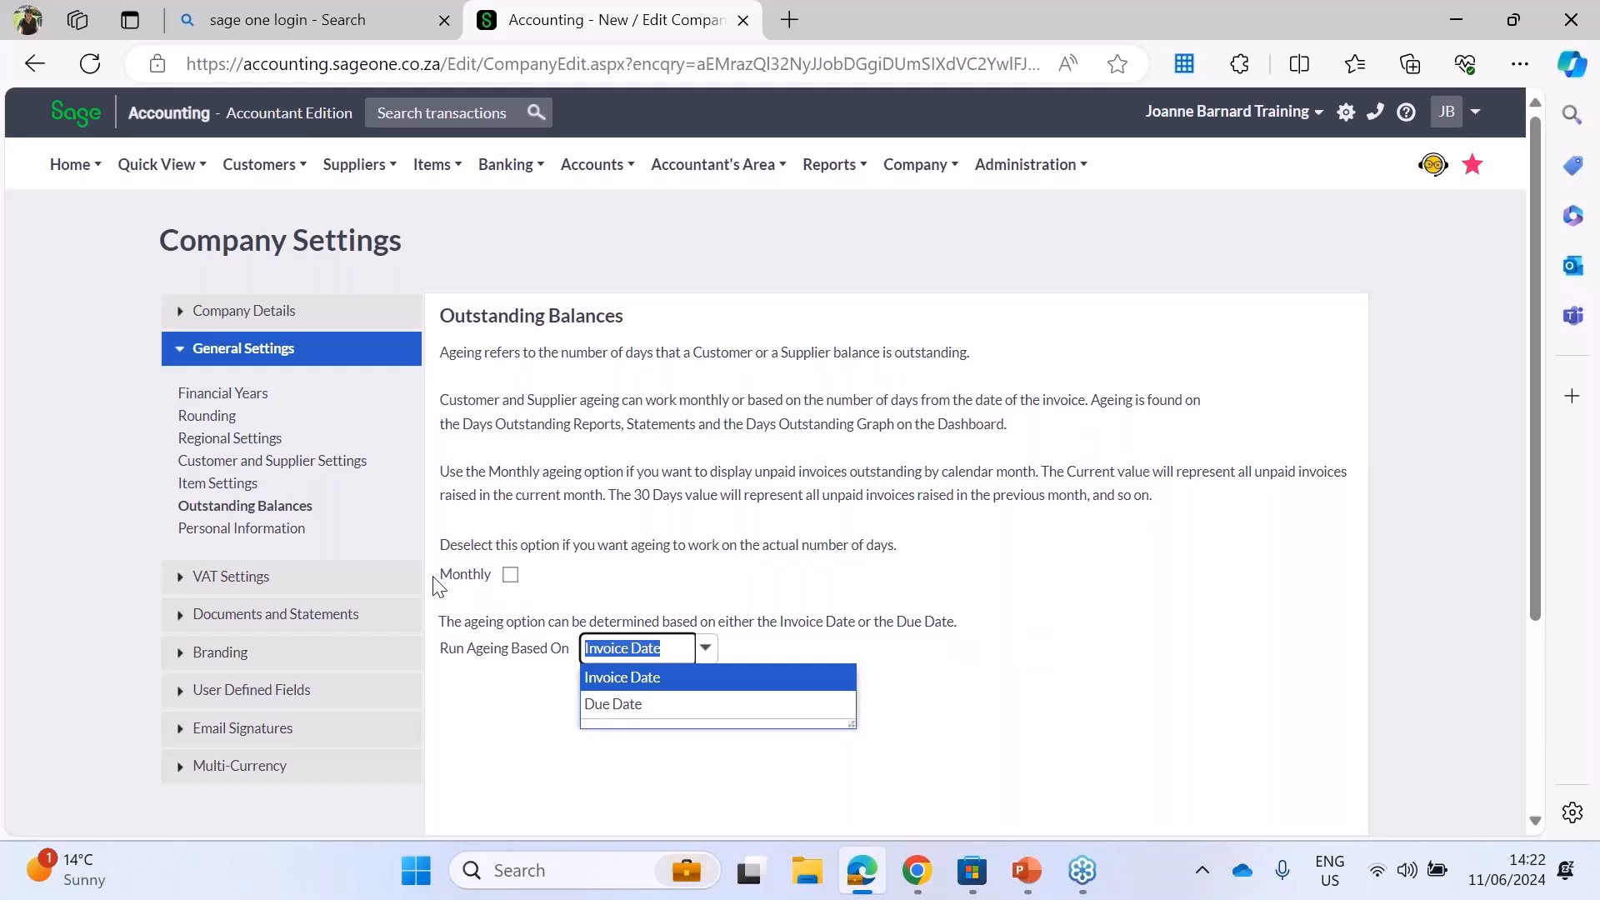
left_click(511, 575)
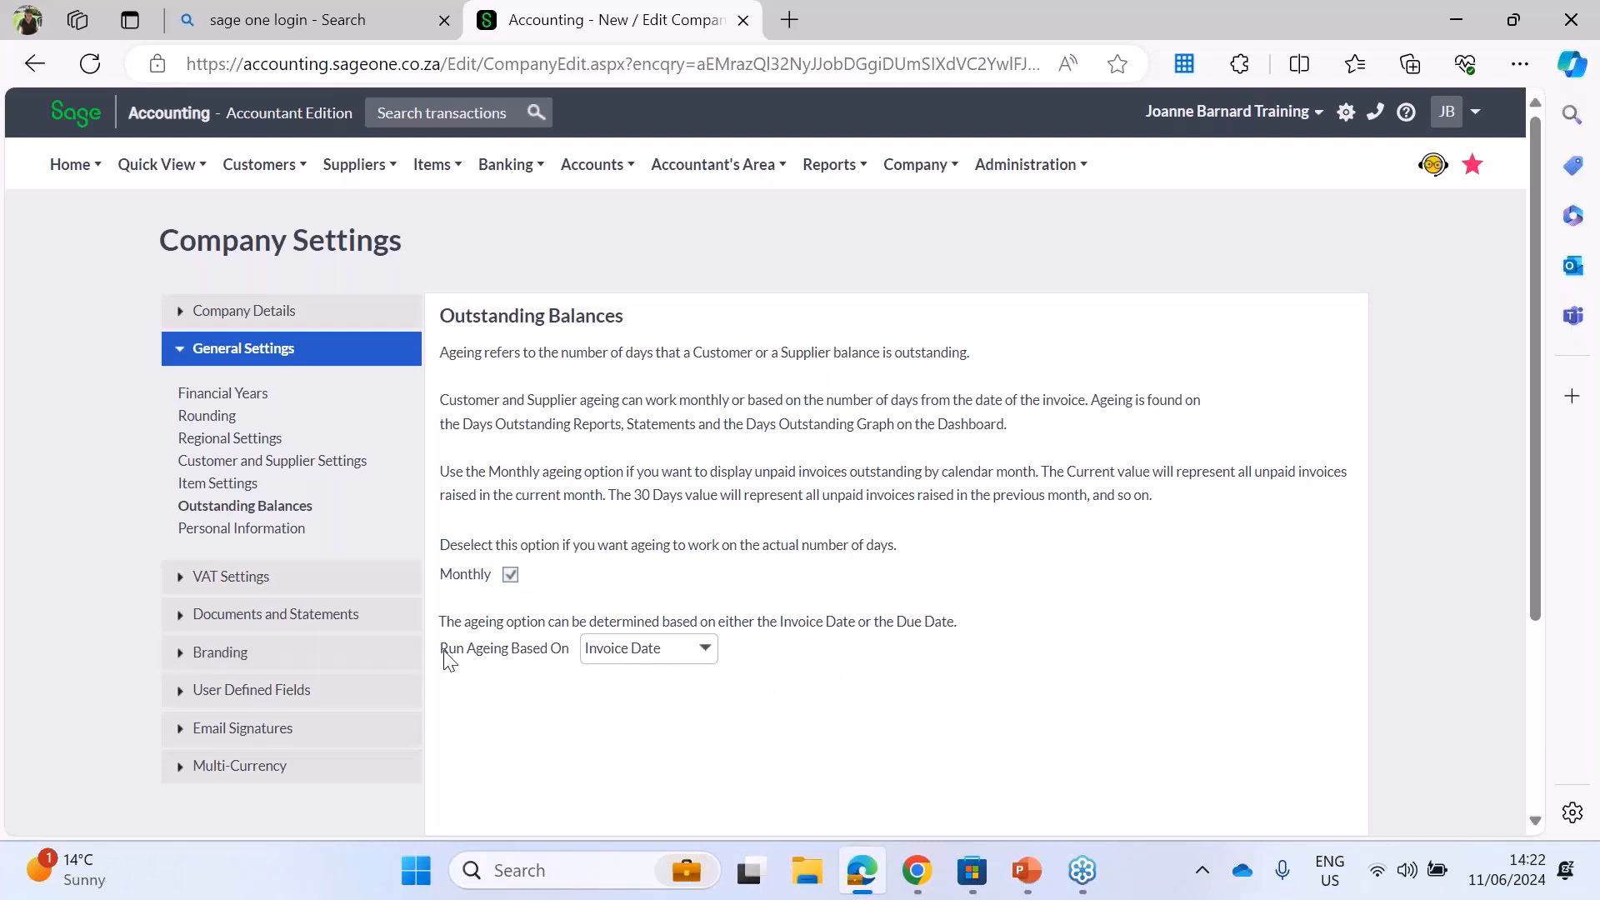
Step: Try running the ageing based on Due Date and set it back to Invoice Date
left_click(706, 649)
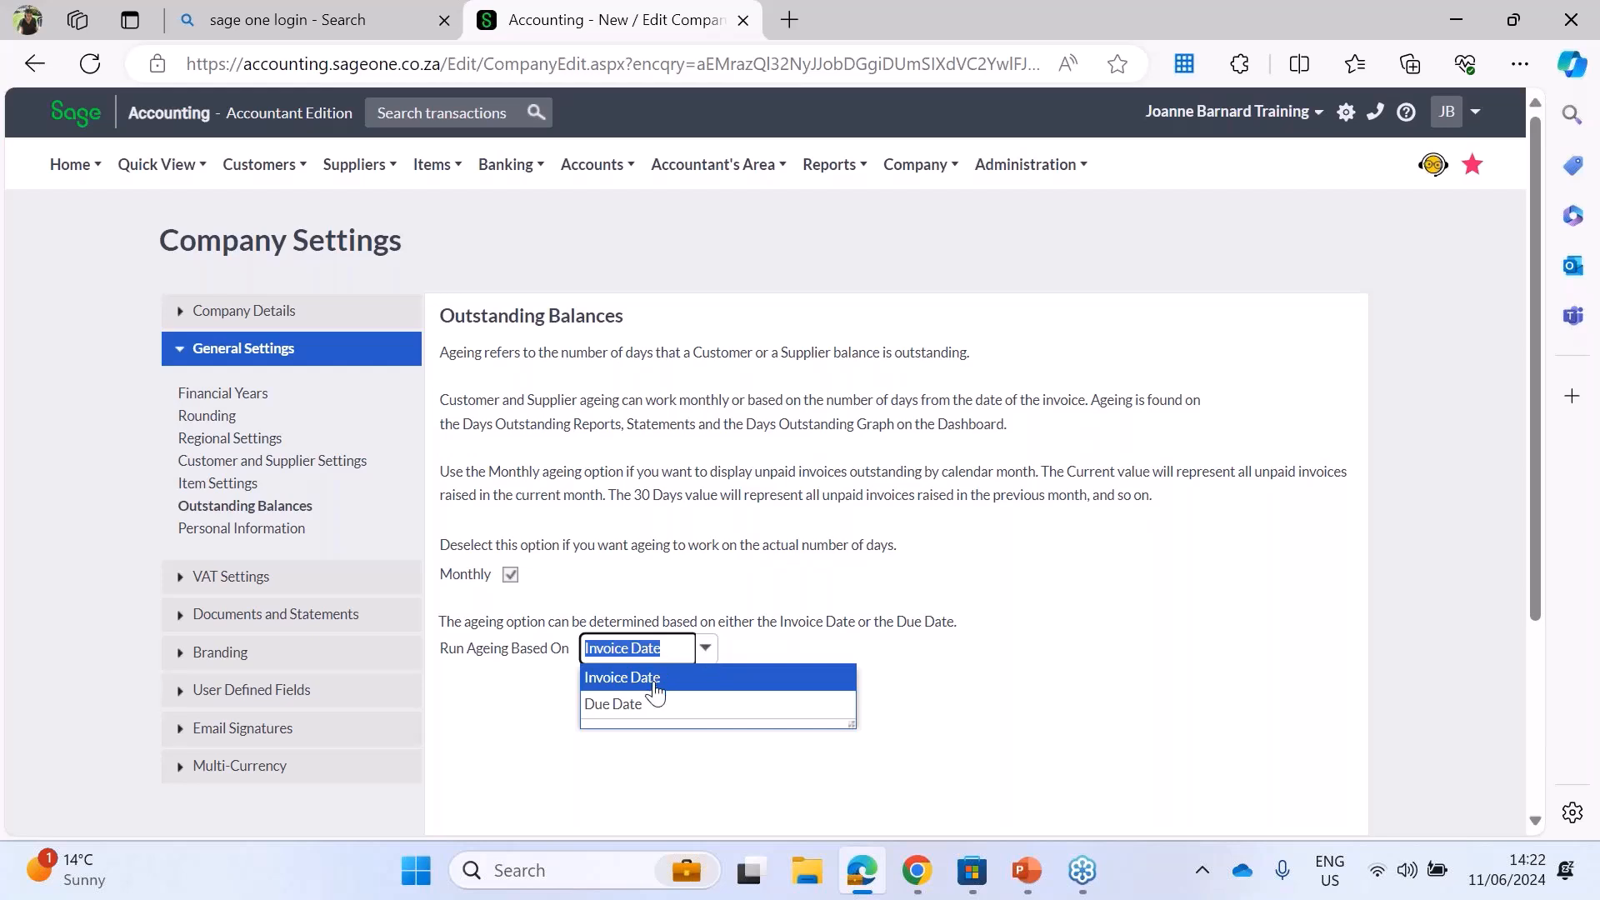
left_click(633, 704)
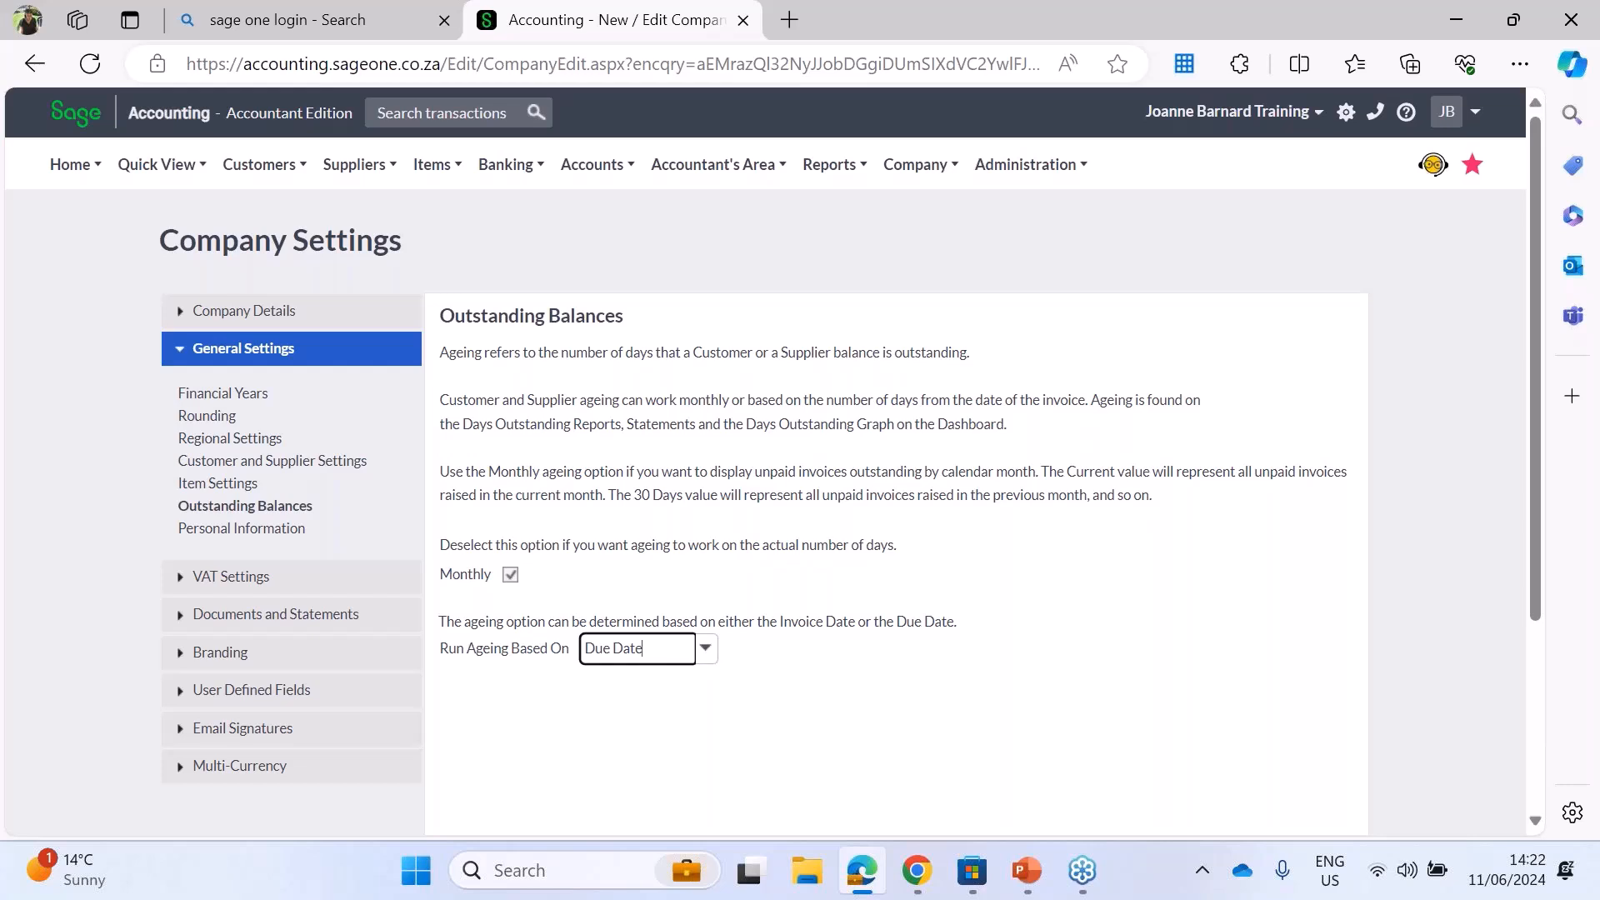
left_click(642, 656)
left_click(634, 676)
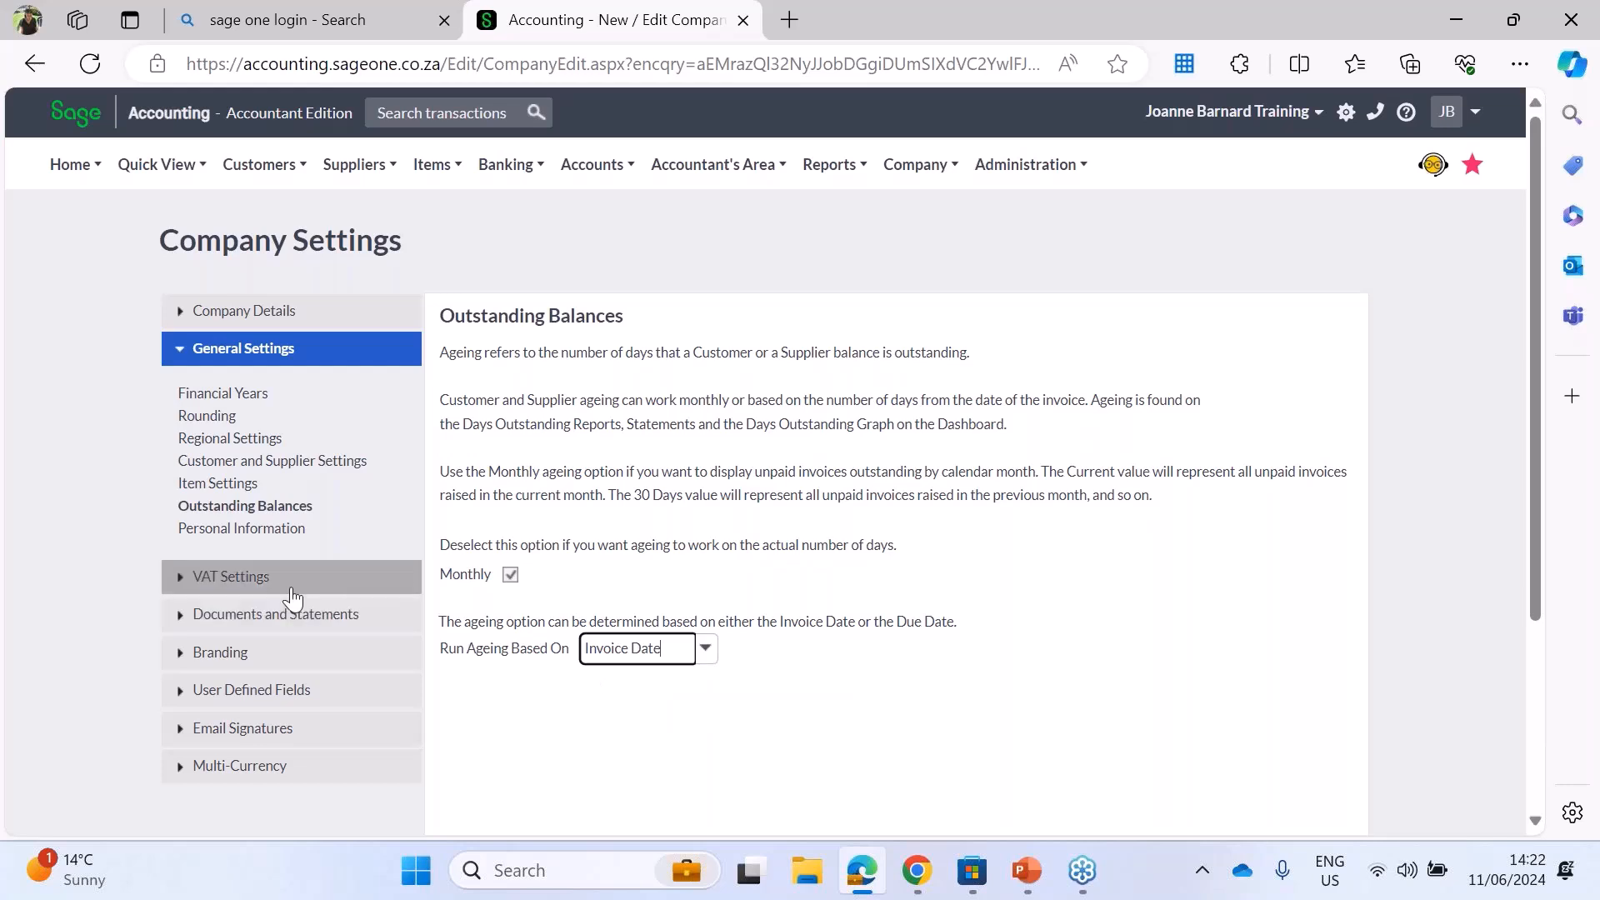
Step: Examine the personal information retention settings and the terms for consenting to VAT 201 cross-border data transfer
left_click(219, 534)
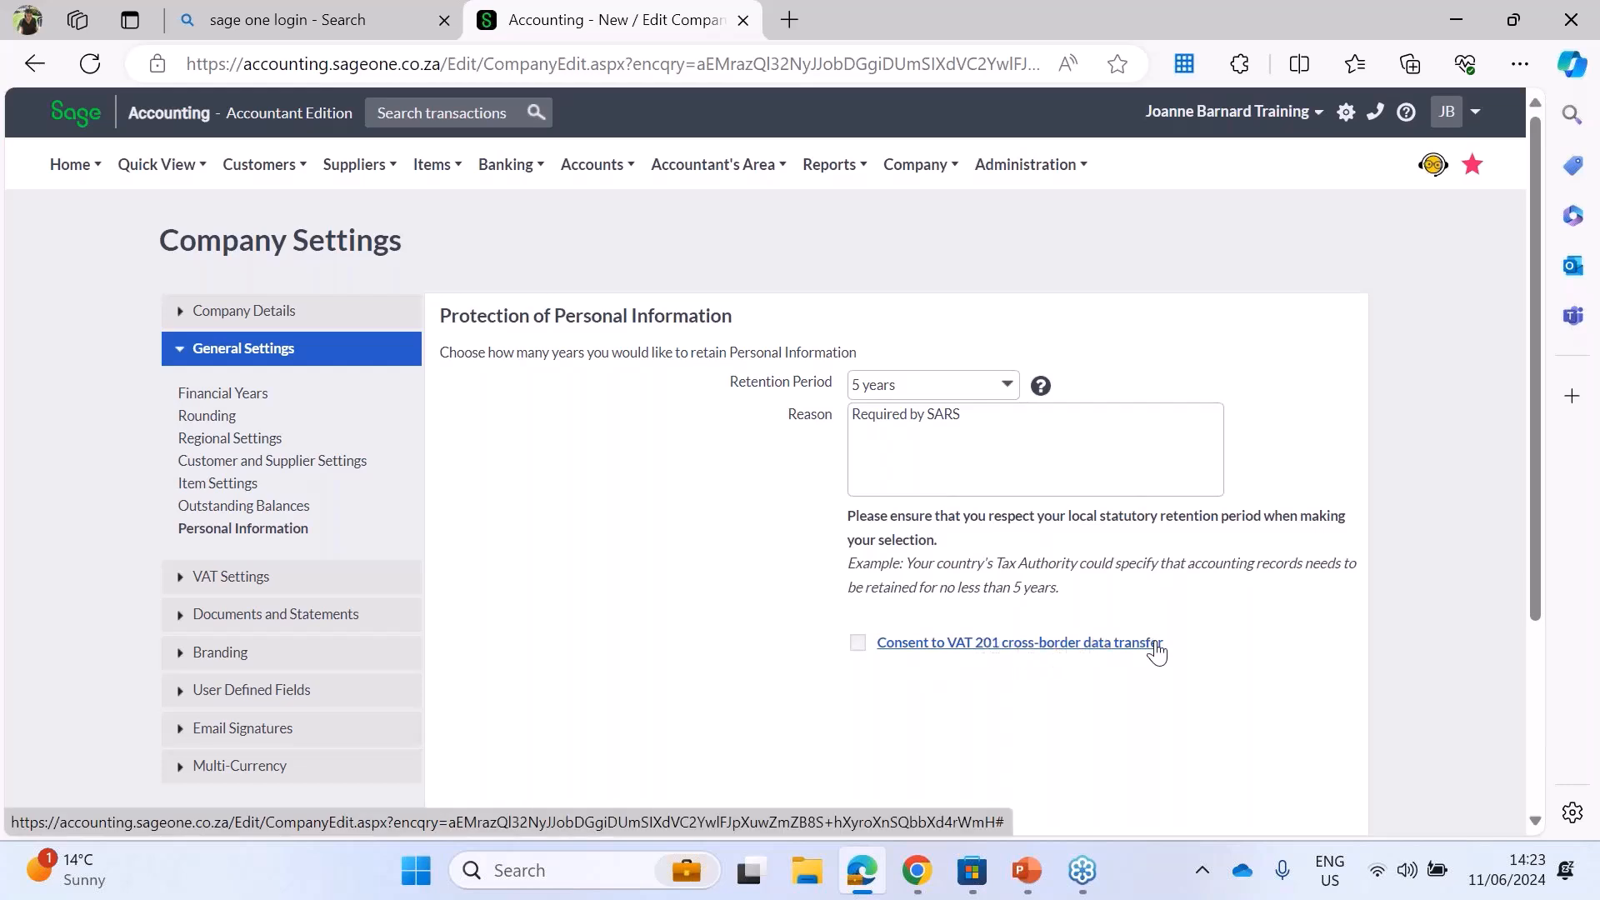
left_click(967, 649)
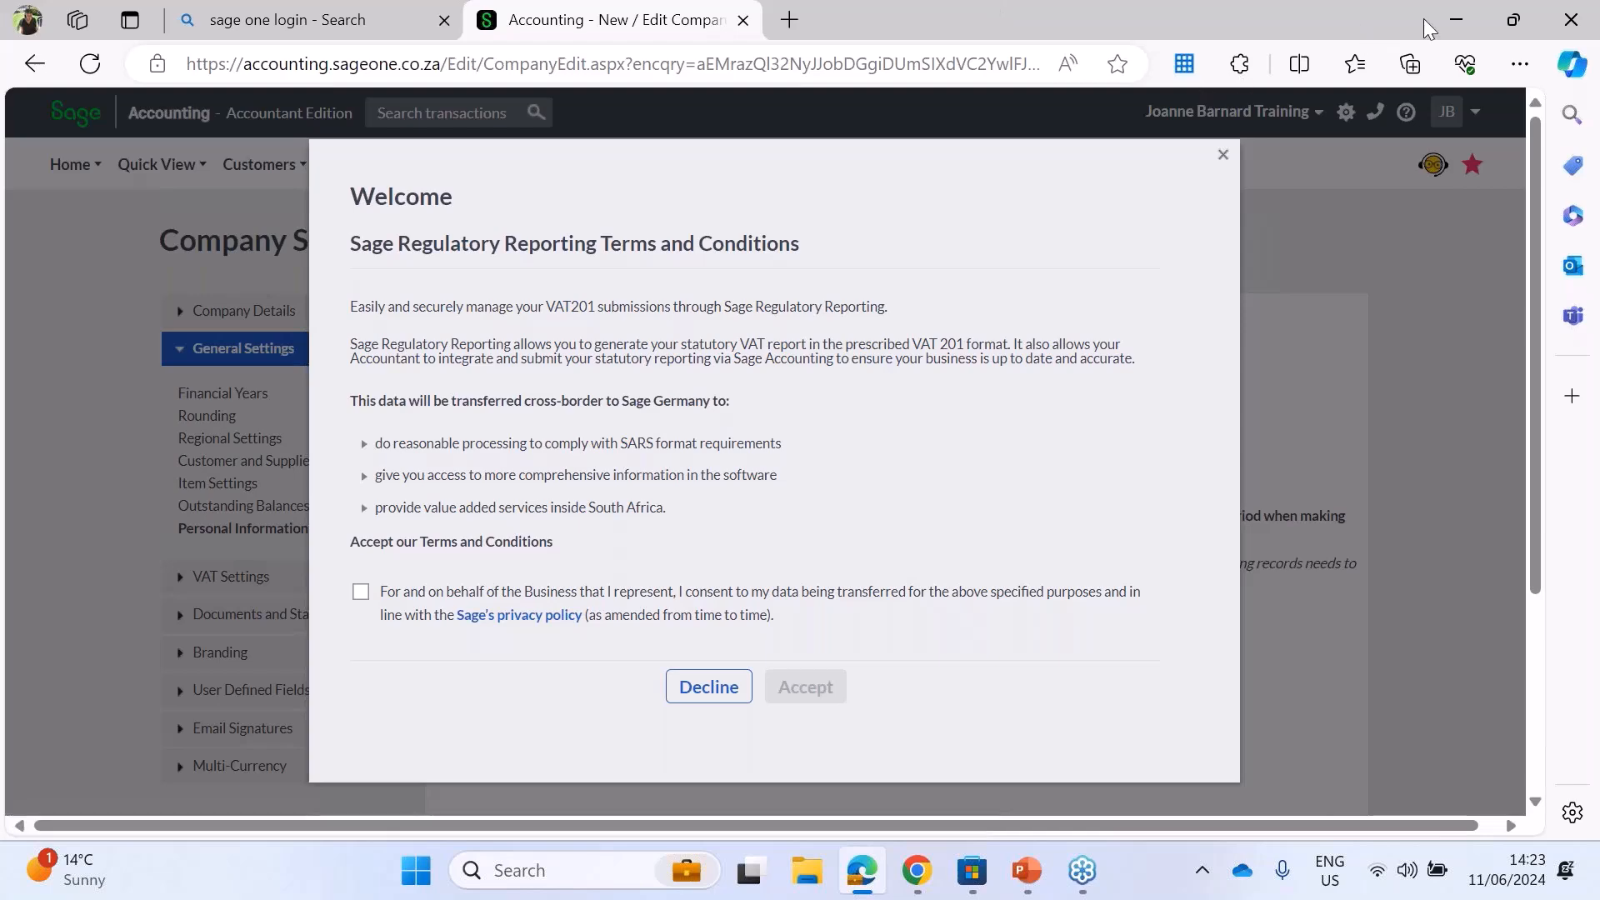
left_click(1223, 155)
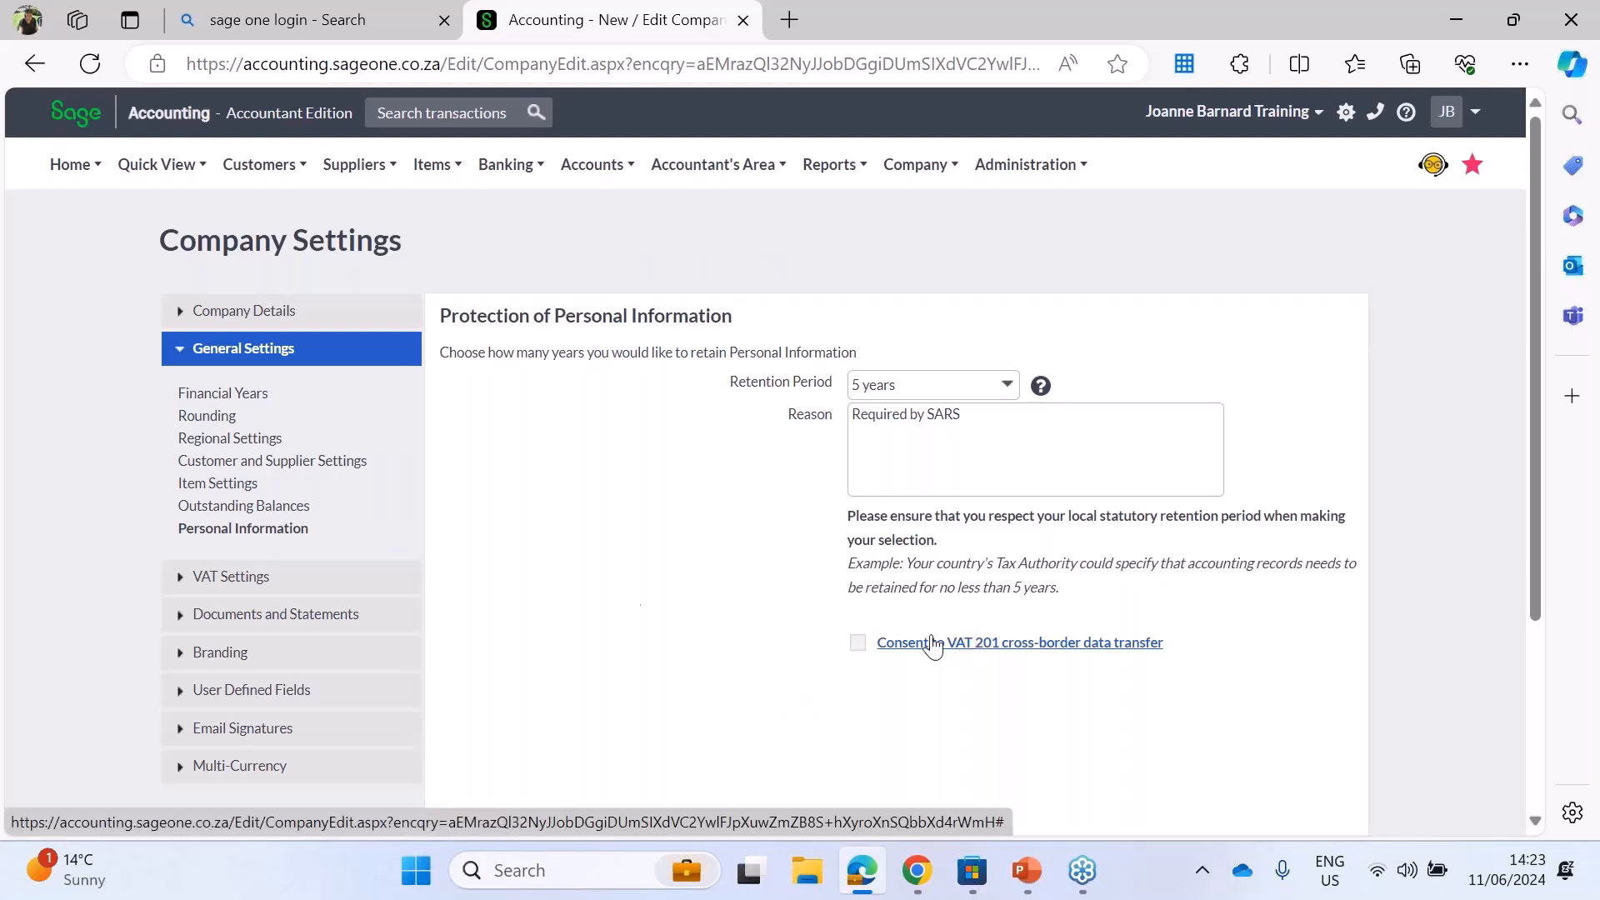
Step: In the VAT settings, try the No VAT and Payment Based systems and set the VAT system back to Invoice Based
left_click(226, 581)
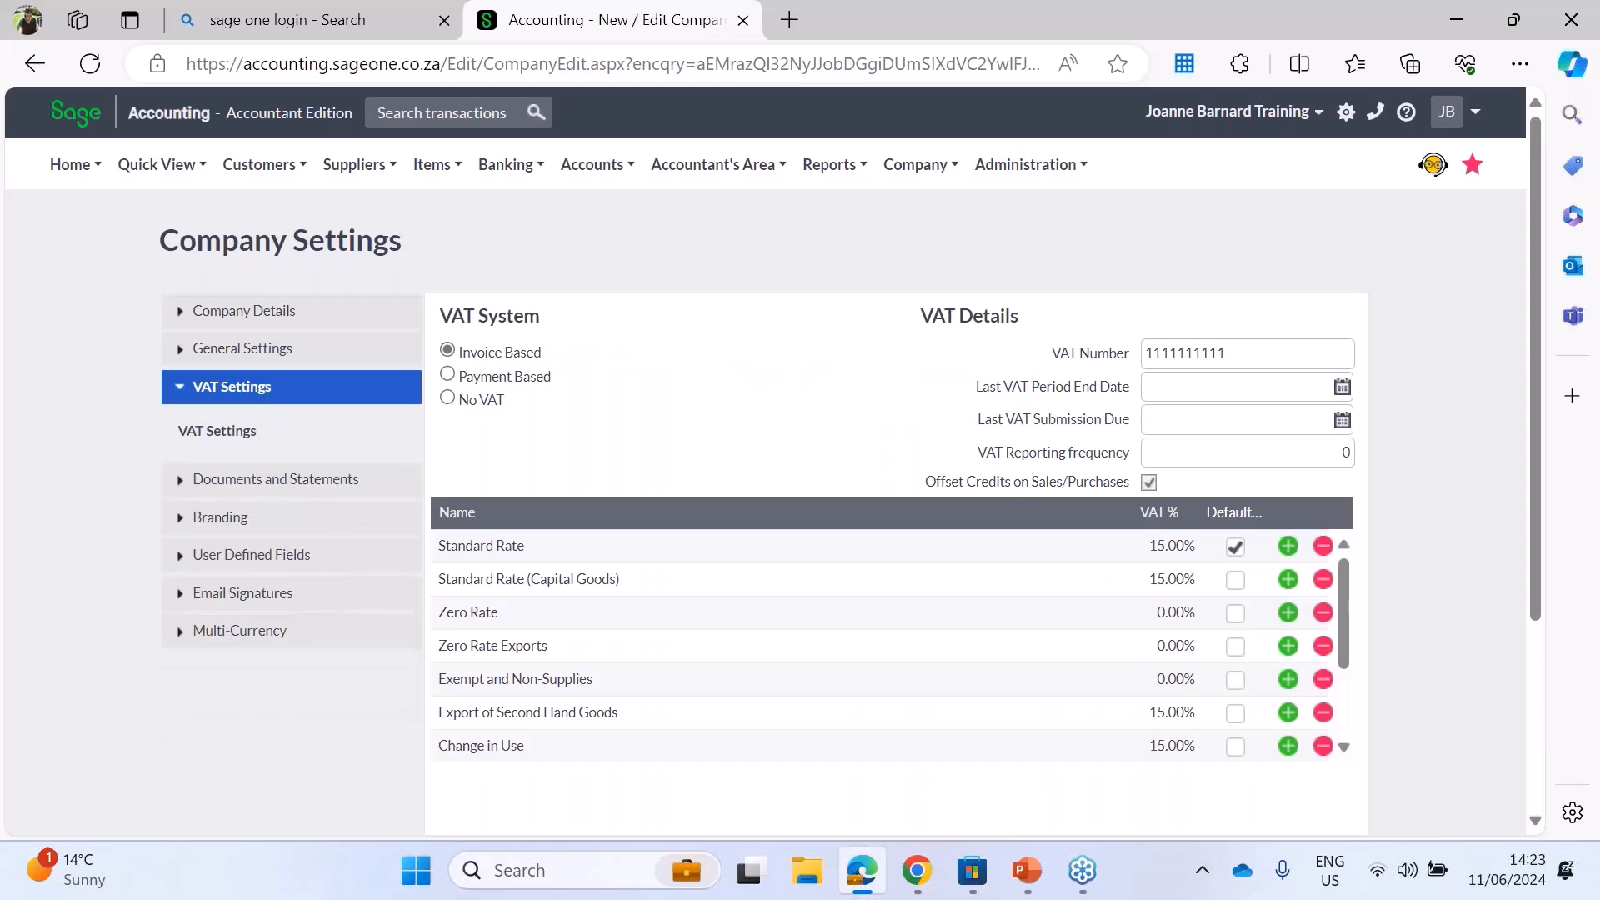
left_click(475, 400)
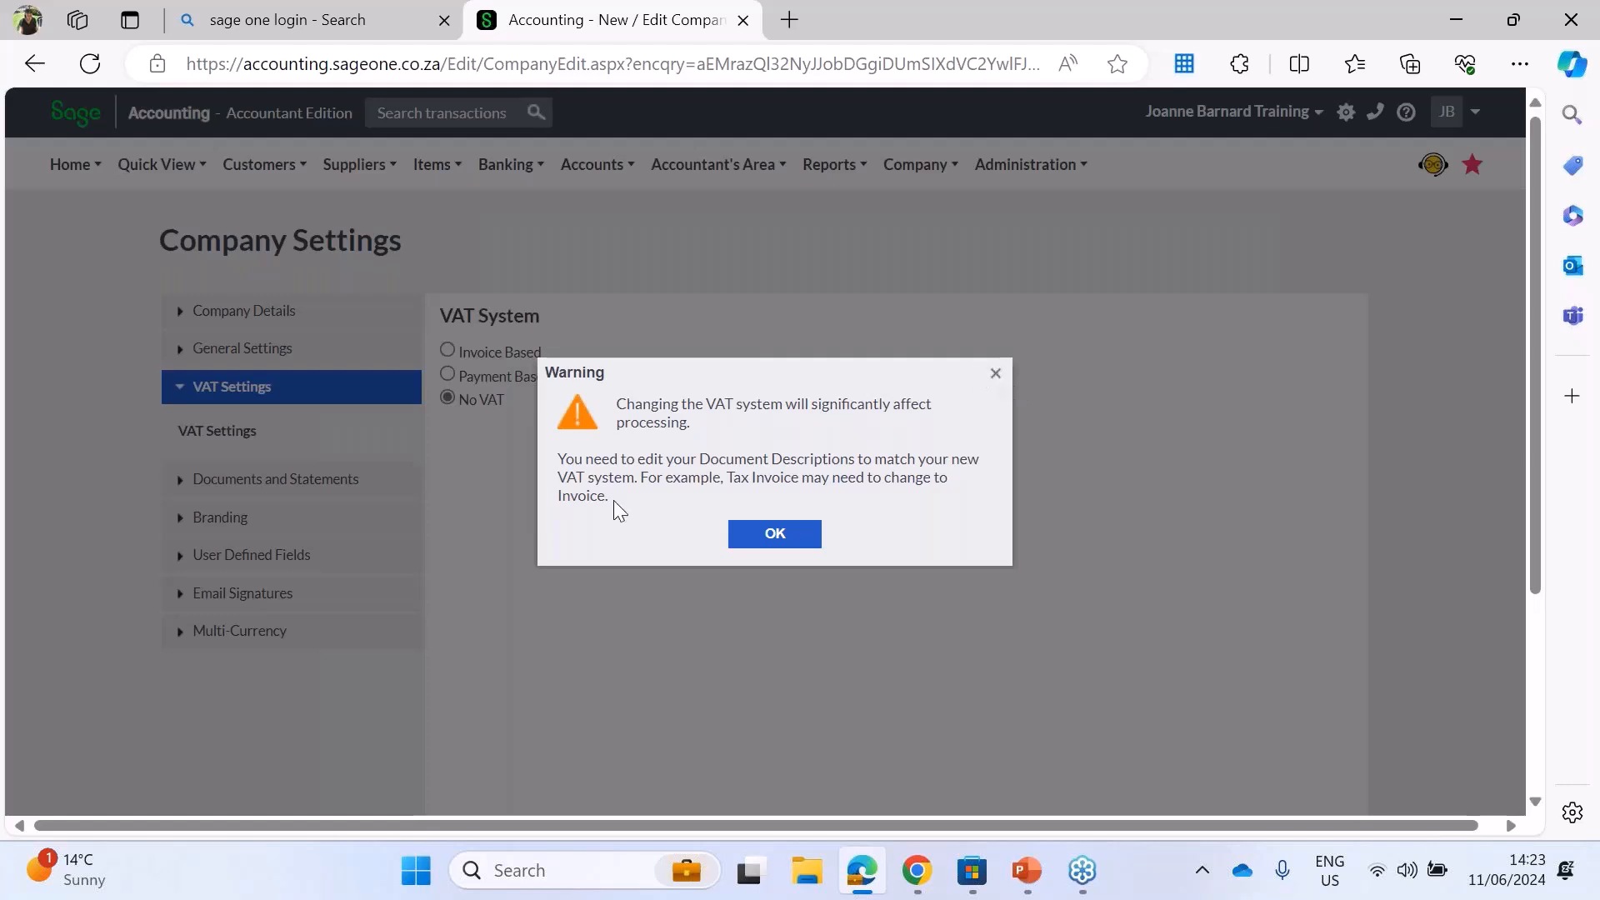
left_click(997, 374)
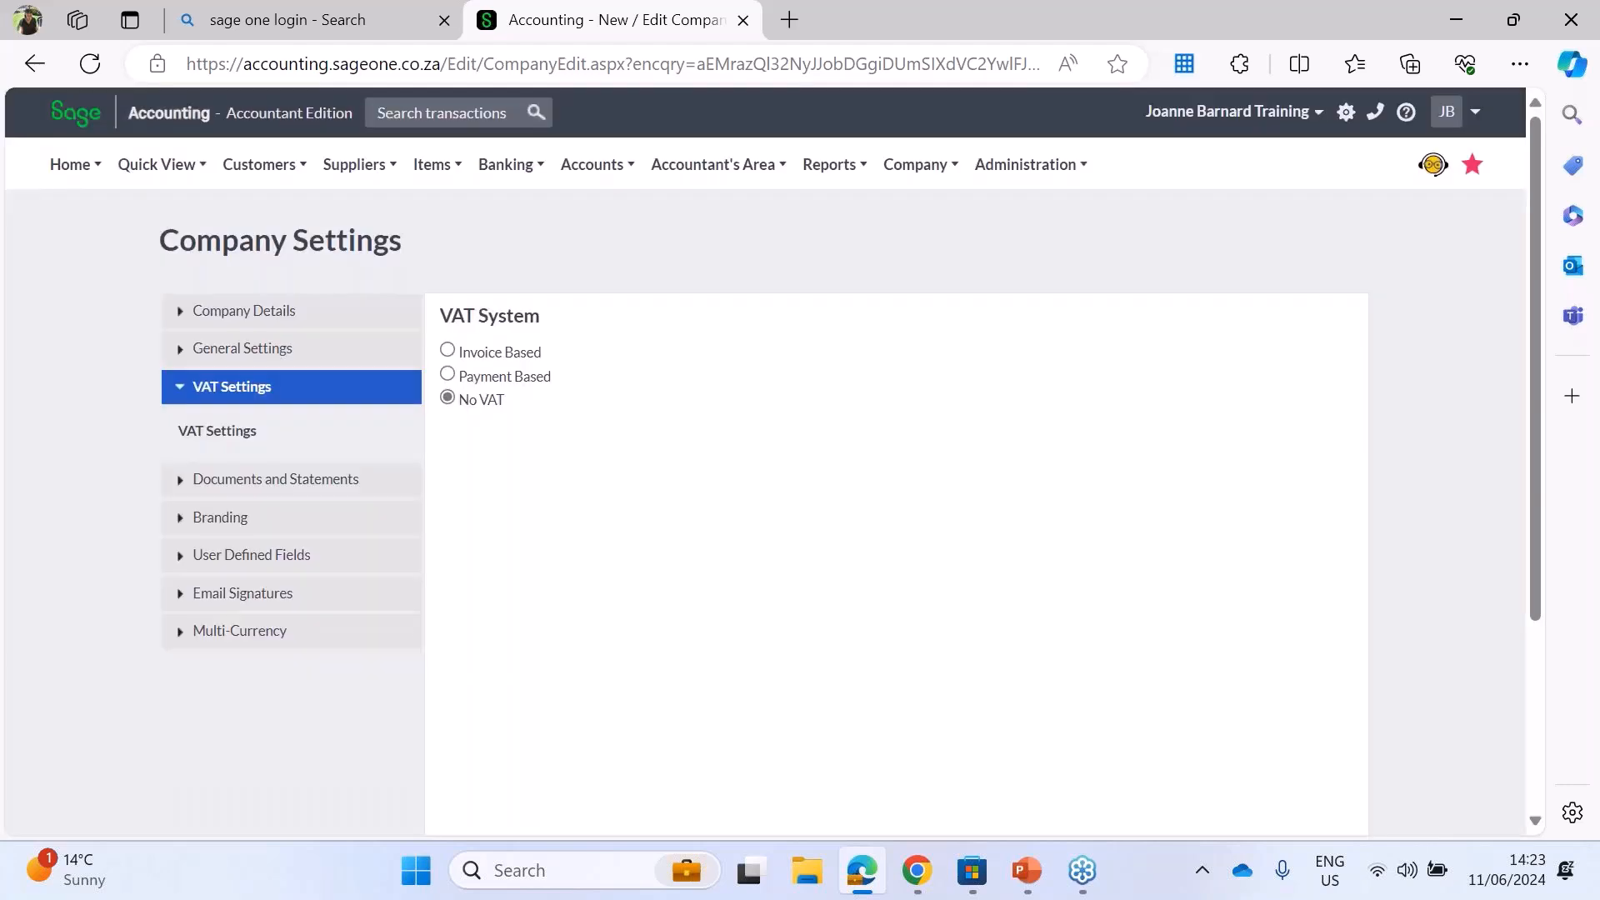
left_click(447, 374)
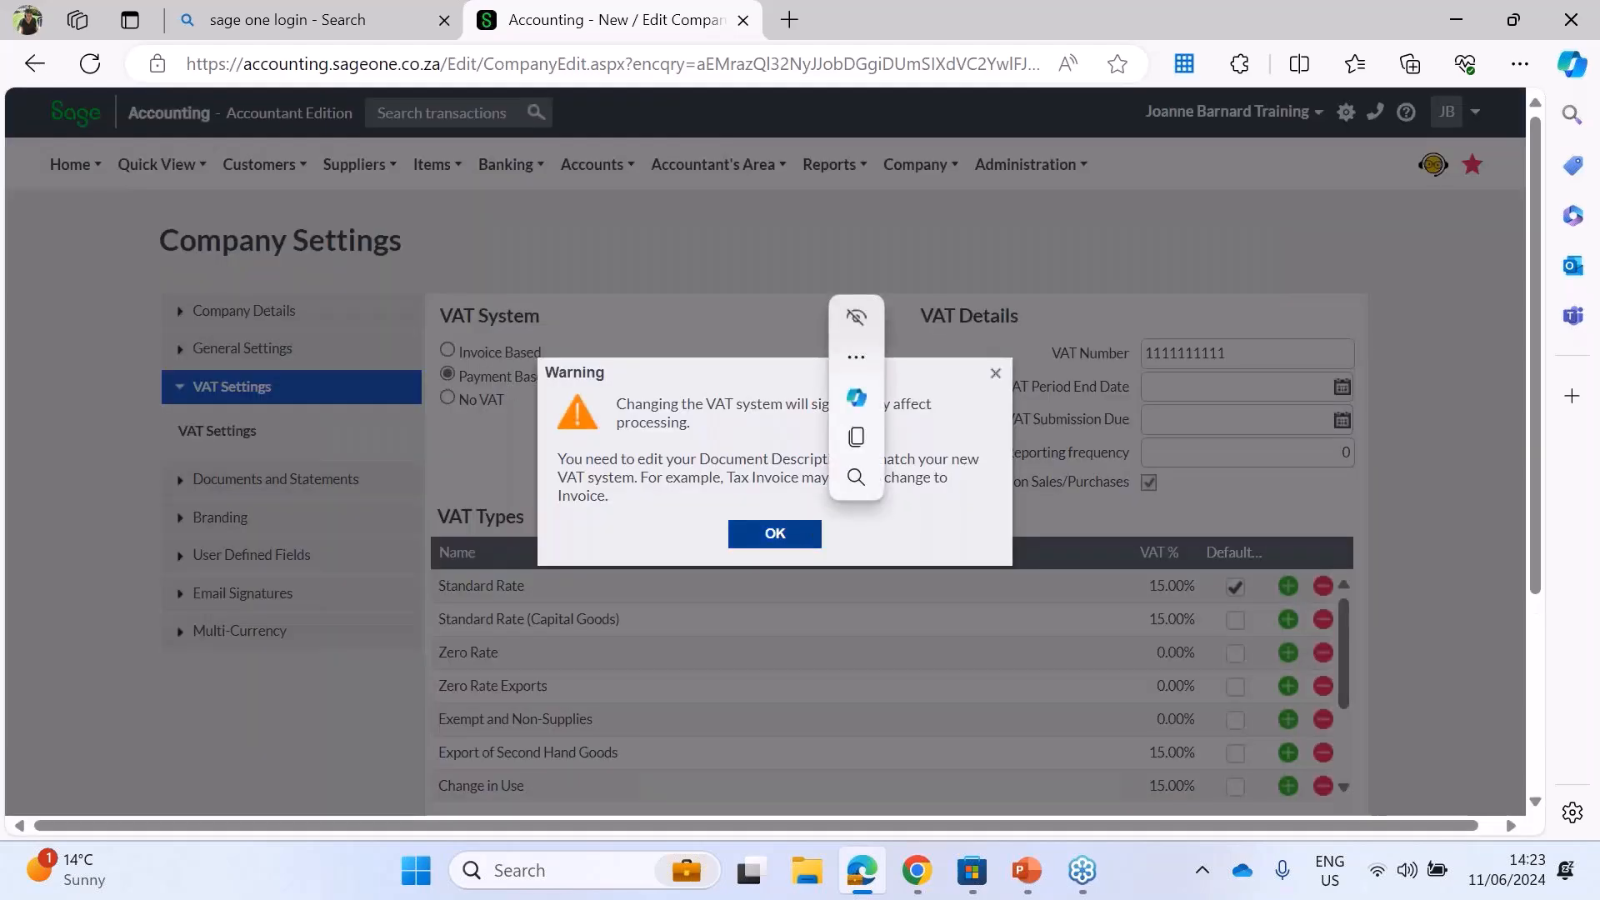
left_click(789, 535)
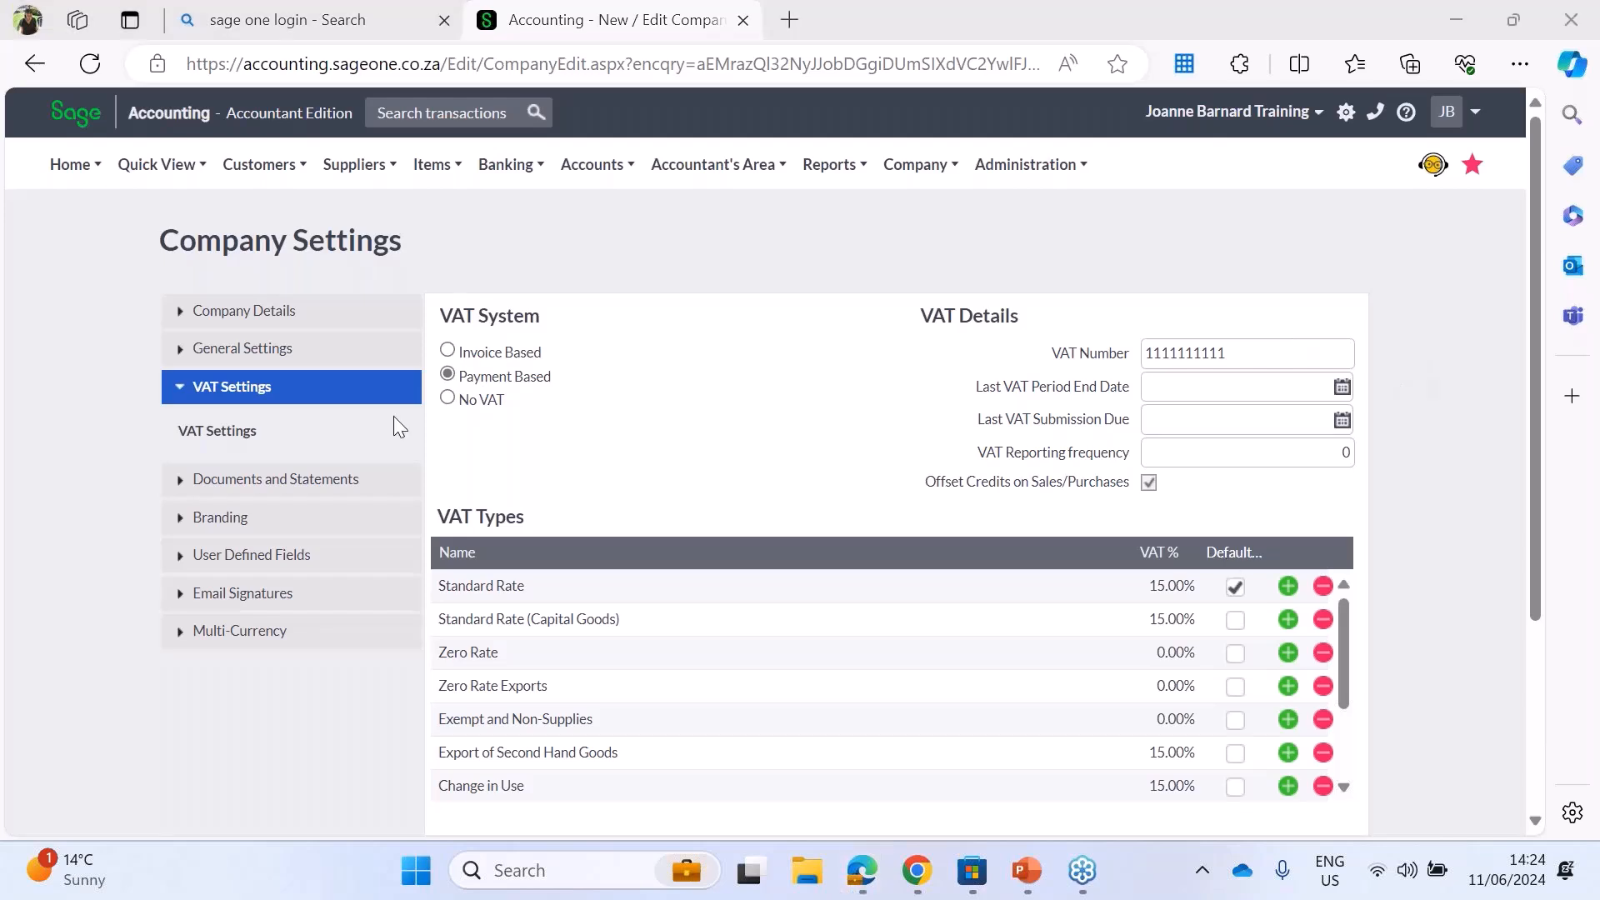
left_click(448, 351)
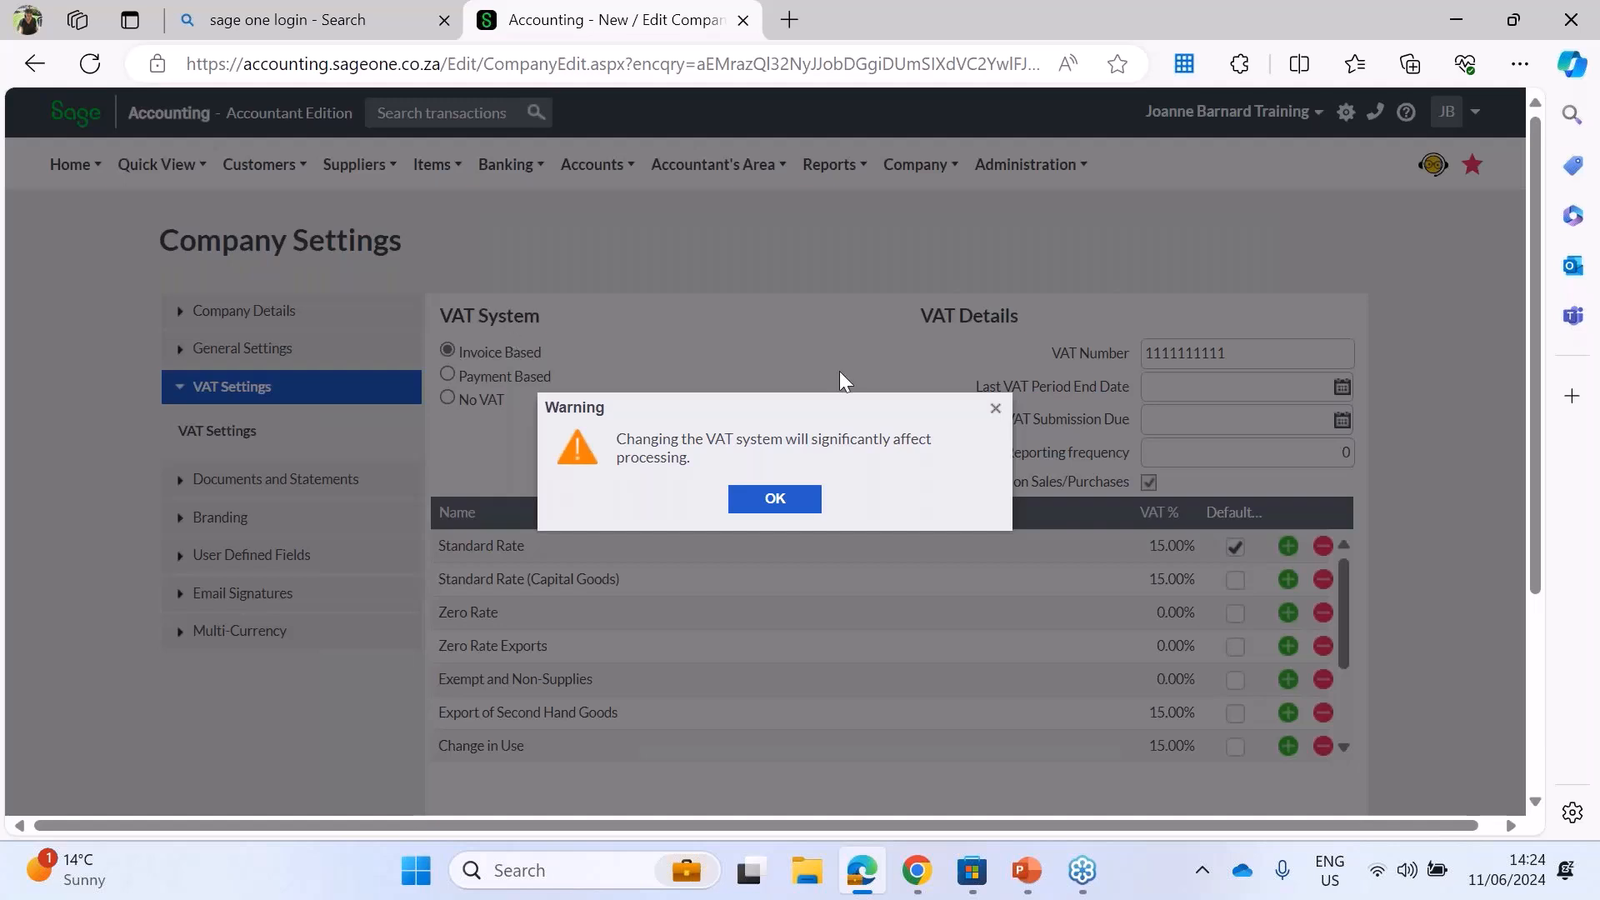
left_click(805, 509)
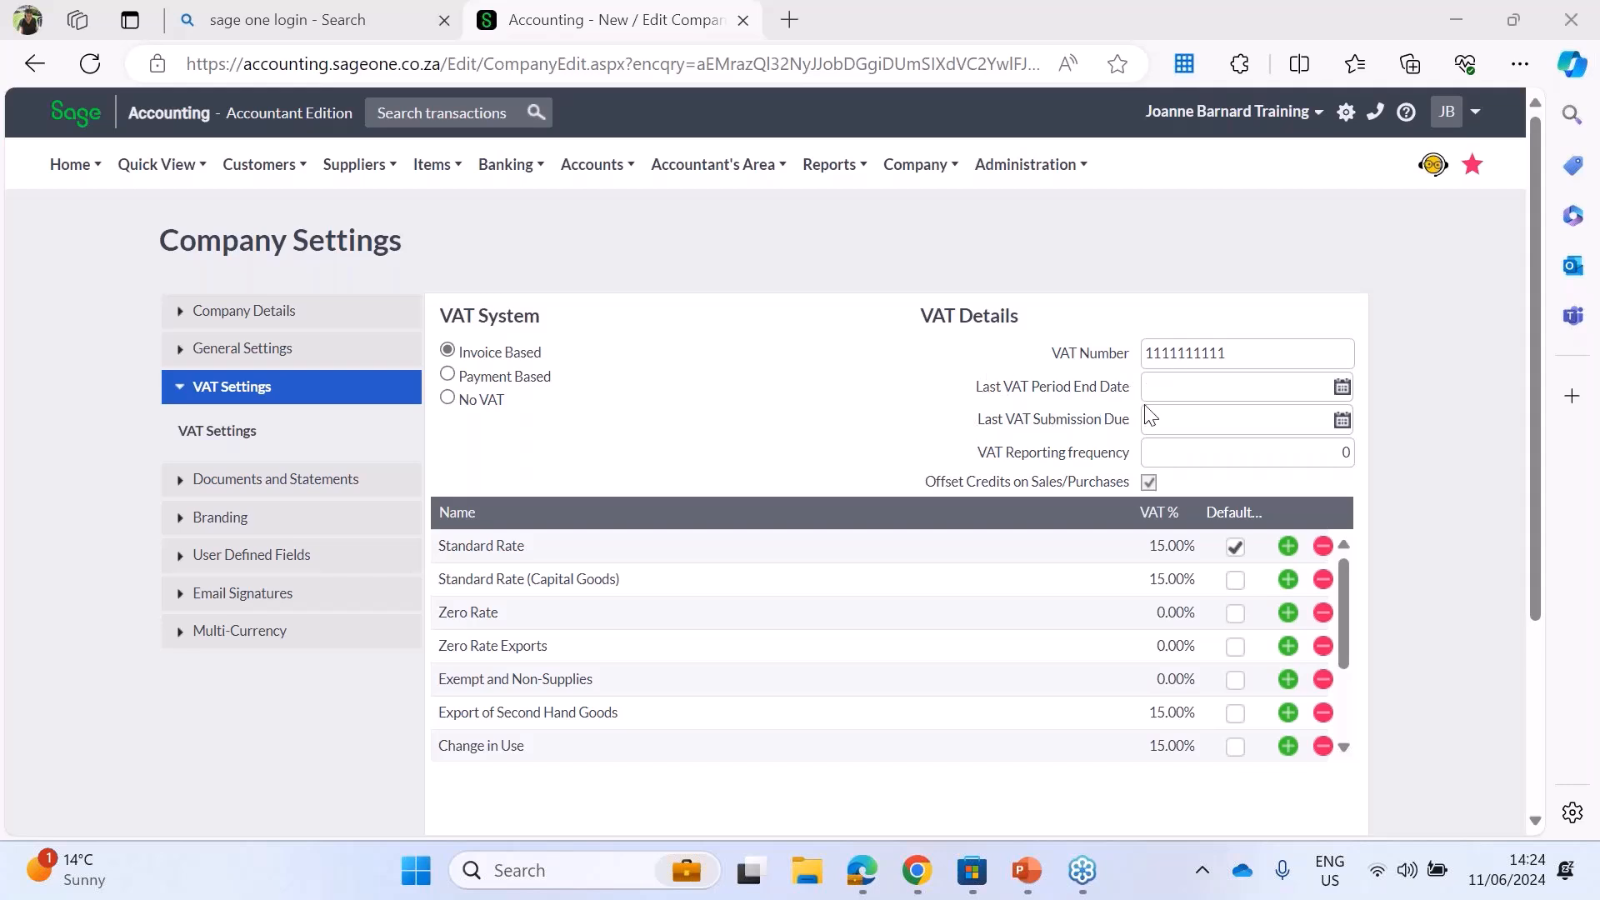
Step: Set the VAT reporting frequency to 2 in the VAT details
mouse_move(1157, 412)
left_click(1346, 452)
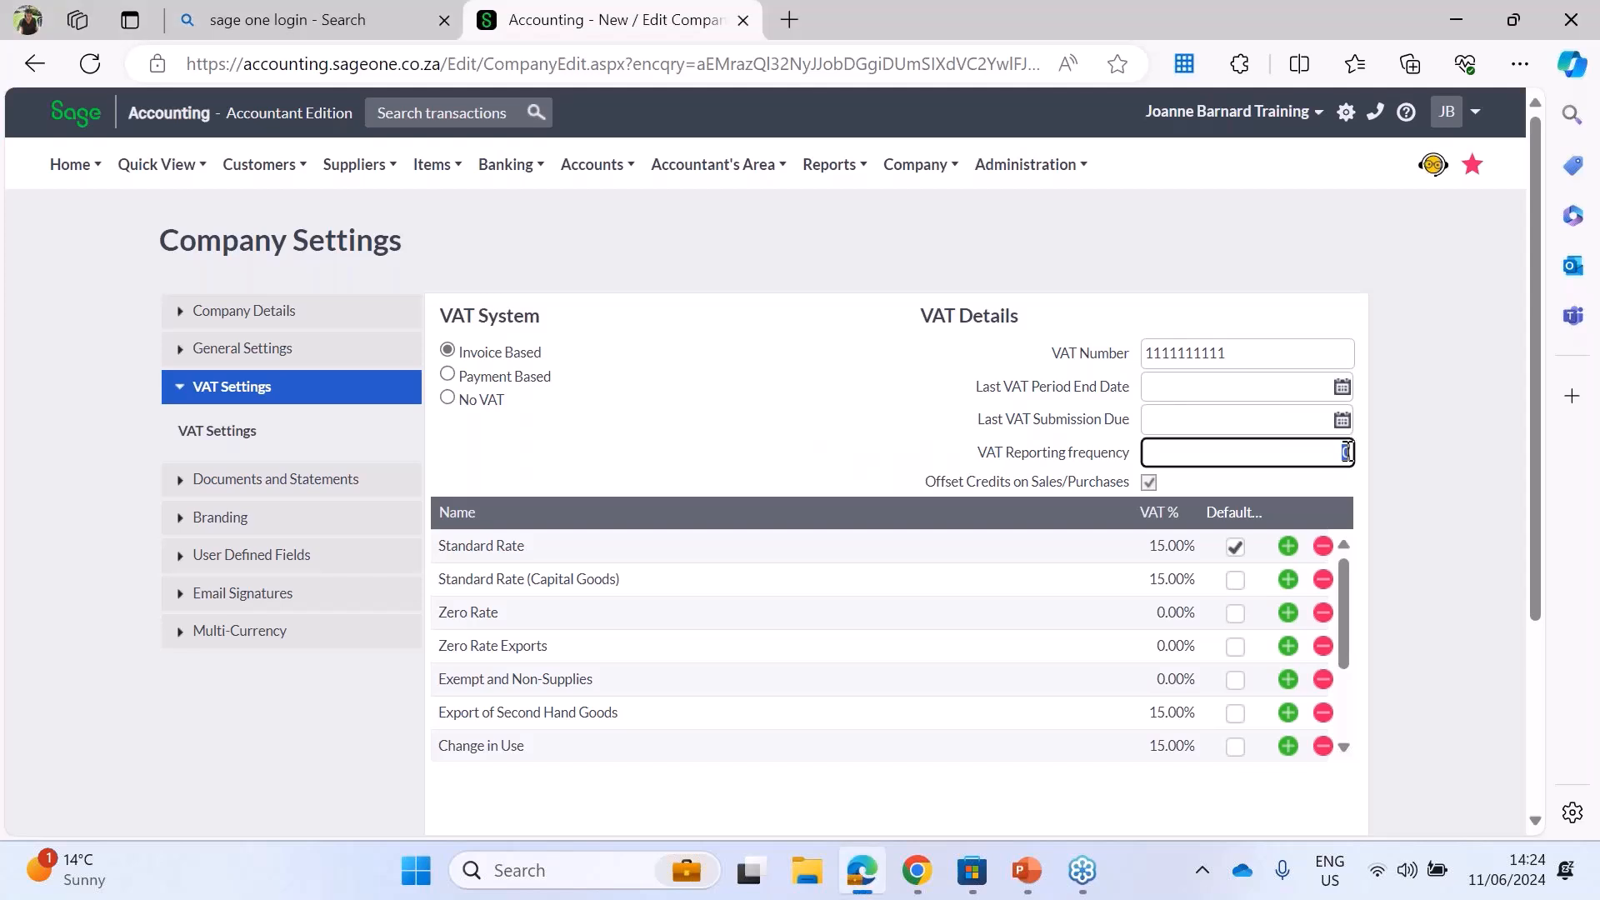
key("BackSpace")
type("2")
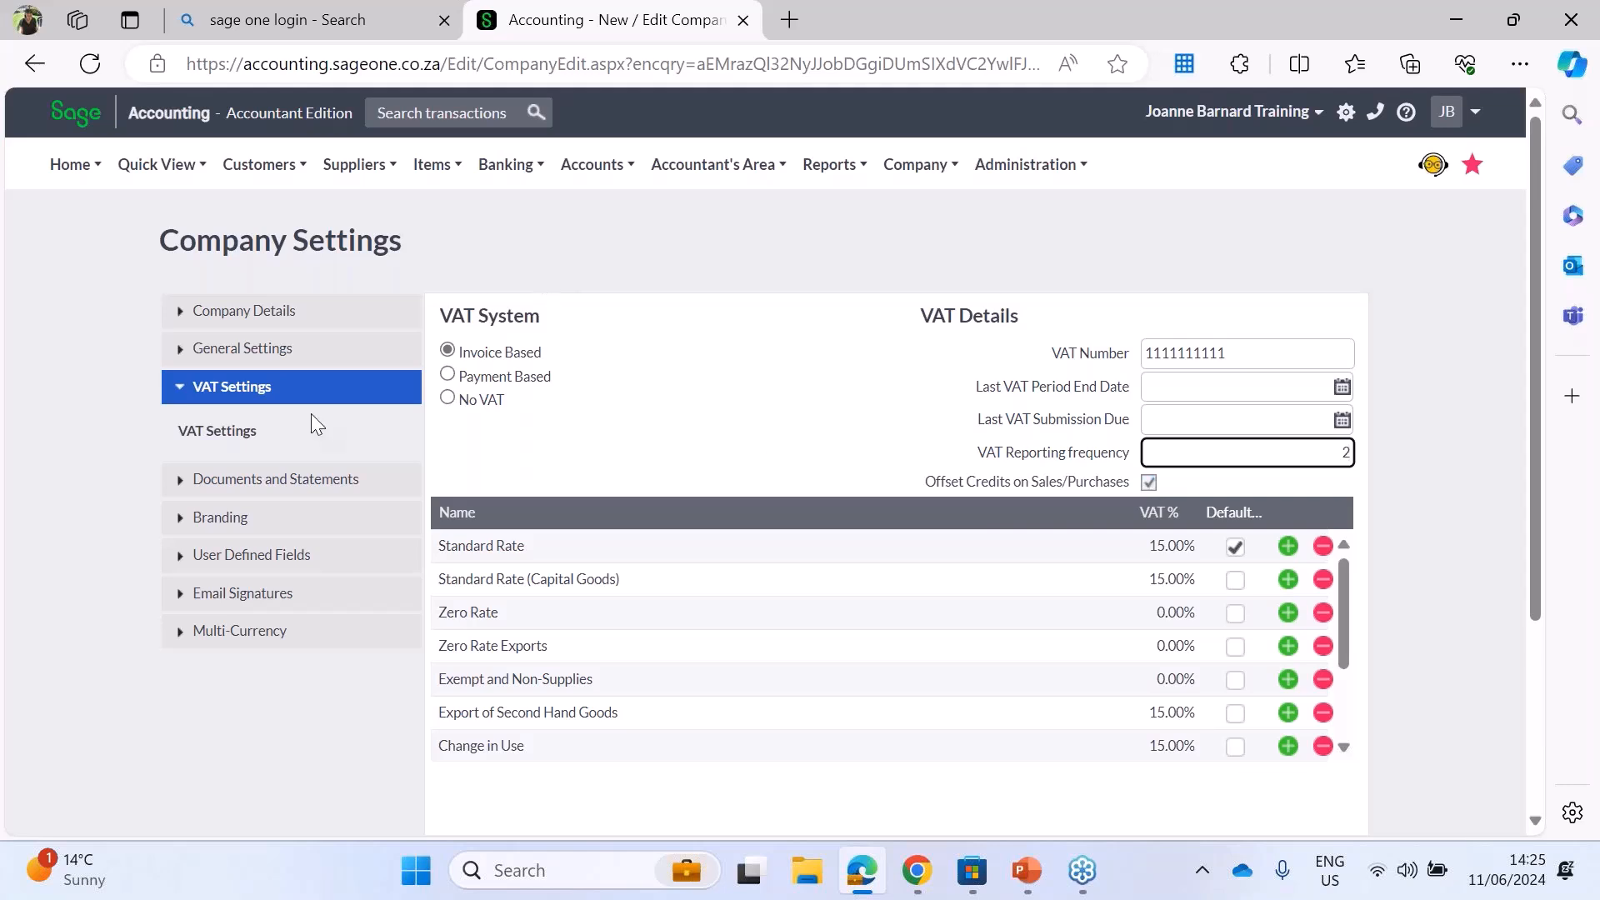
Step: Examine the statement messages and the document numbers assigned to each document type under Documents and Statements
left_click(177, 489)
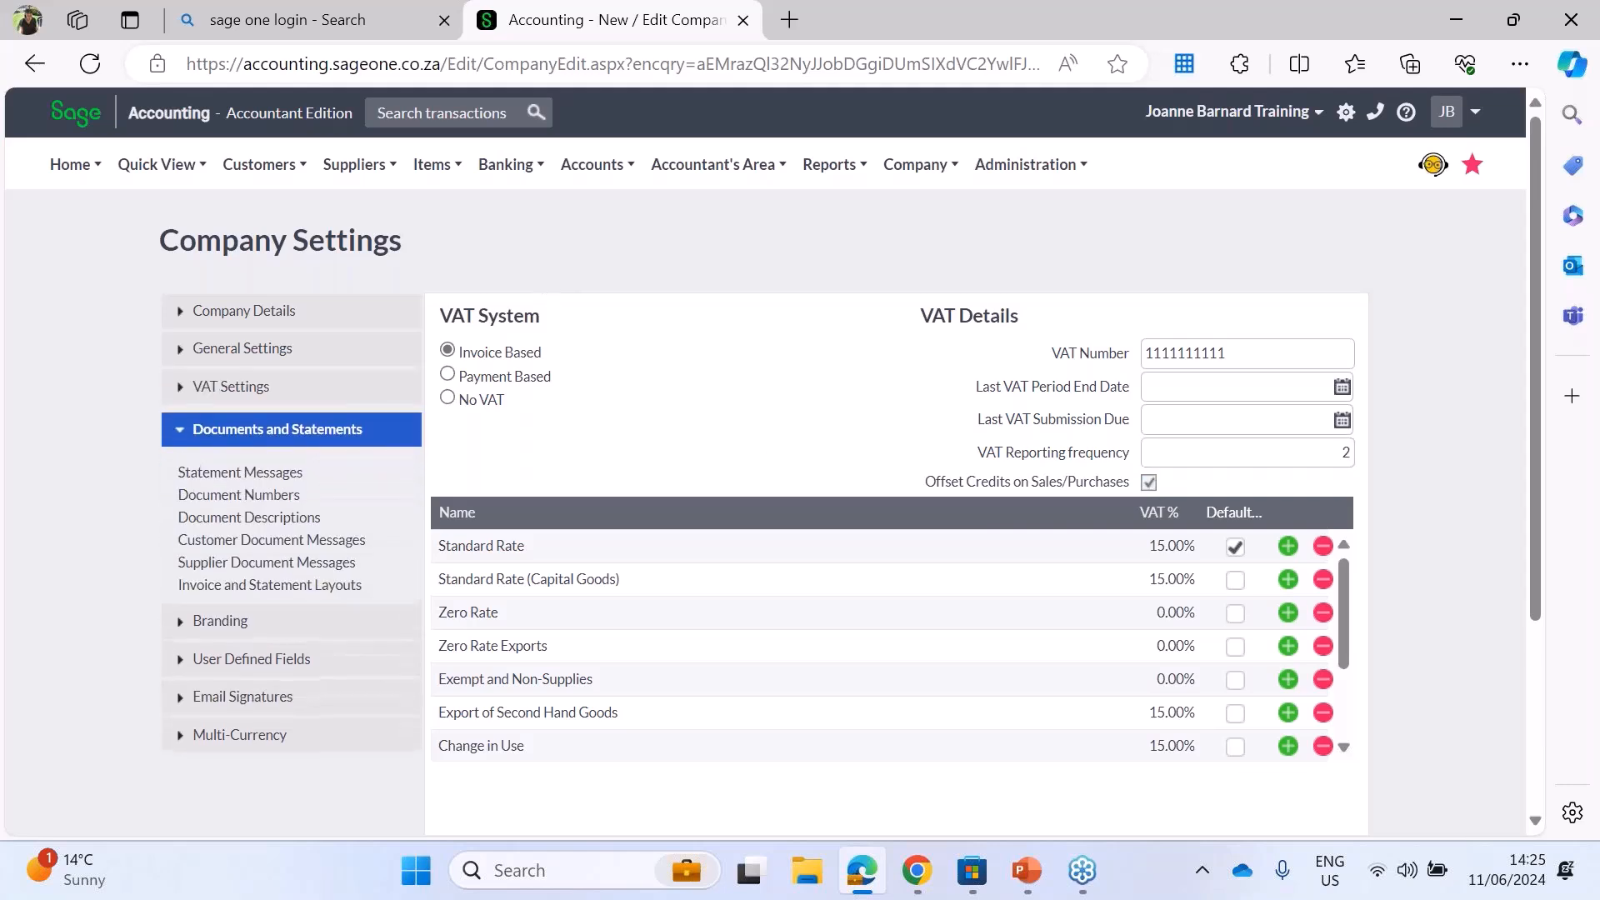
left_click(229, 469)
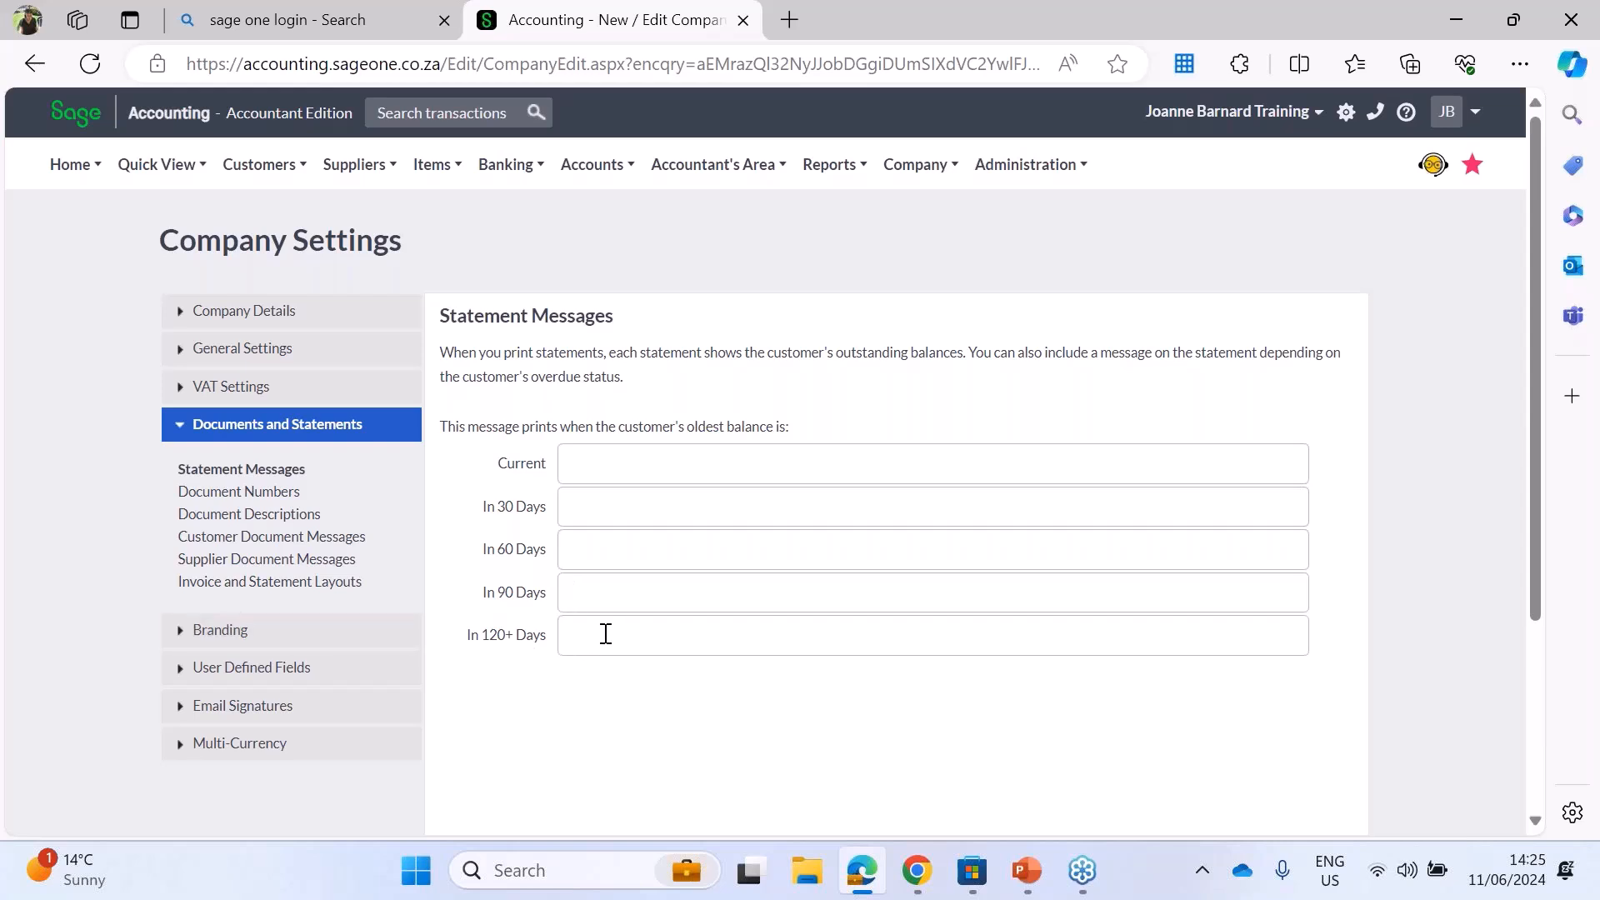
left_click(232, 496)
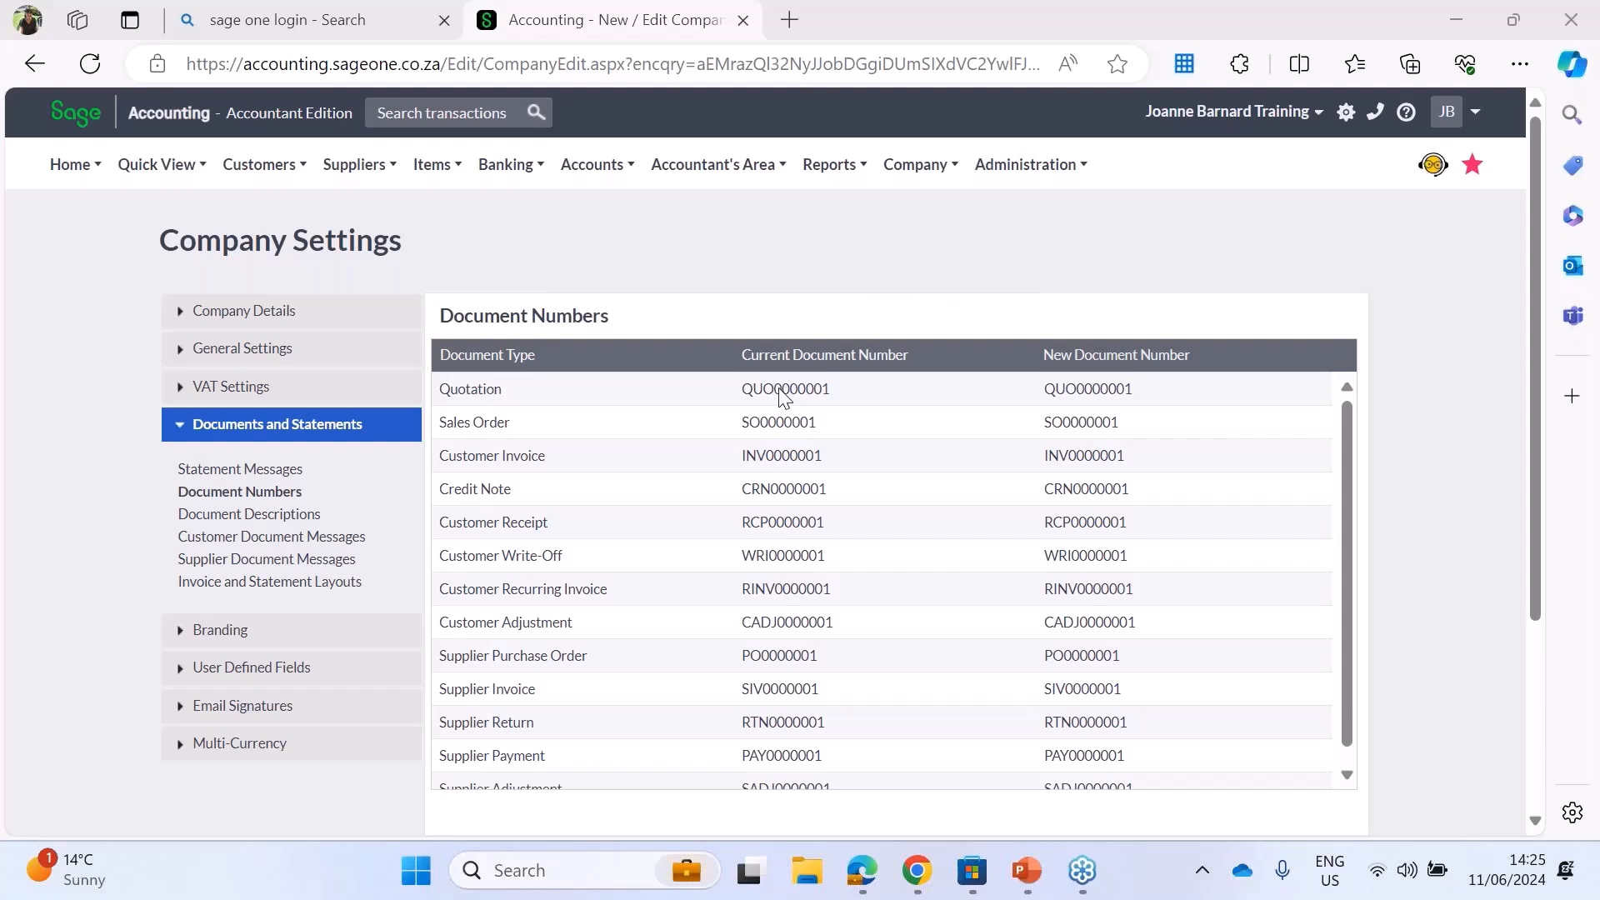
left_click(1108, 391)
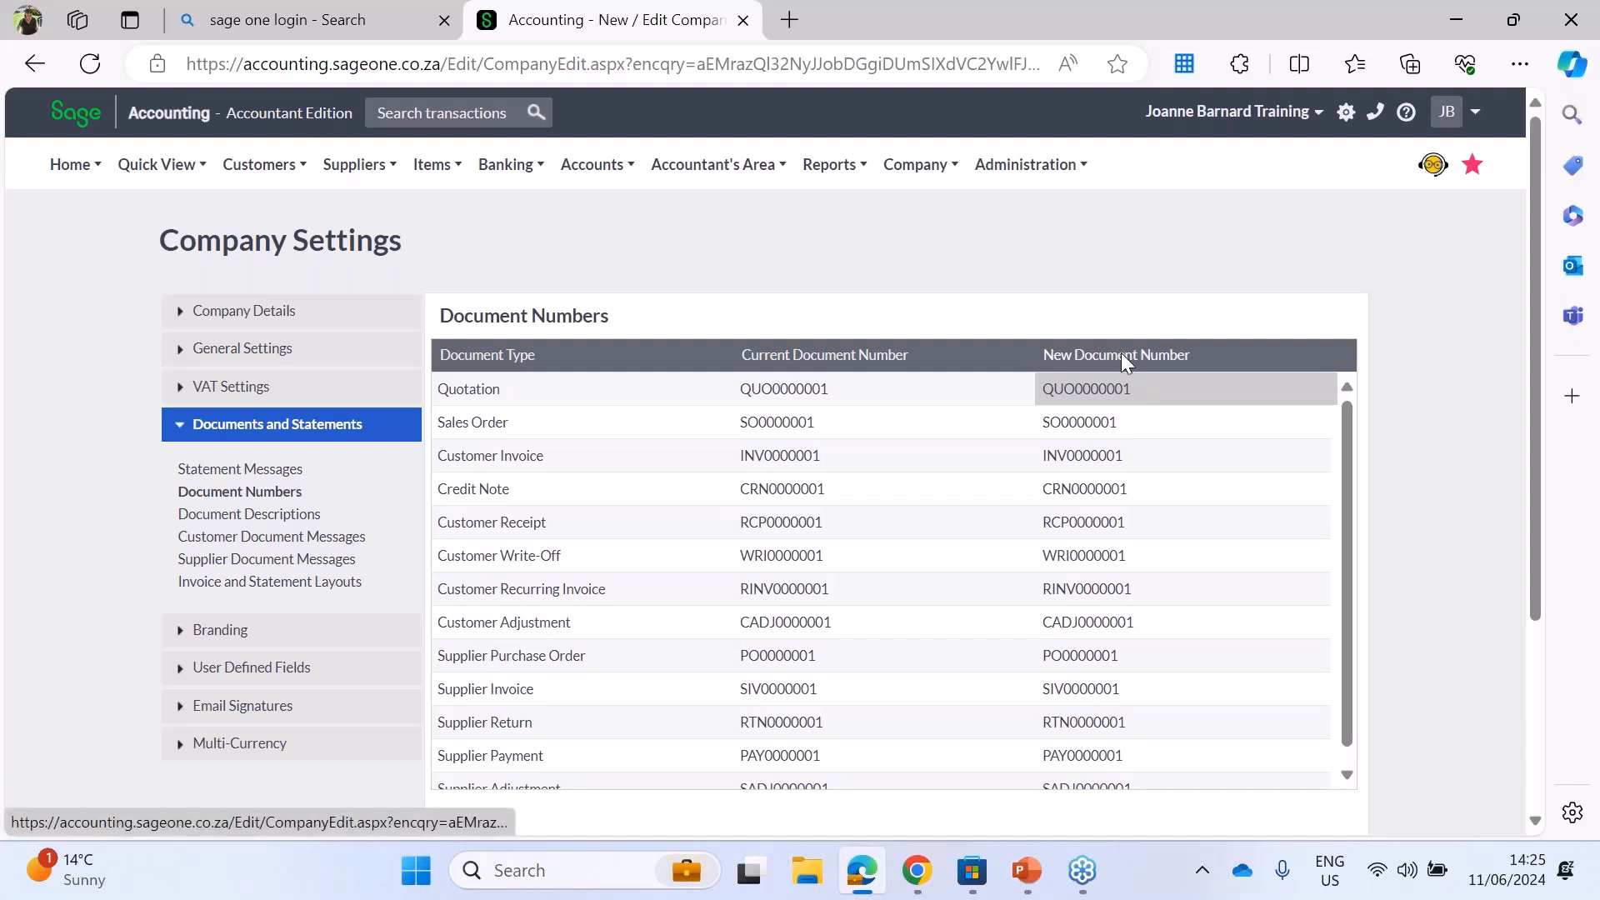
left_click(1096, 424)
left_click(1092, 455)
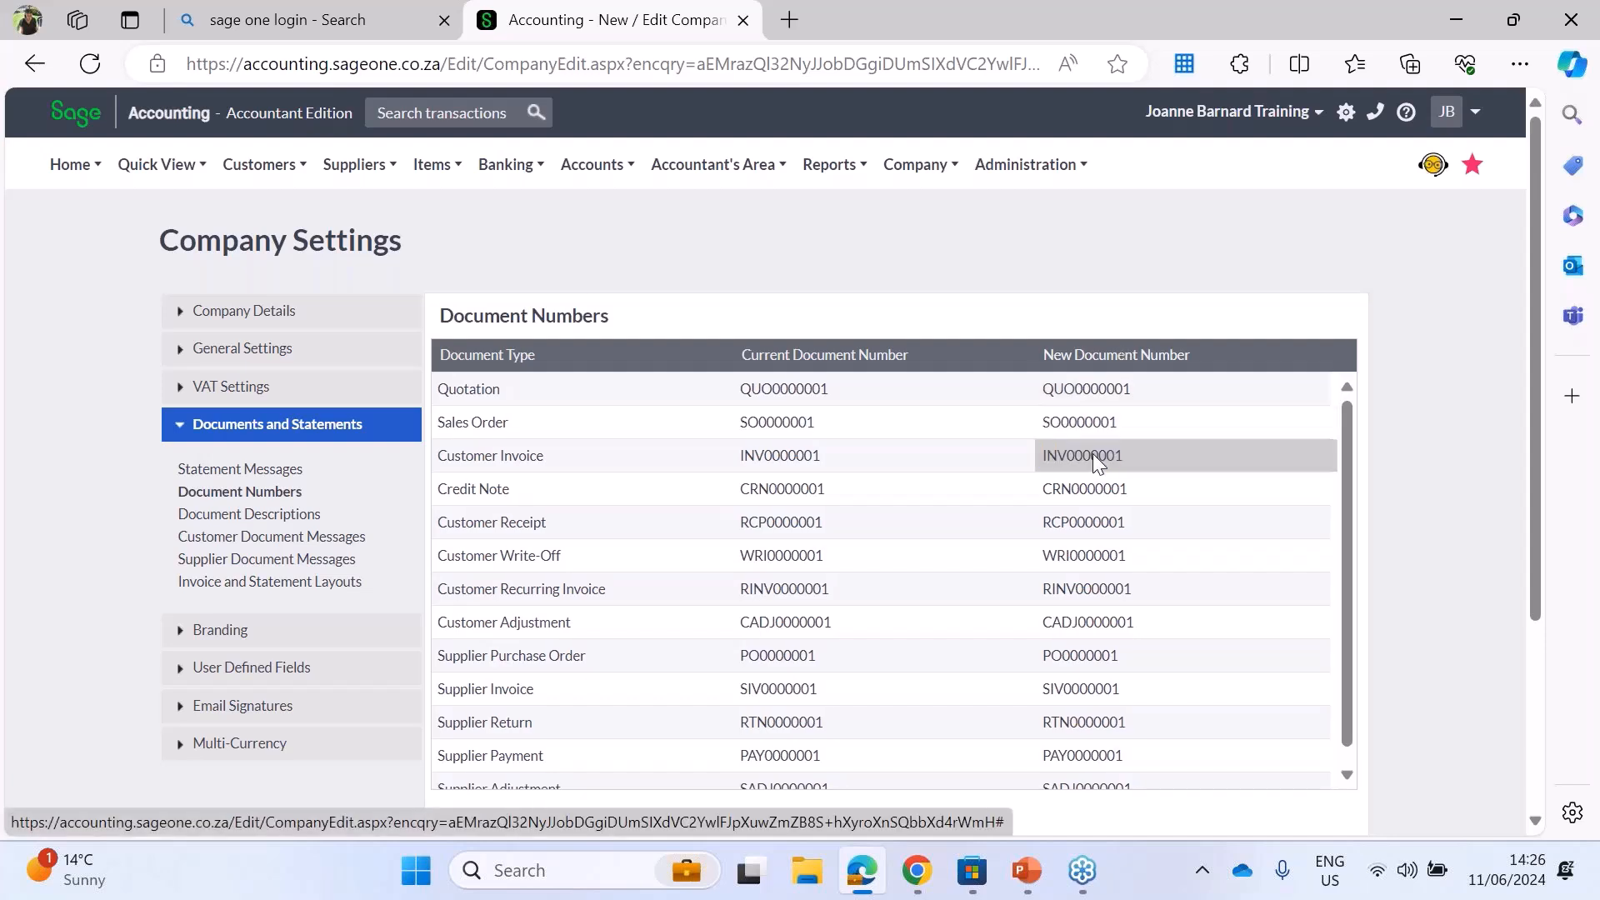
scroll(1348, 512, "down", 1)
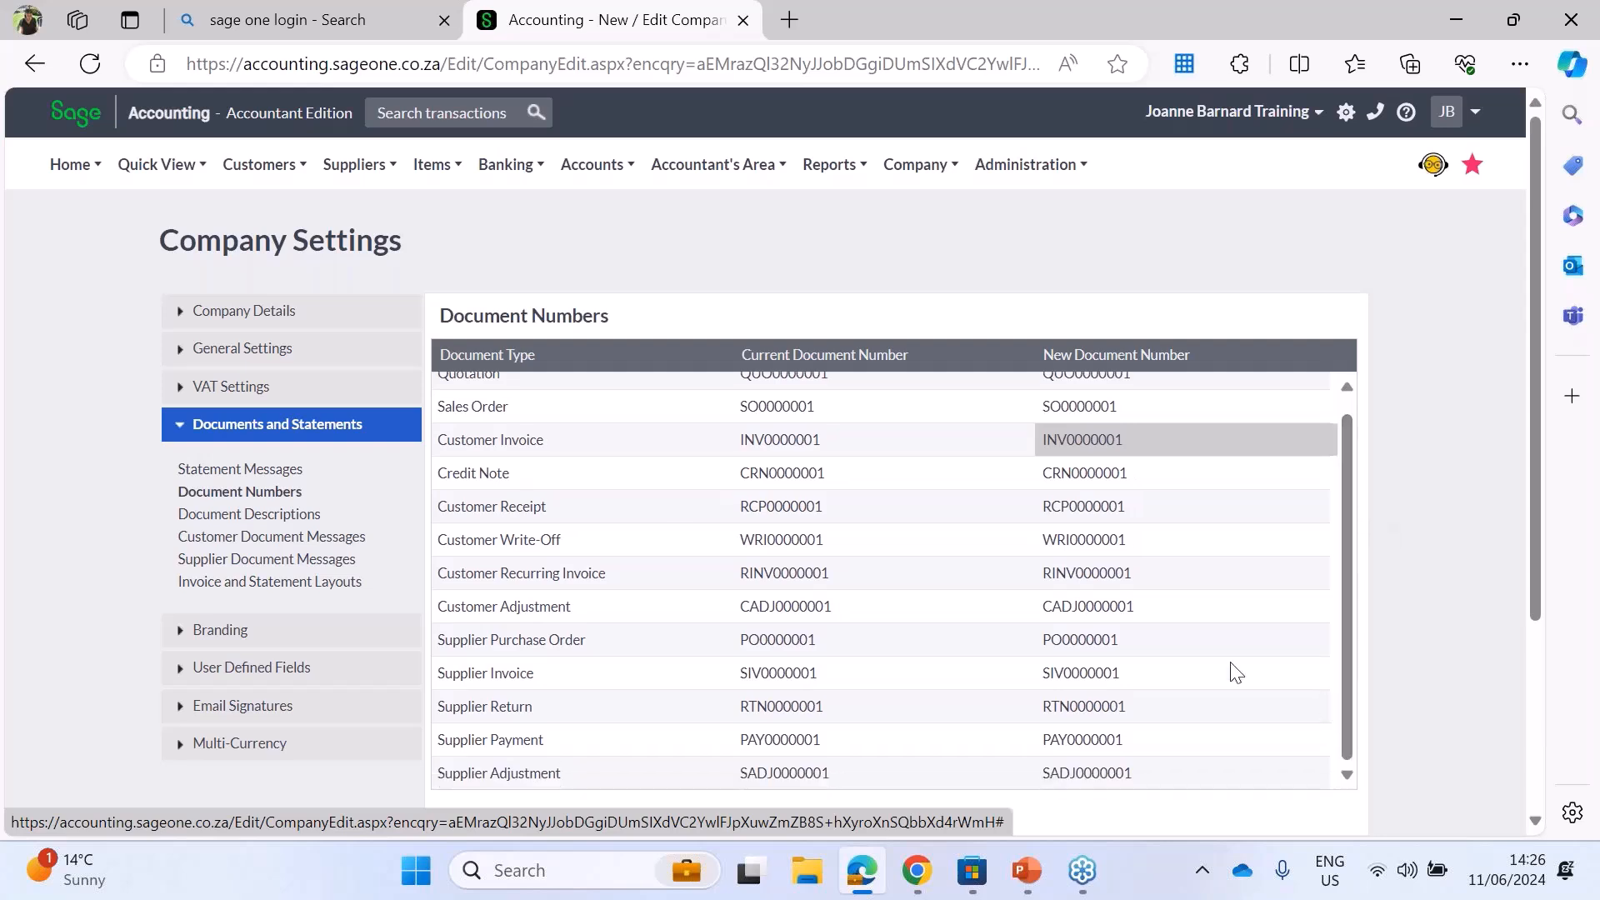
left_click(767, 410)
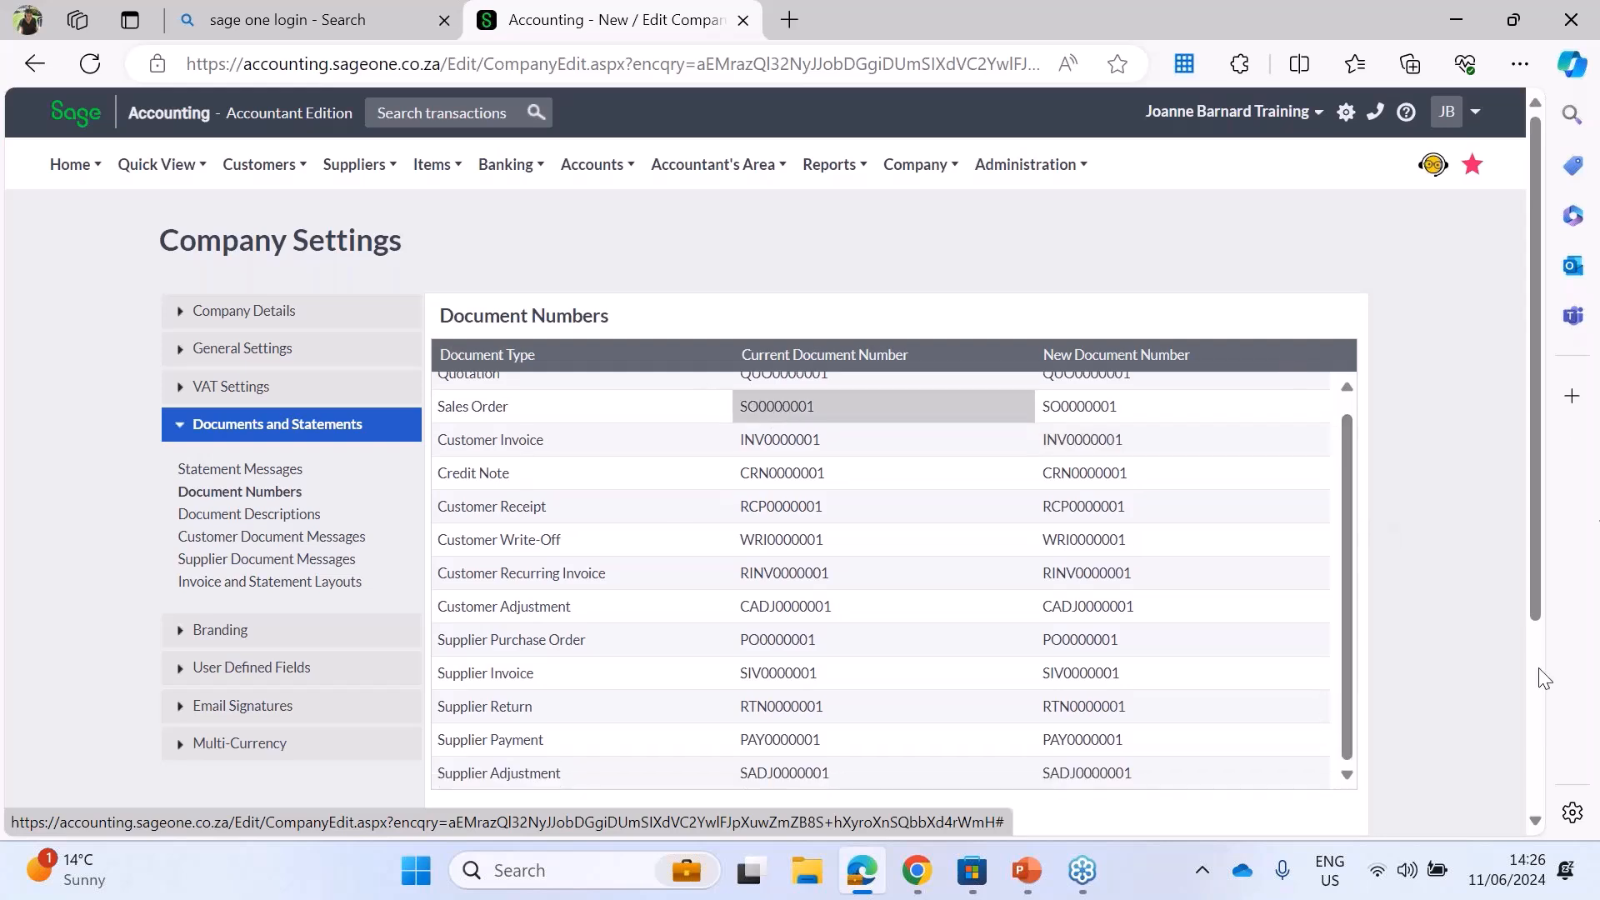
scroll(1348, 463, "up", 1)
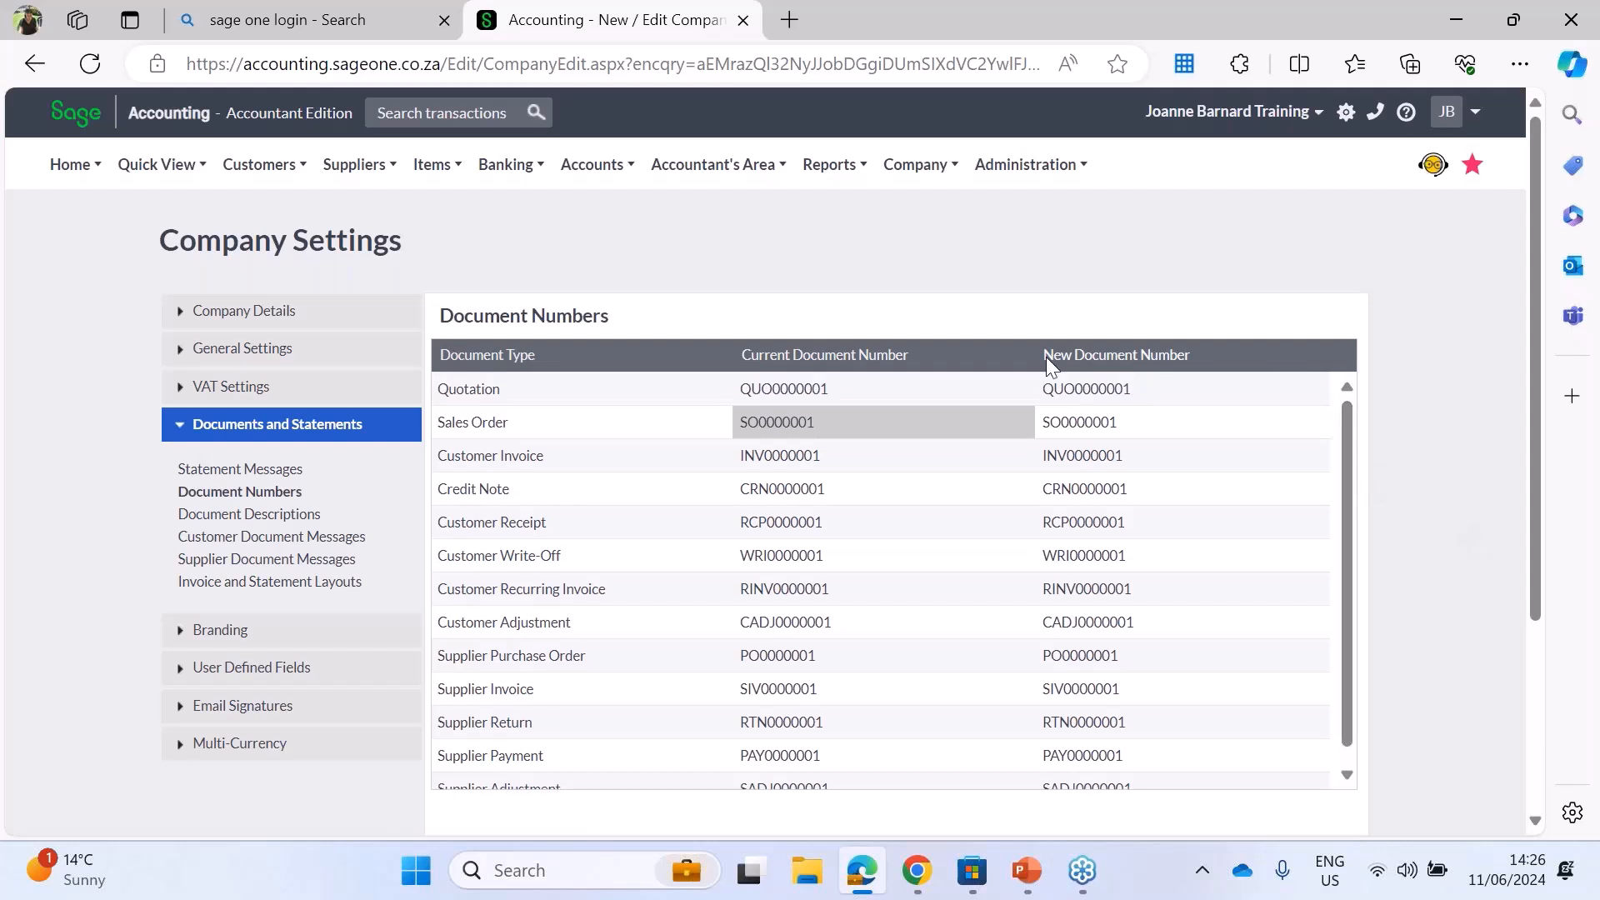
Step: Compare the current and new document numbers of the quotation, sales order and customer invoice
left_click(1073, 389)
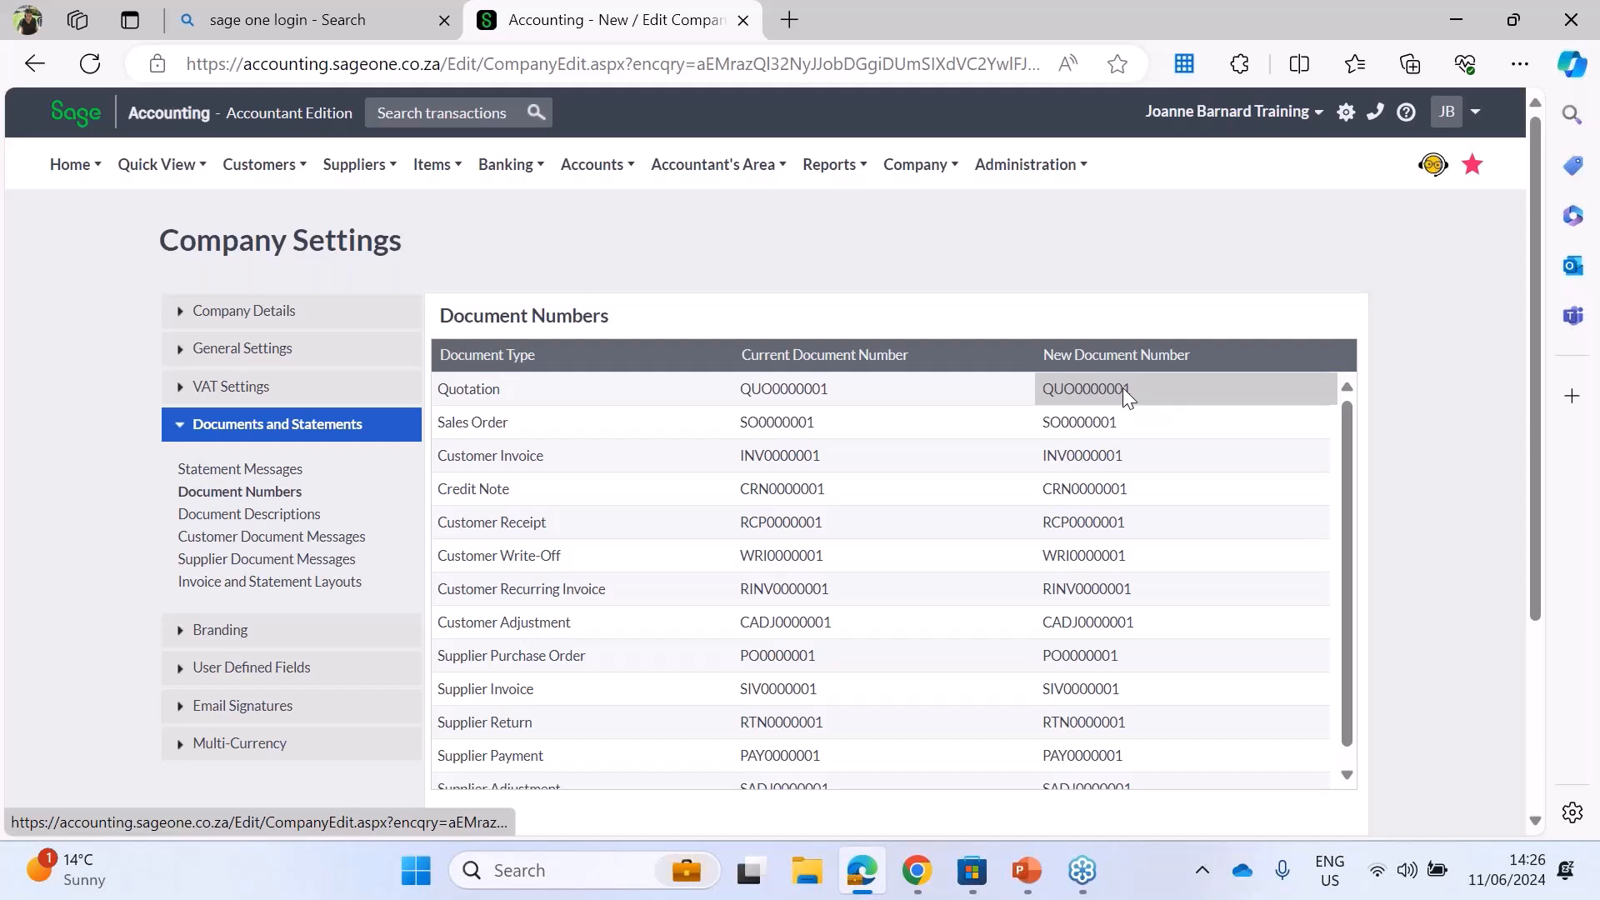
left_click(485, 389)
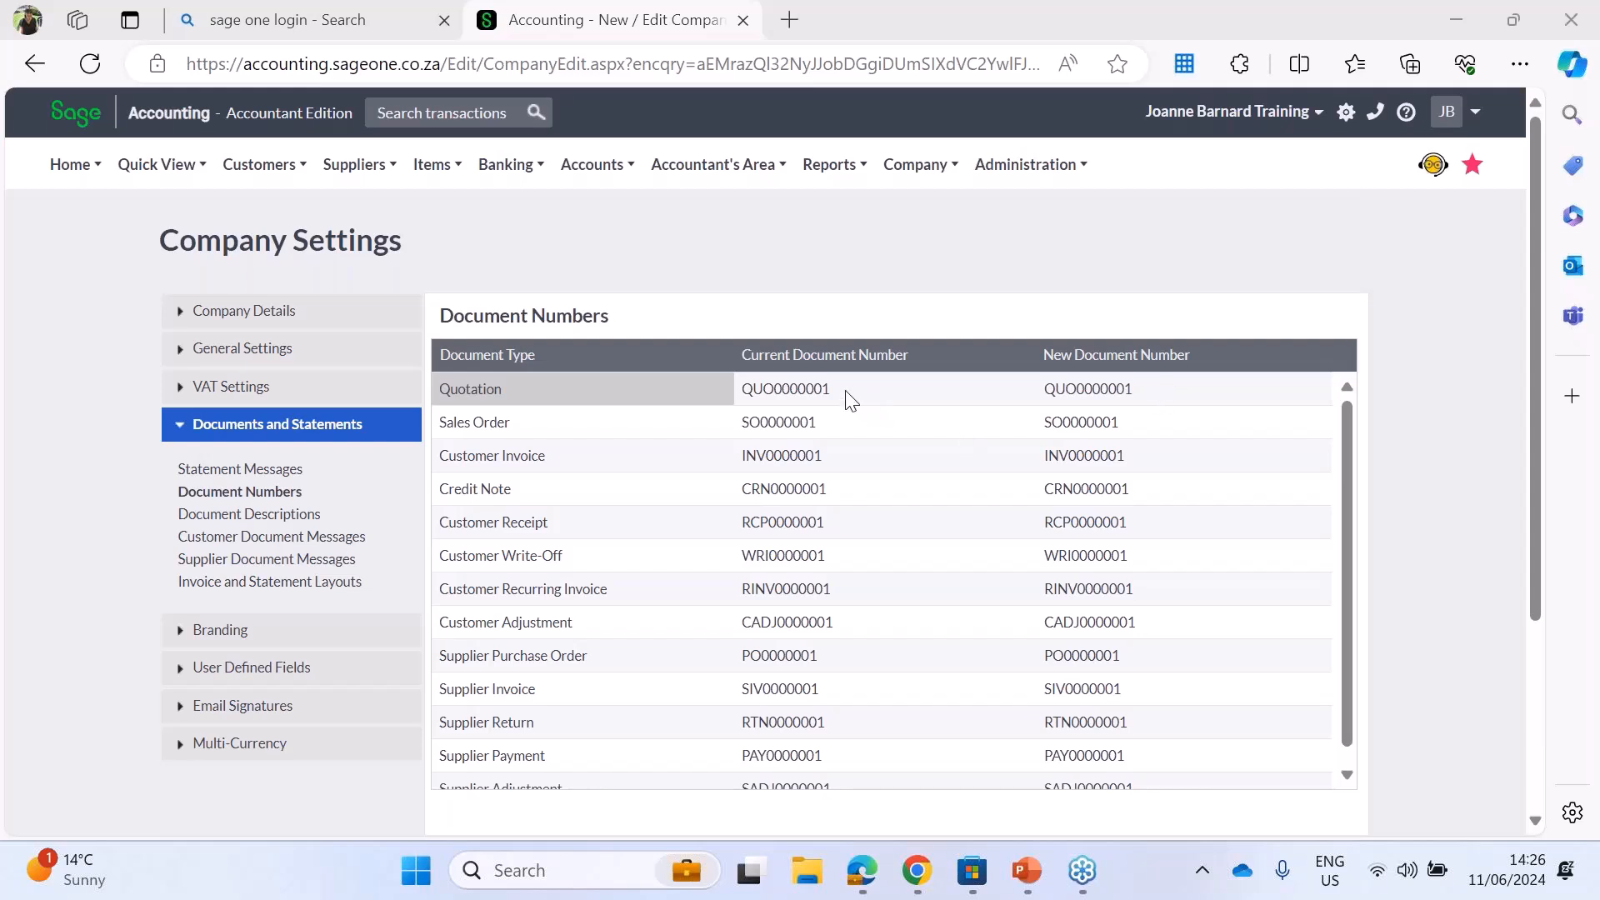
left_click(819, 392)
double_click(819, 392)
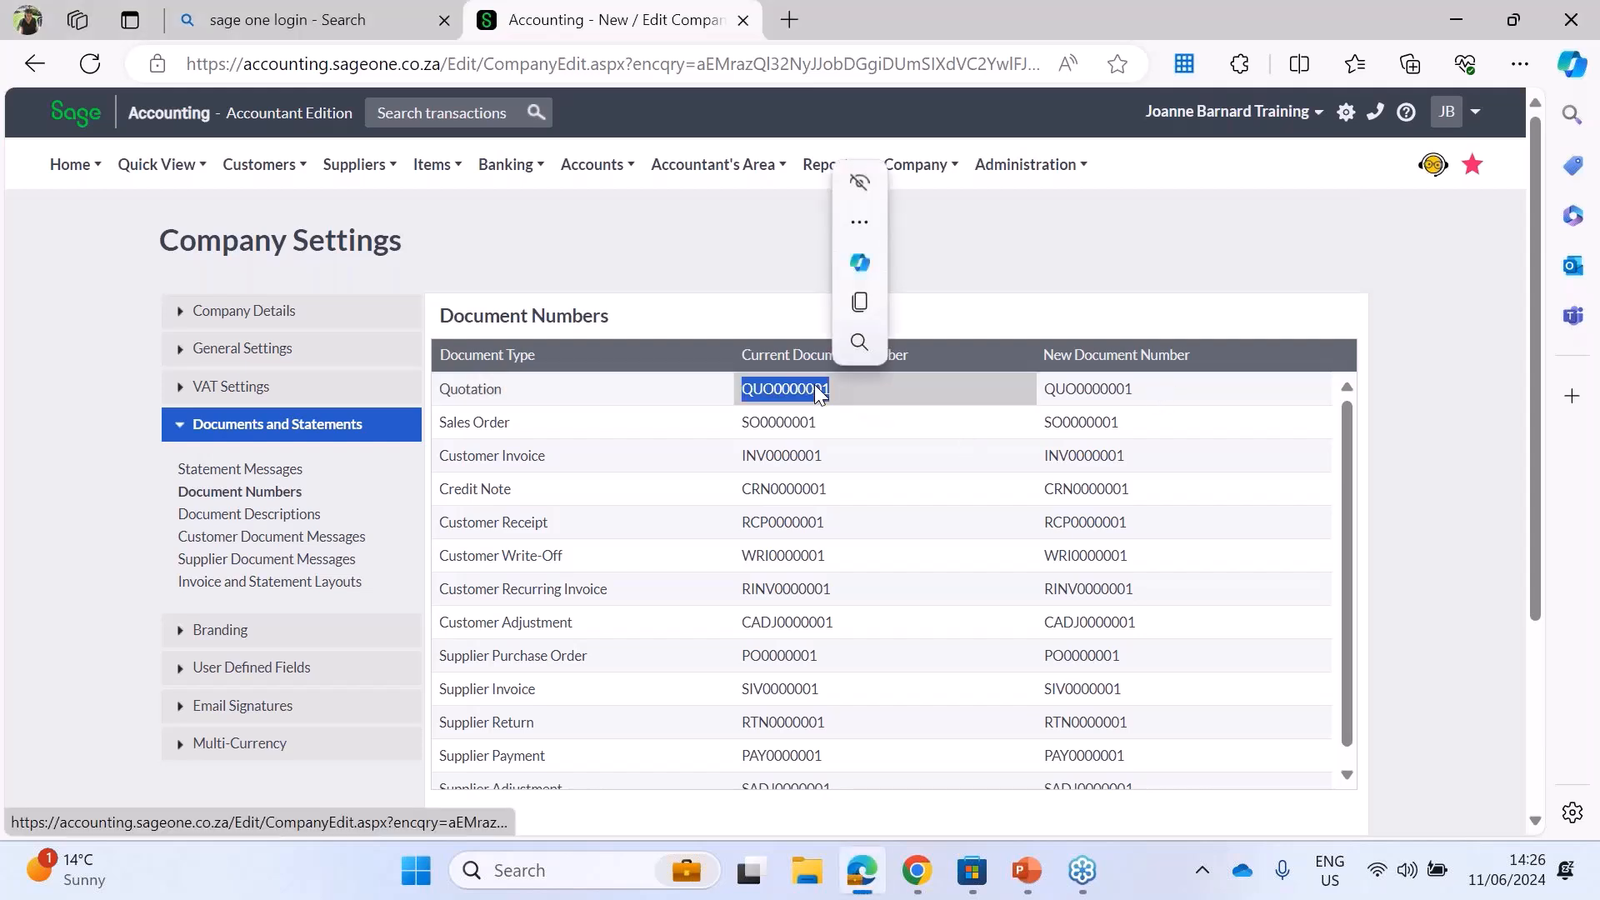
left_click(621, 417)
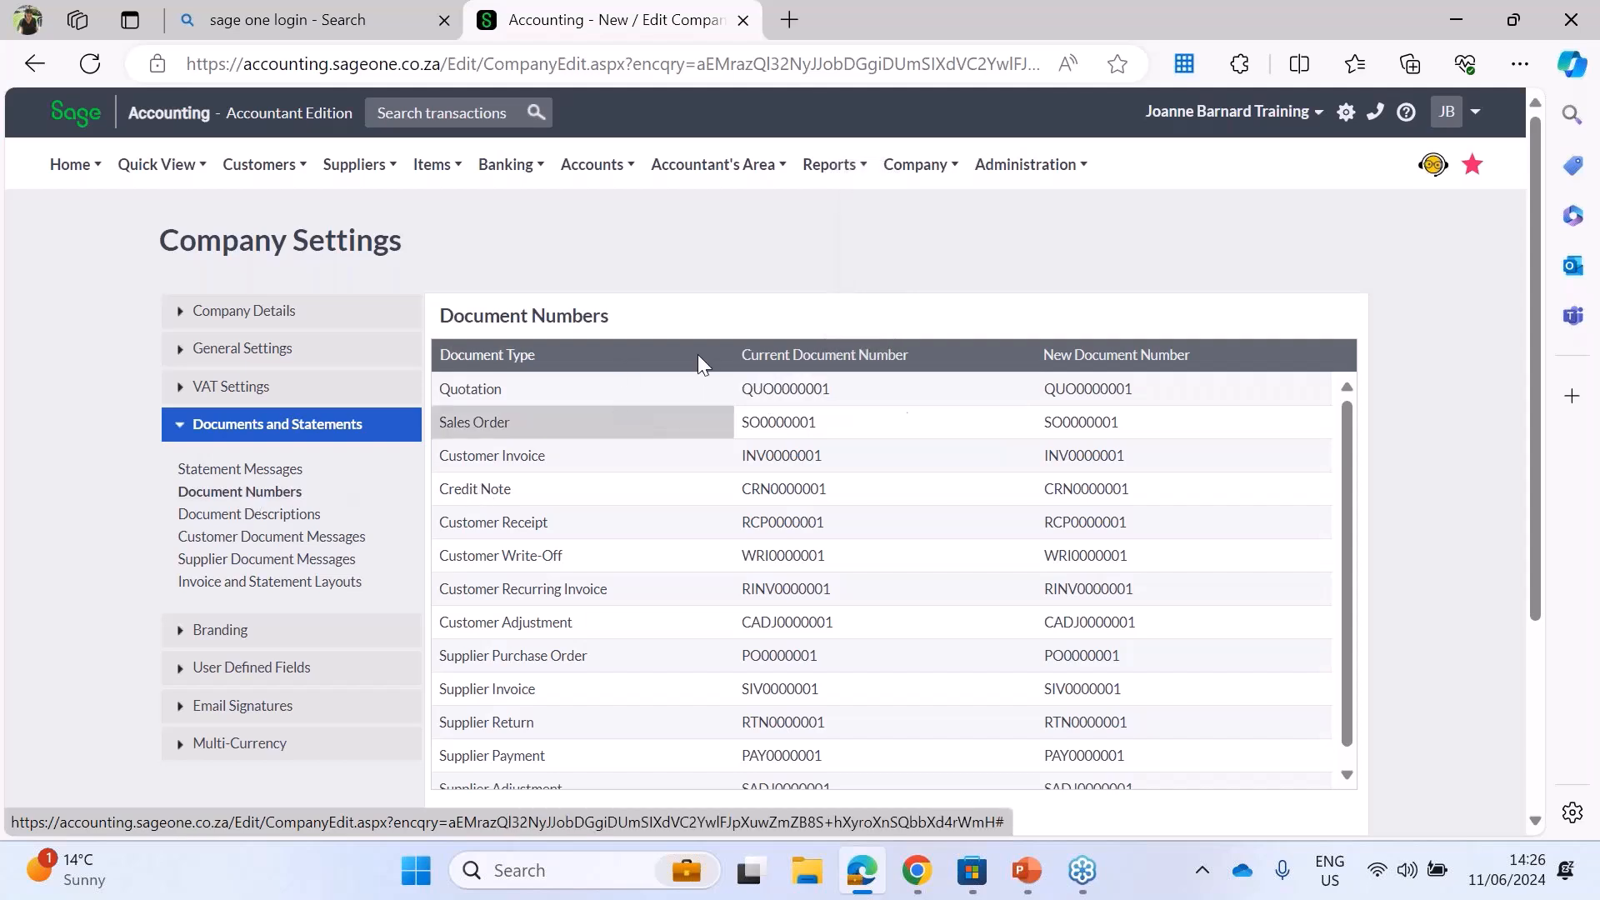
left_click(812, 426)
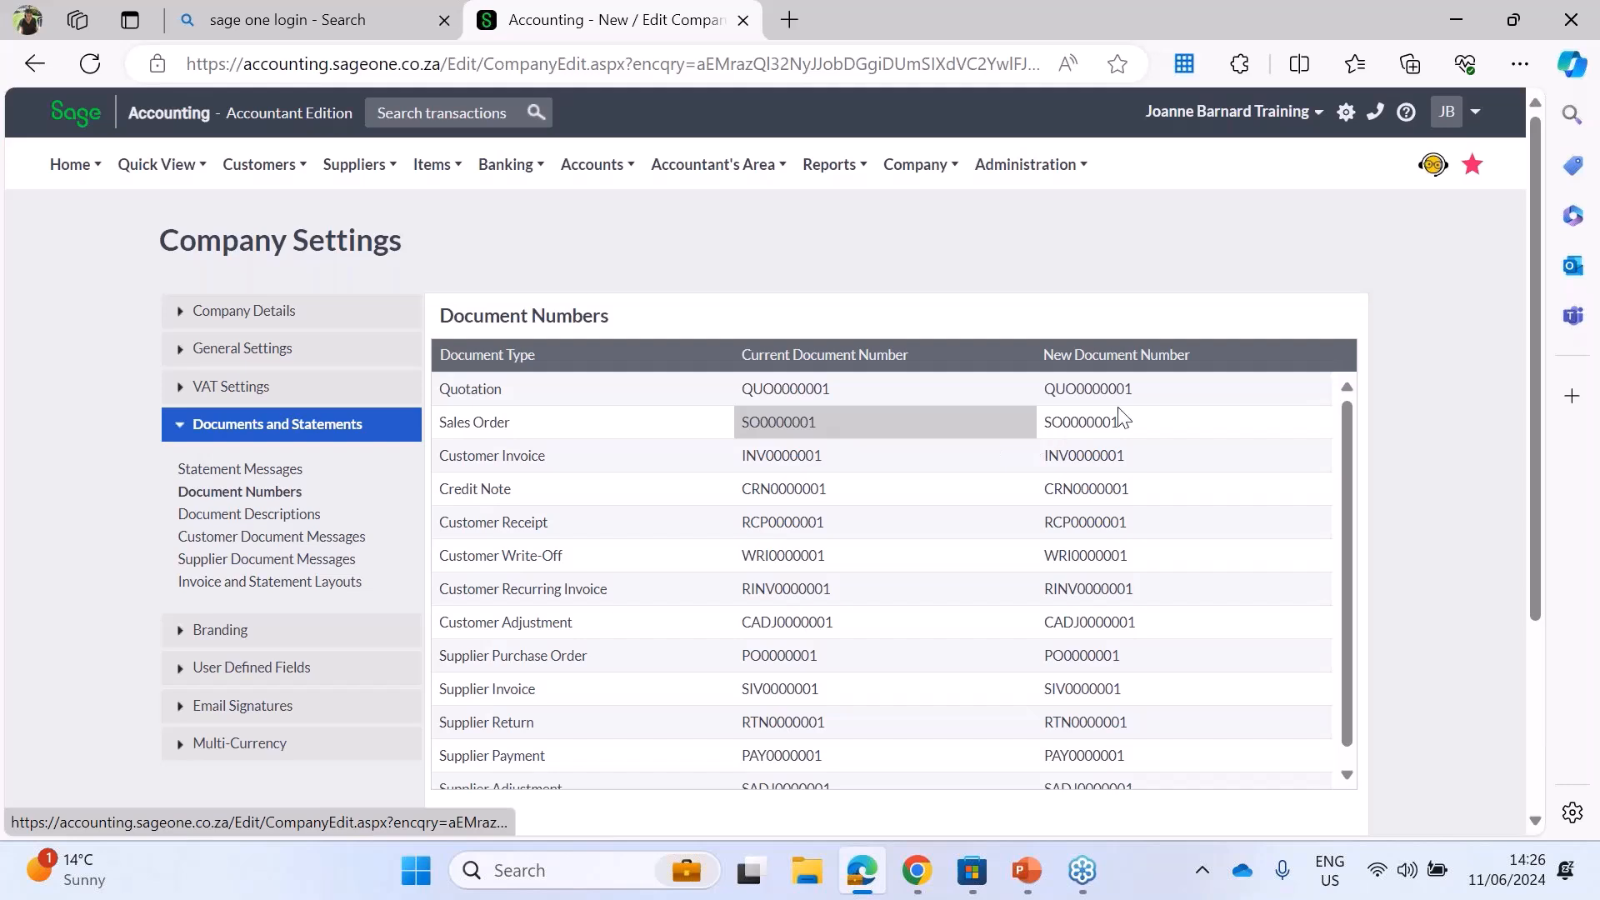
left_click(1076, 428)
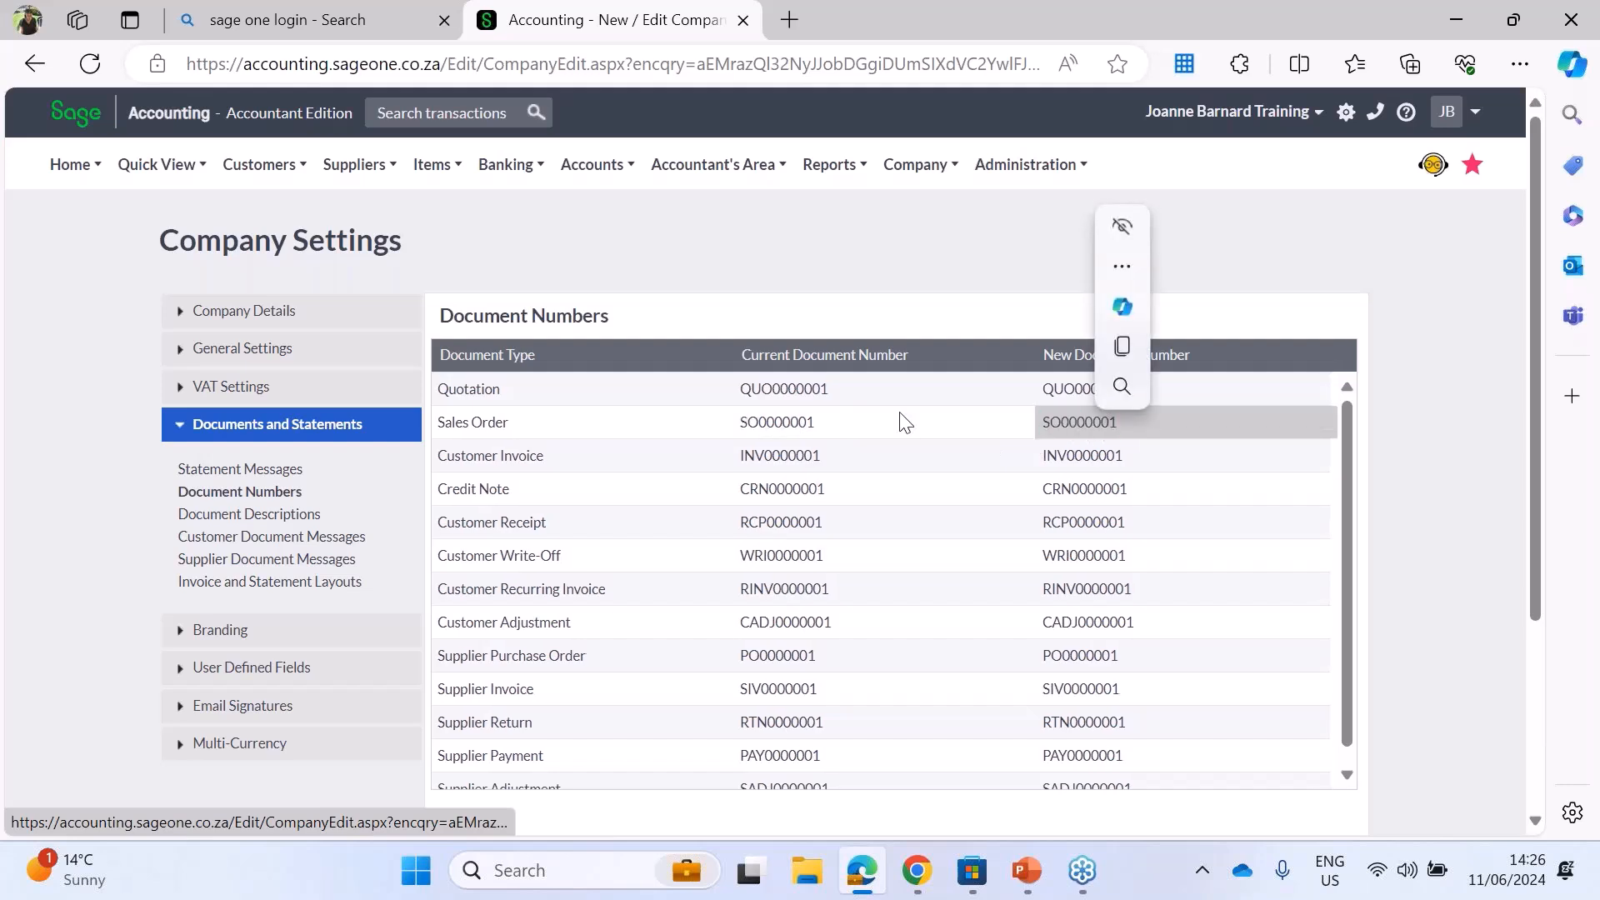
left_click(762, 421)
left_click(773, 464)
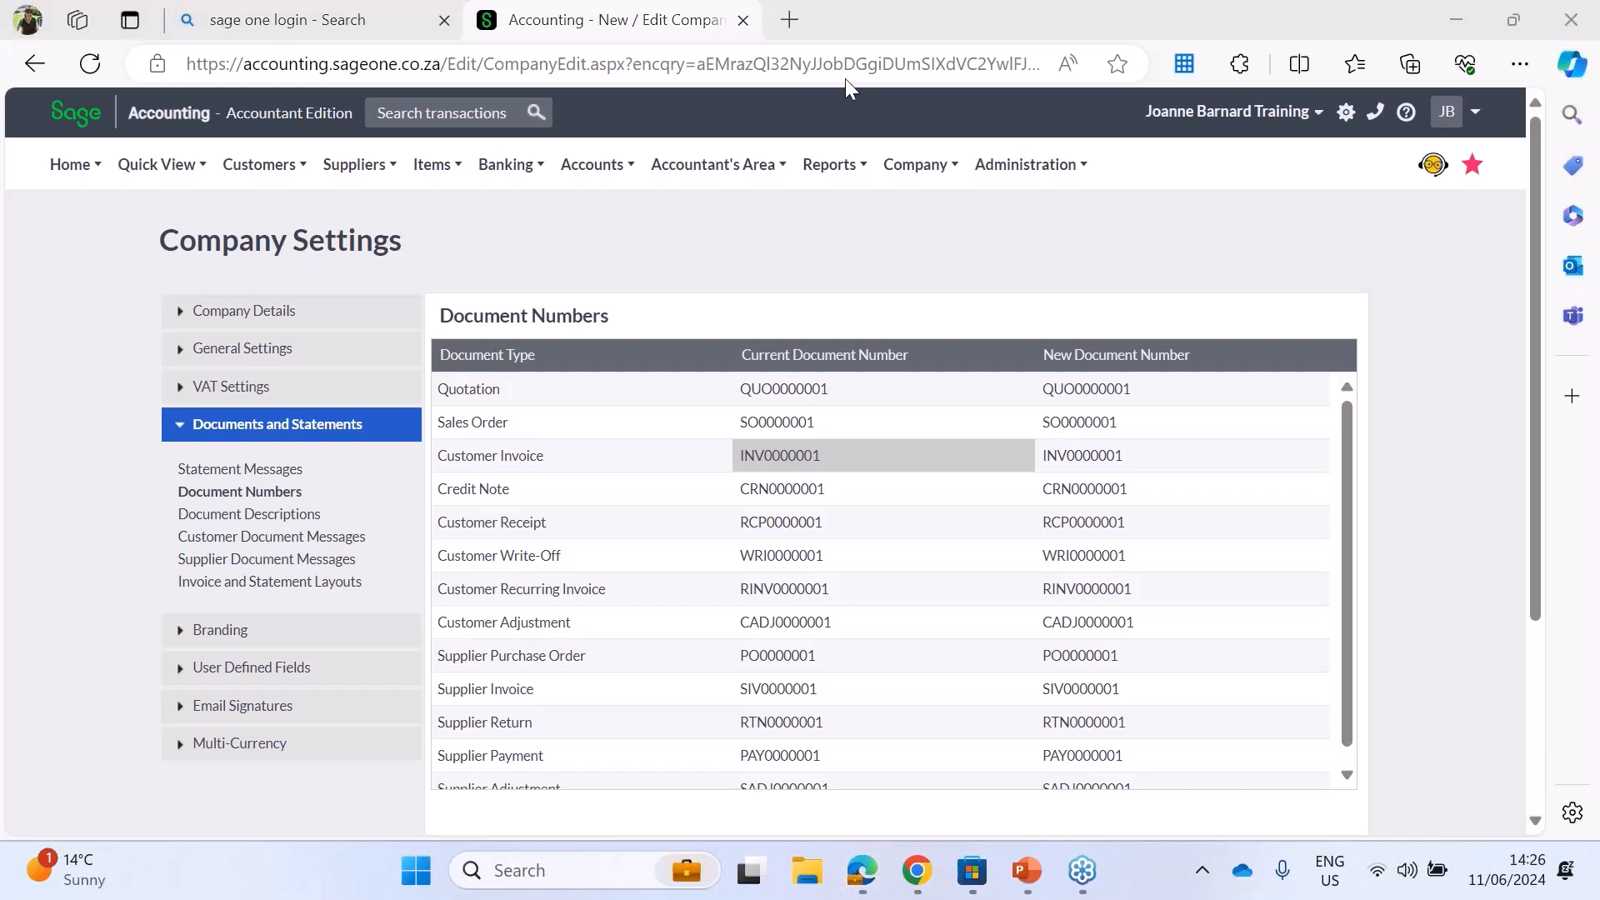
left_click_drag(1350, 521, 1360, 414)
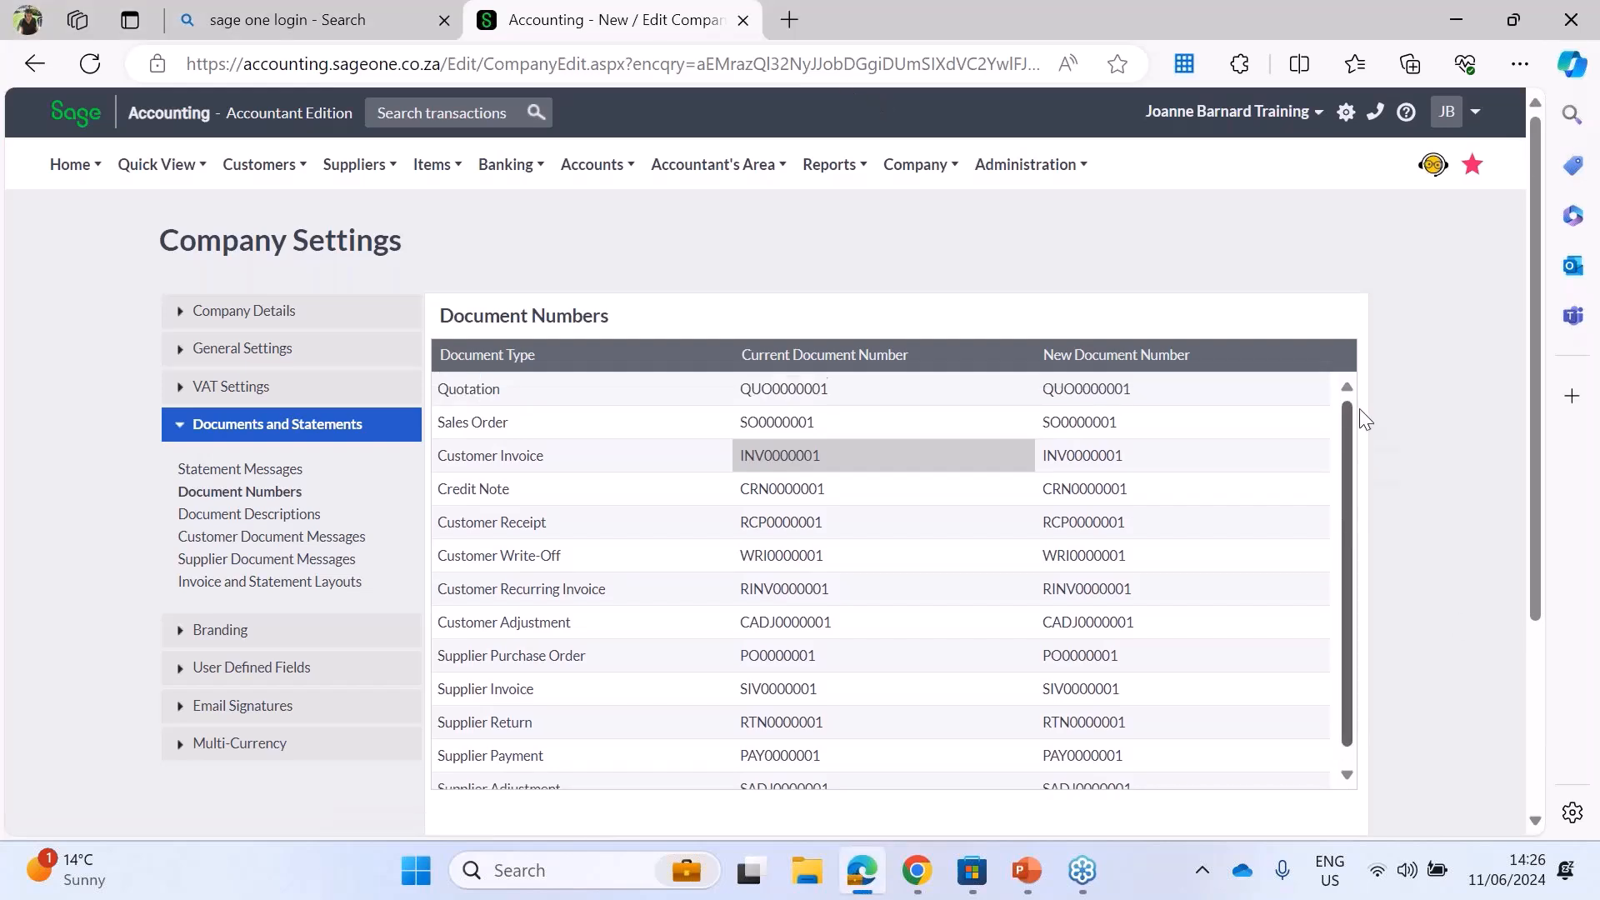
double_click(1101, 393)
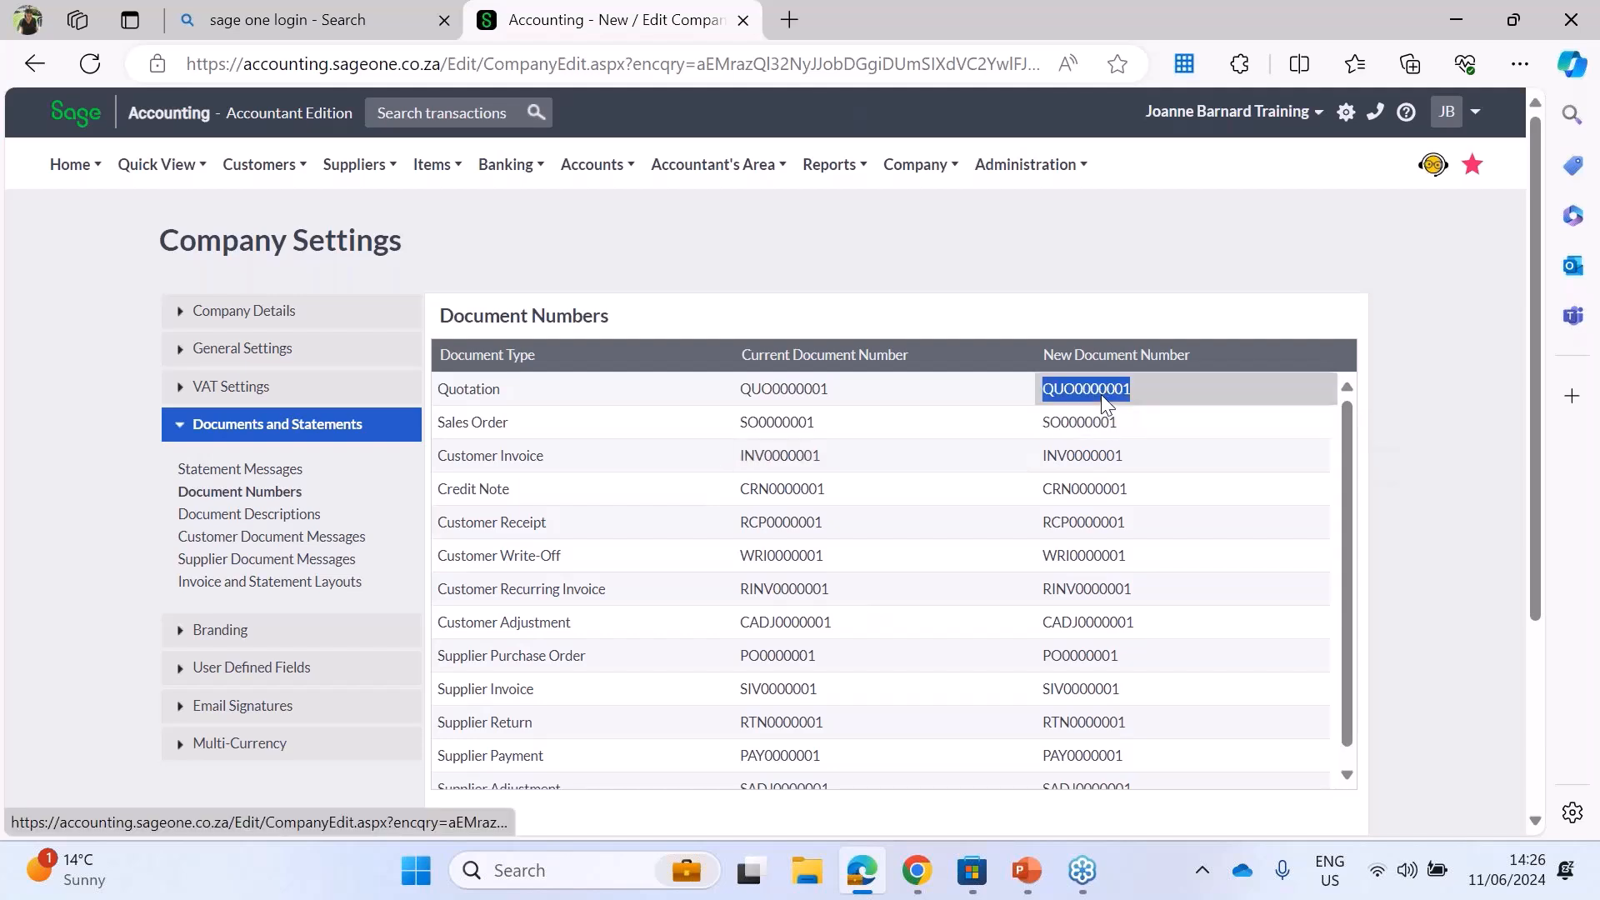
double_click(1098, 422)
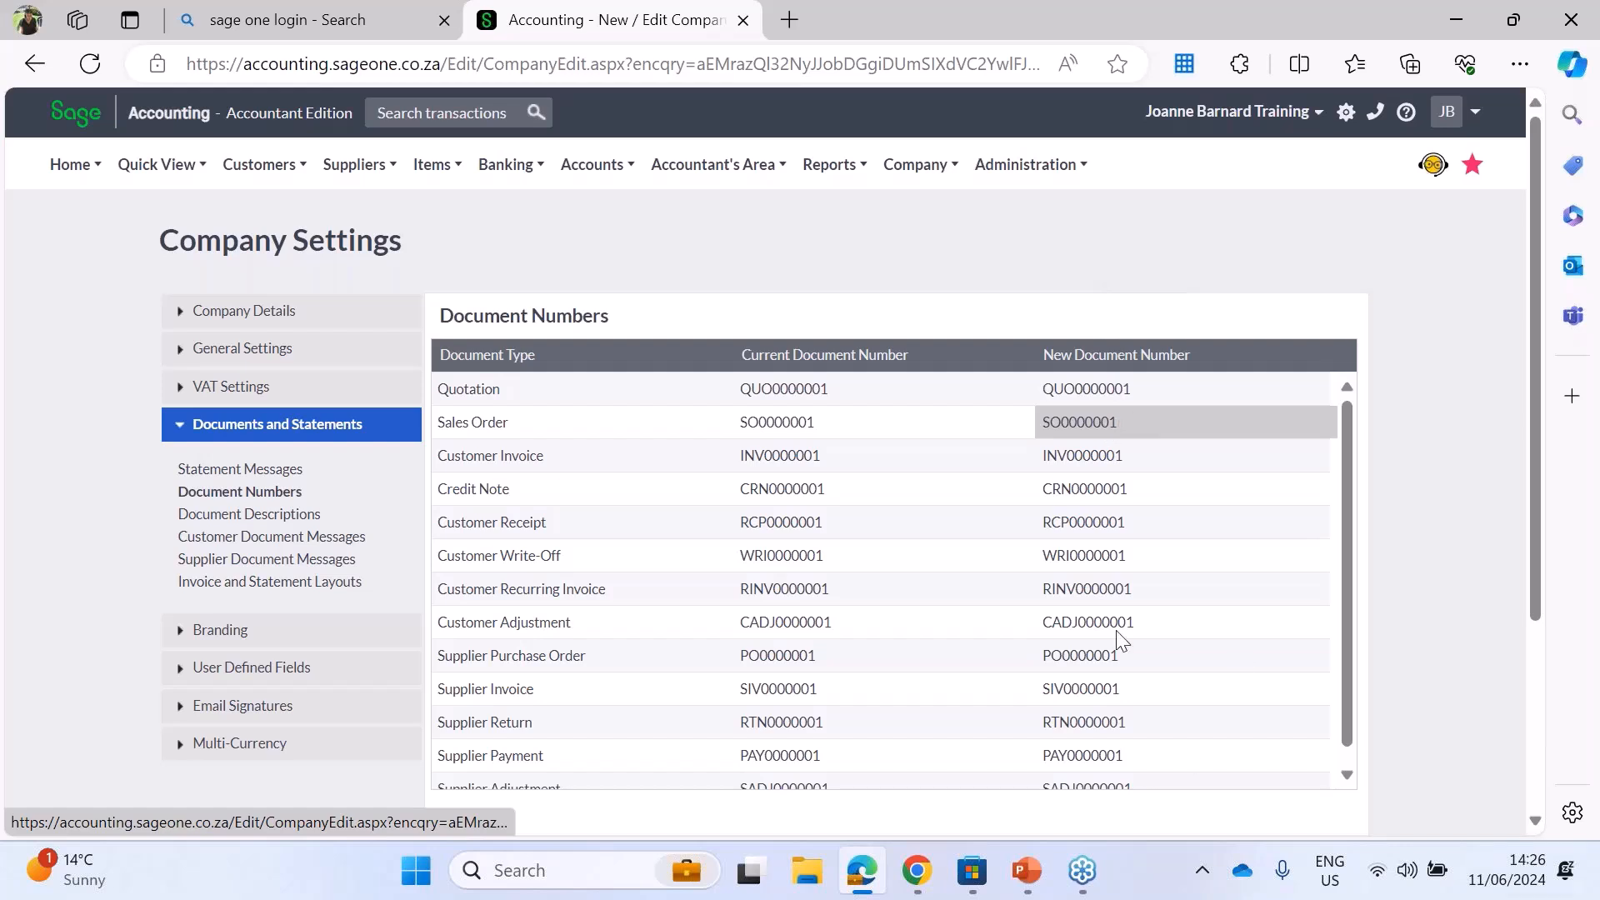
Step: Examine the quotation's original name in the document descriptions and its current document number
left_click(225, 515)
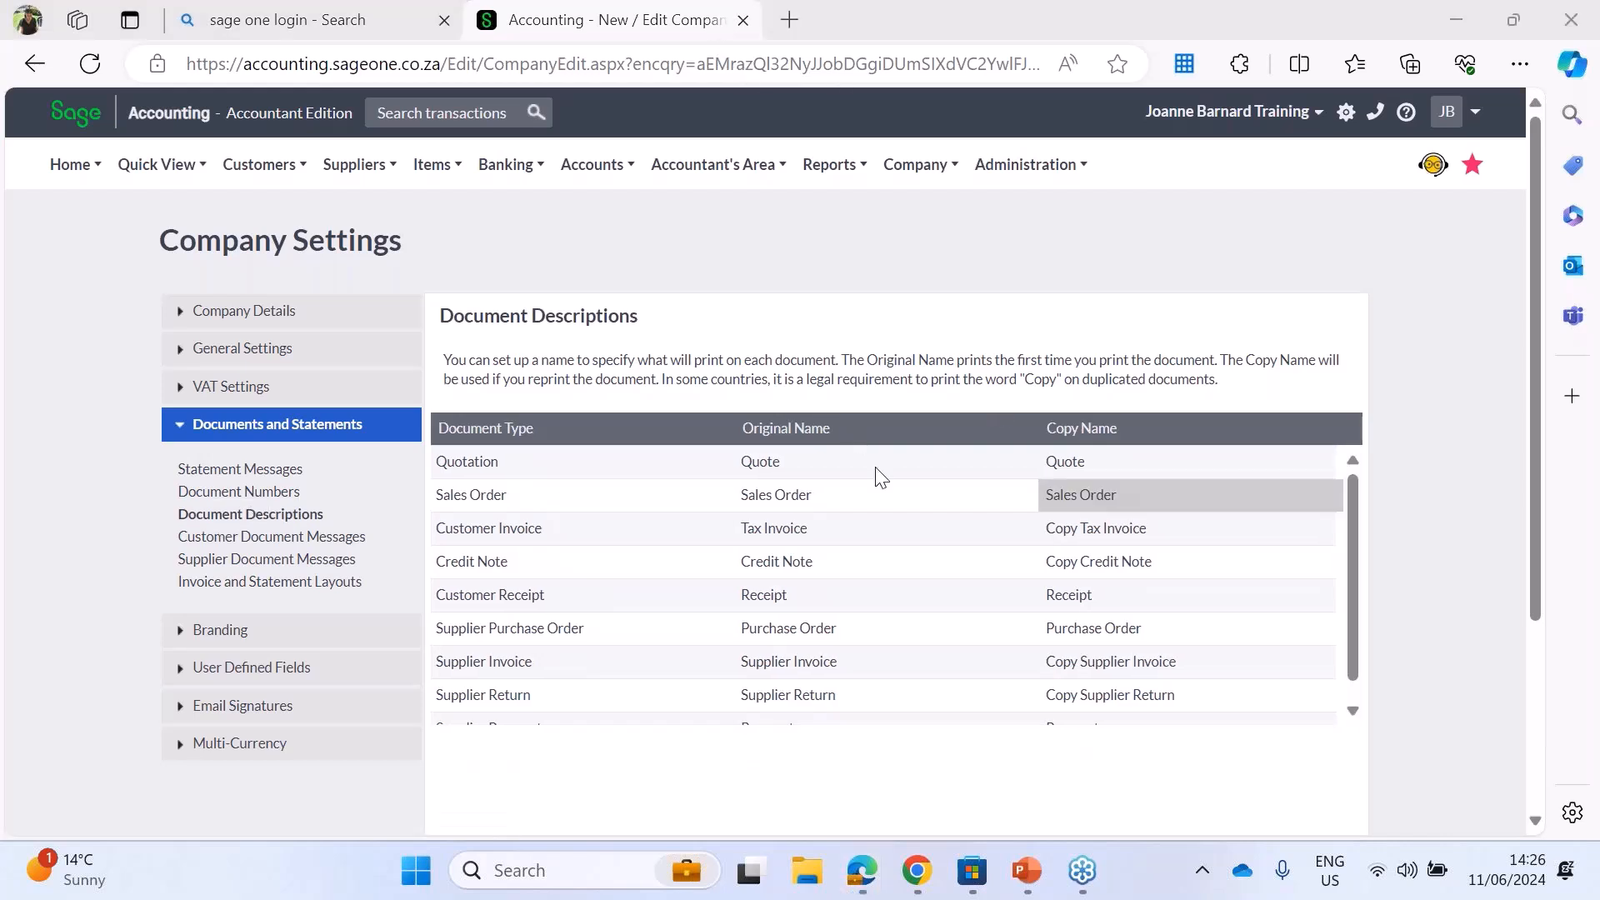
left_click(800, 463)
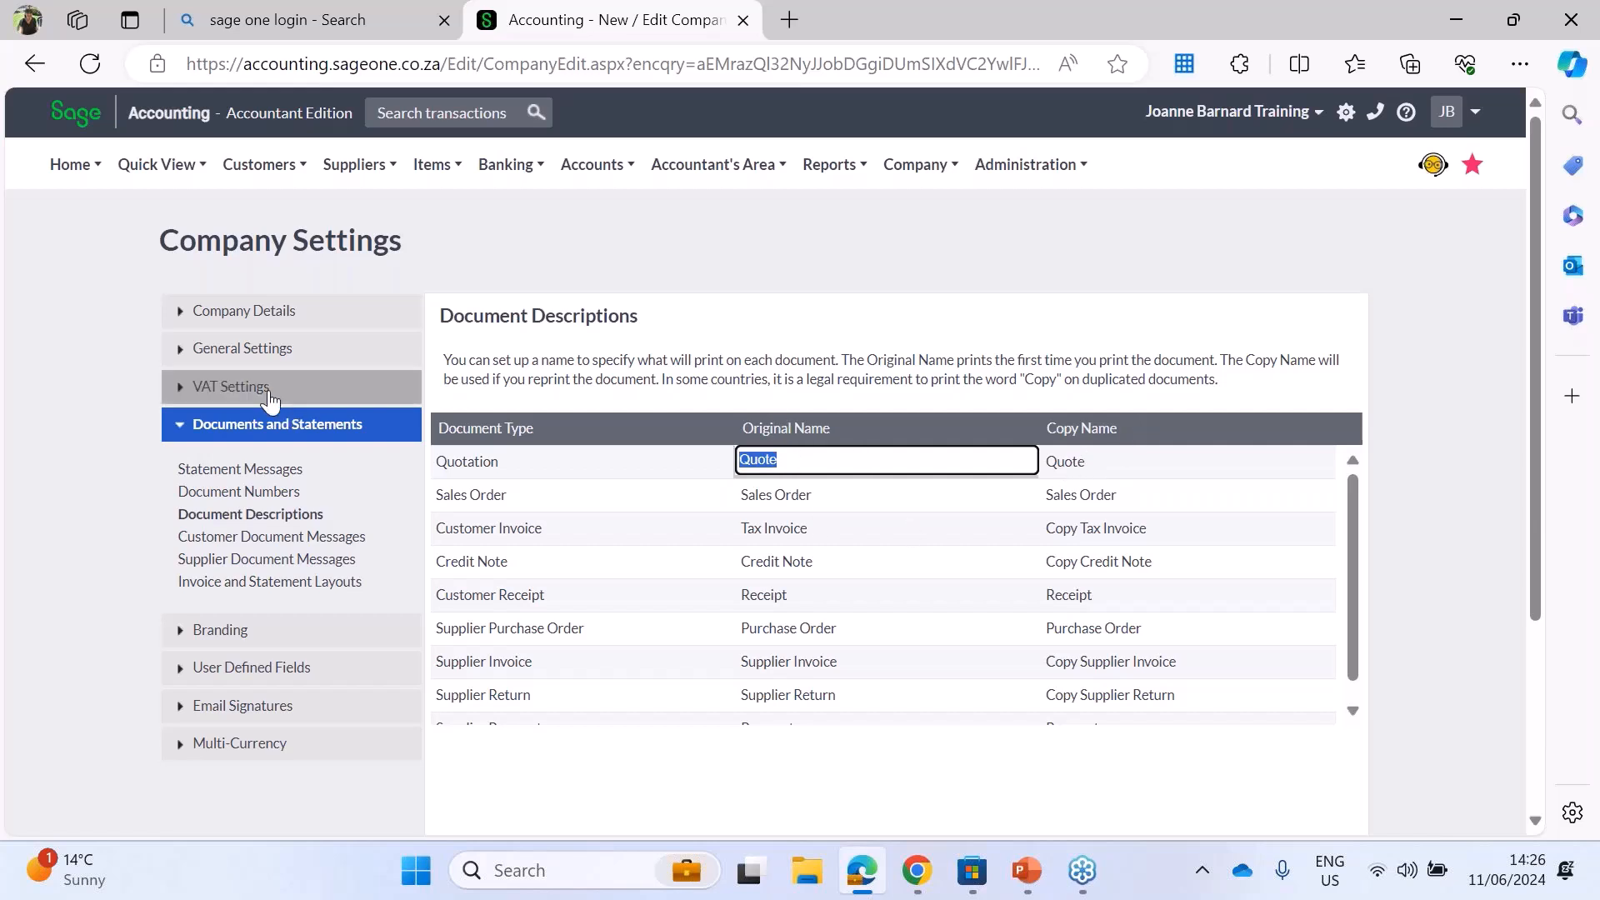
left_click(250, 491)
left_click(791, 391)
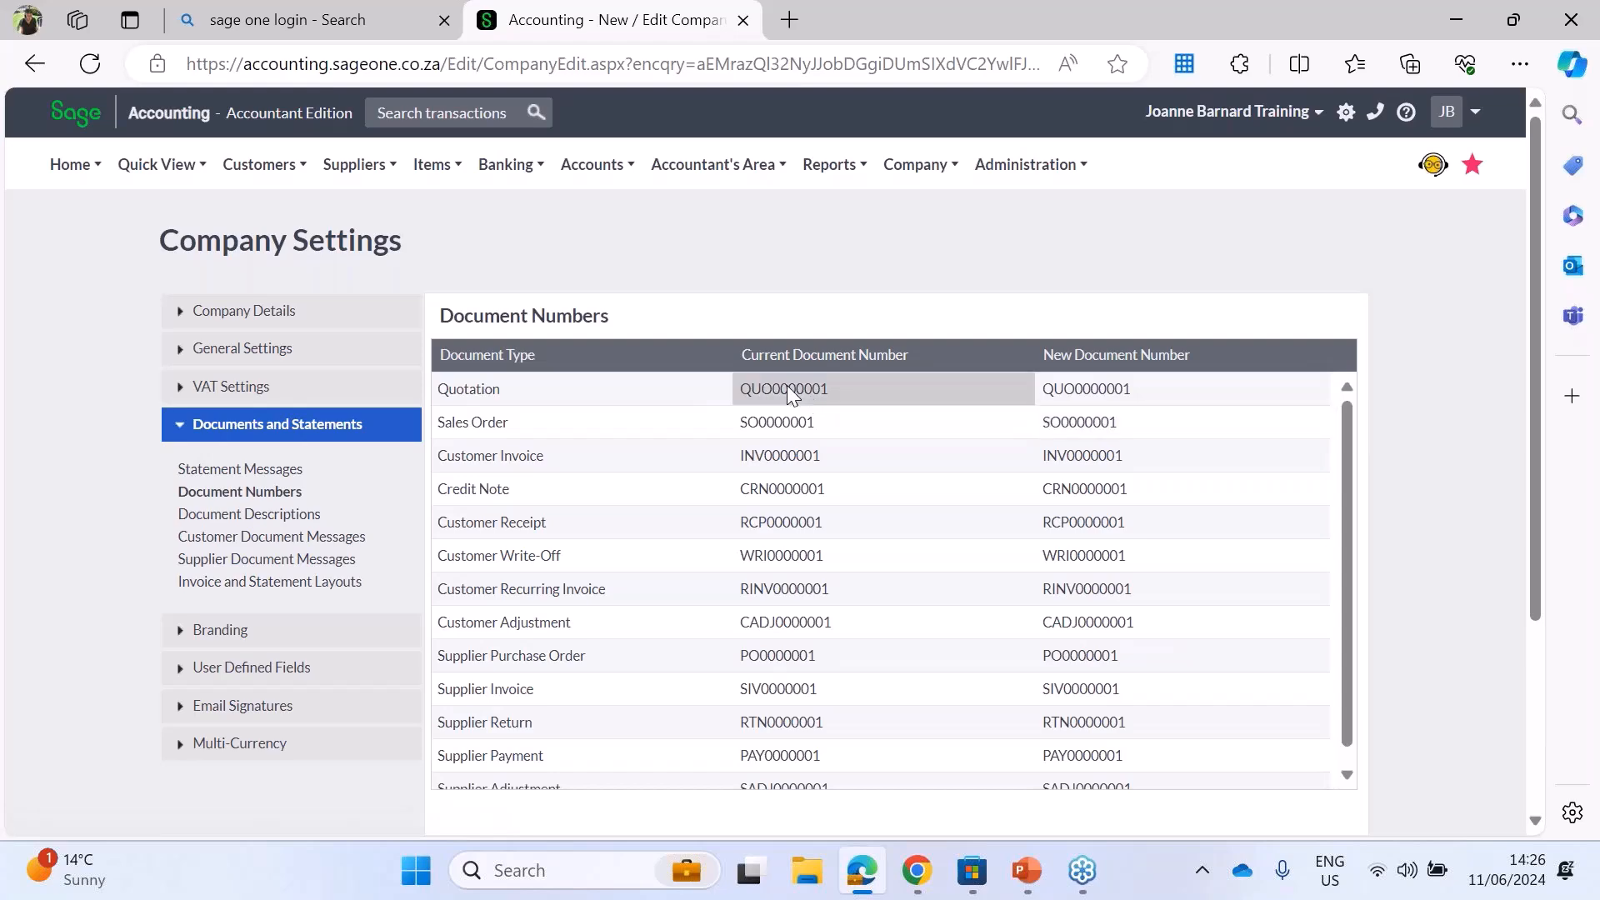
double_click(788, 392)
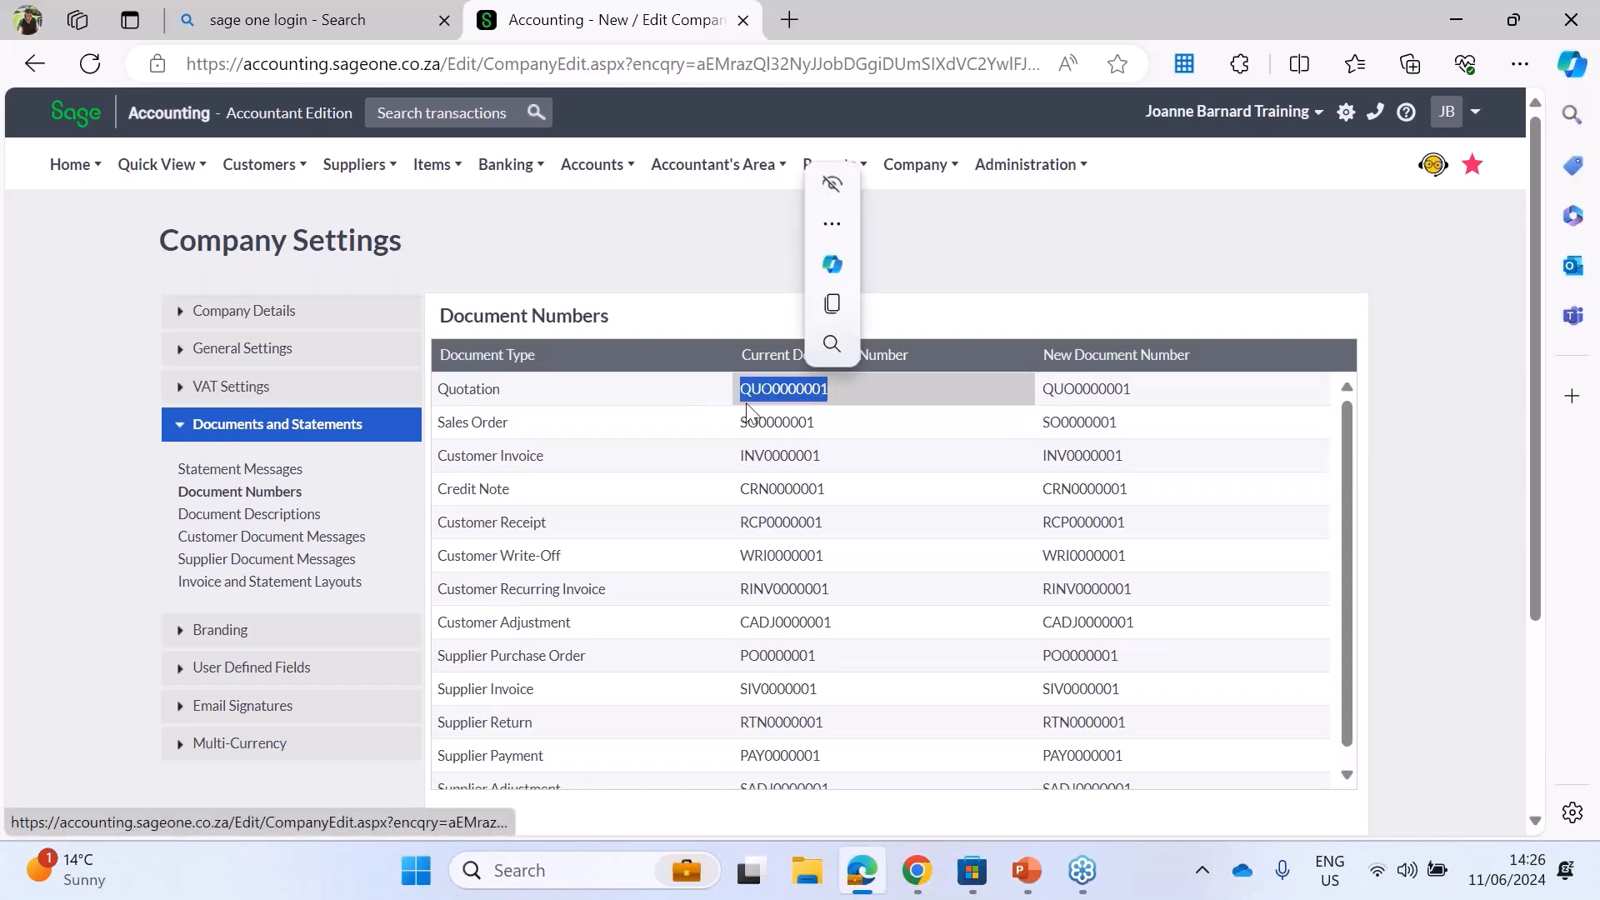
Step: In the document descriptions, change the sales order's Original Name to "Pro Forma Invoice"
left_click(239, 521)
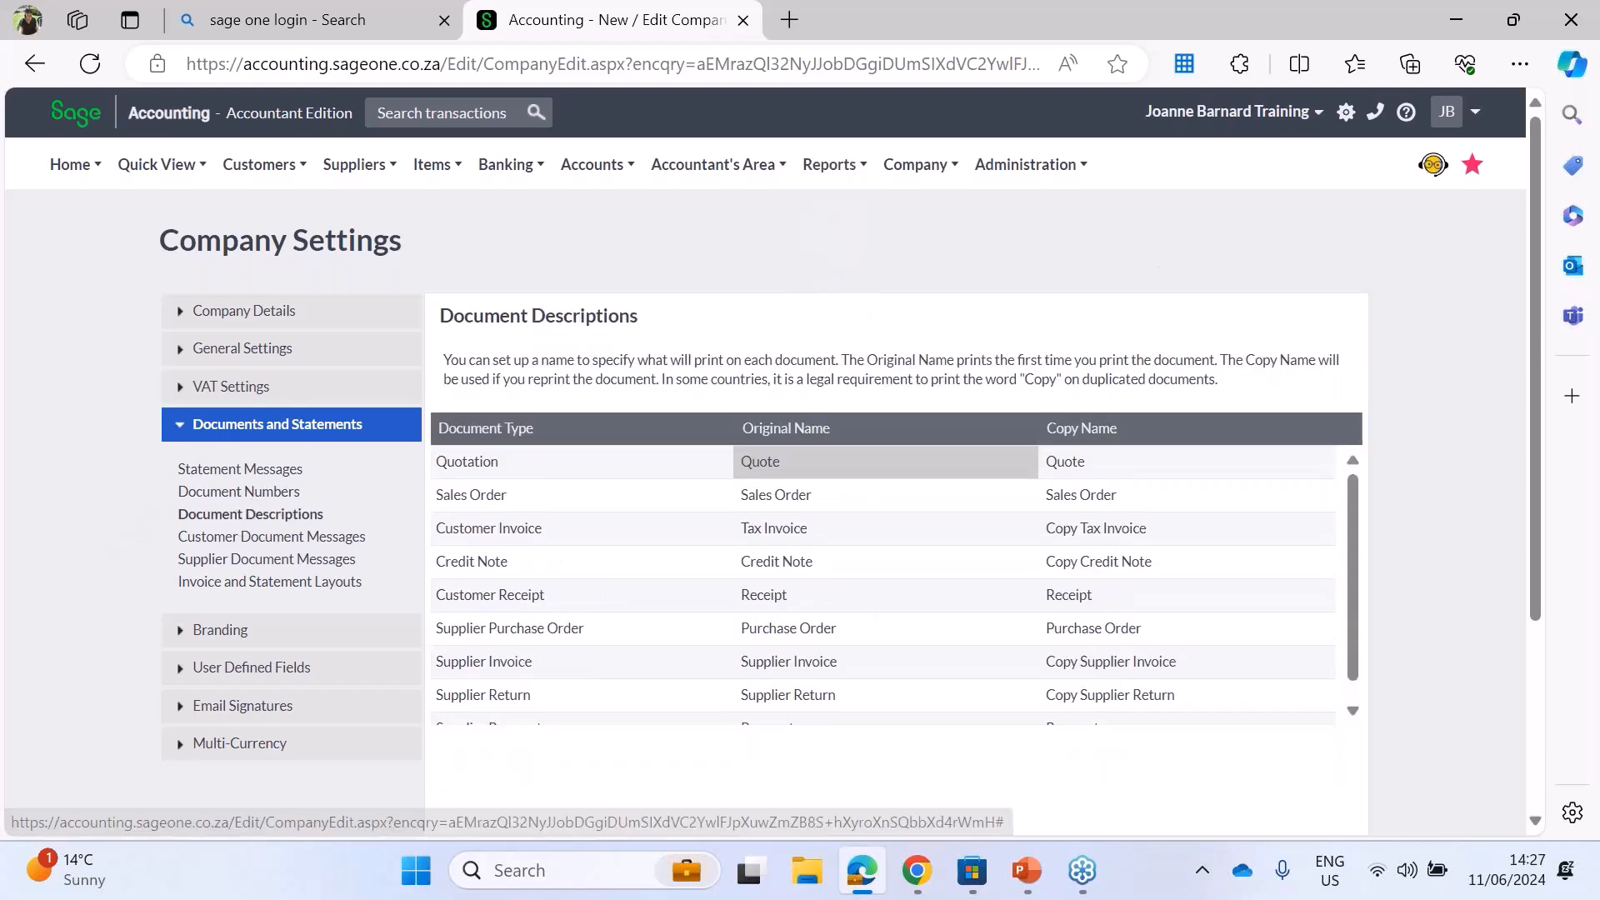
left_click(759, 460)
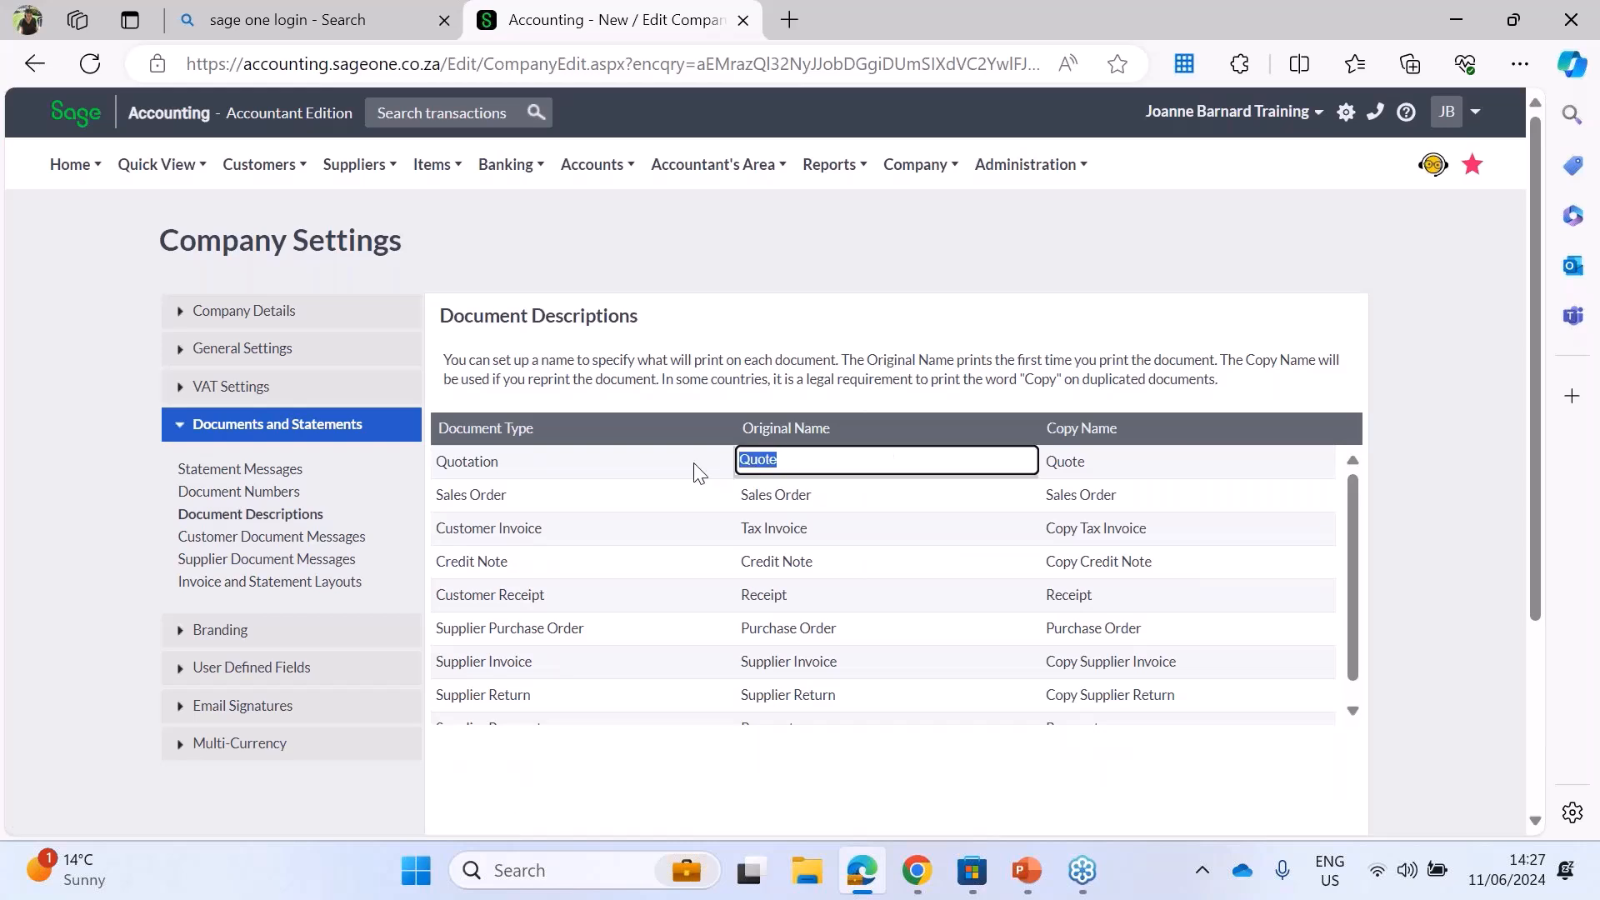
left_click(798, 498)
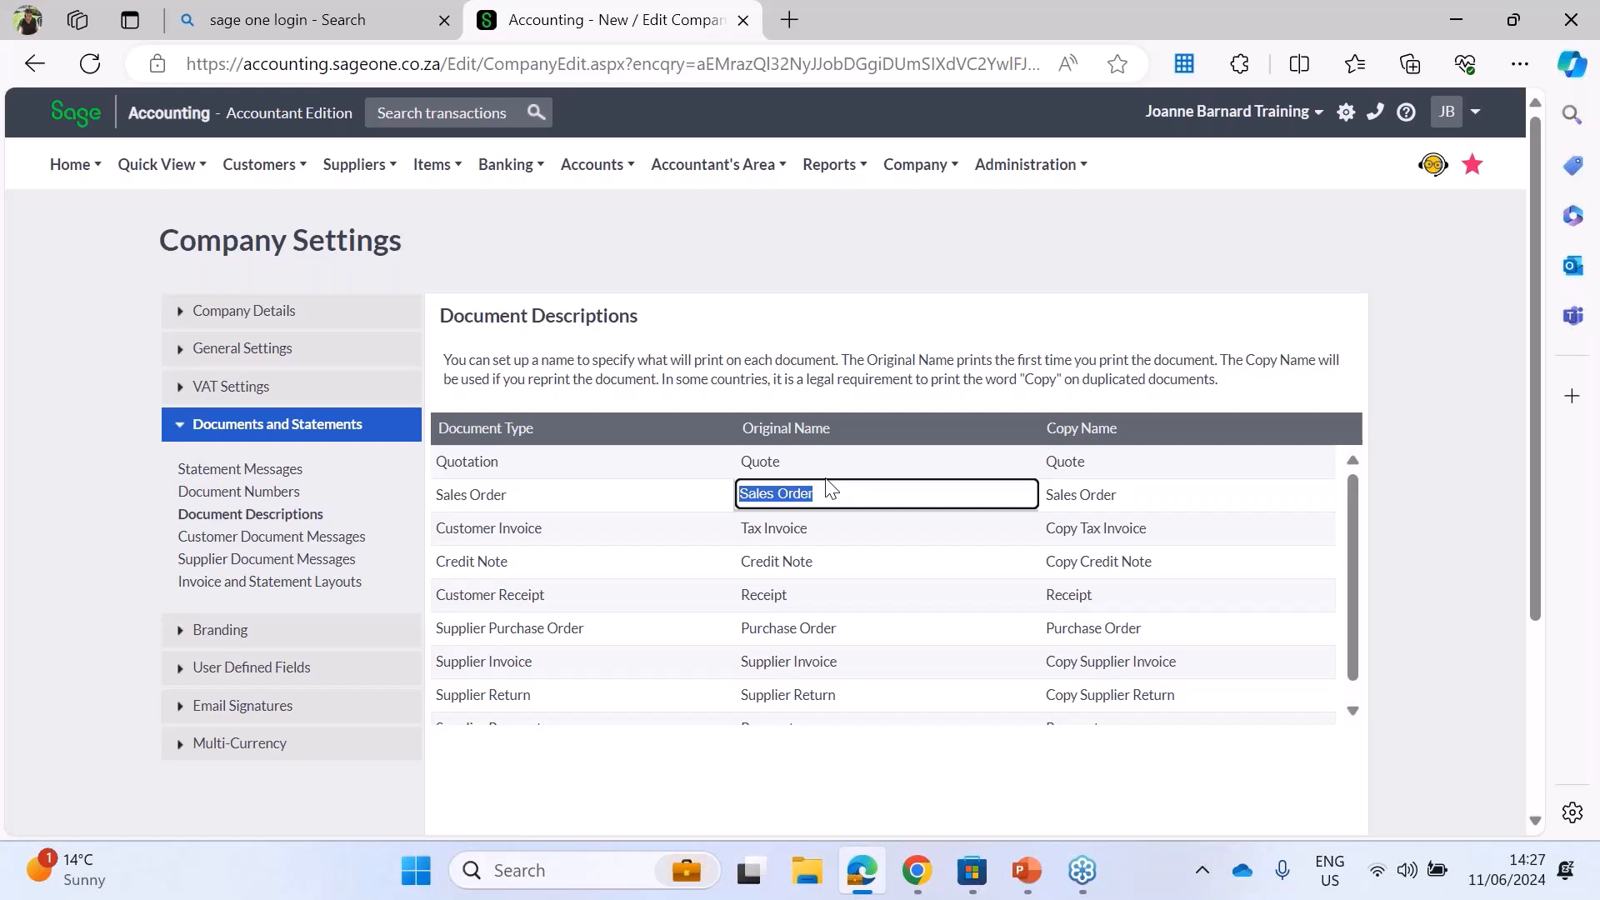
type("Pro")
type(" From")
type("a")
key("BackSpace")
key("BackSpace")
key("BackSpace")
type("orma Invoice")
left_click(1110, 493)
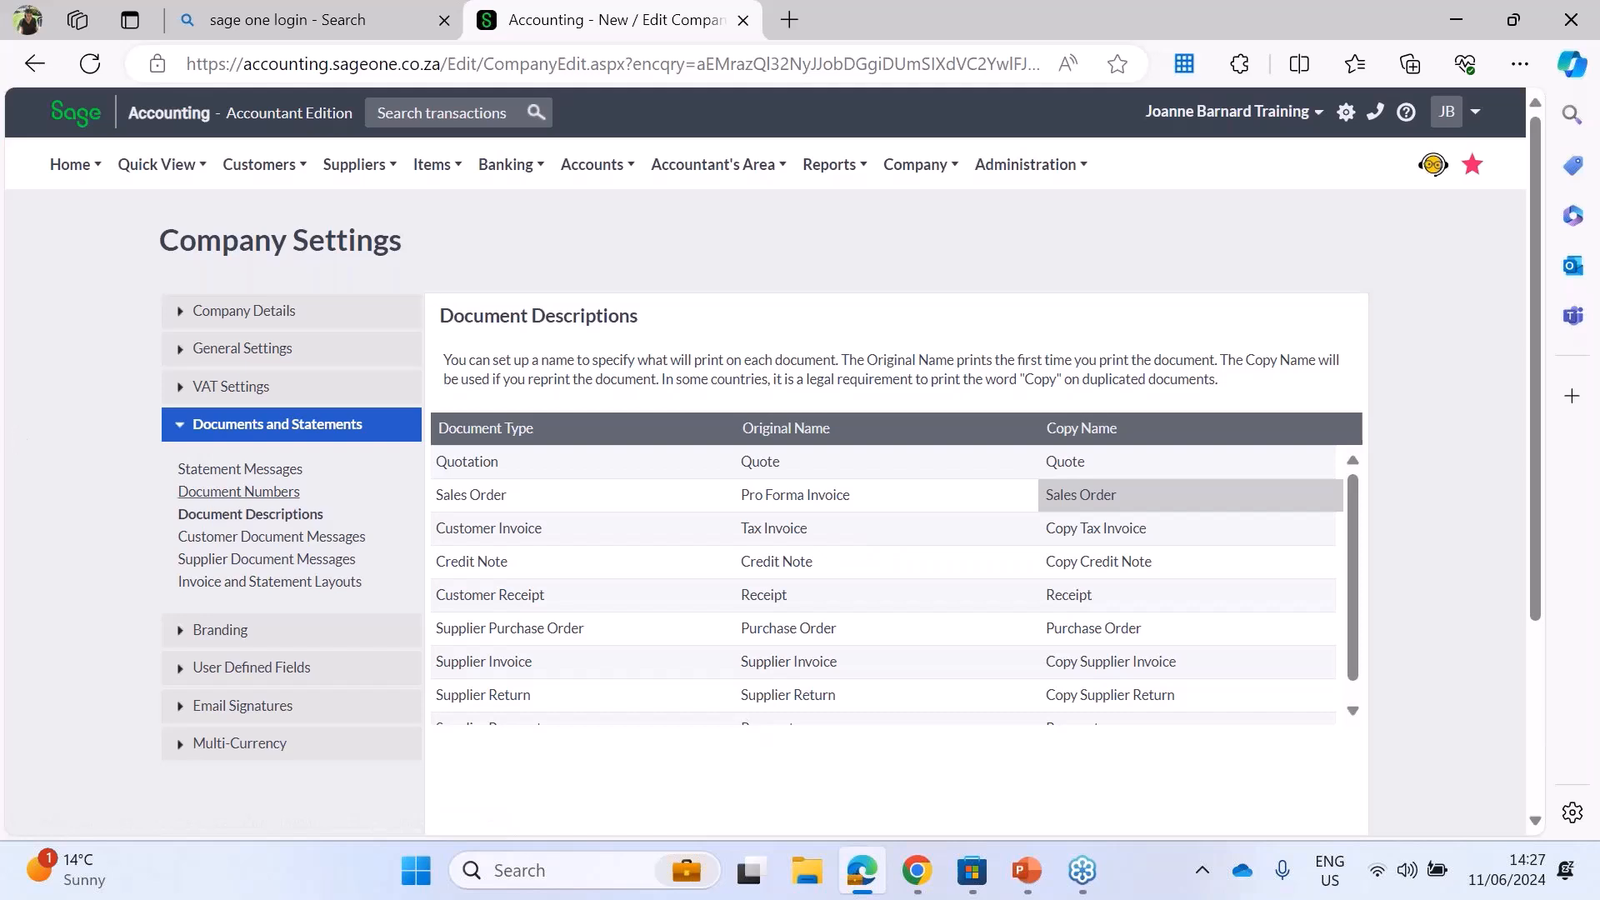
Step: Review the default customer and supplier document messages and the layouts available for the quote
left_click(268, 539)
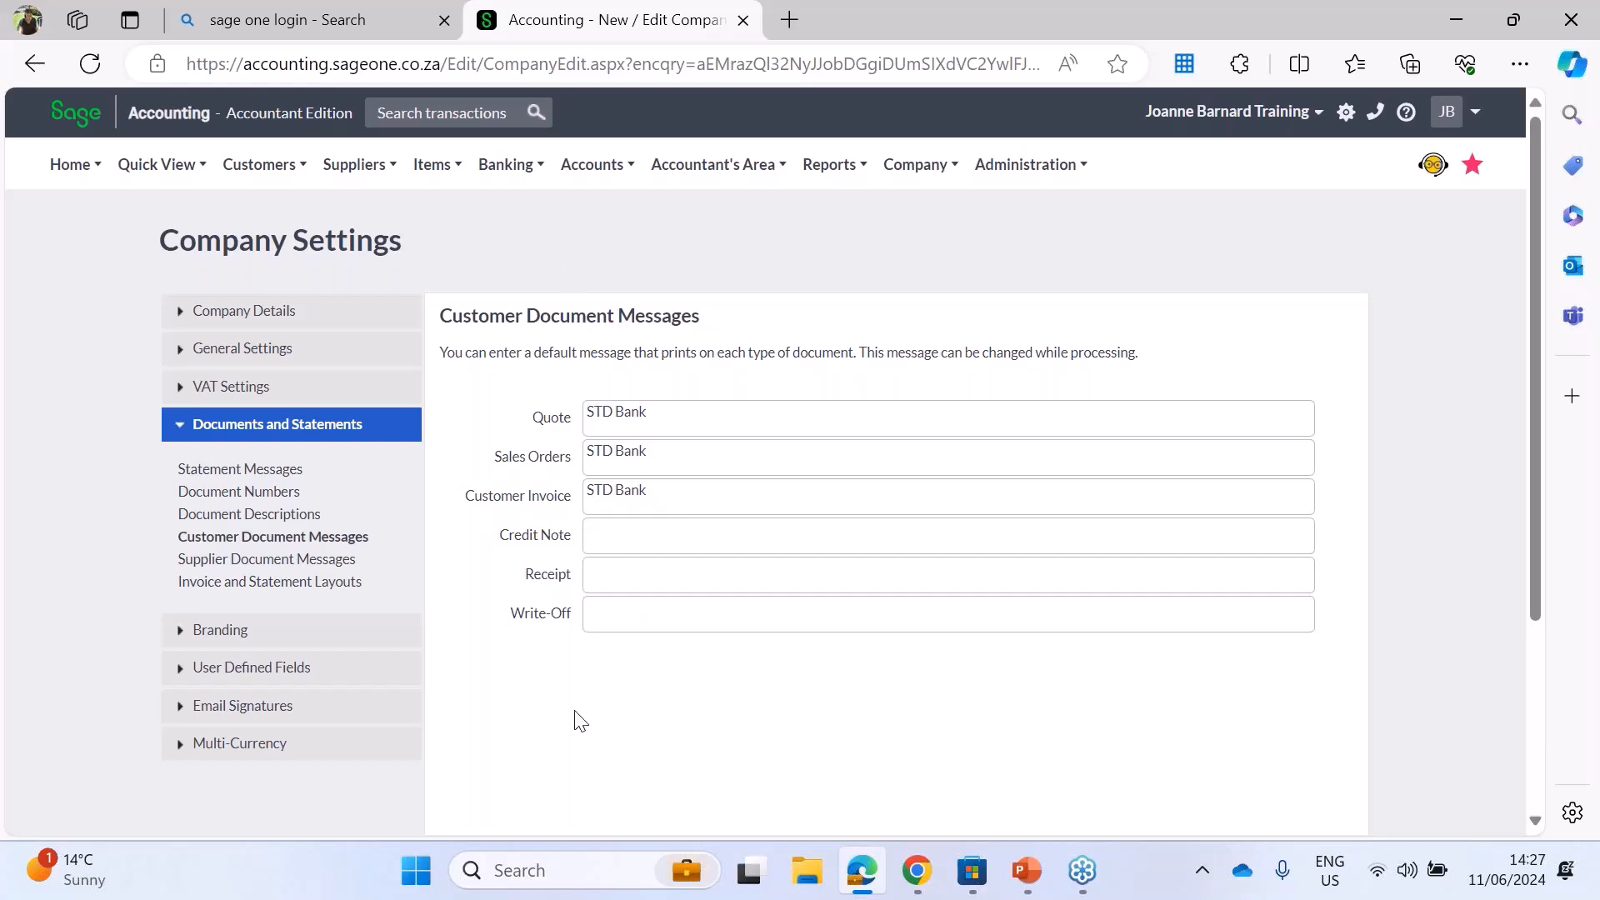
left_click(275, 558)
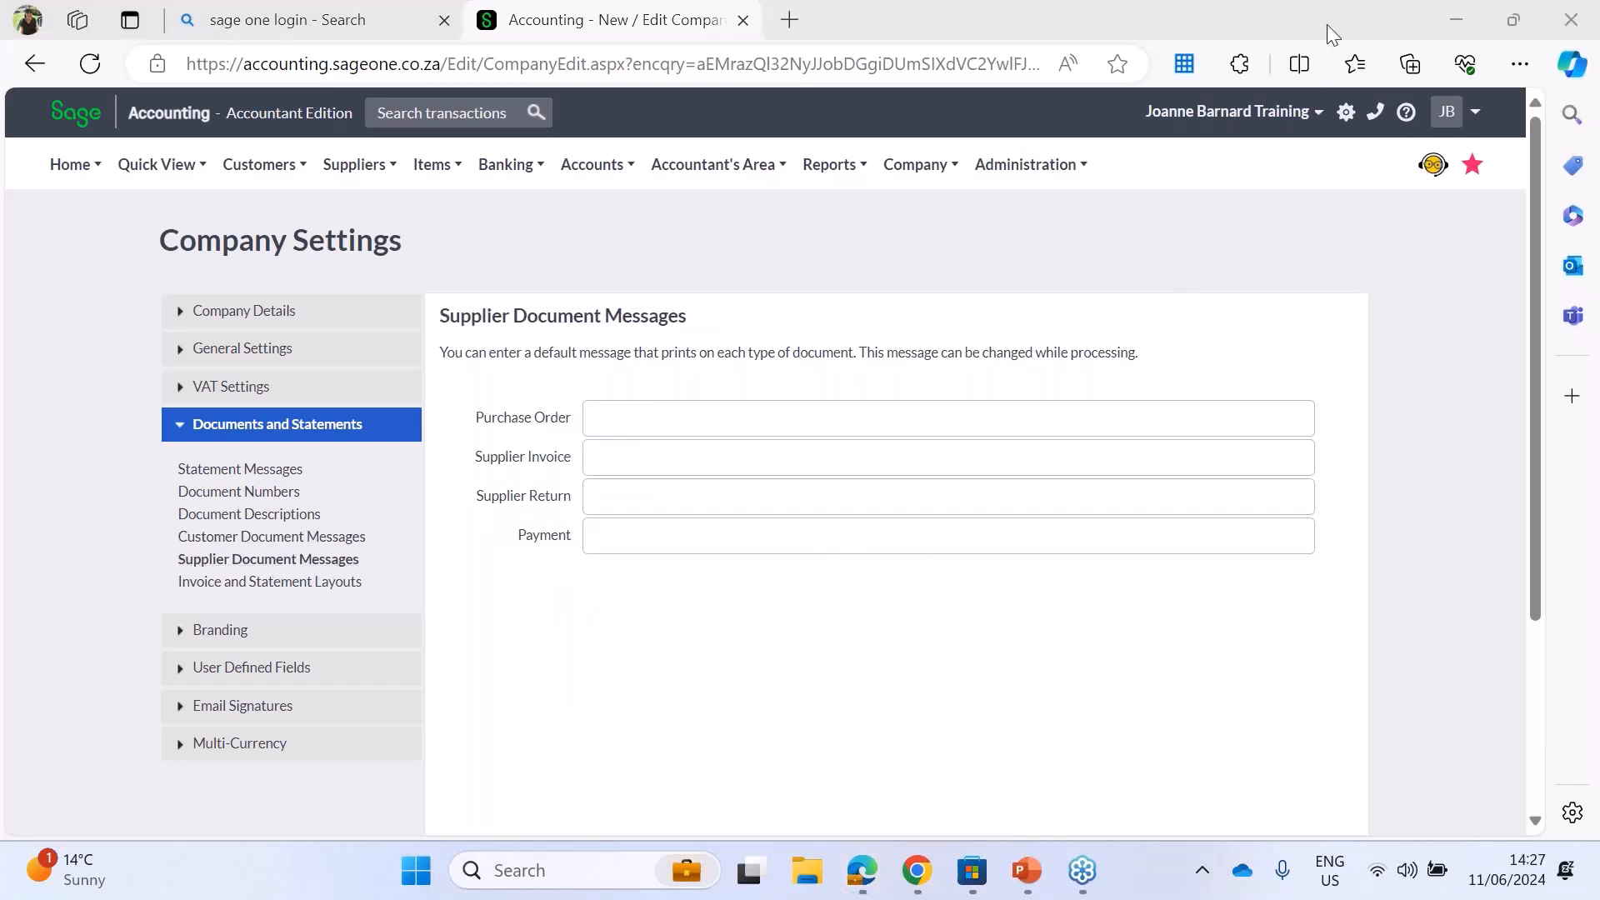
left_click(265, 581)
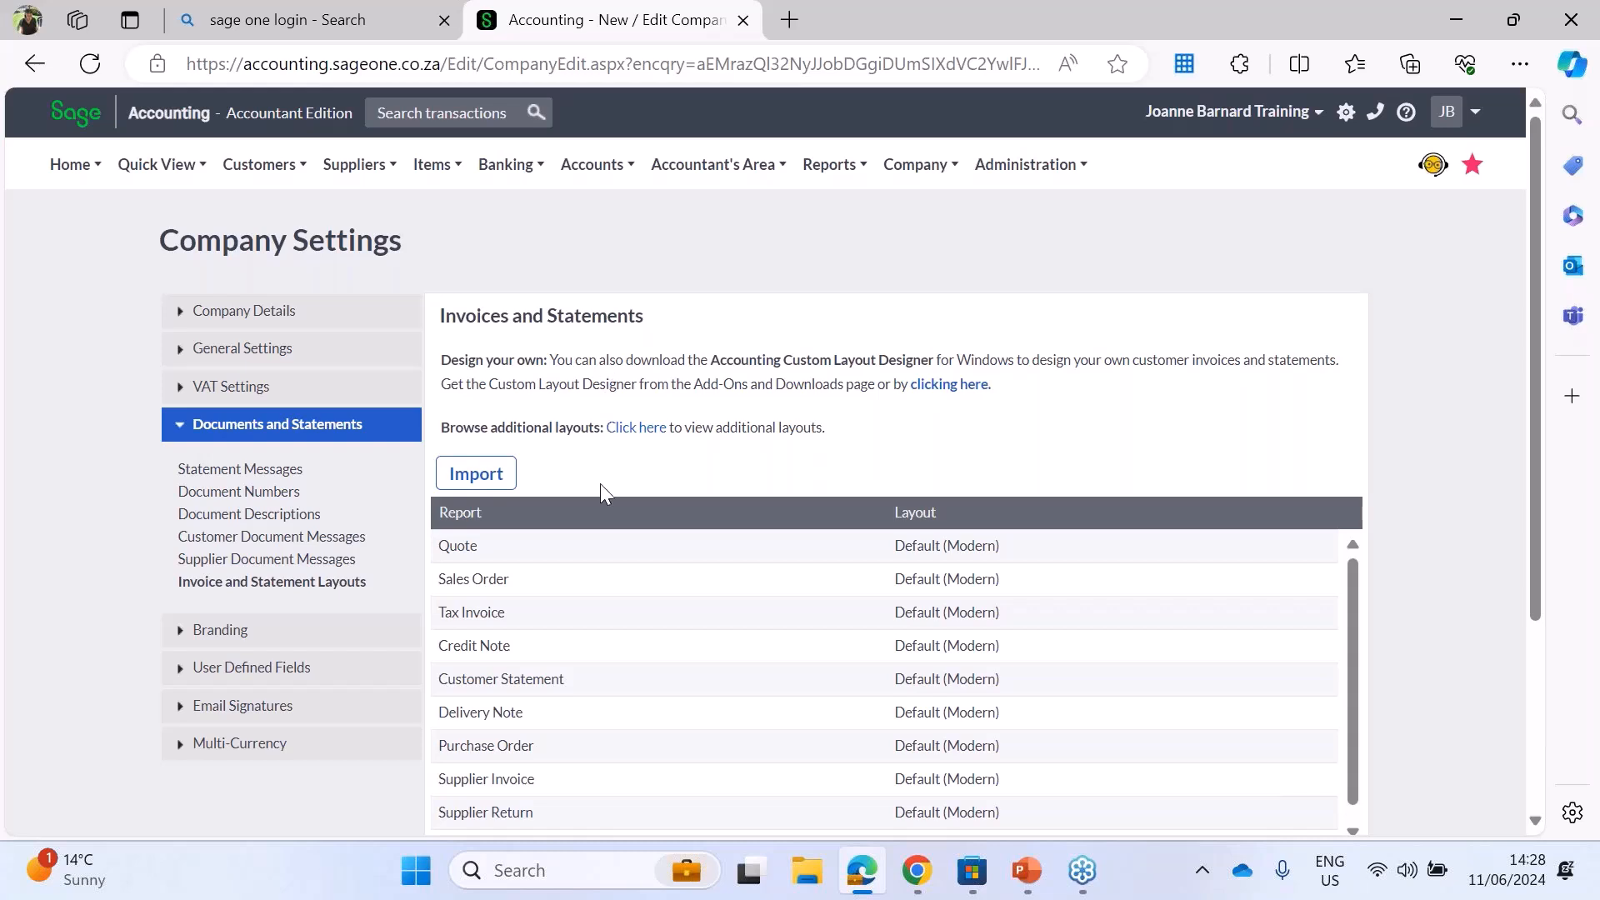
left_click(958, 548)
left_click(1448, 13)
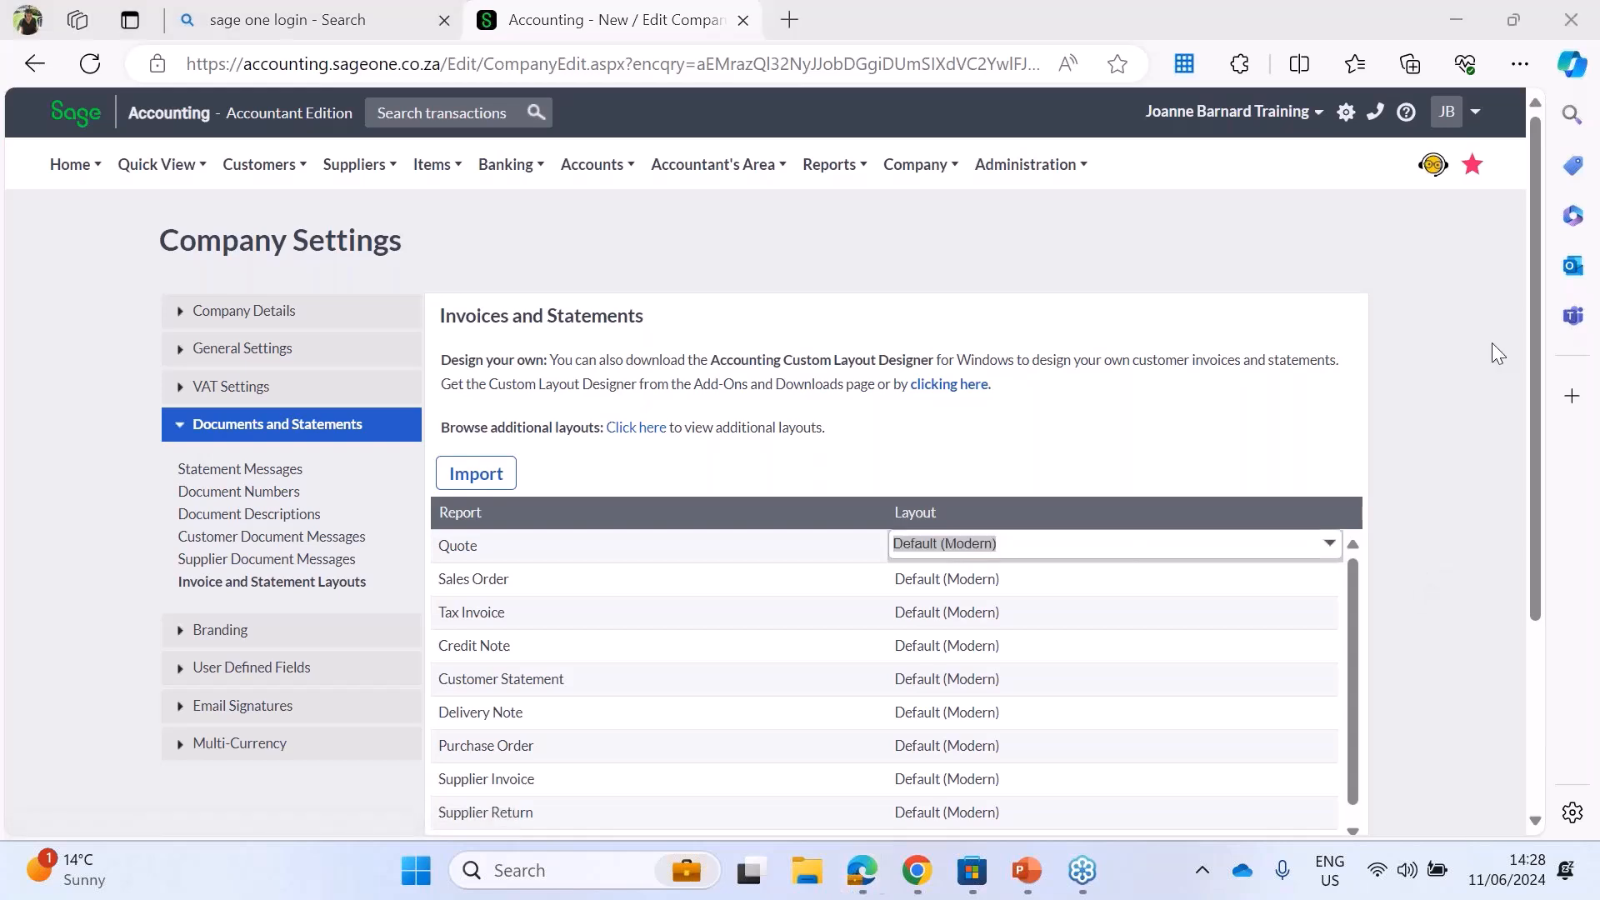
left_click(1330, 543)
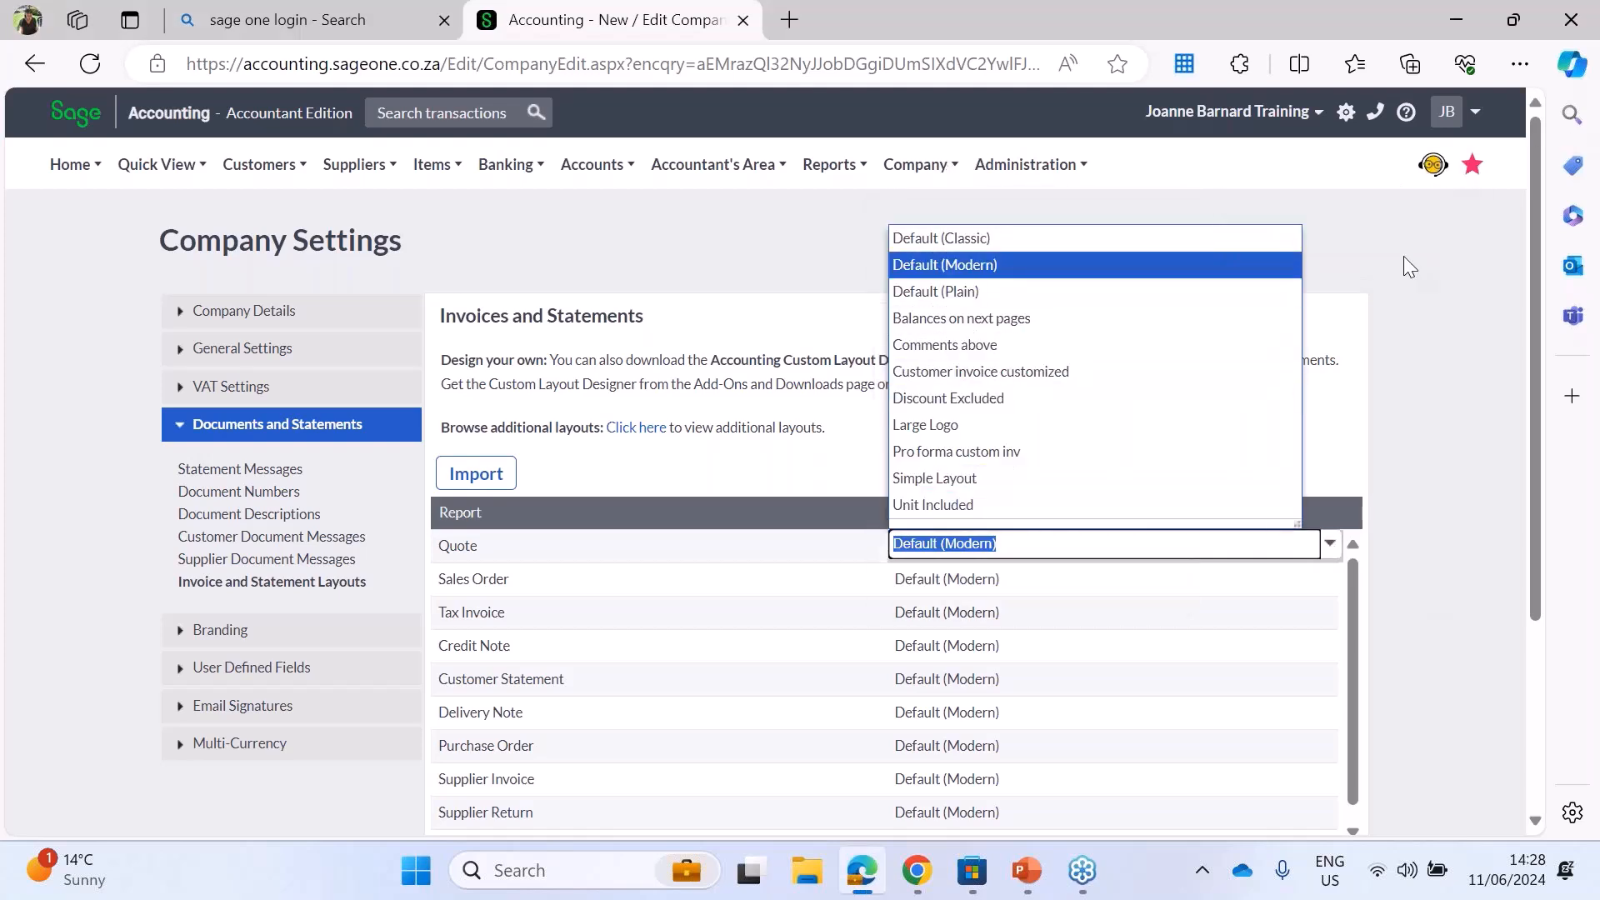
left_click(1478, 396)
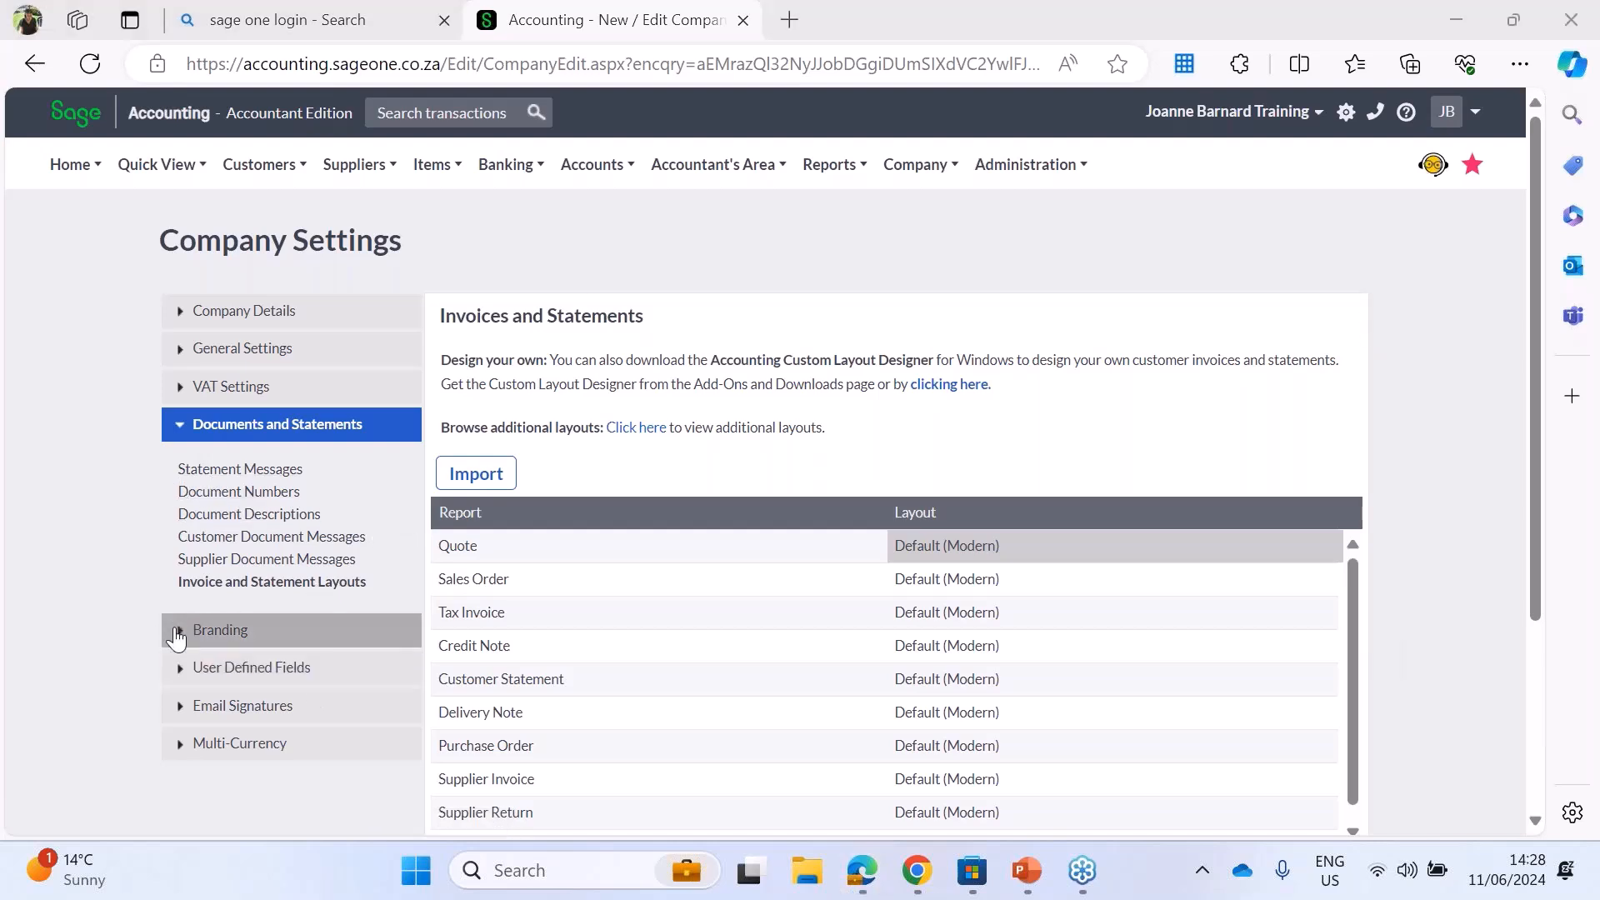
Step: Preview how the company logo appears on a sample invoice in the branding settings
left_click(172, 631)
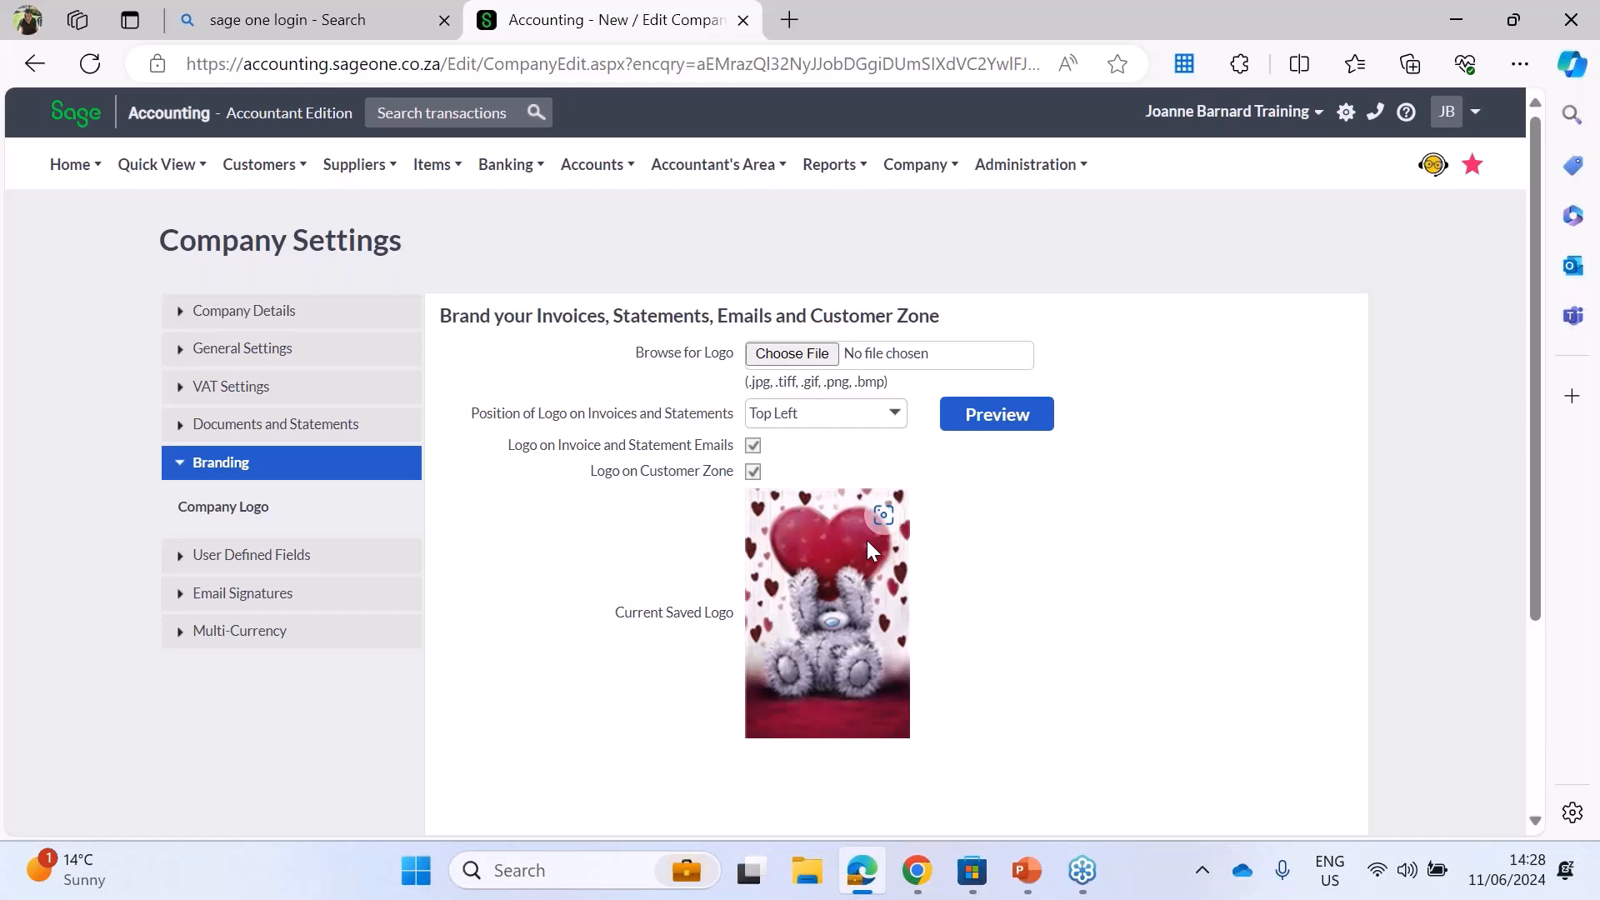
left_click(1011, 421)
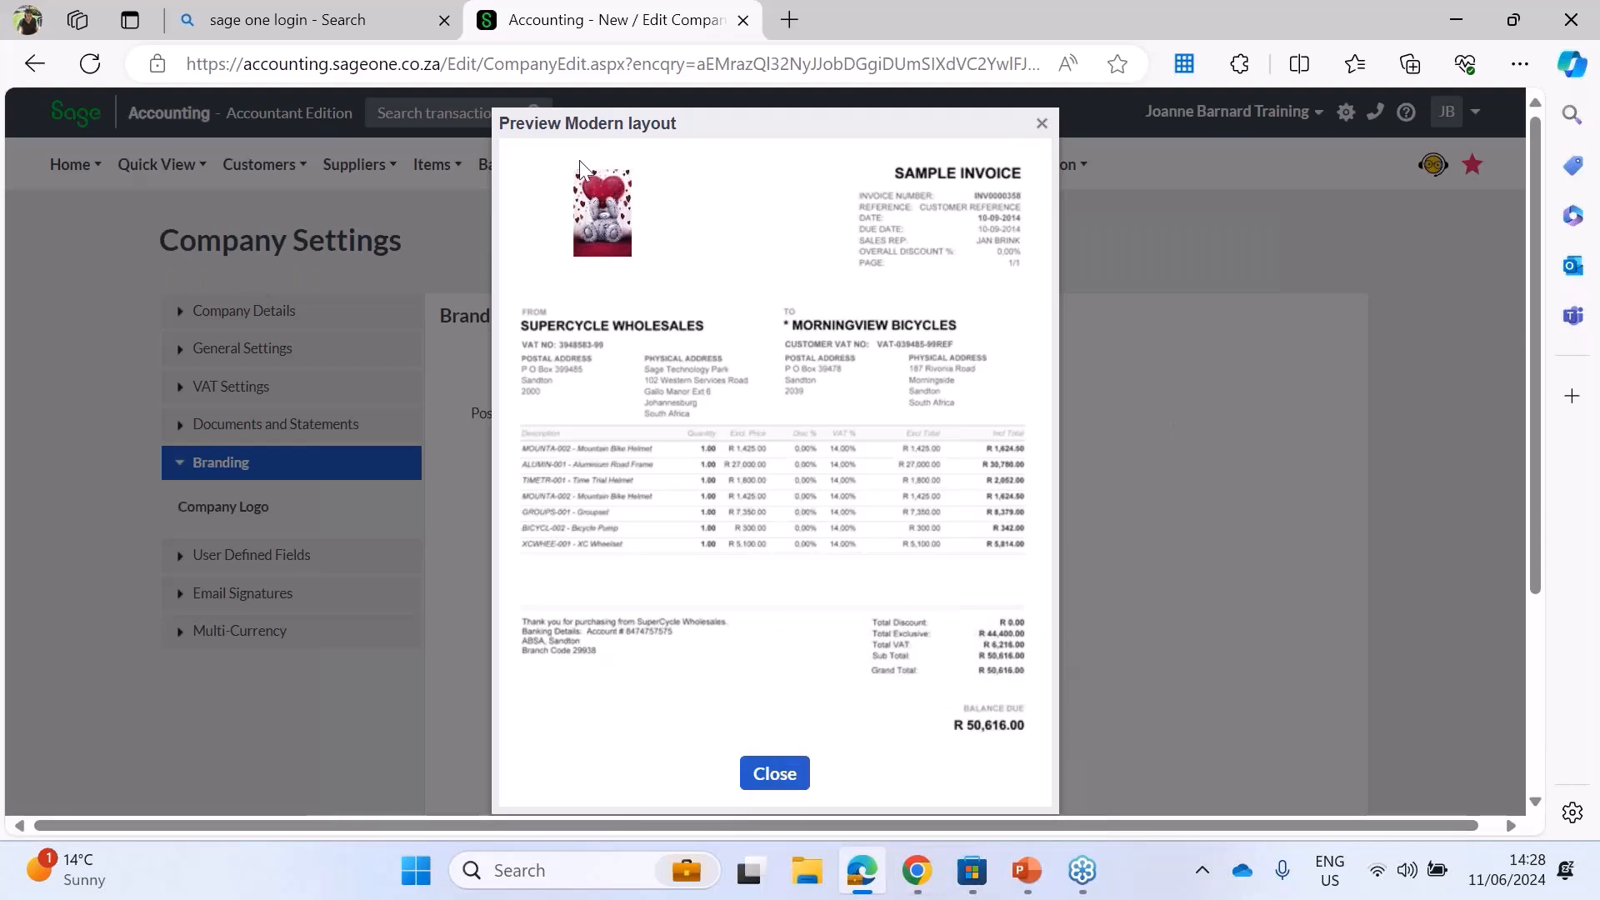
left_click(775, 775)
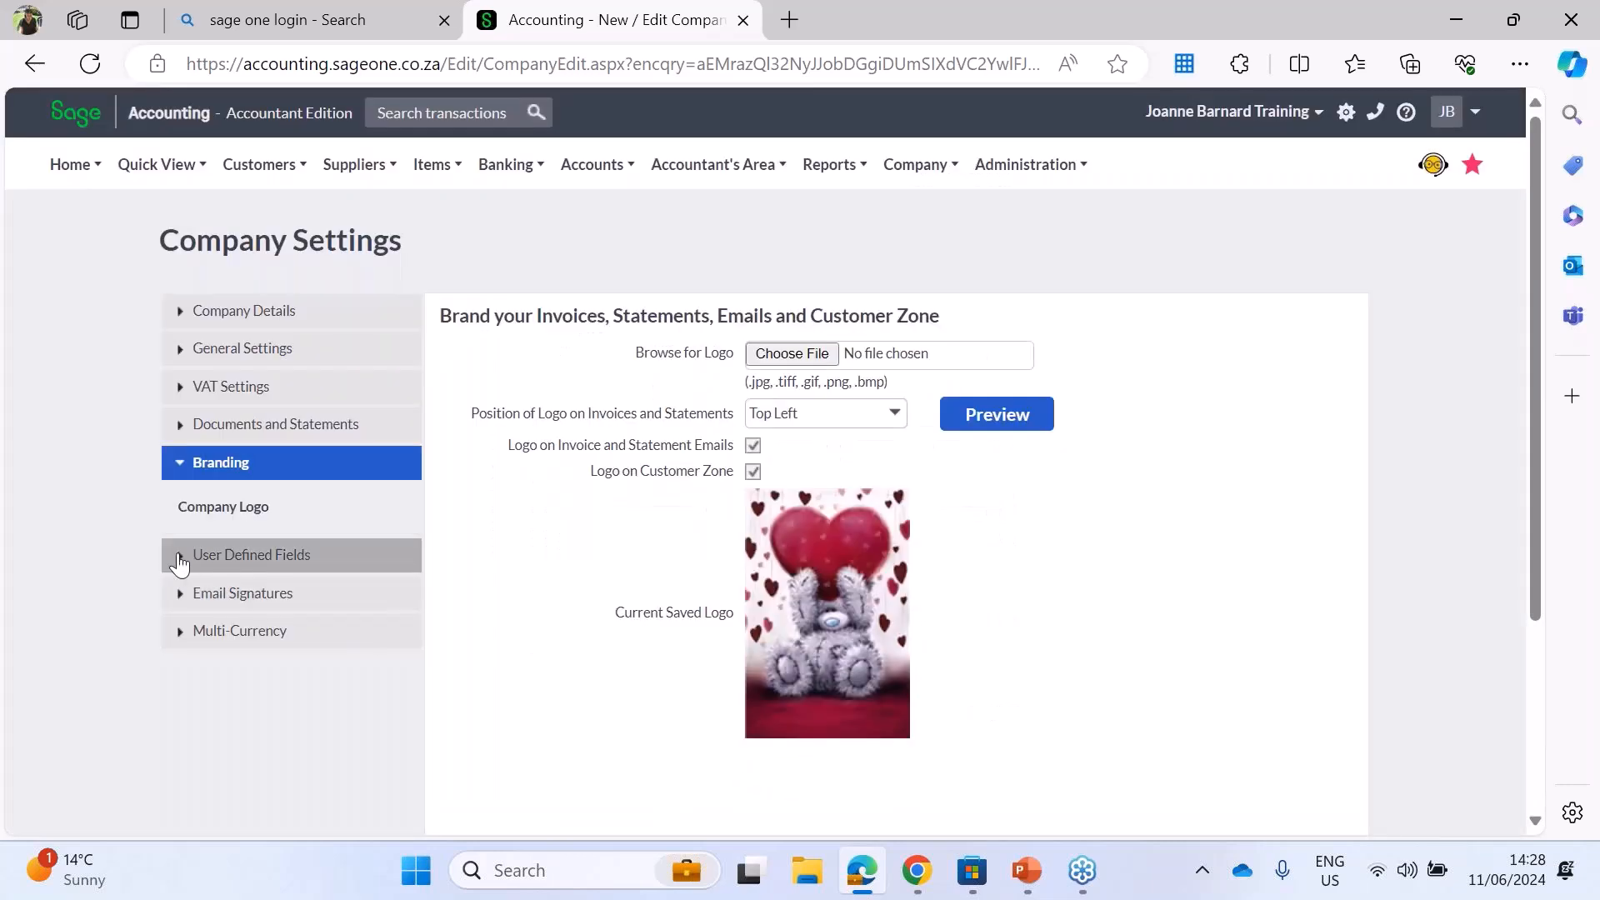
Step: In the customer user defined fields, name Text User Field 1 "Medical aid" and Number User Field 1 "Medical aid number"
left_click(180, 562)
left_click(208, 548)
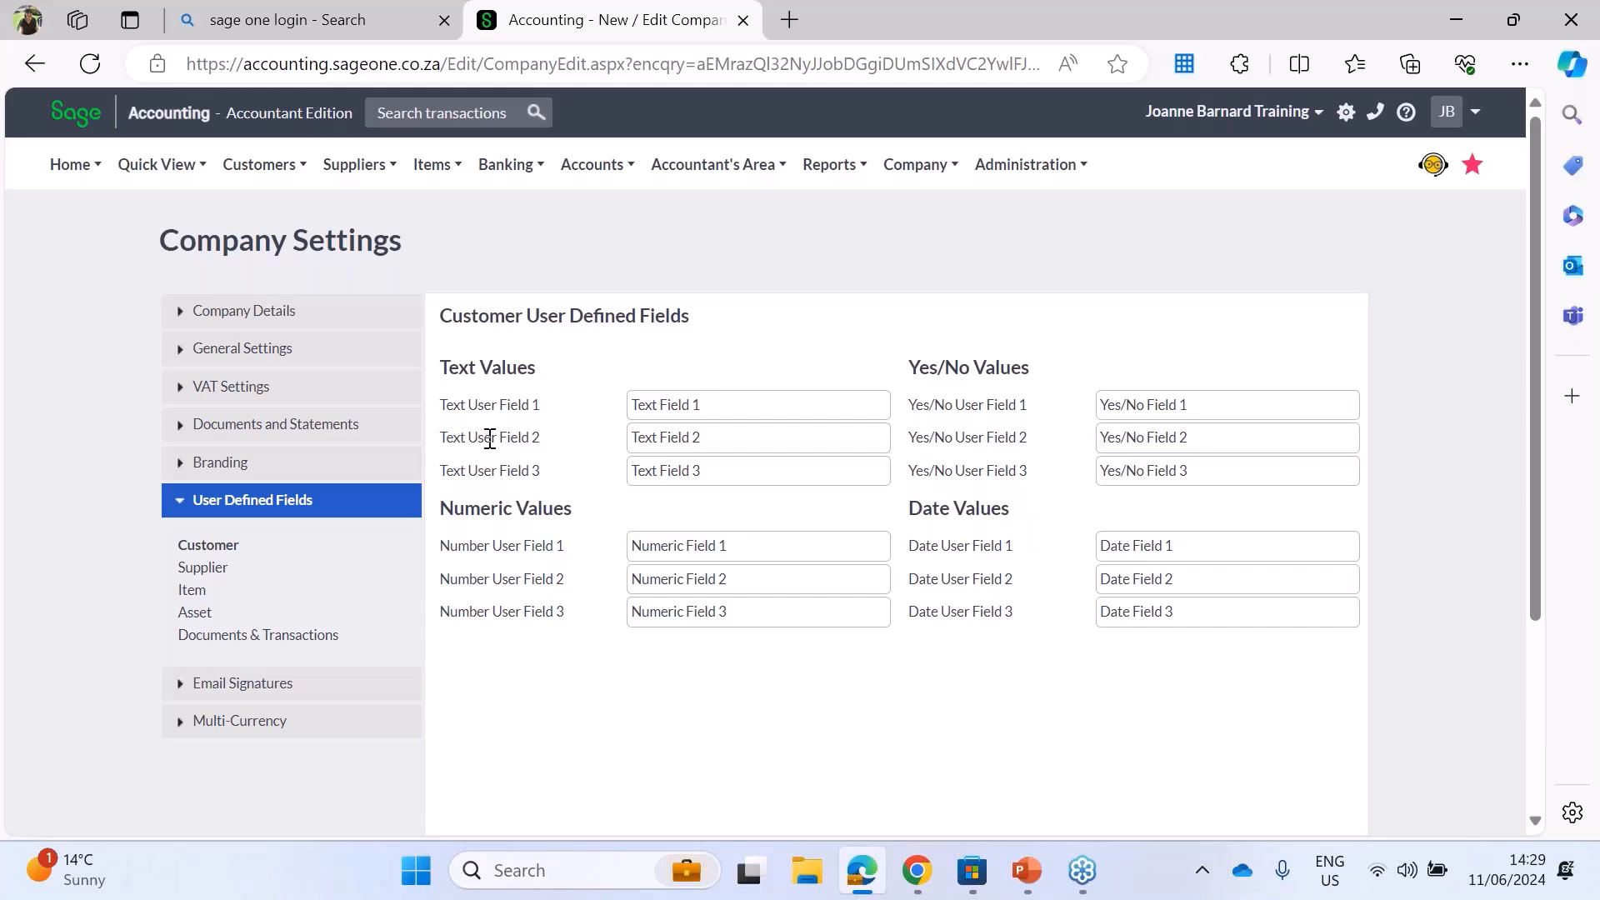
triple_click(701, 402)
type("Medical aid")
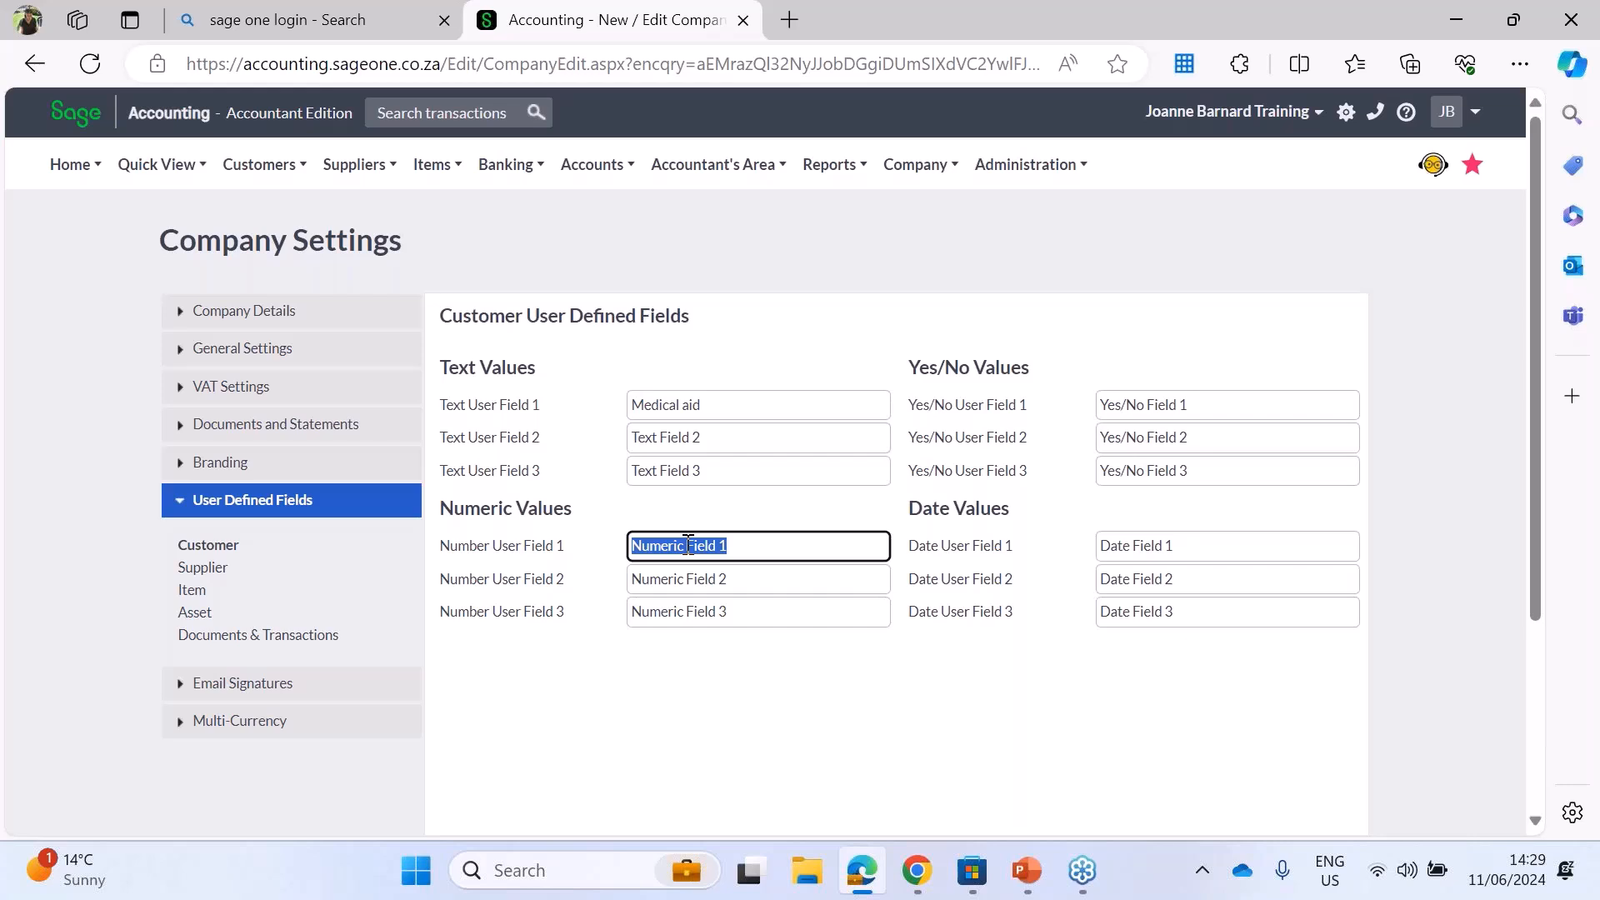
type("Medical aid number")
left_click(776, 704)
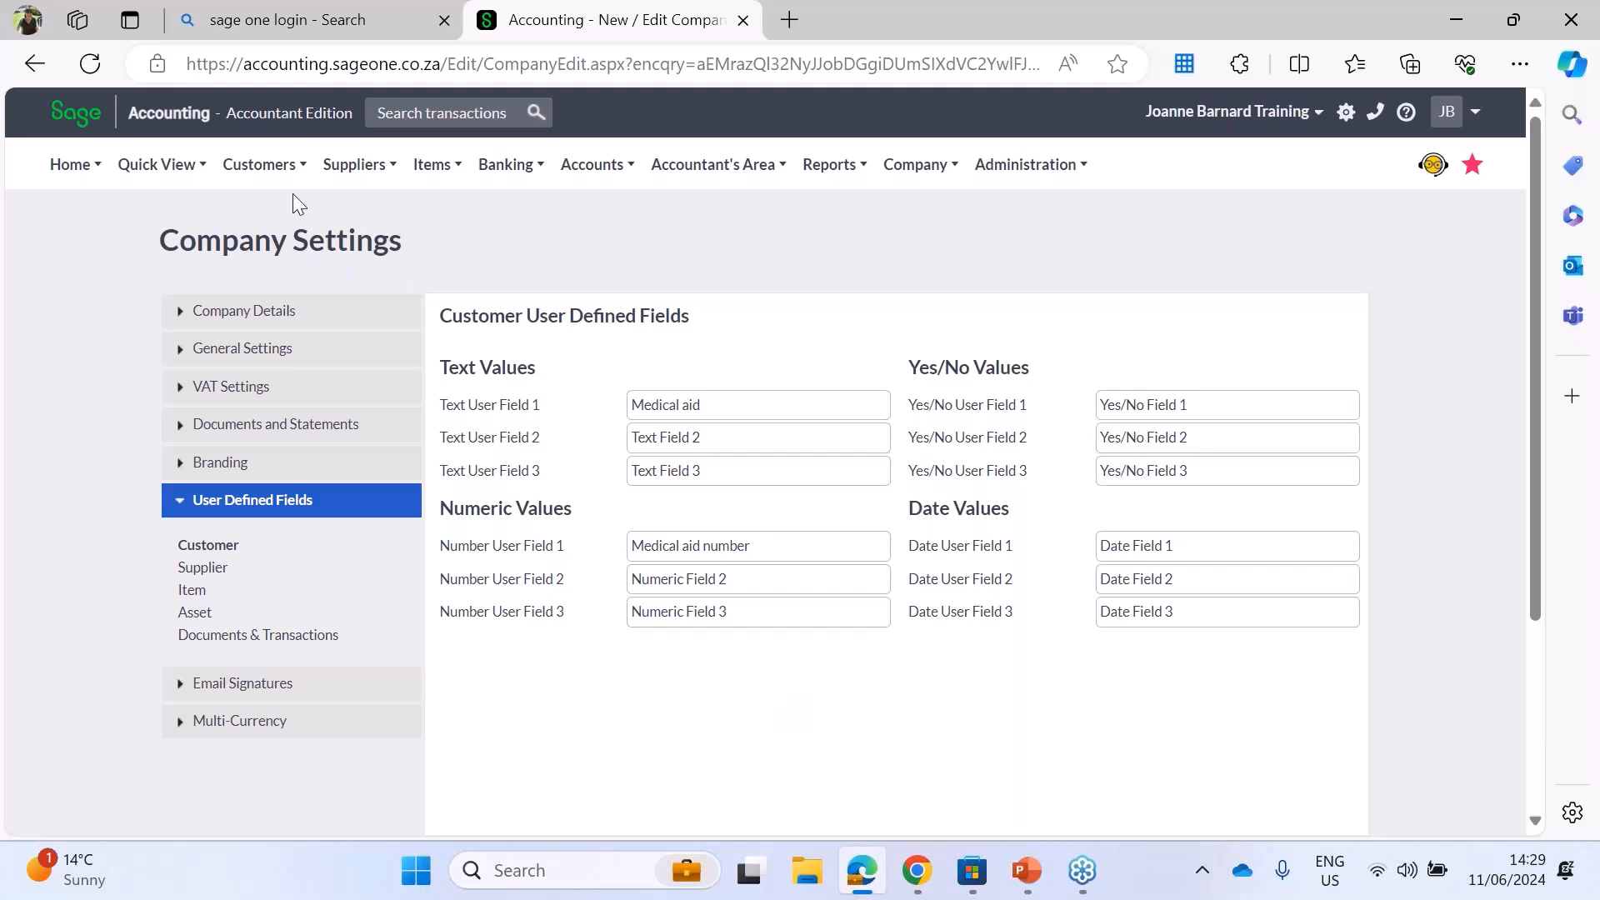
Step: Review the customer functions and the text and numeric user defined fields available for suppliers
mouse_move(268, 170)
mouse_move(273, 250)
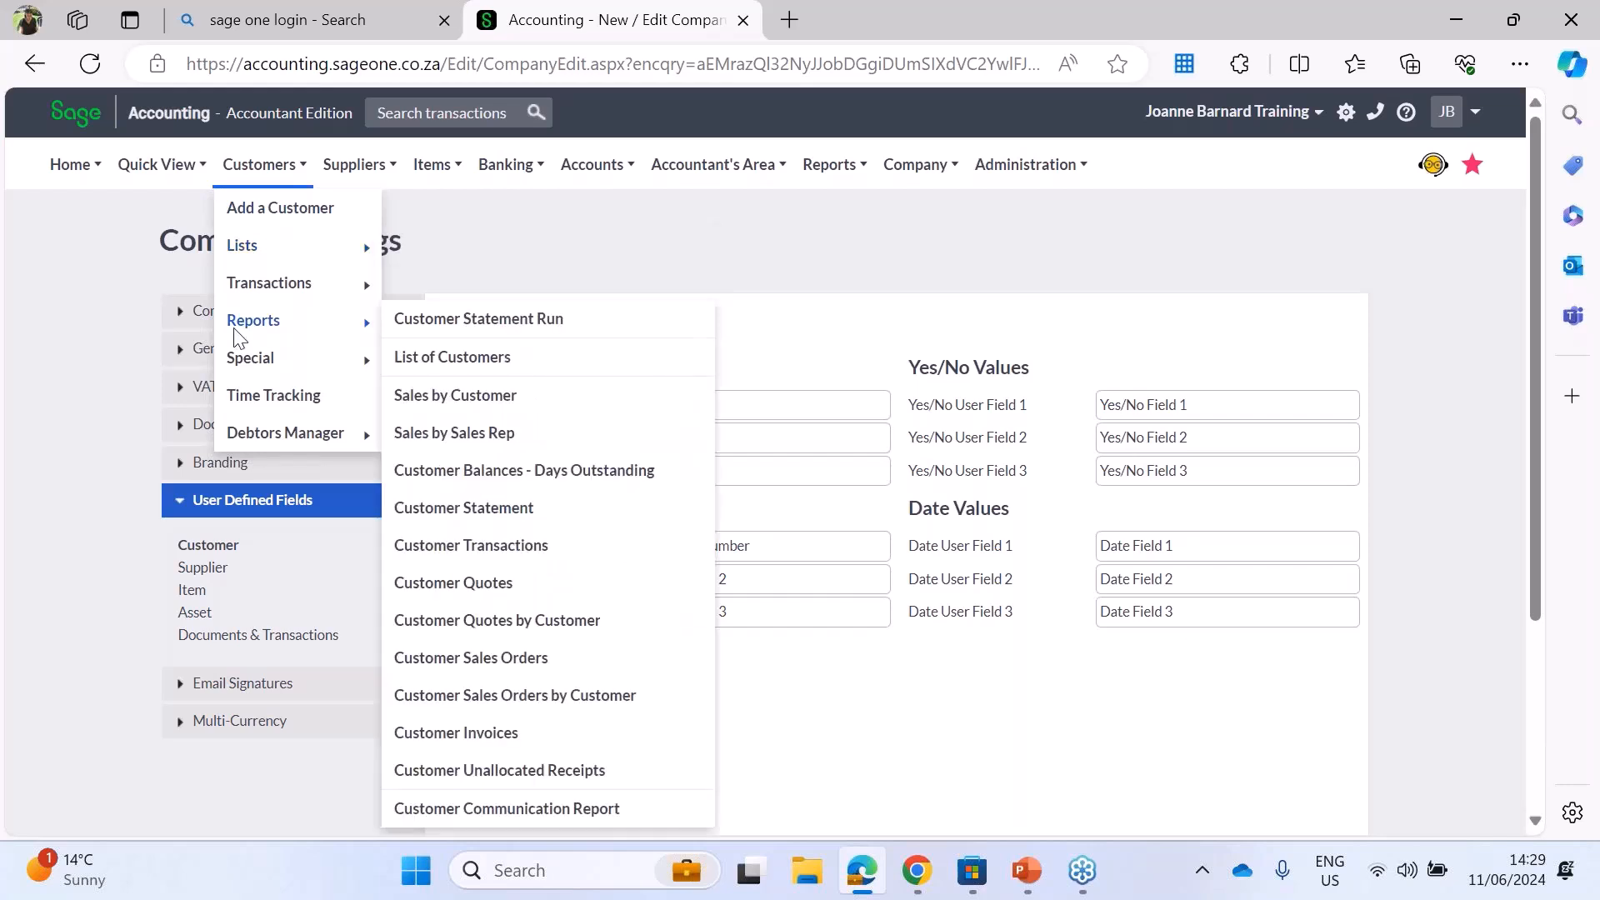
left_click(208, 567)
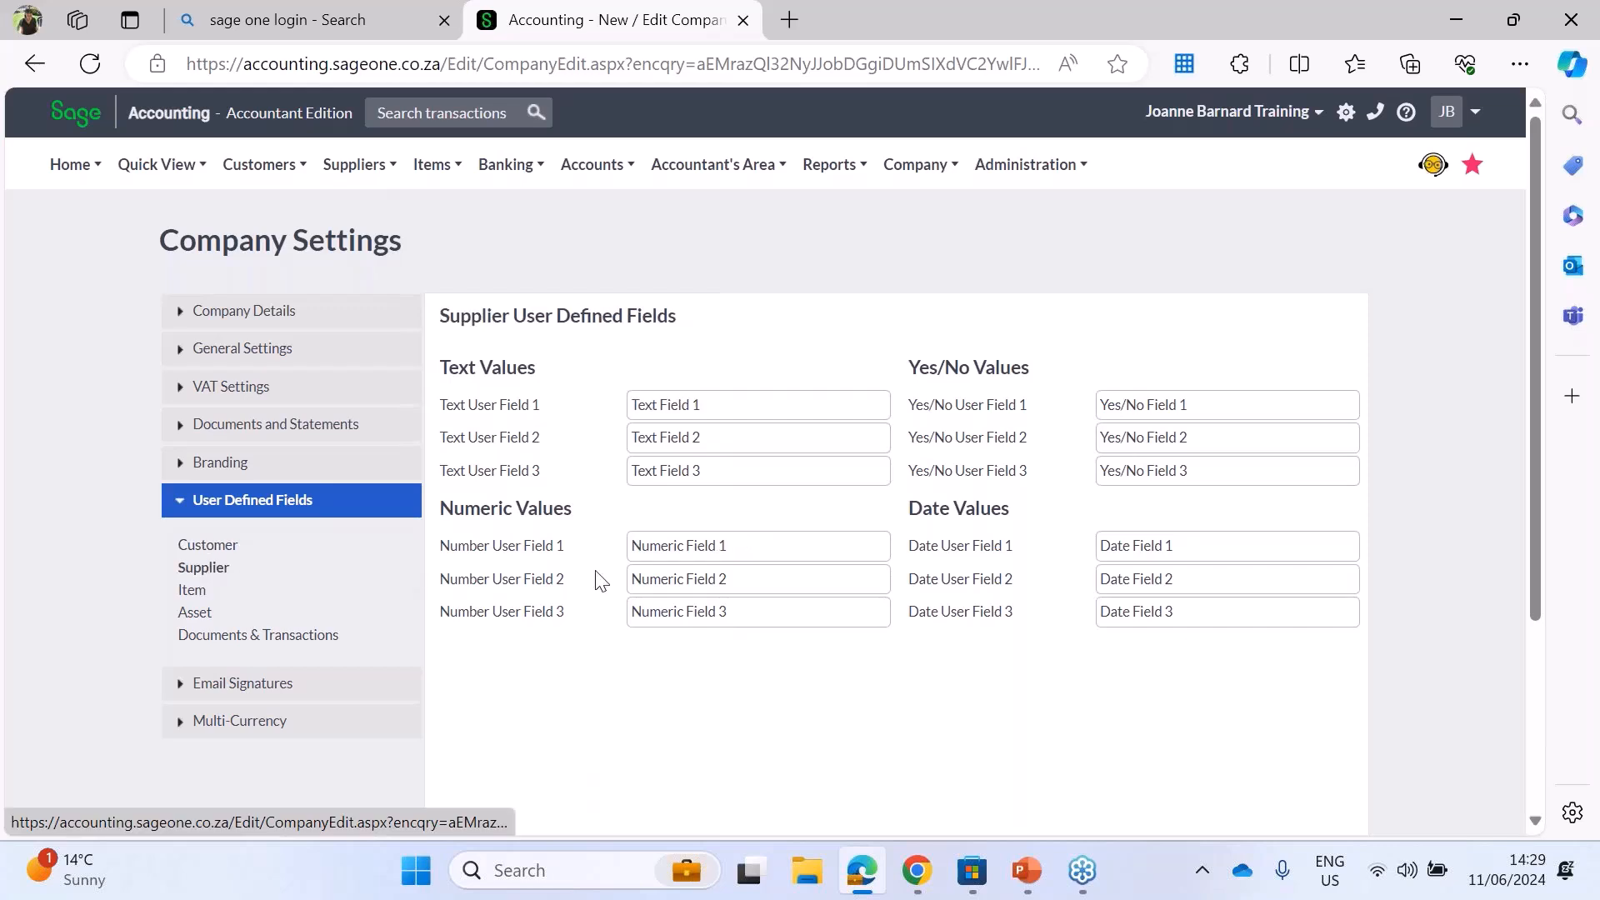
triple_click(685, 545)
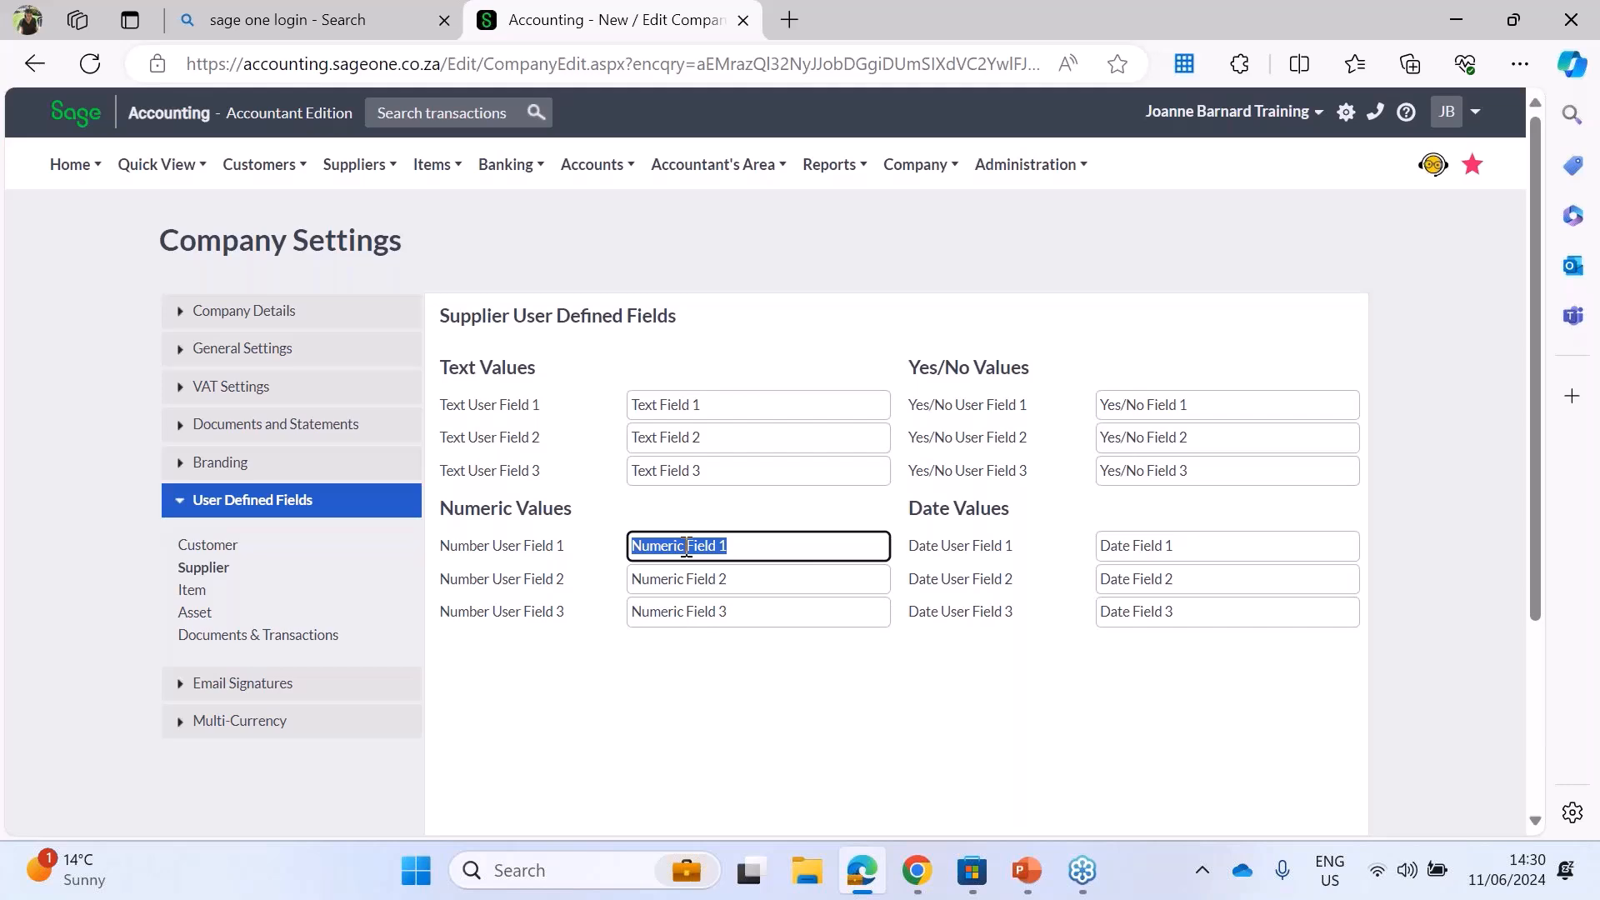
left_click(658, 402)
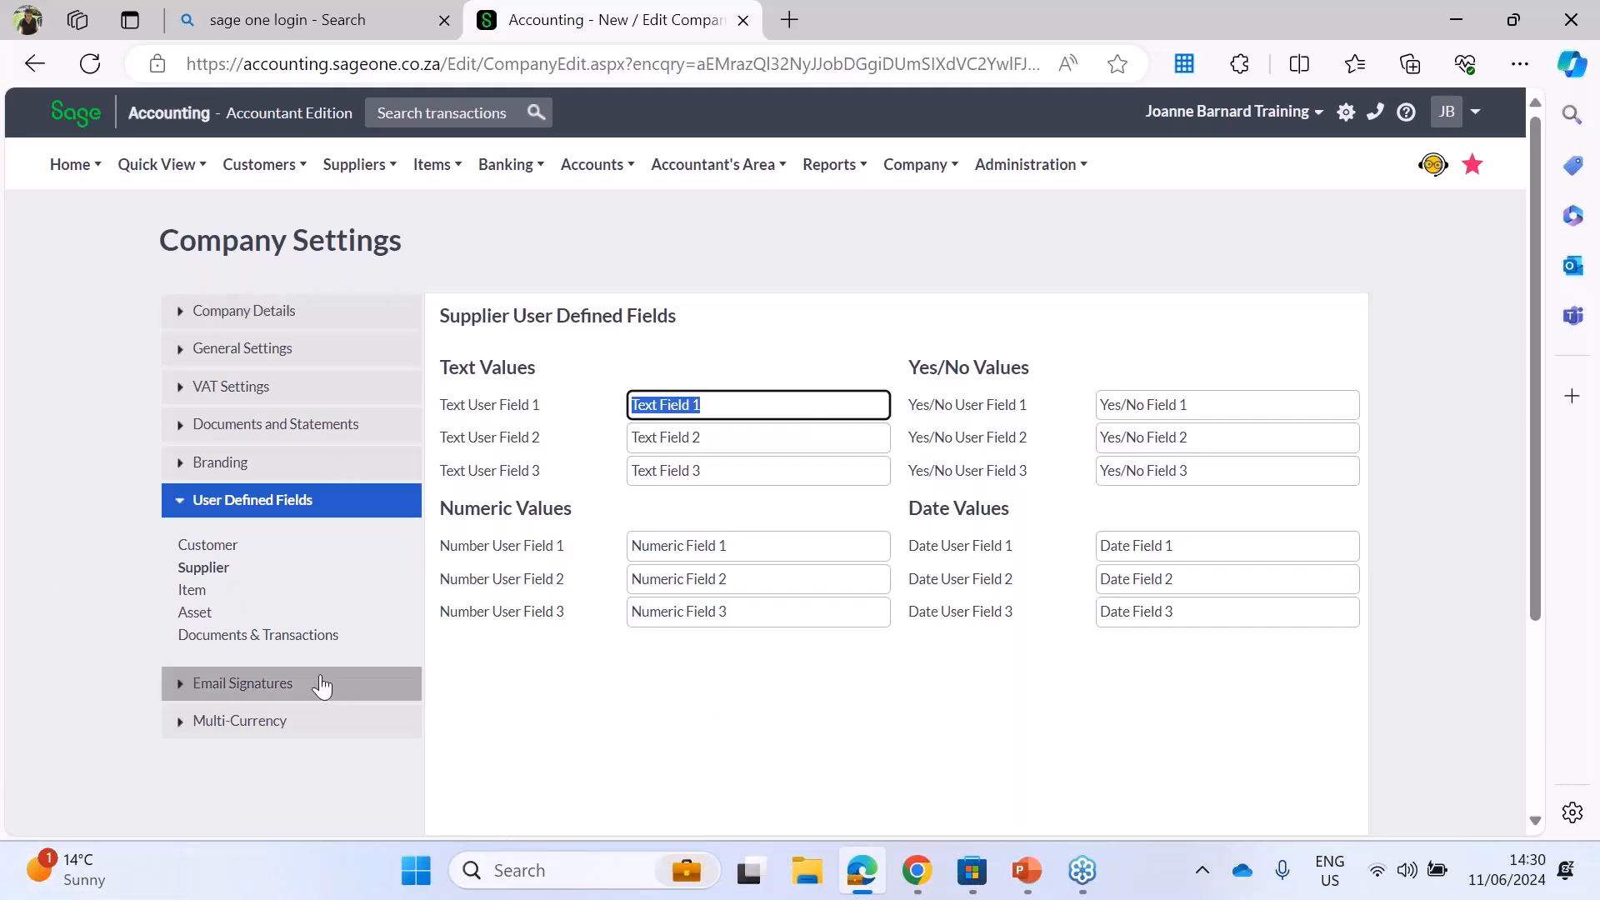
Step: In the item user defined fields, name Text User Field 1 "Prefered supplier"
left_click(192, 590)
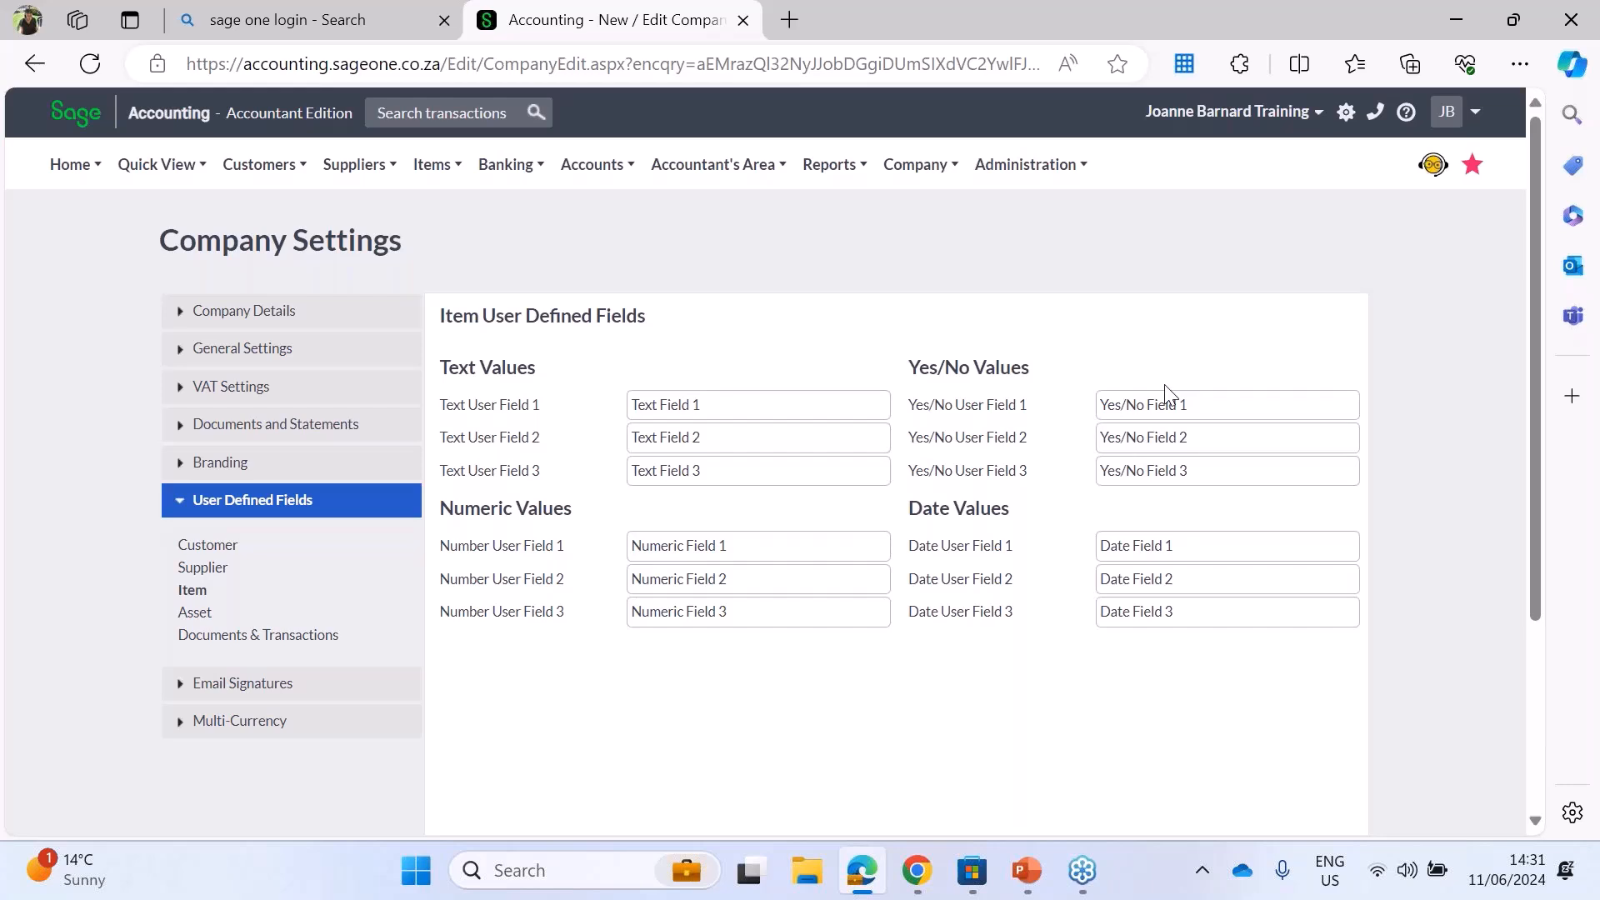
triple_click(681, 406)
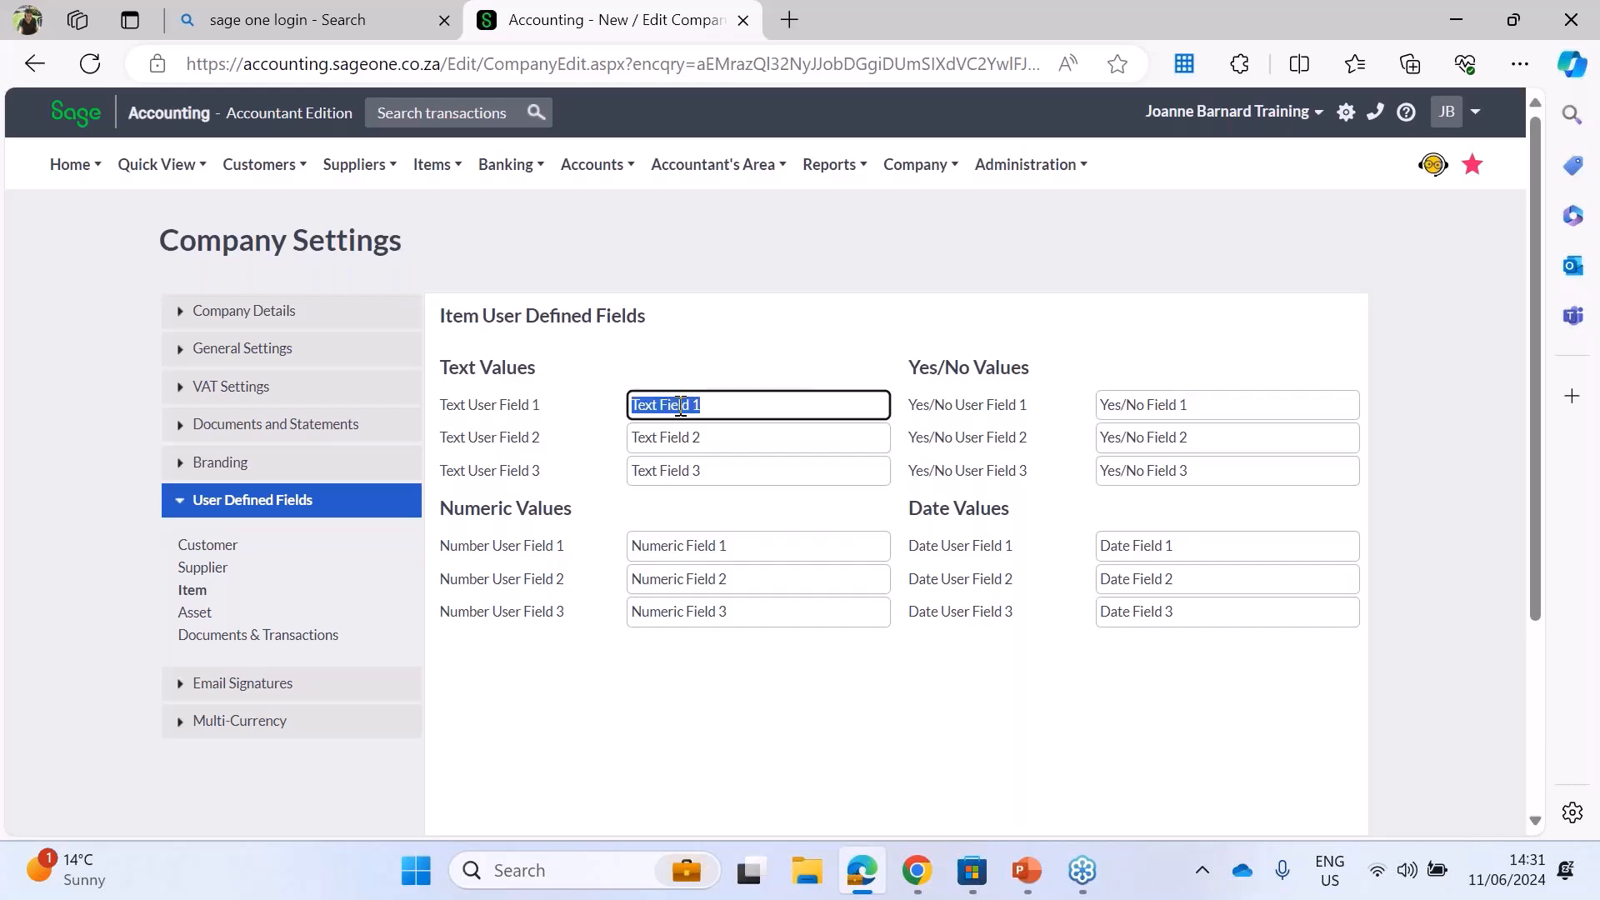
type("Preferd supplier")
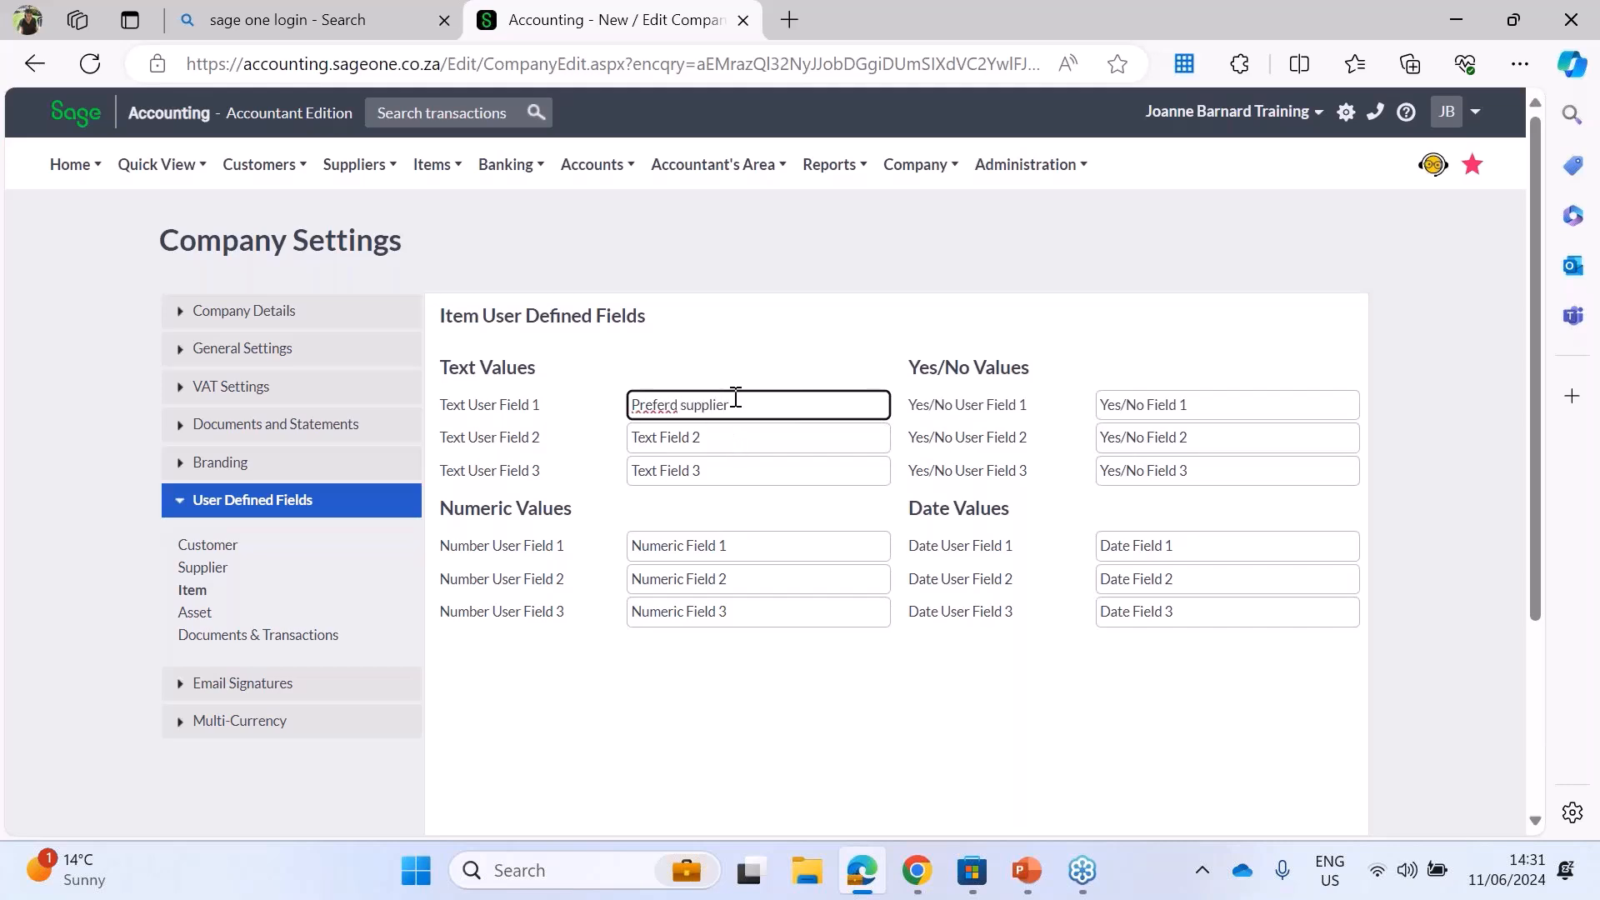
right_click(666, 407)
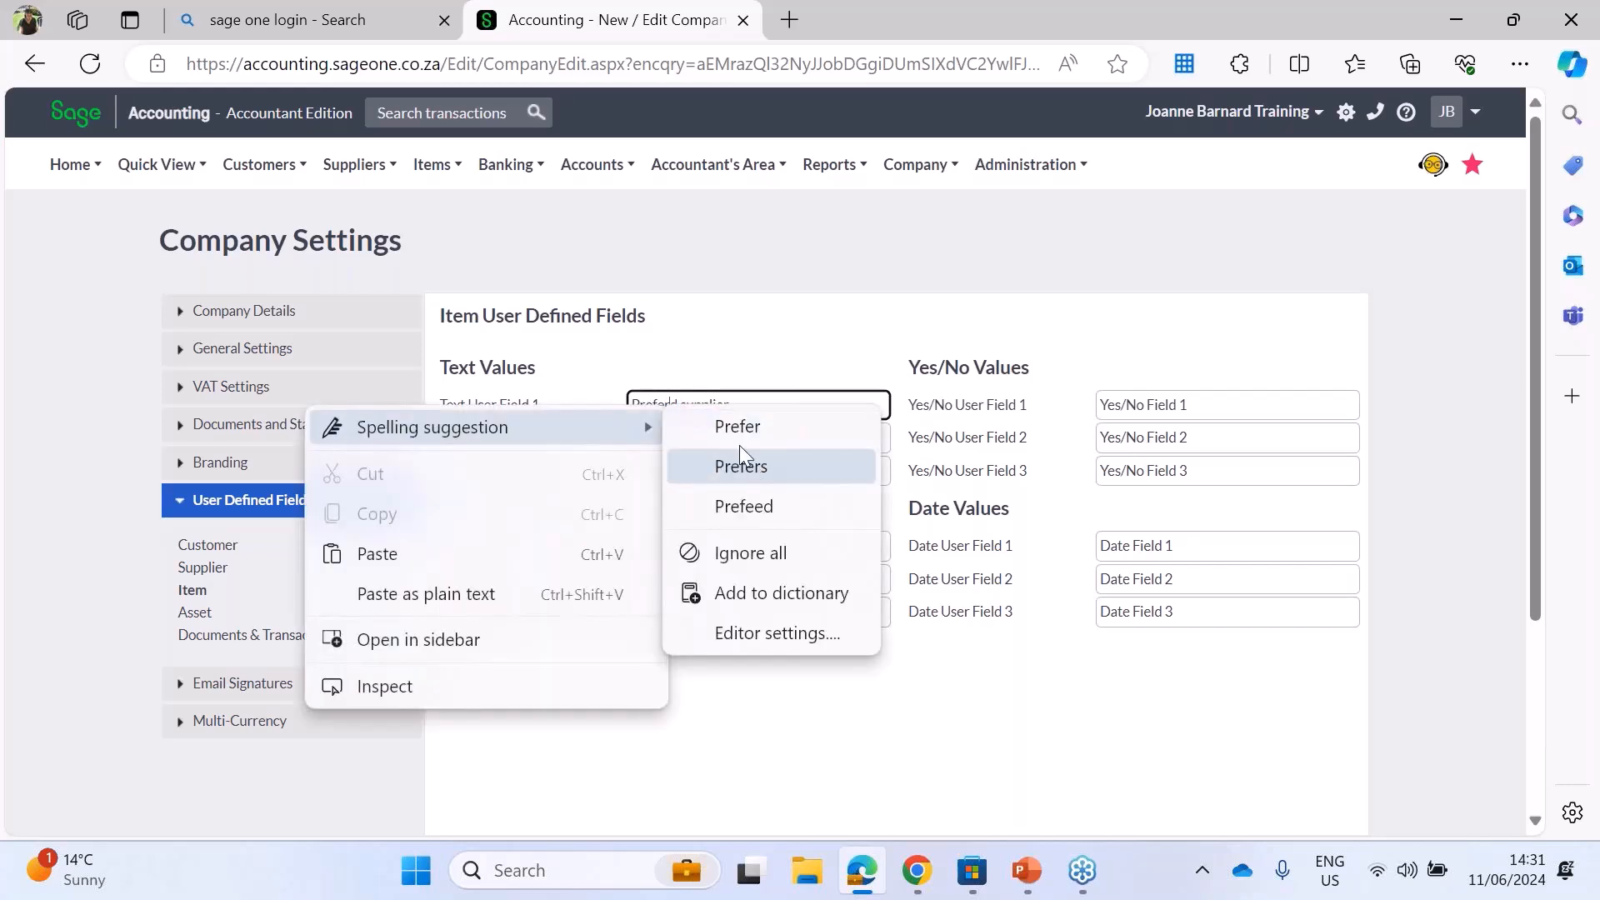
left_click(696, 356)
left_click(679, 405)
left_click(679, 406)
key("BackSpace")
key("BackSpace")
key("BackSpace")
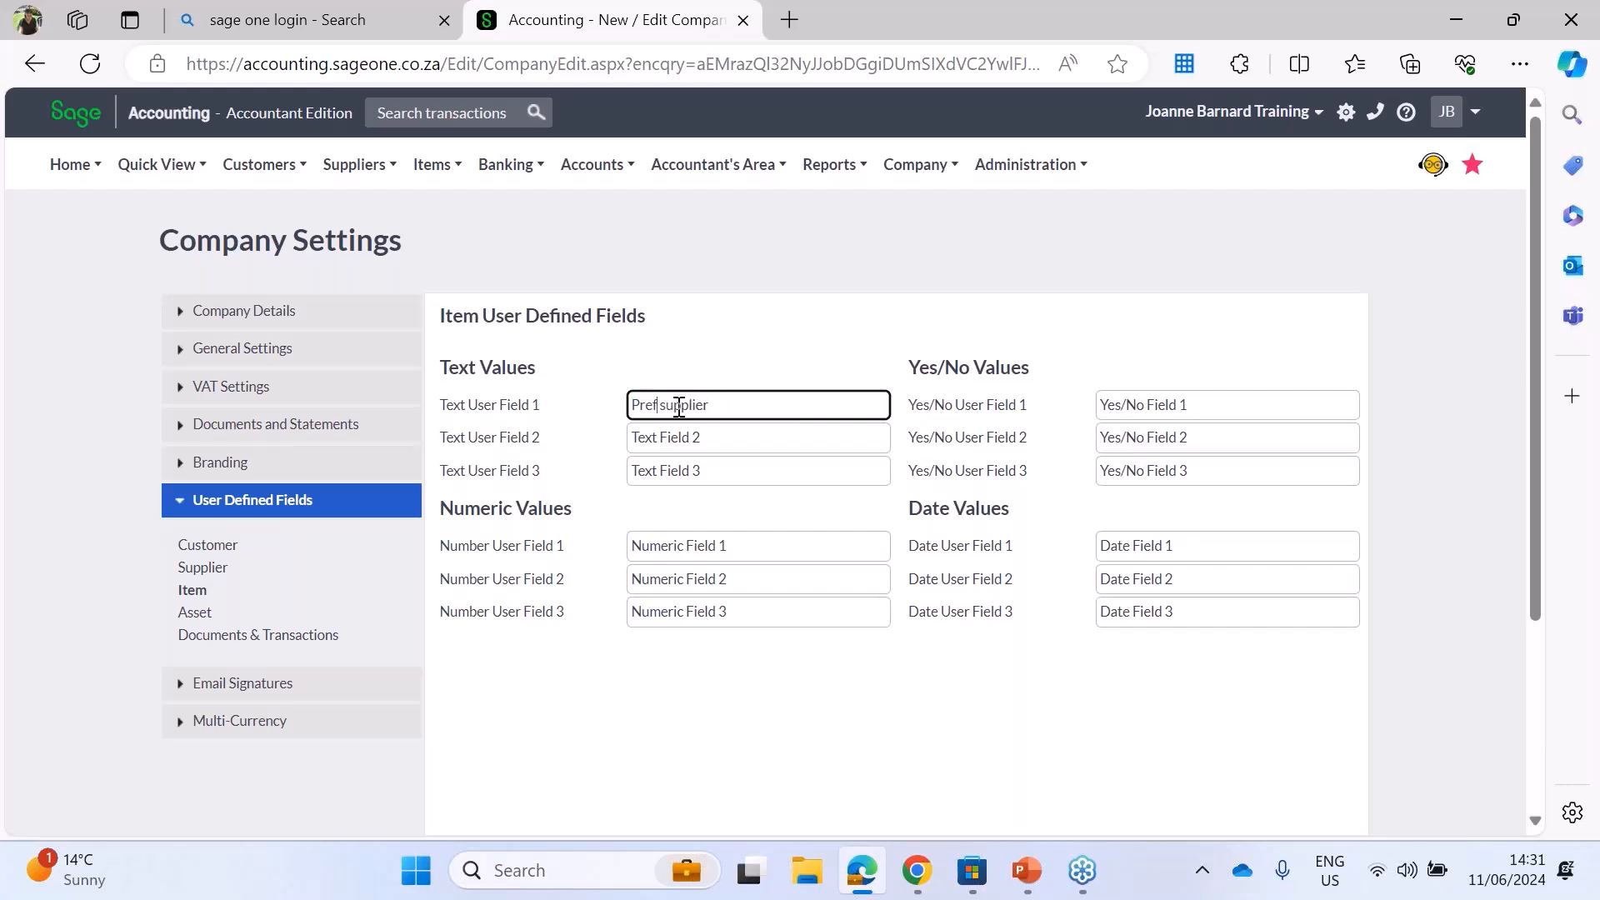
type("ered")
left_click(710, 506)
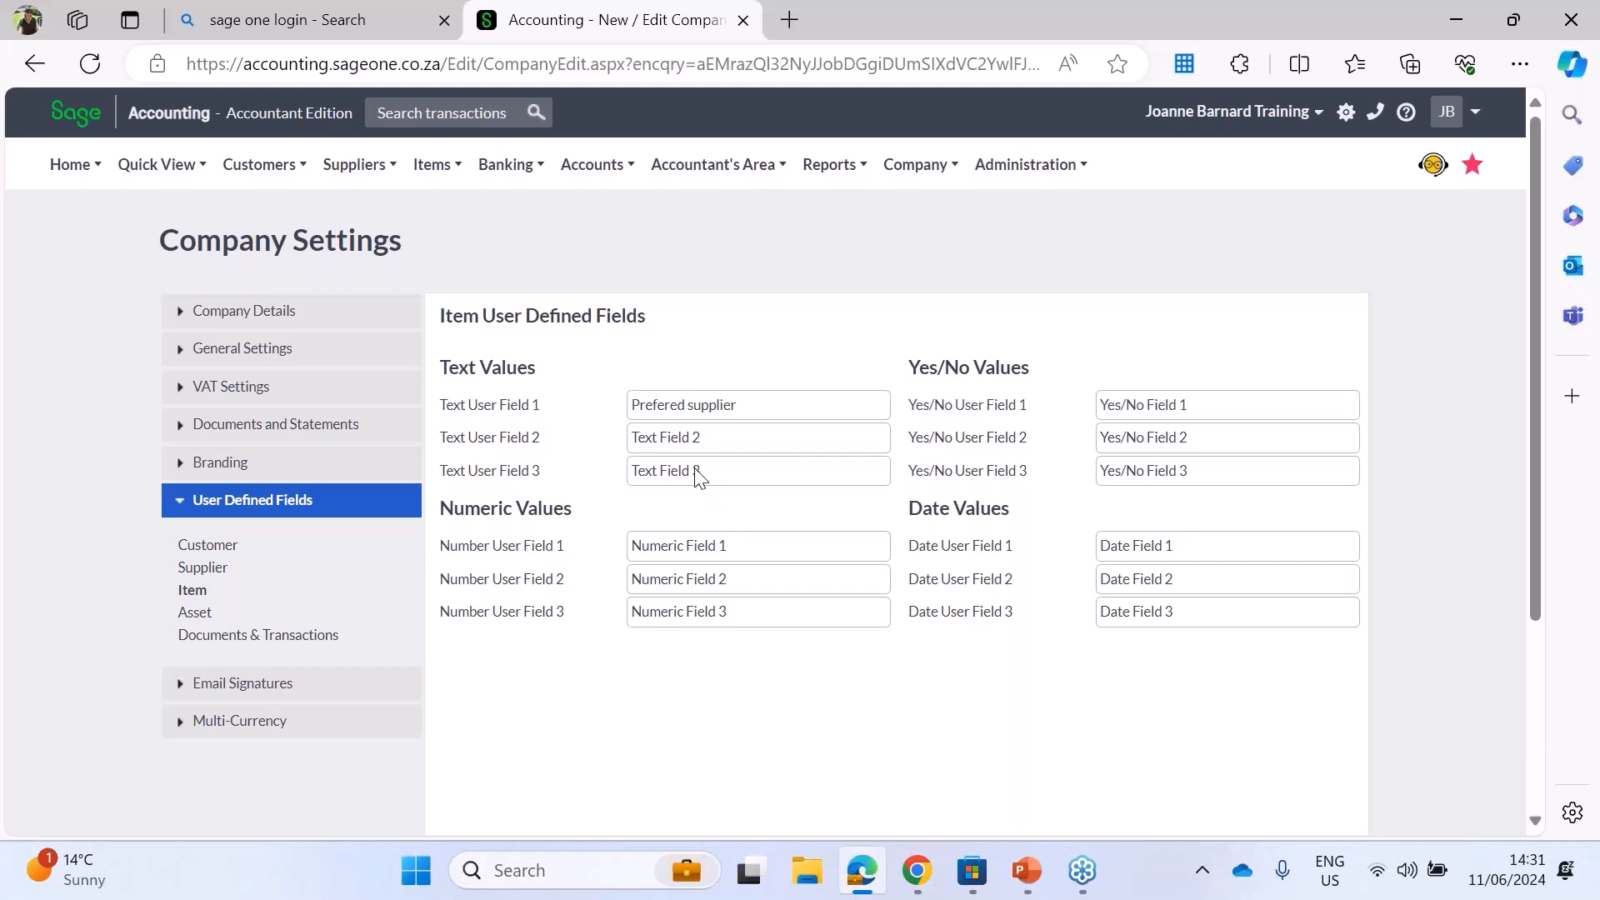
Step: Name the item's Number User Field 1 "Supplier code"
triple_click(659, 553)
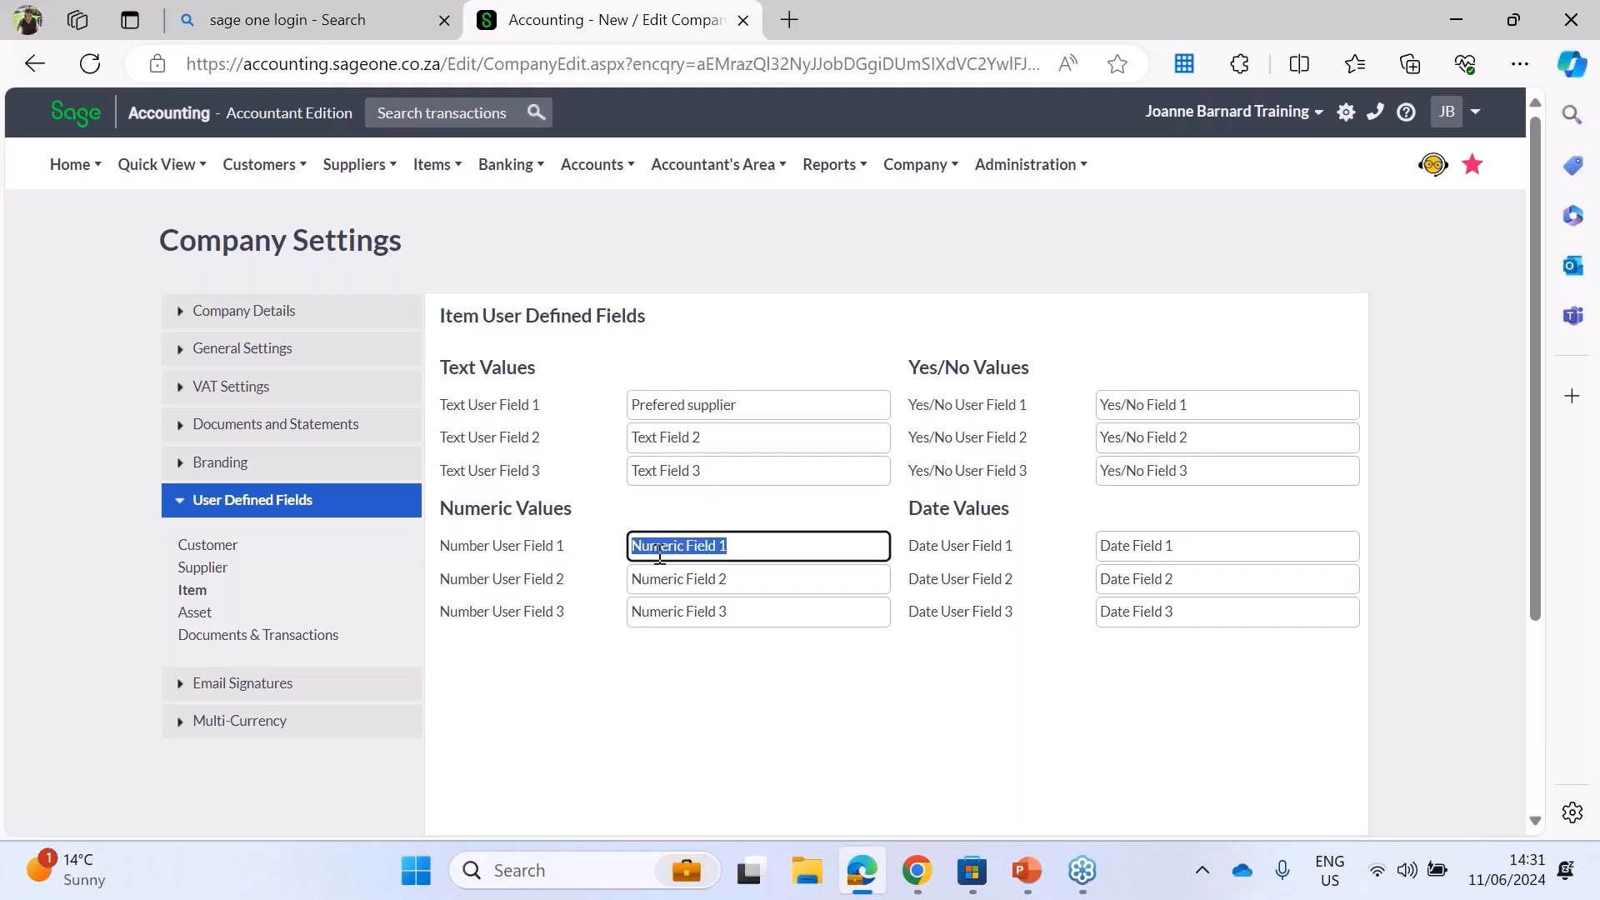
type("Supplier code")
left_click(700, 792)
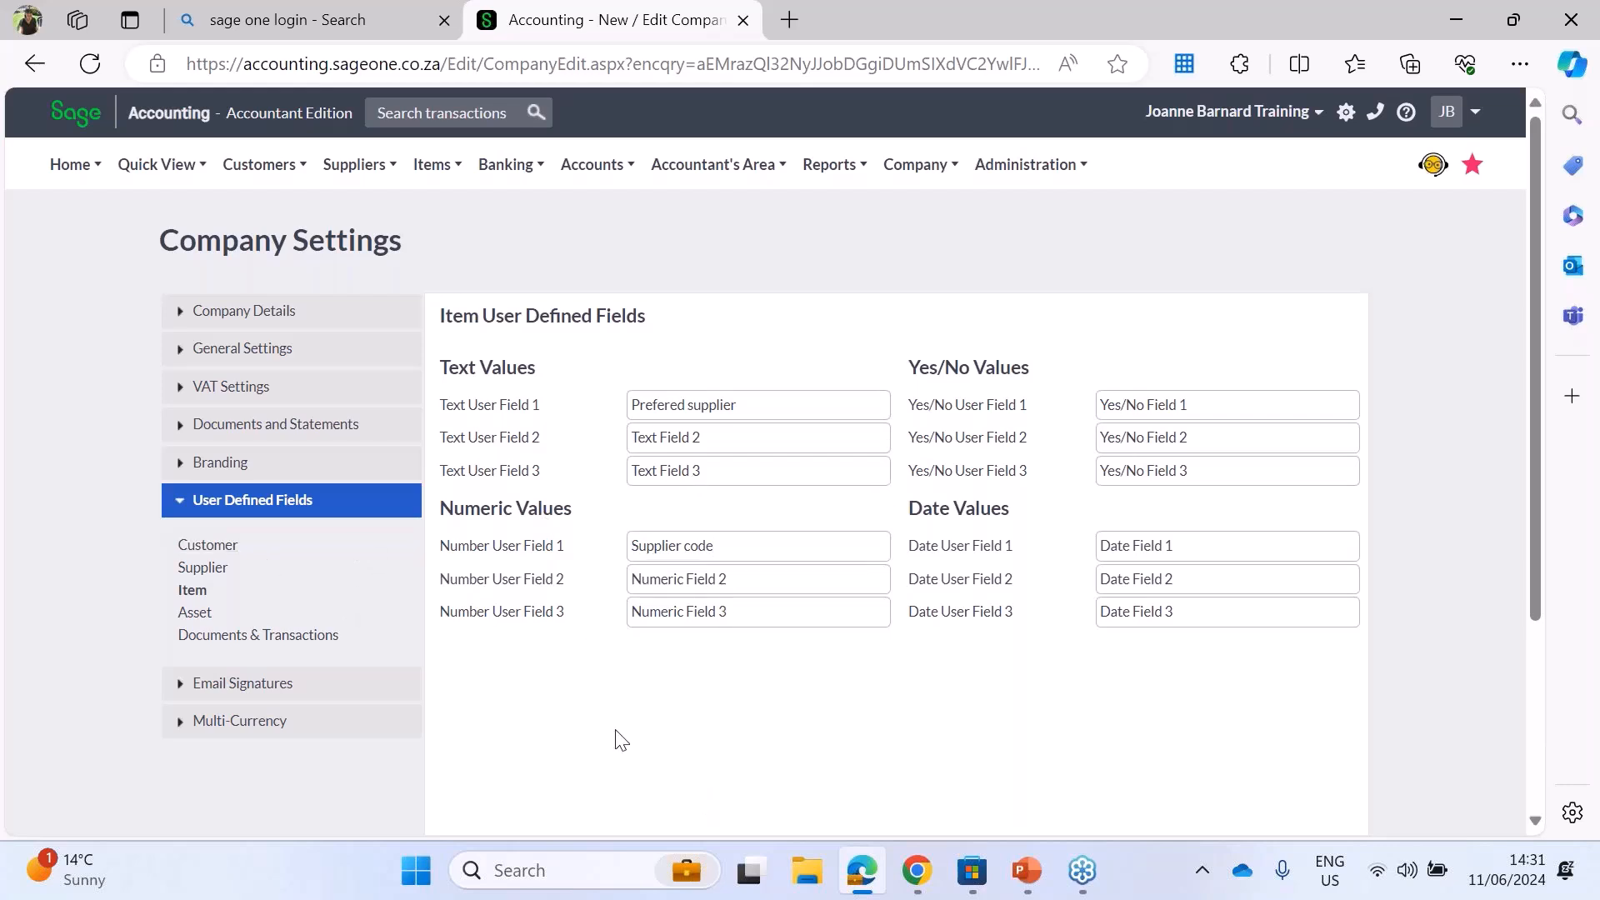
Step: Review the user defined fields available for assets, documents, banking transactions and journals
left_click(195, 611)
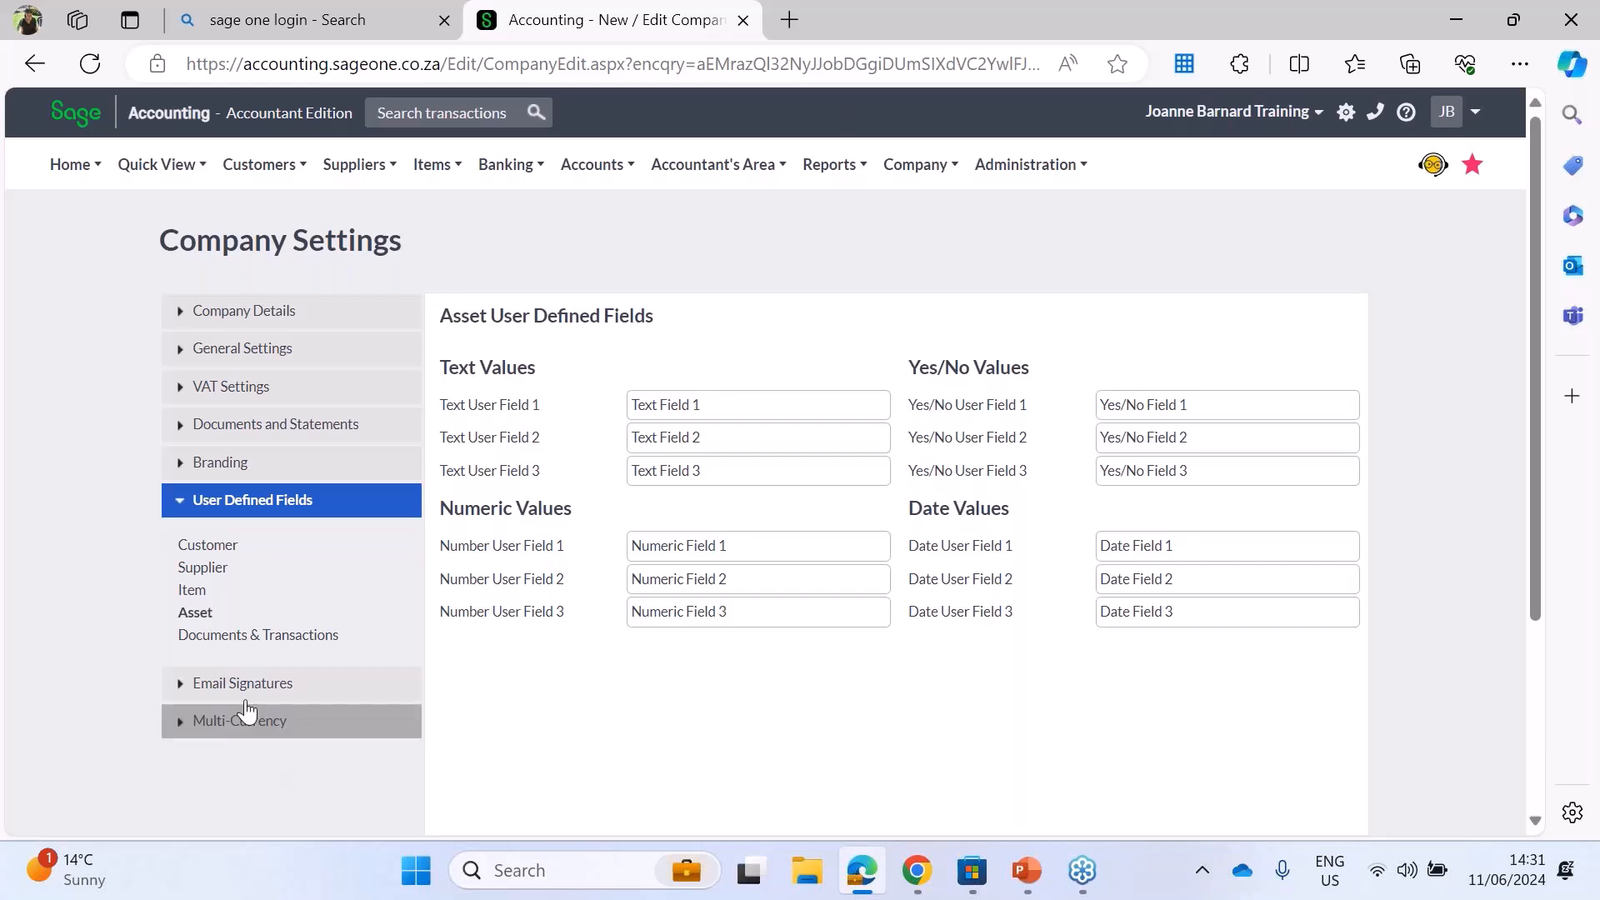
left_click(226, 635)
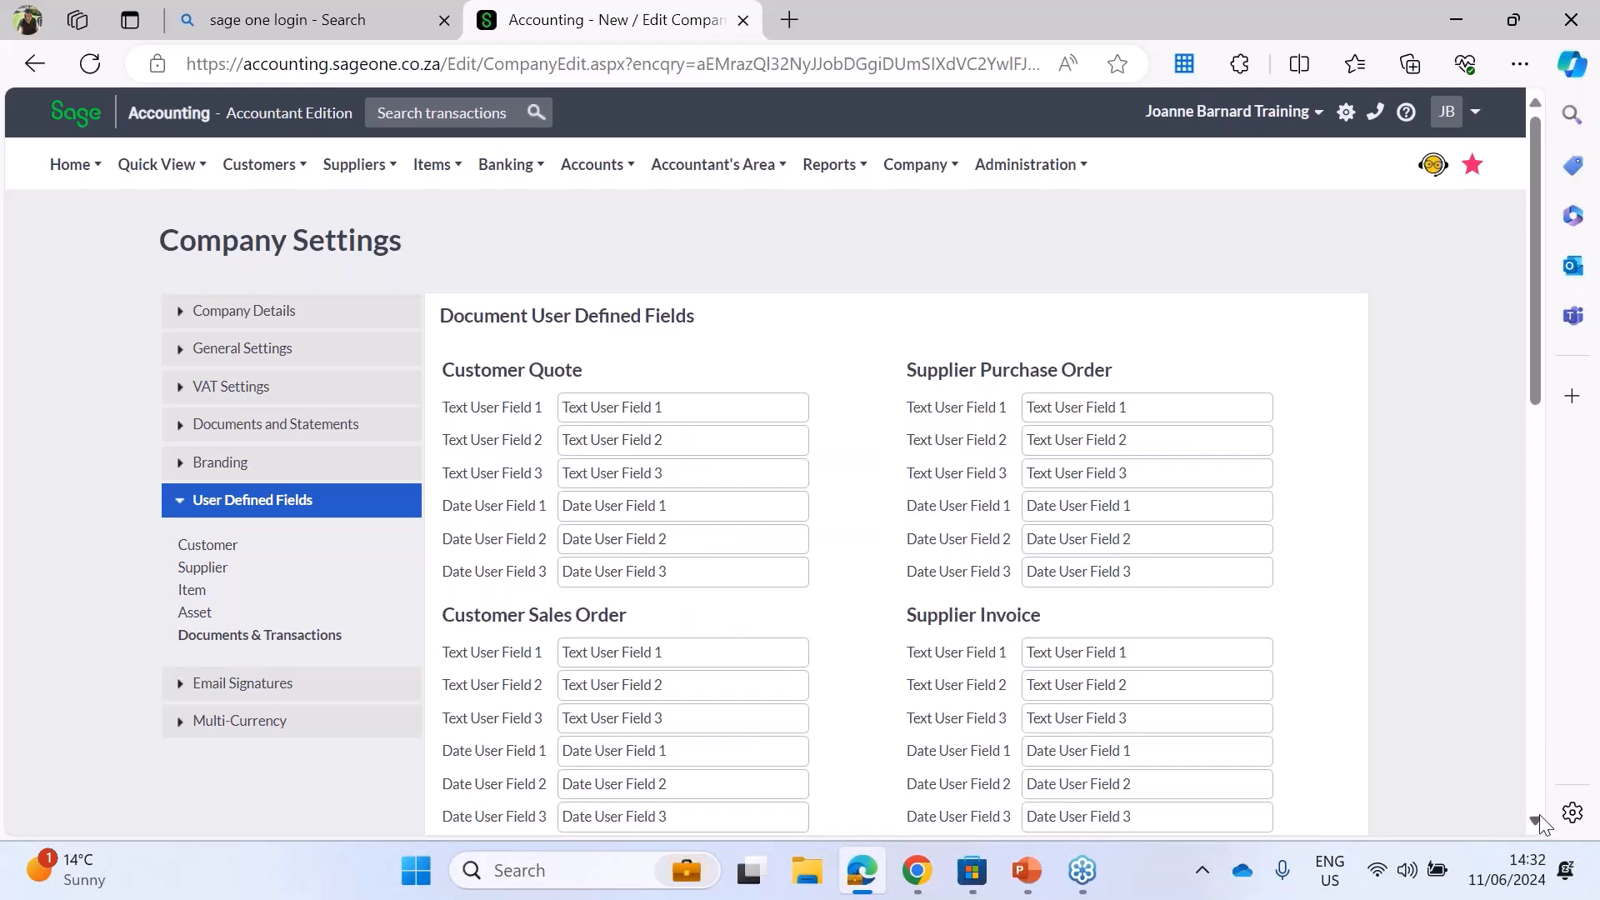
scroll(1539, 821, "down", 10)
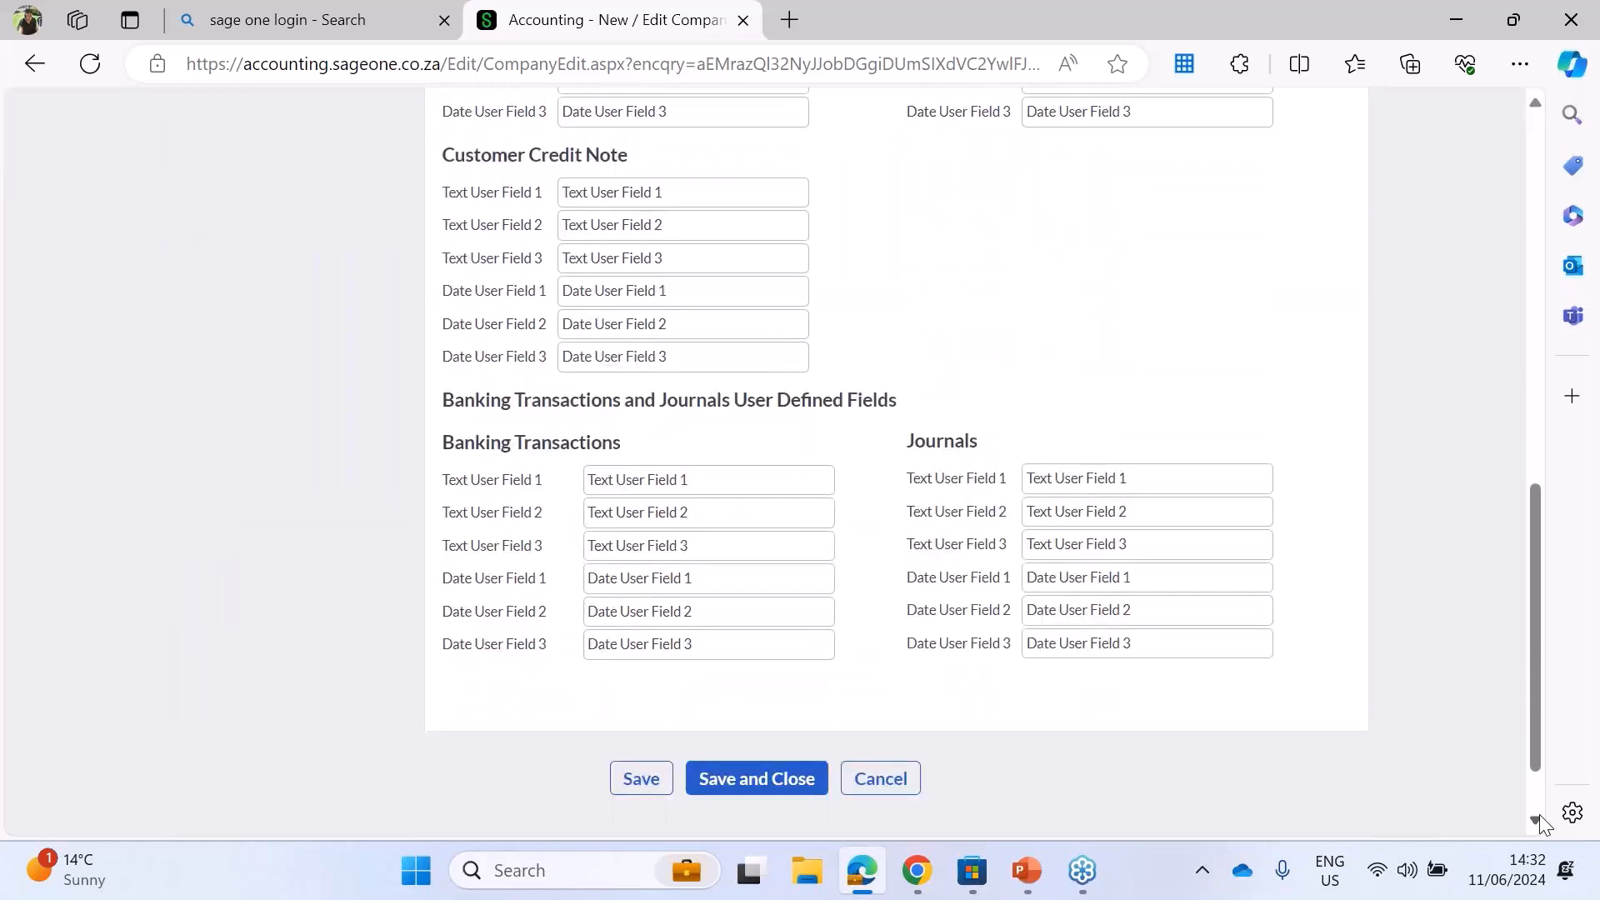
left_click_drag(1532, 703, 1513, 209)
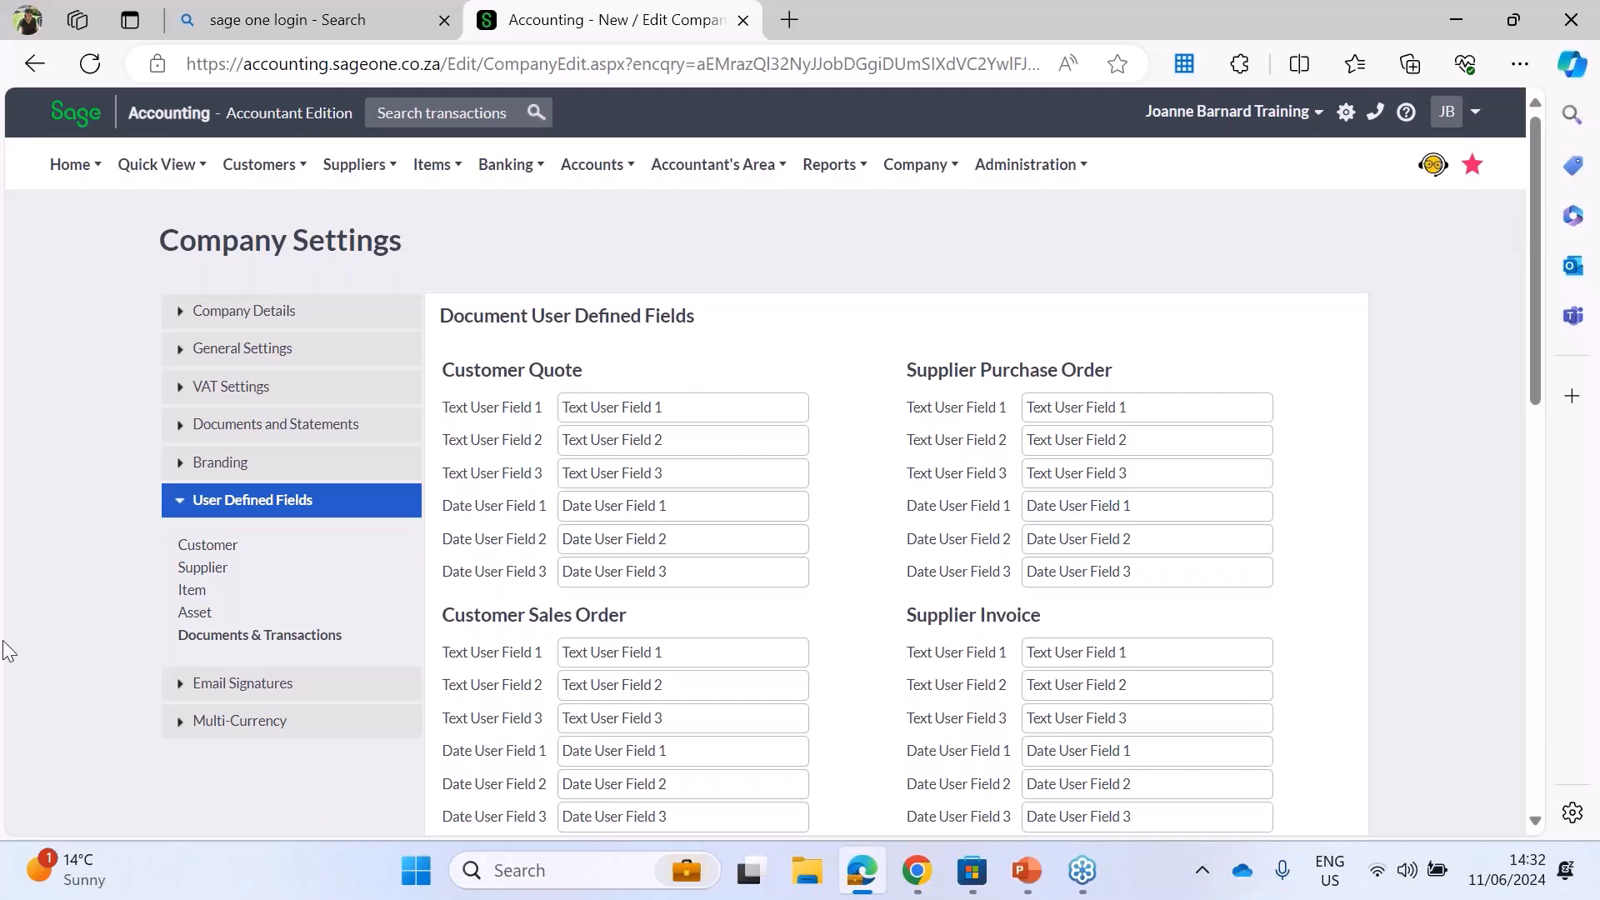
Step: Examine the form for a new email signature and its document types, try saving it blank, and close it
left_click(180, 684)
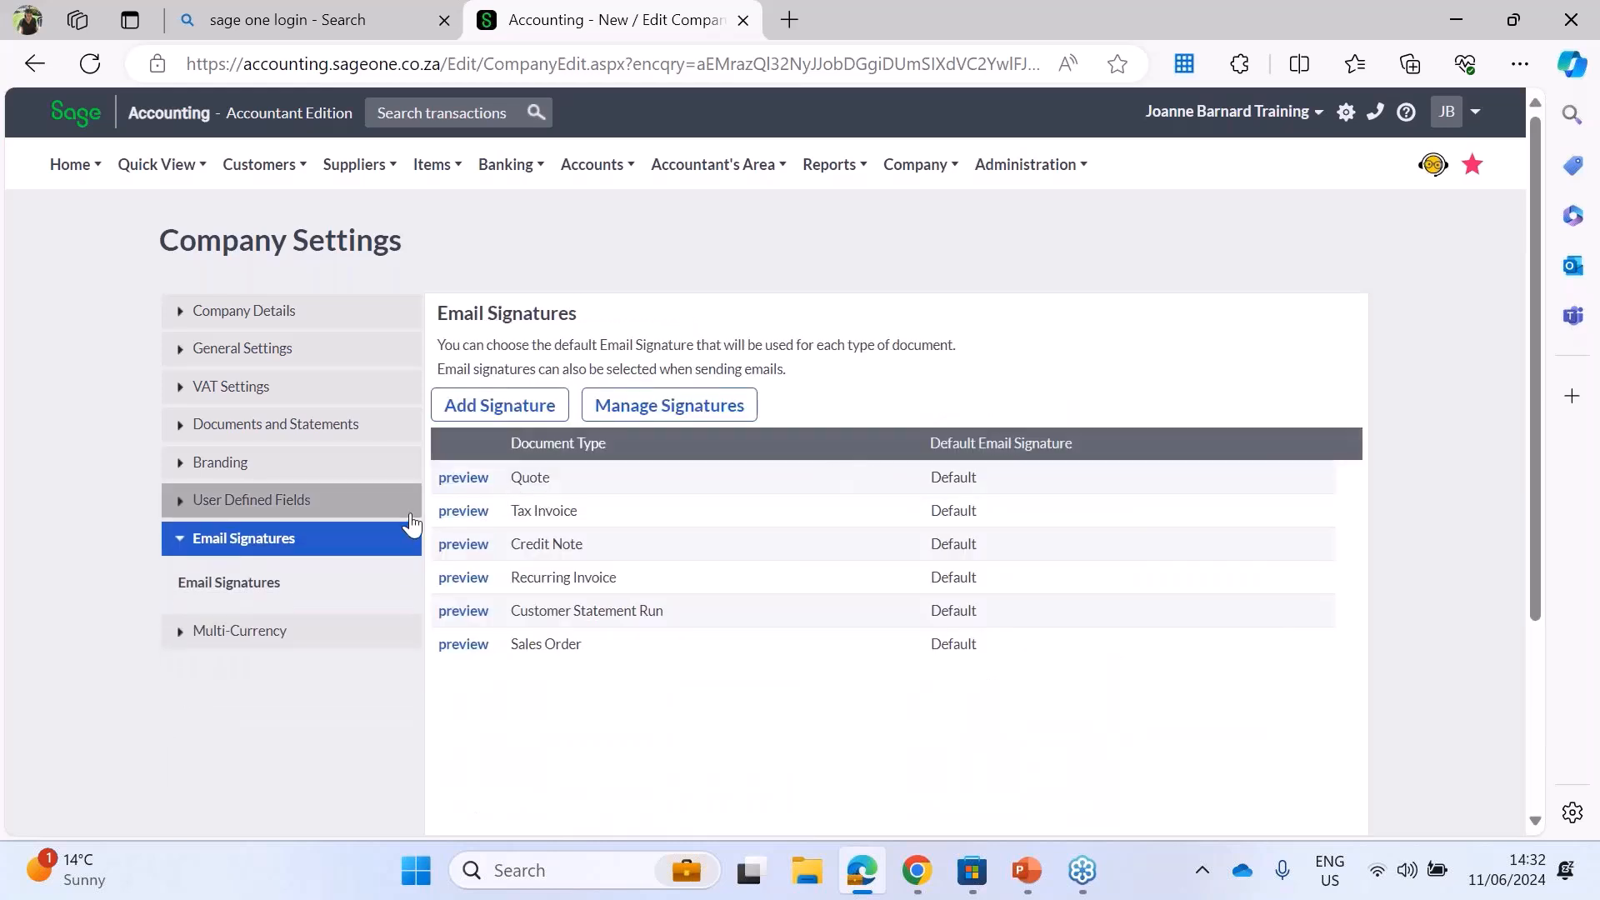
left_click(497, 406)
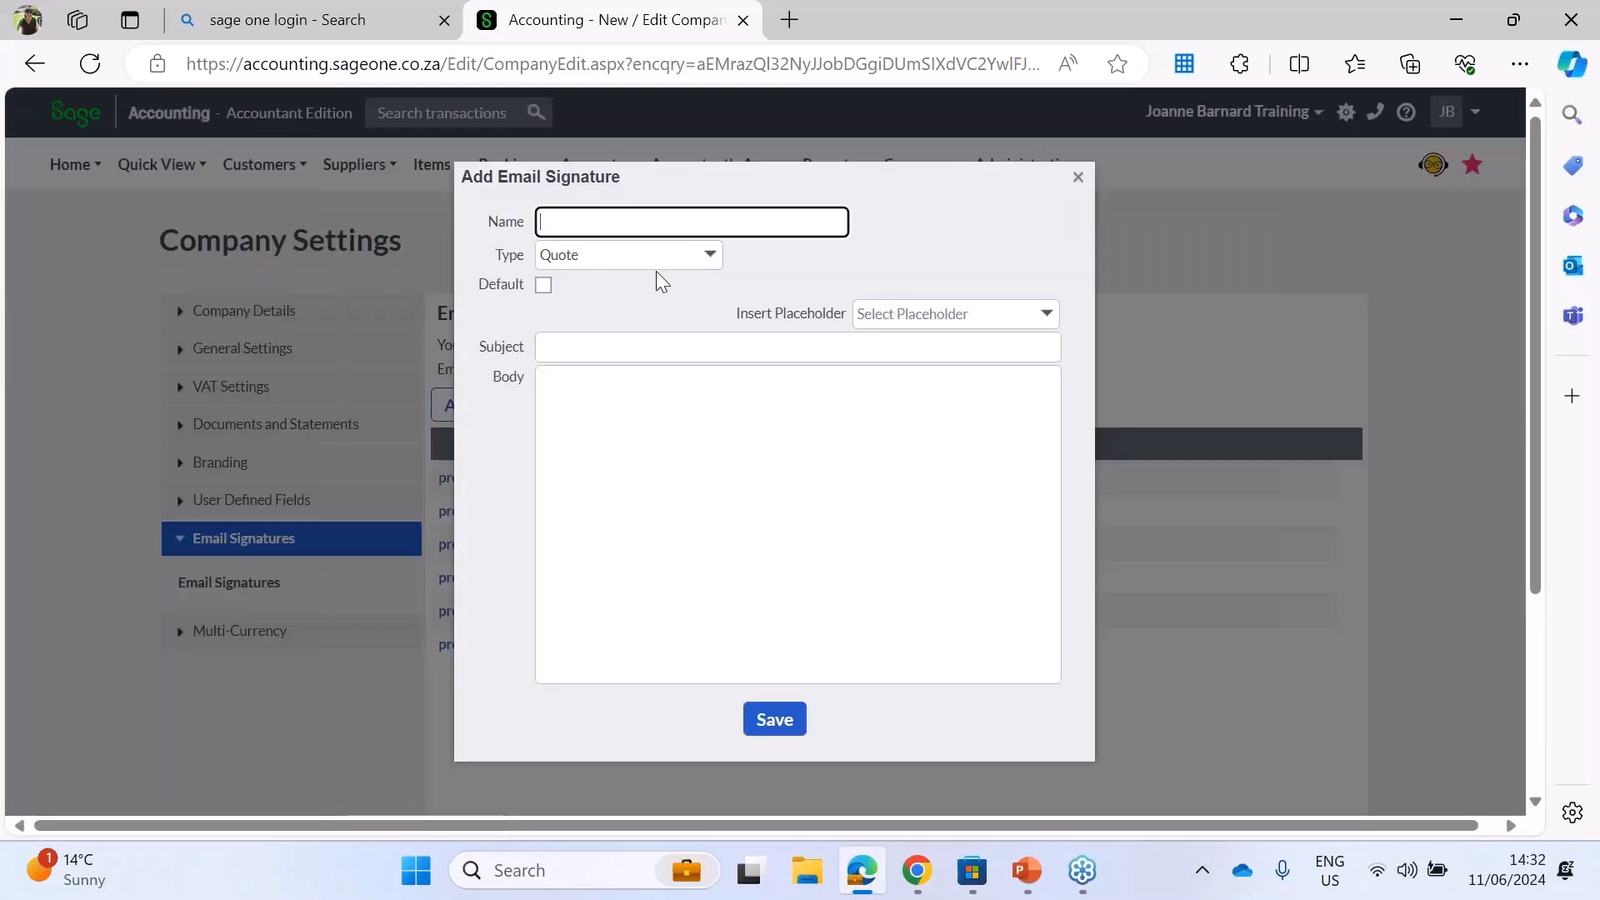
left_click(712, 255)
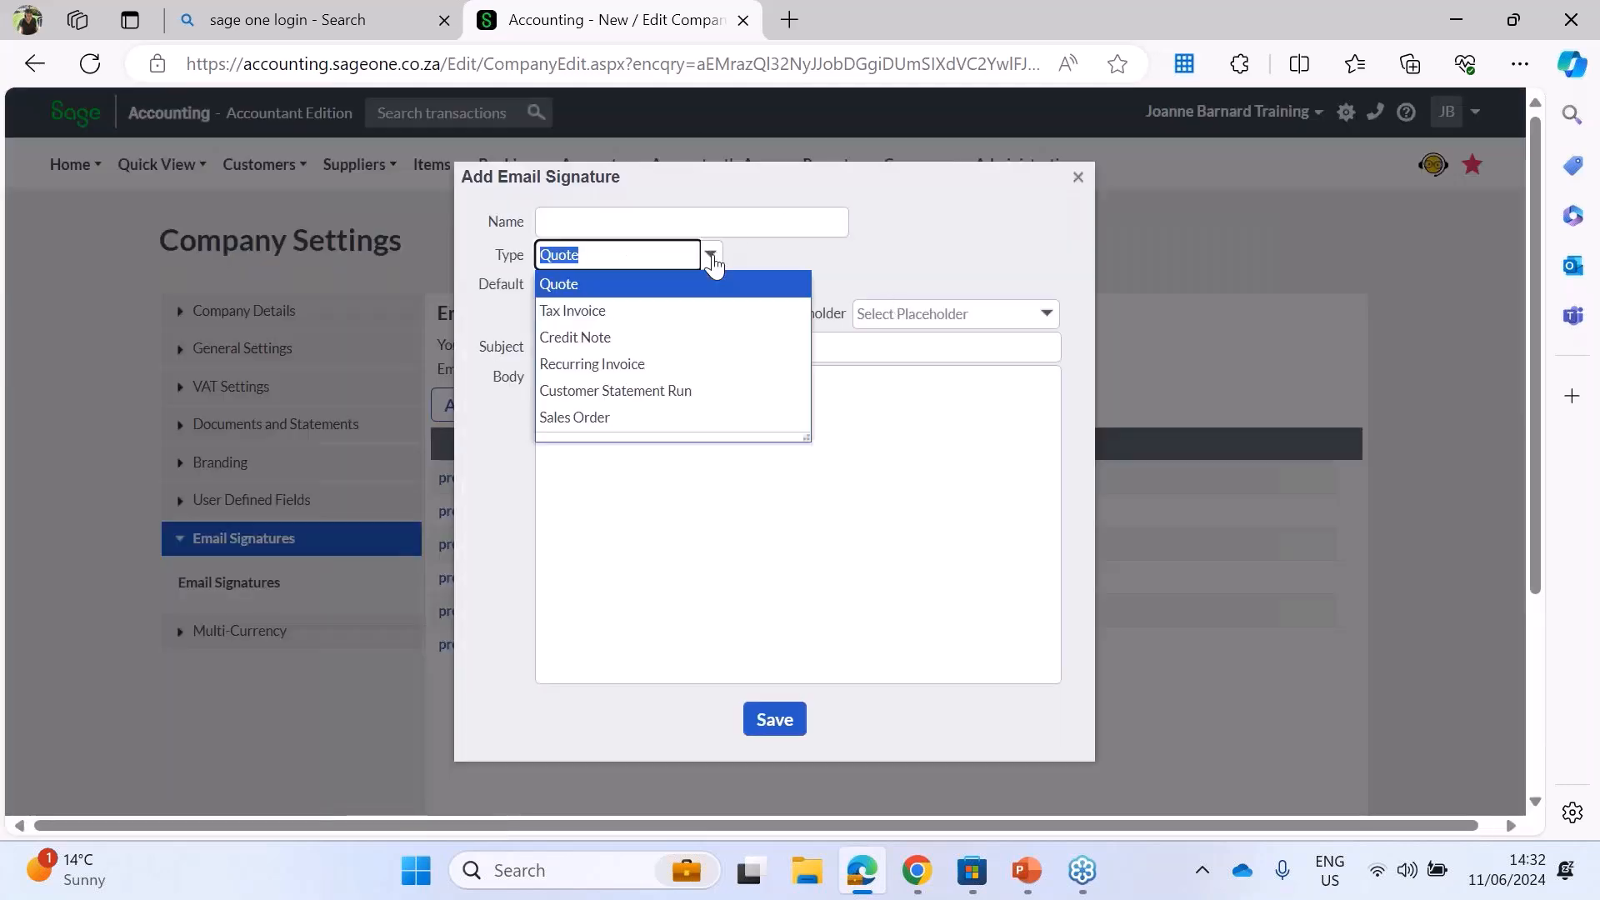
left_click(980, 214)
left_click(558, 343)
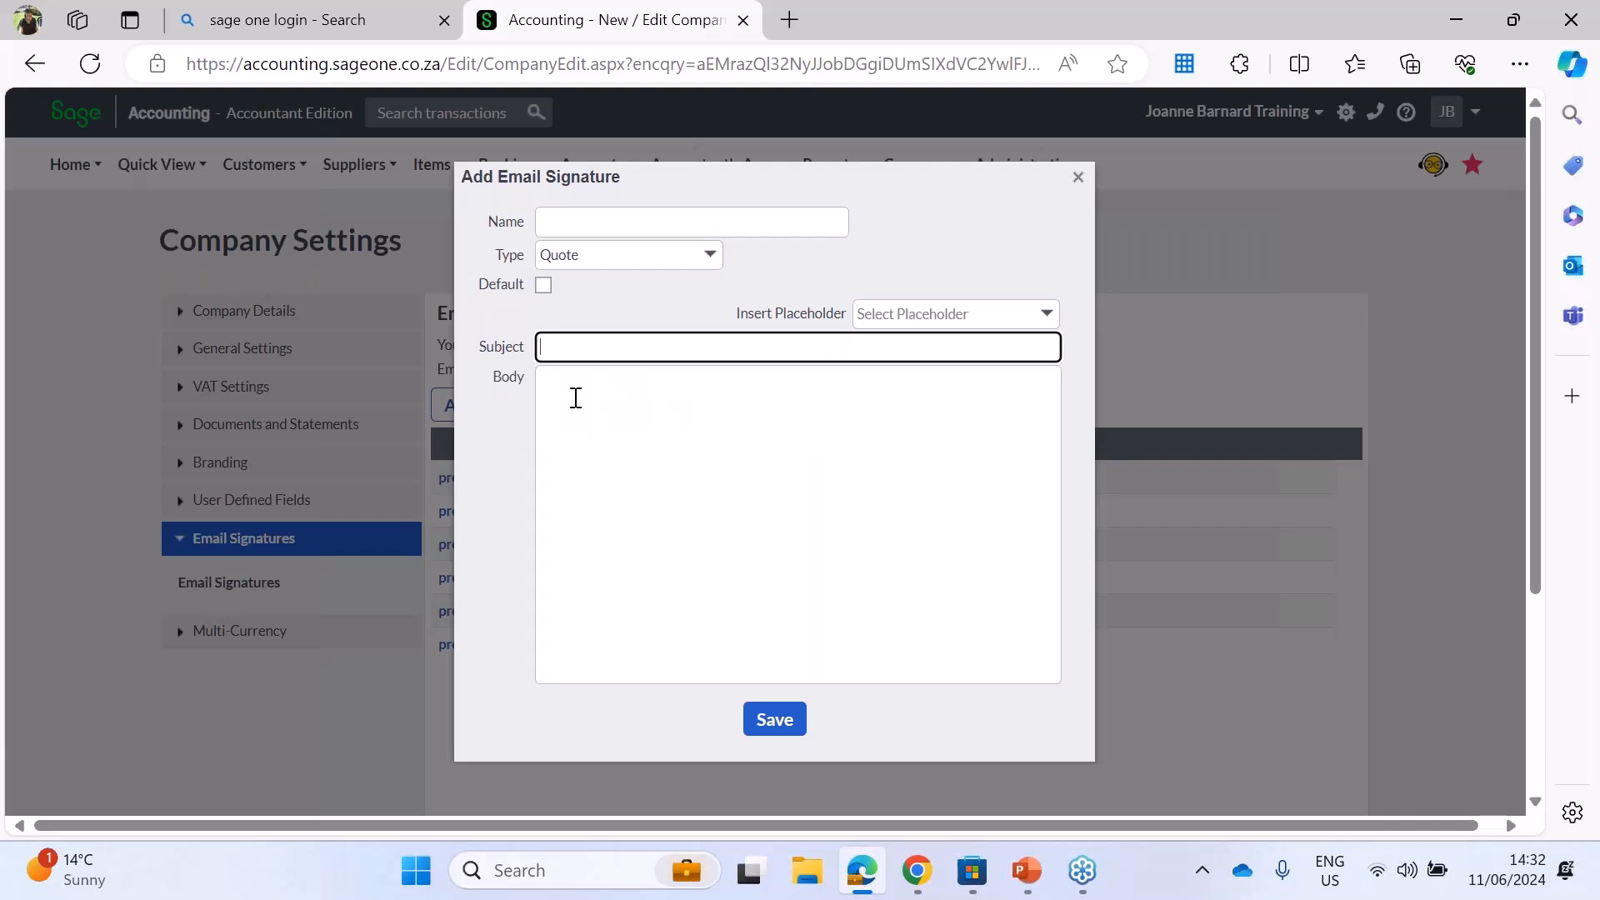
left_click(575, 397)
left_click(790, 723)
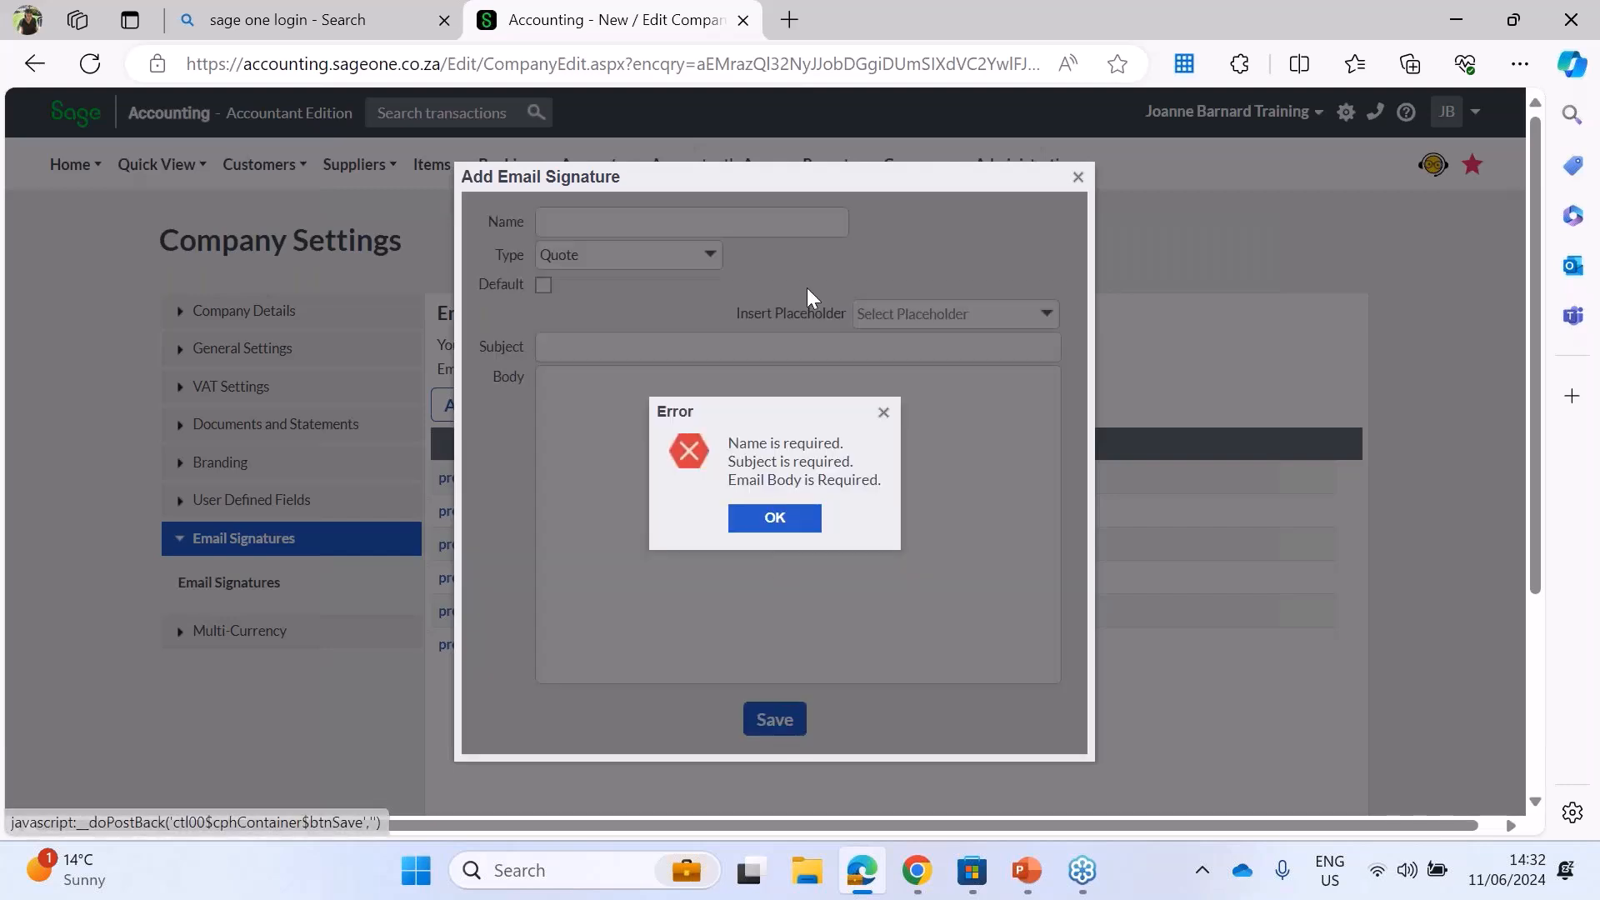
left_click(791, 513)
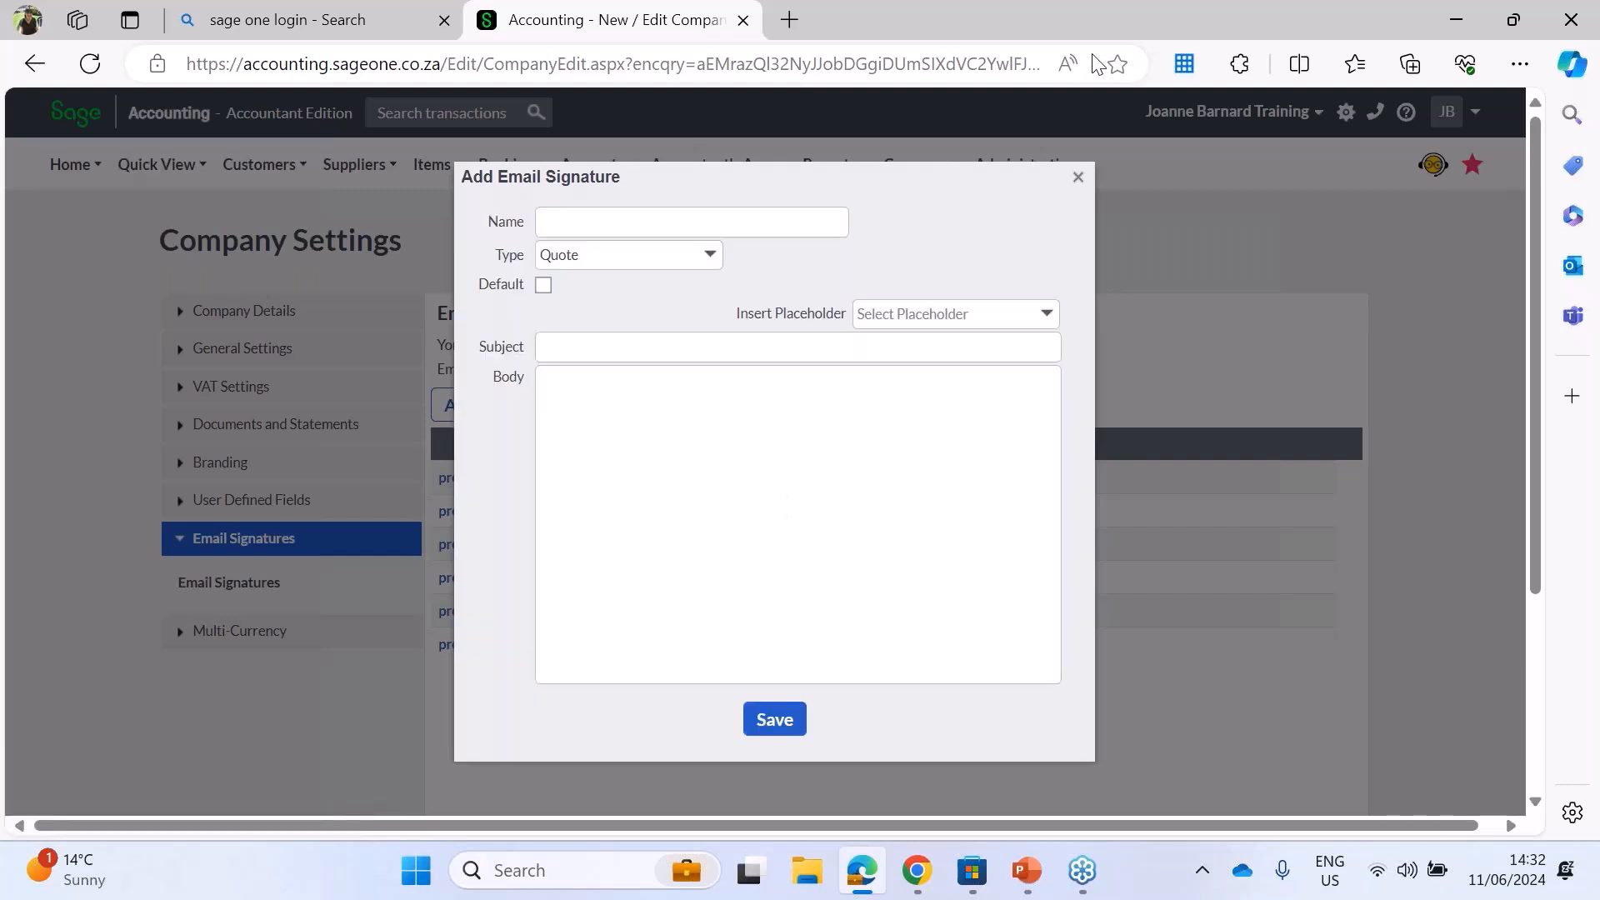
left_click(1077, 178)
Step: Try to open the email signature management, choosing to save the company settings changes first
left_click(669, 406)
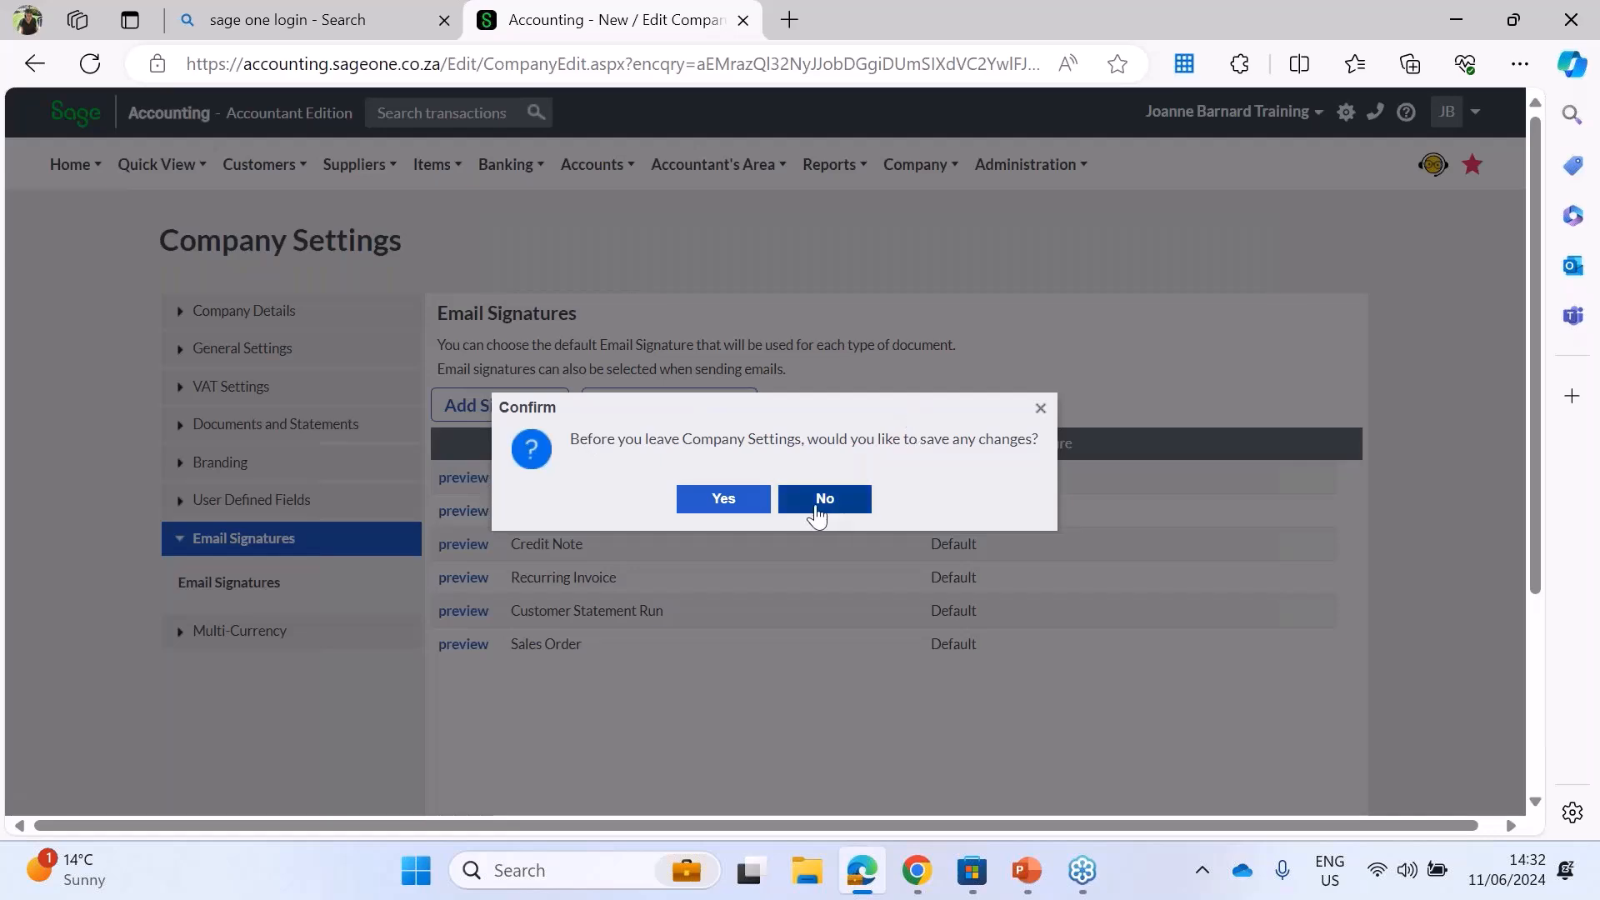
left_click(736, 503)
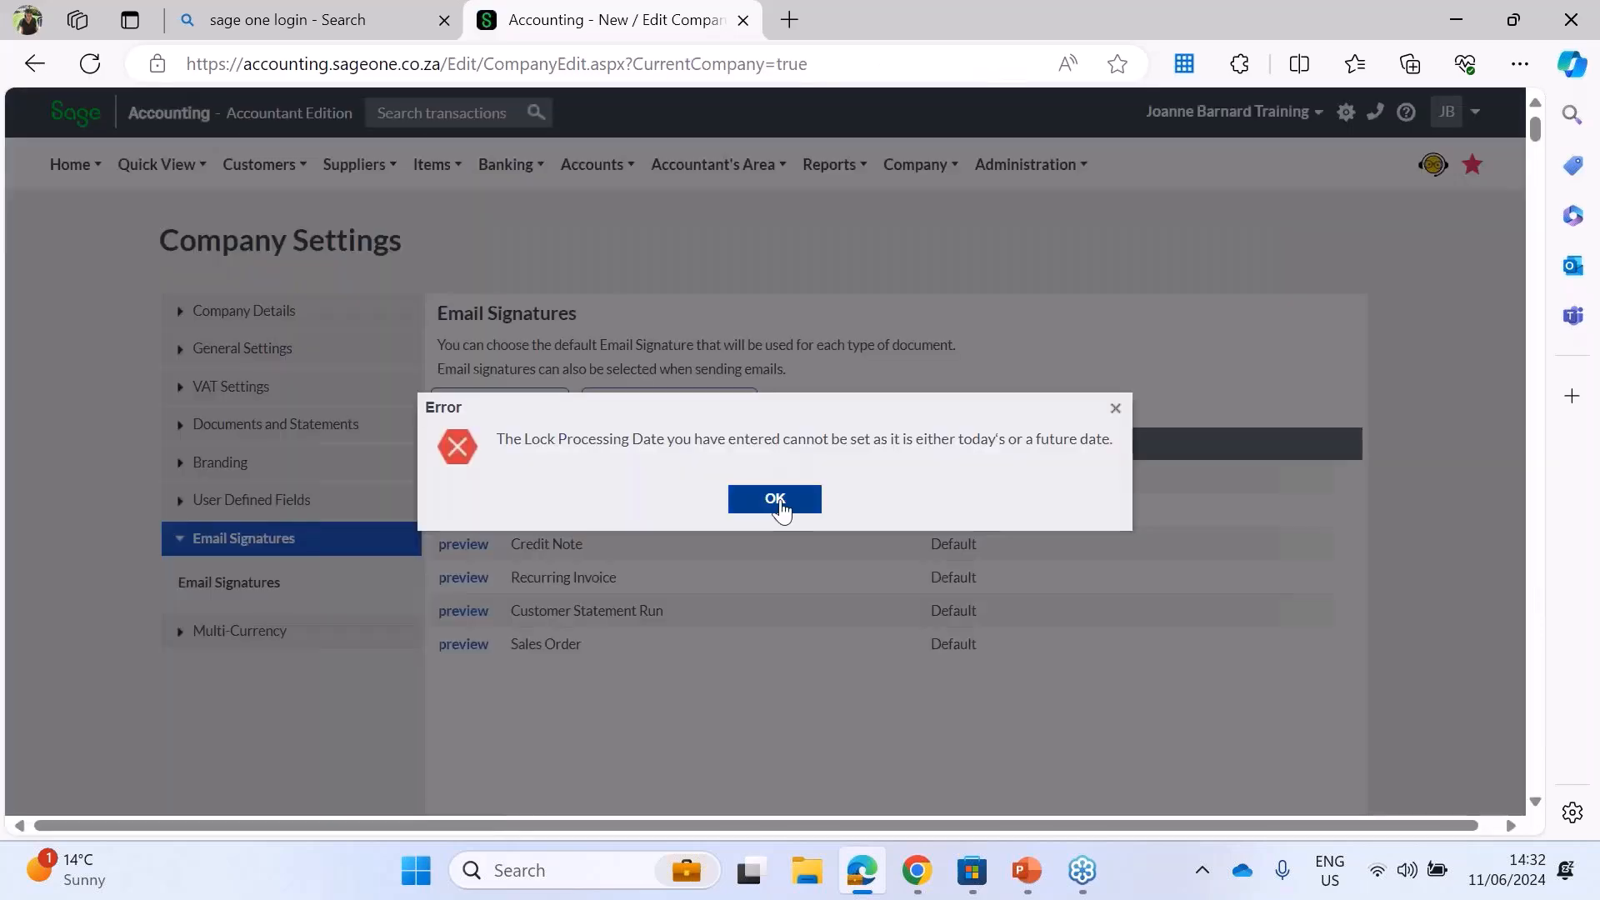
left_click(772, 497)
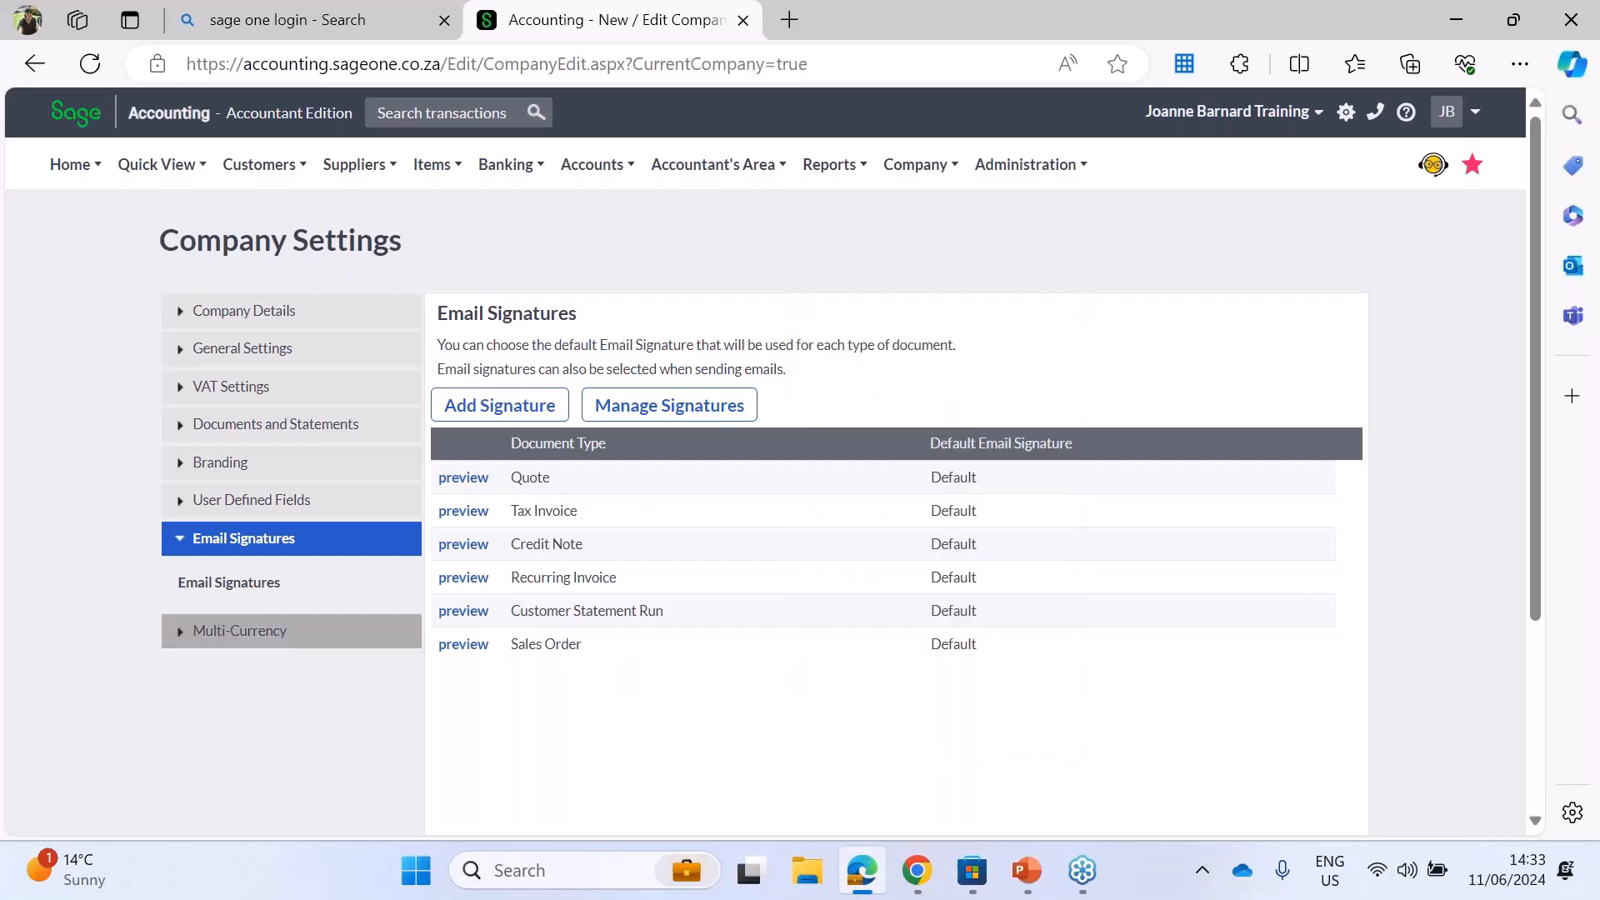
Step: Allocate one of the available Multi-Currency licences to the company
left_click(218, 631)
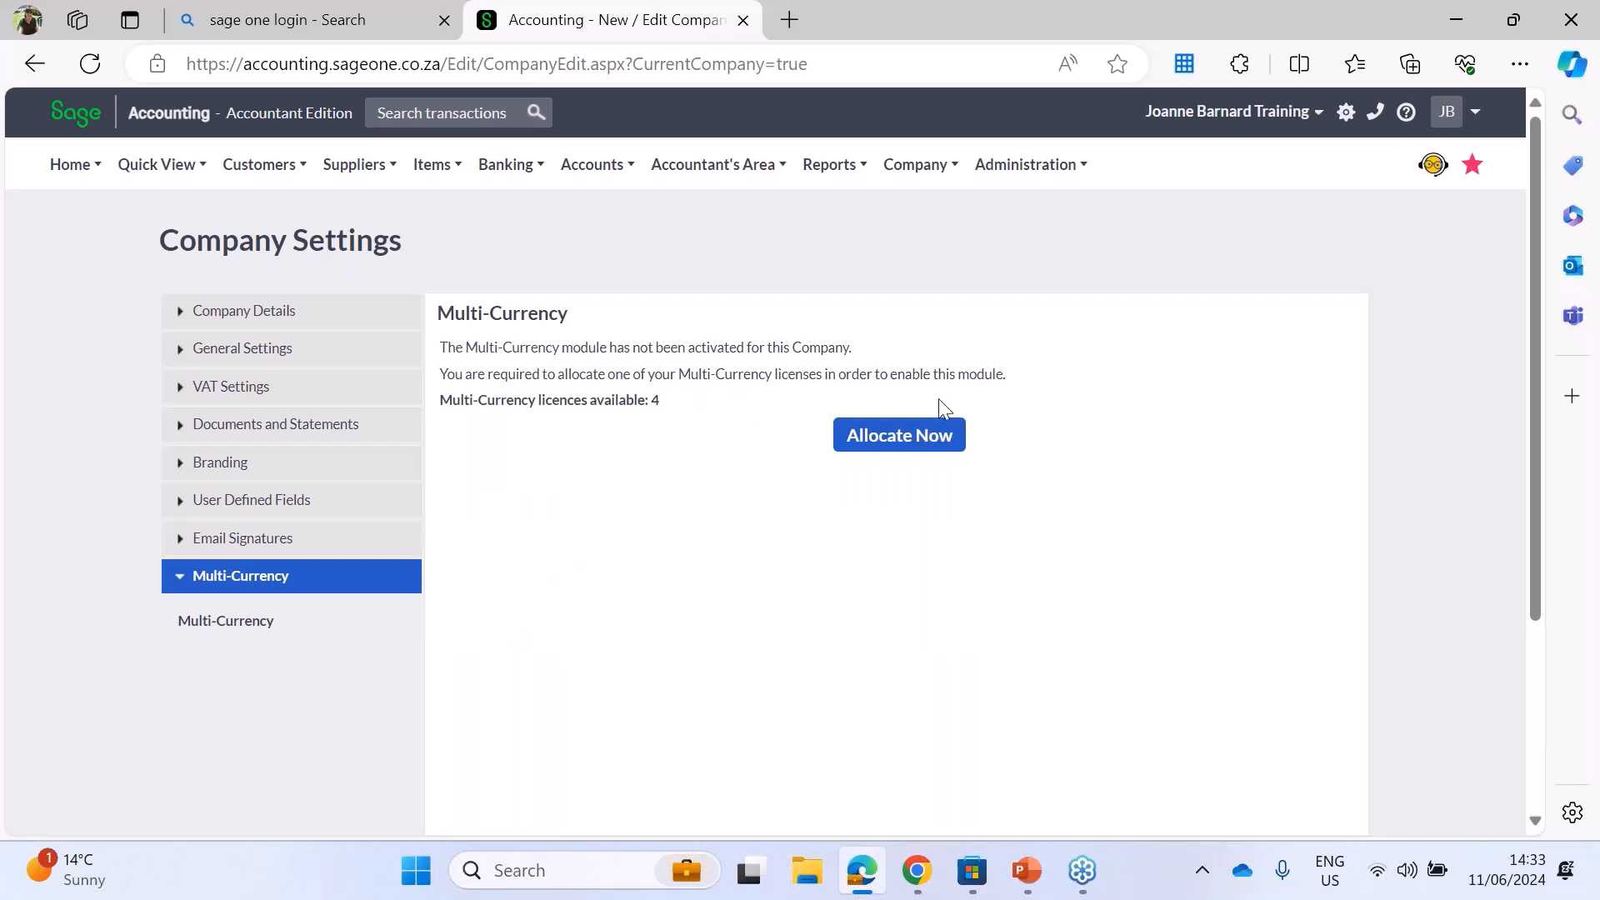
left_click(913, 433)
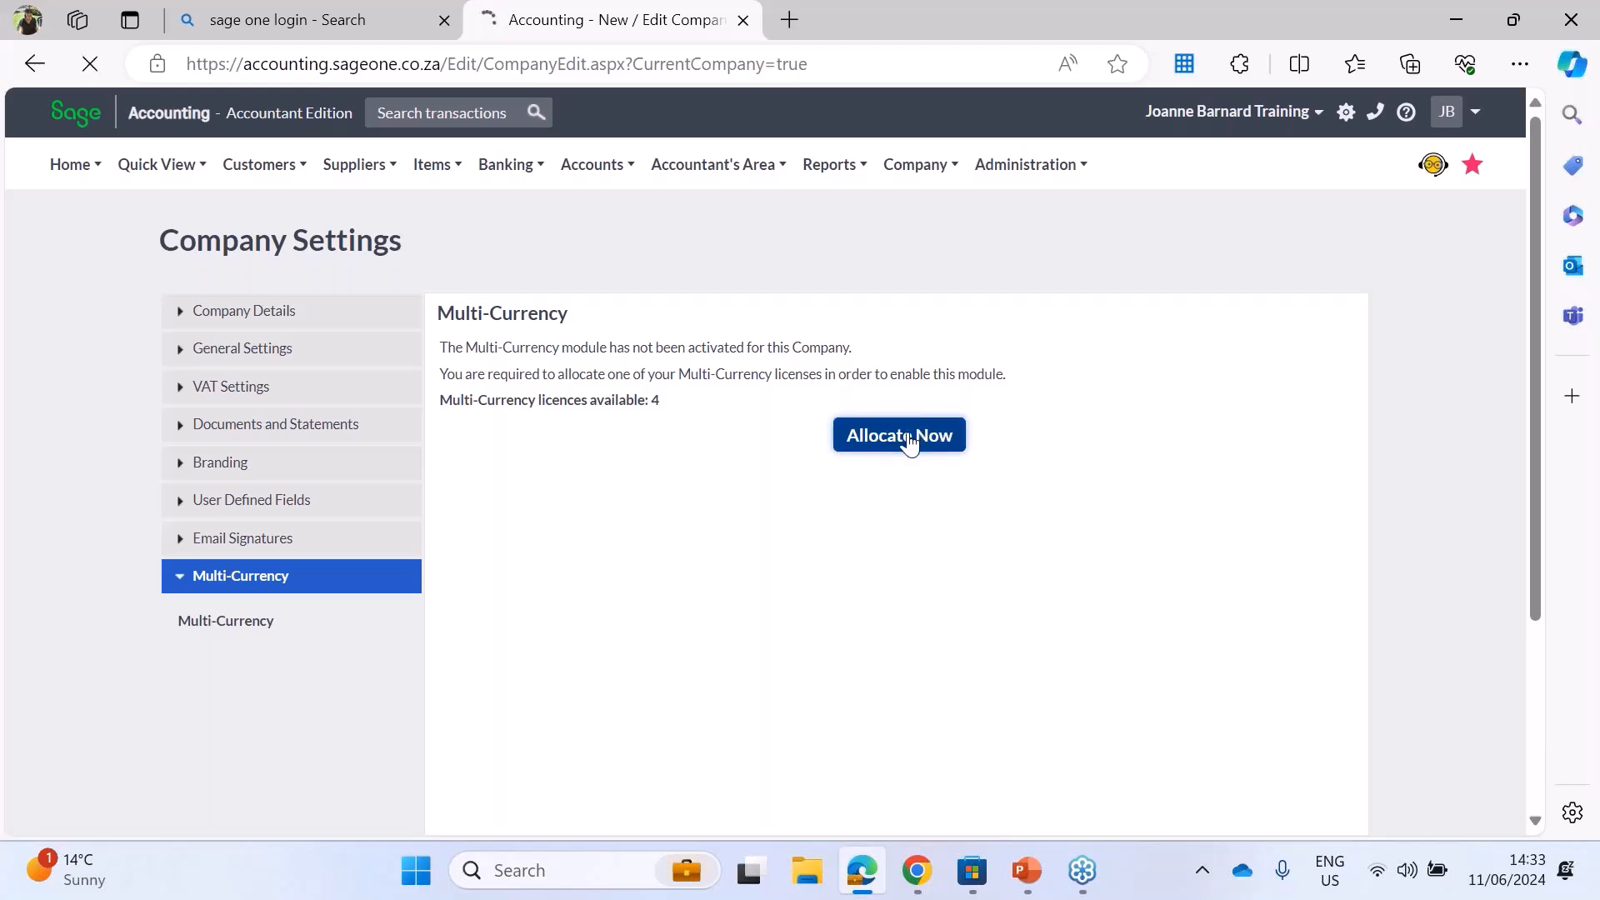
left_click(908, 433)
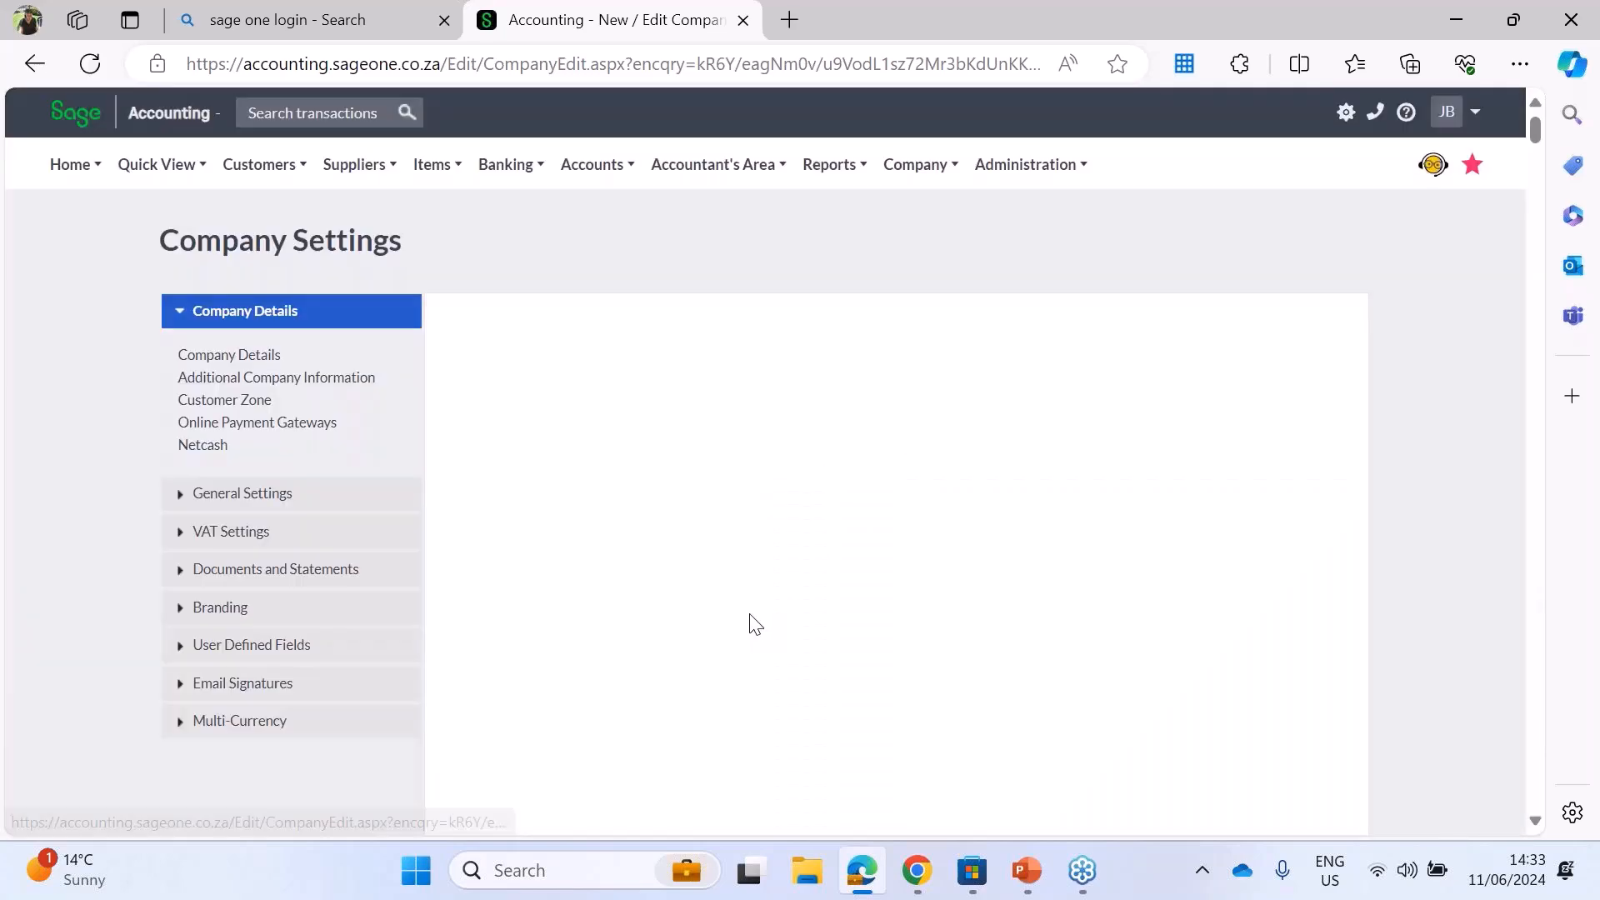
Step: Enable Multi-Currency for the company with South African Rand as the home currency and save the setting
left_click(260, 720)
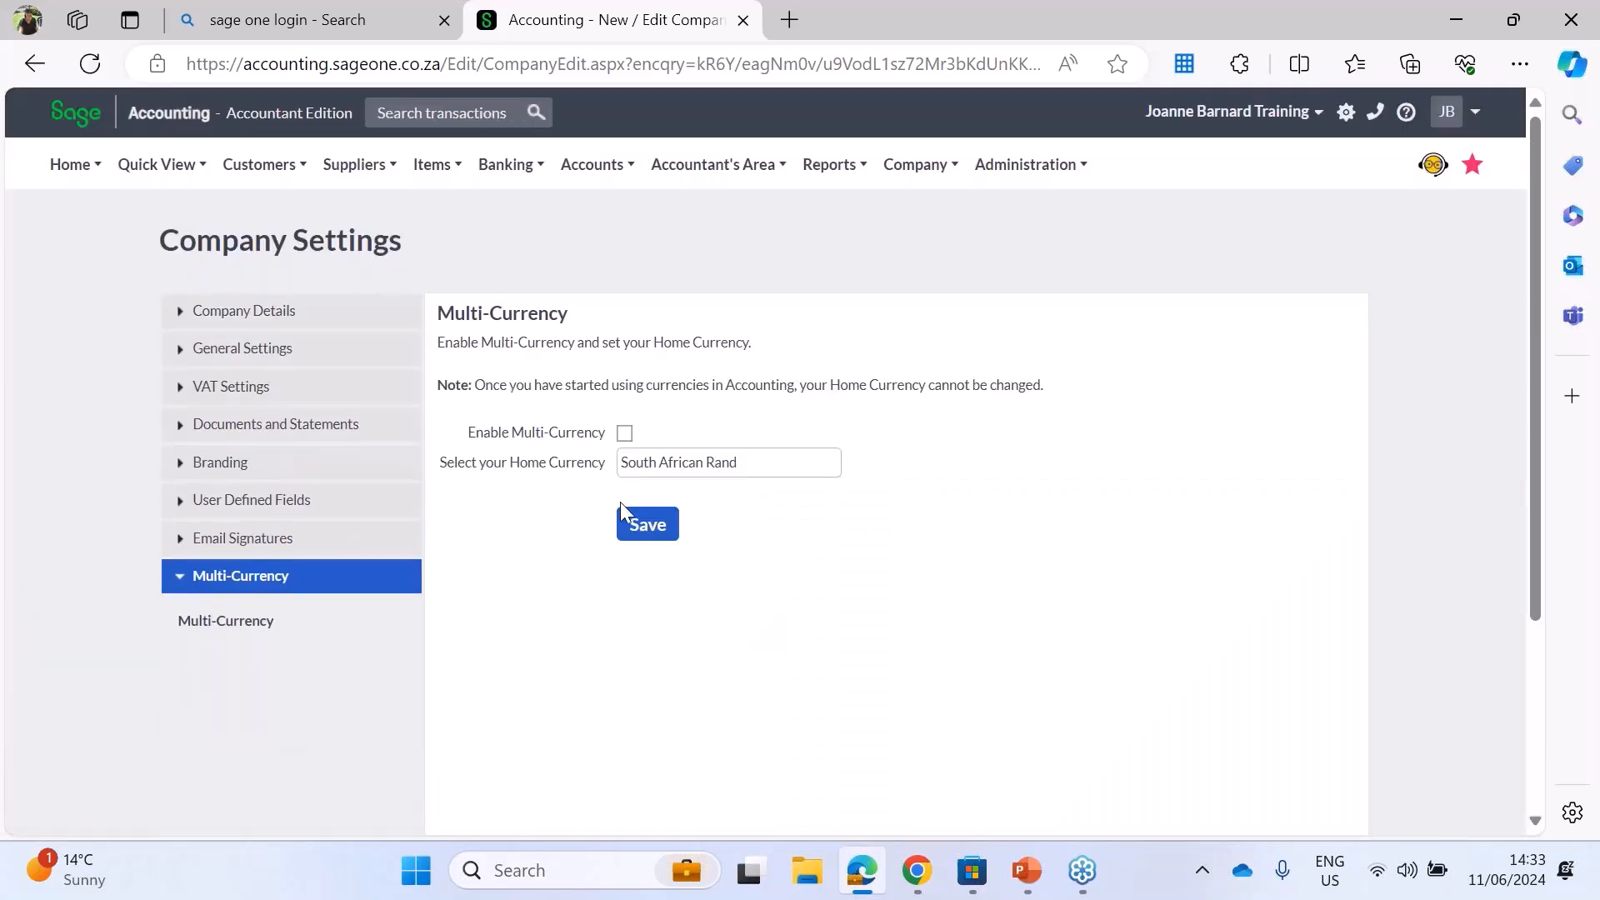
left_click(624, 434)
left_click(828, 465)
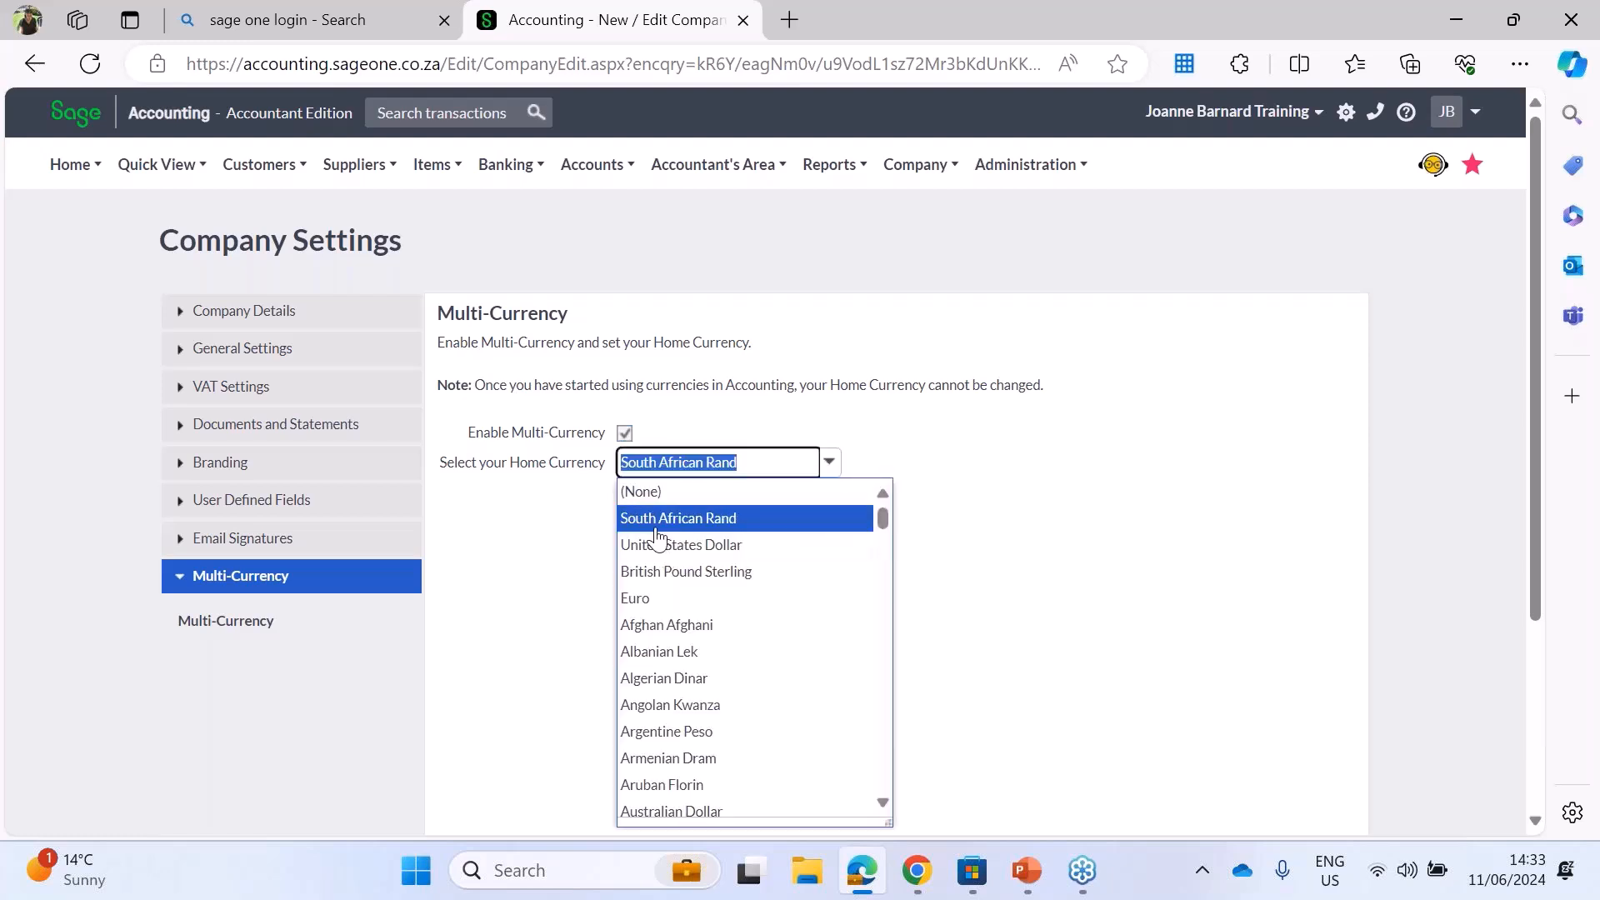
left_click(667, 518)
left_click_drag(442, 464, 637, 464)
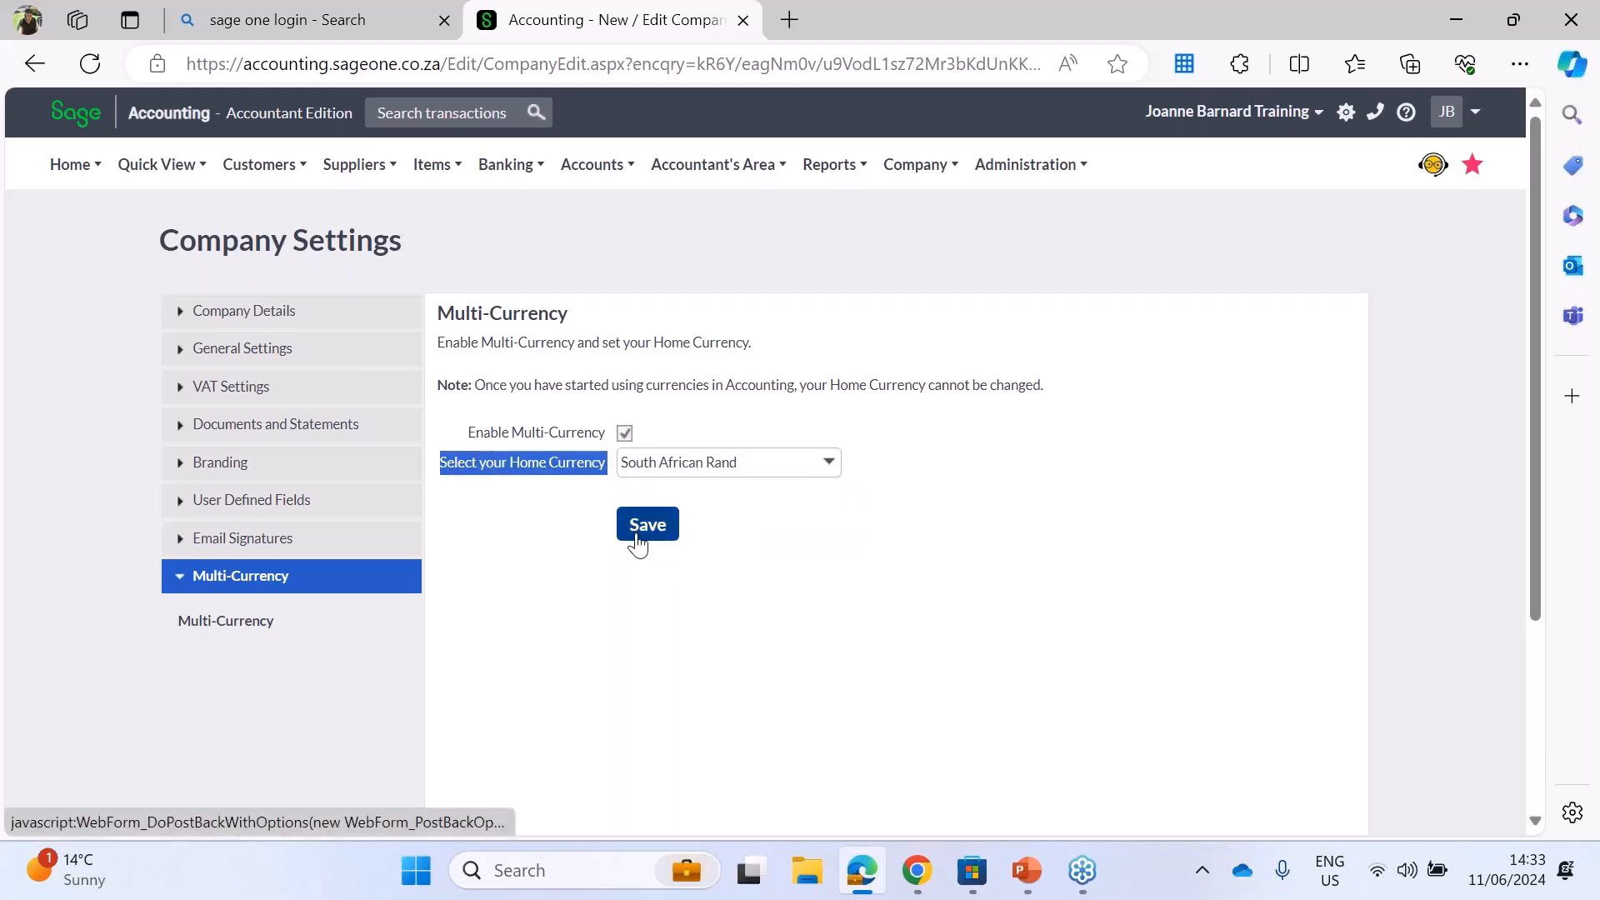
left_click(640, 532)
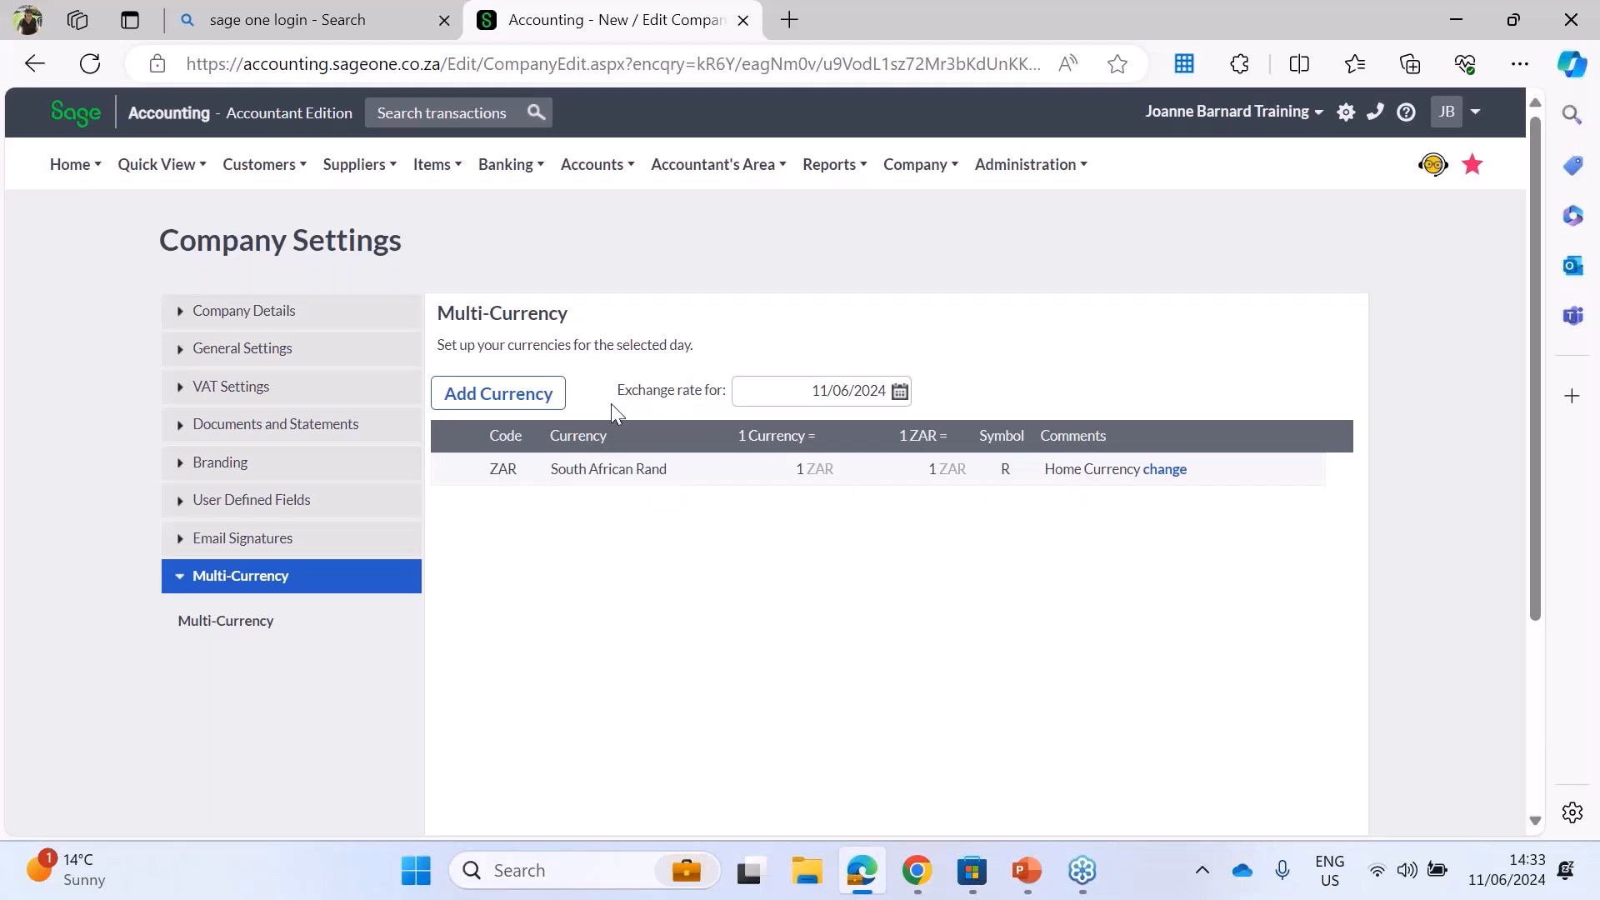
Step: Add United States Dollar as a currency alongside the South African Rand home currency
left_click(516, 393)
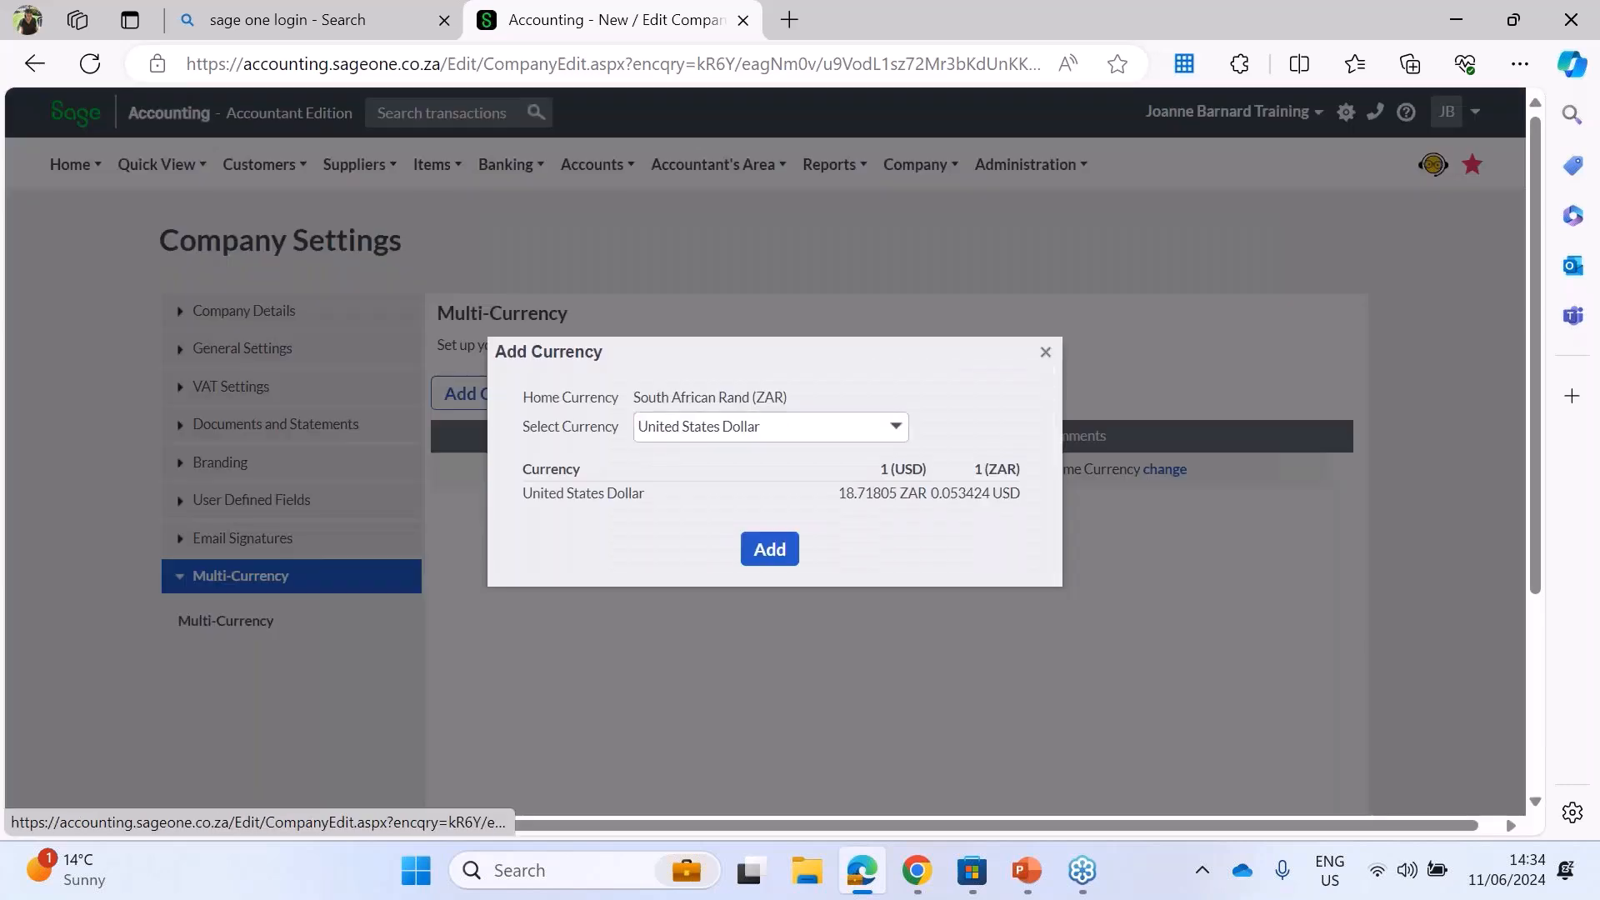
left_click(769, 549)
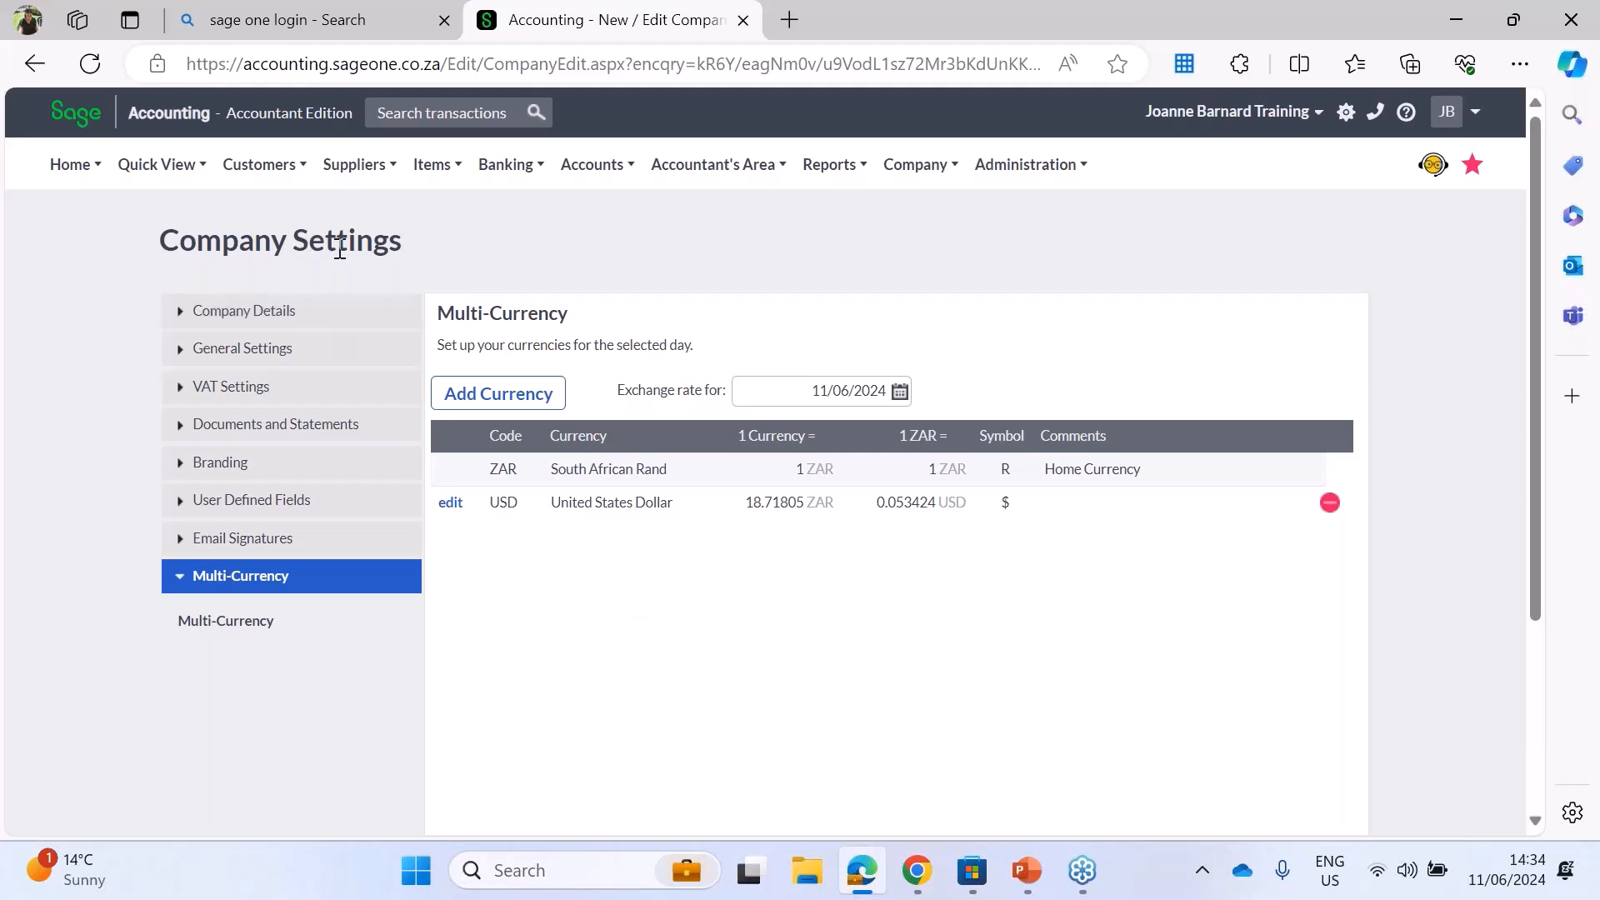
Step: Open a new customer record and examine its text, numeric, yes/no and date user defined fields
left_click(250, 207)
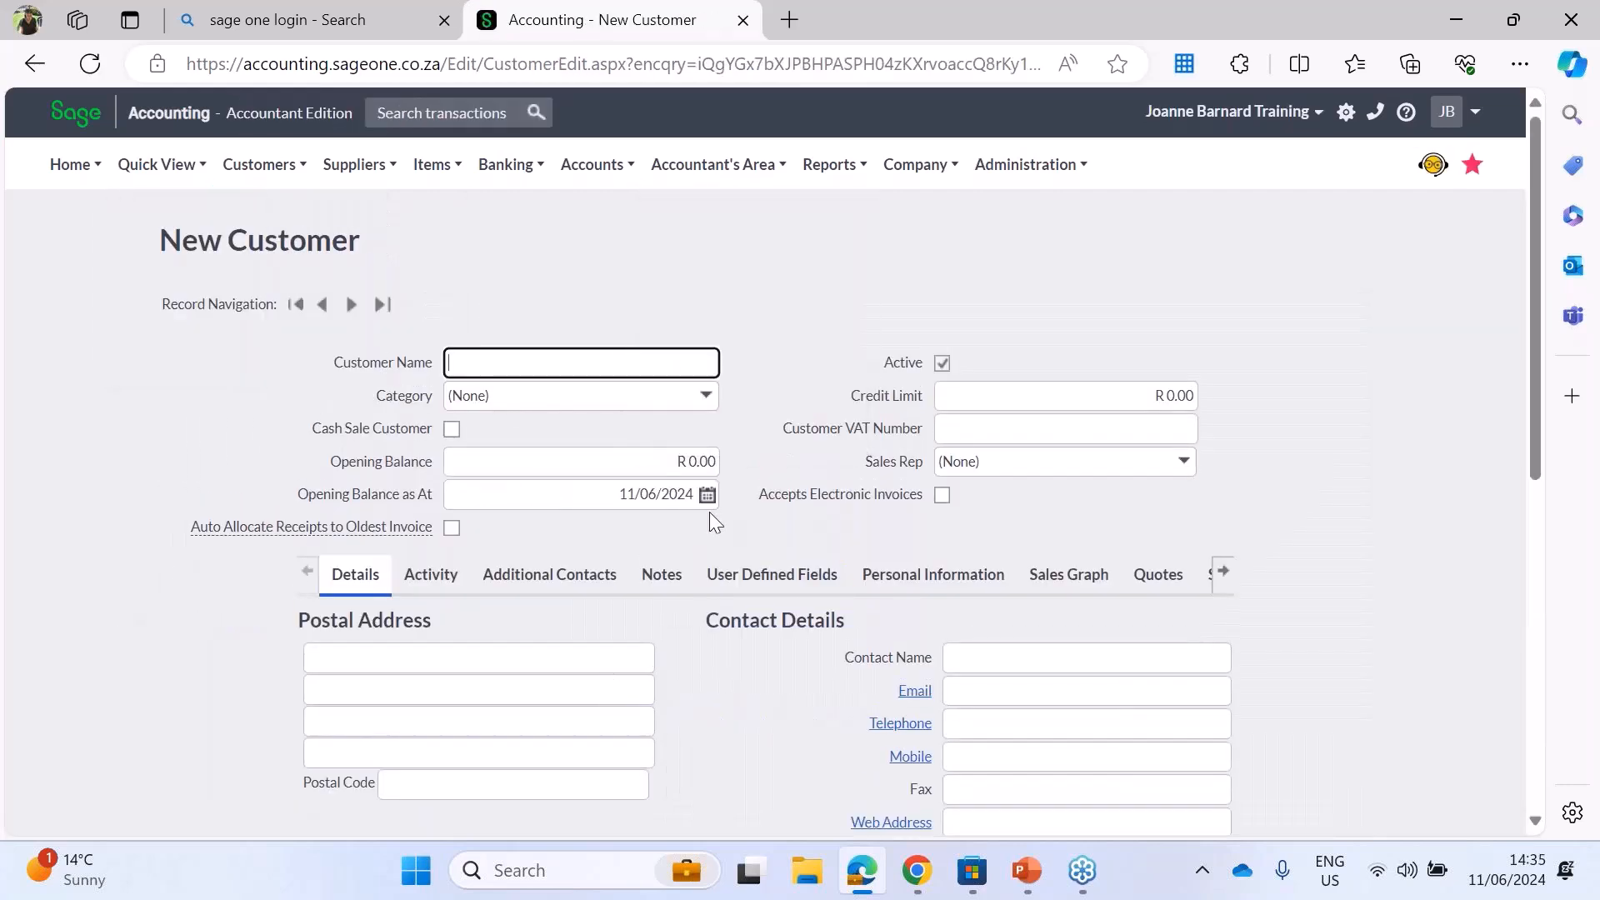
left_click(775, 576)
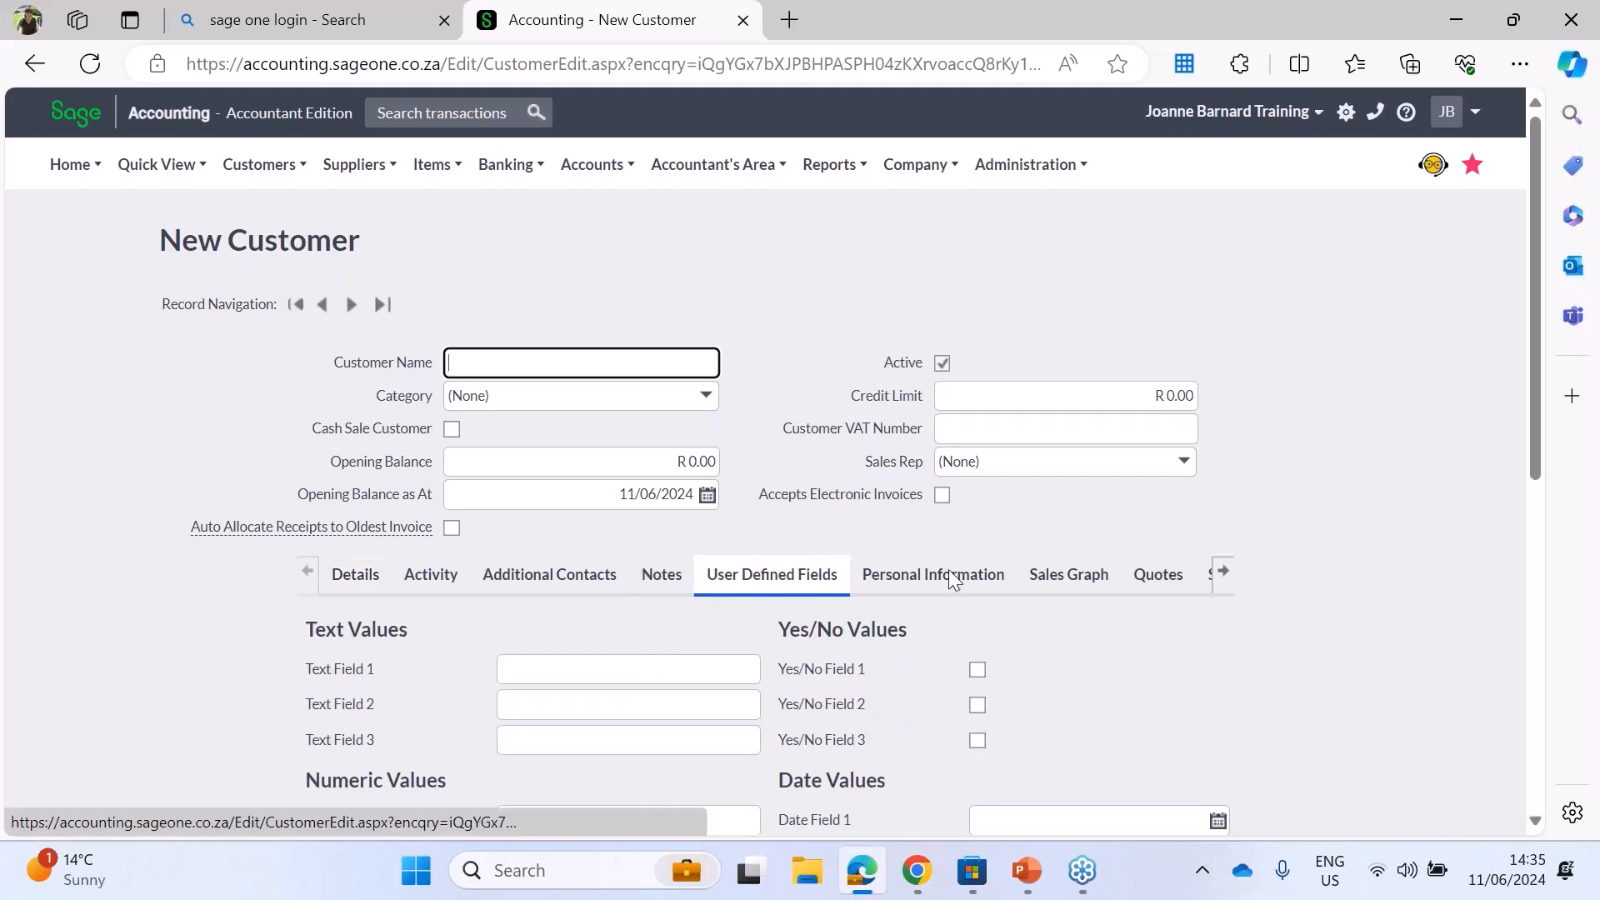
scroll(1541, 818, "down", 2)
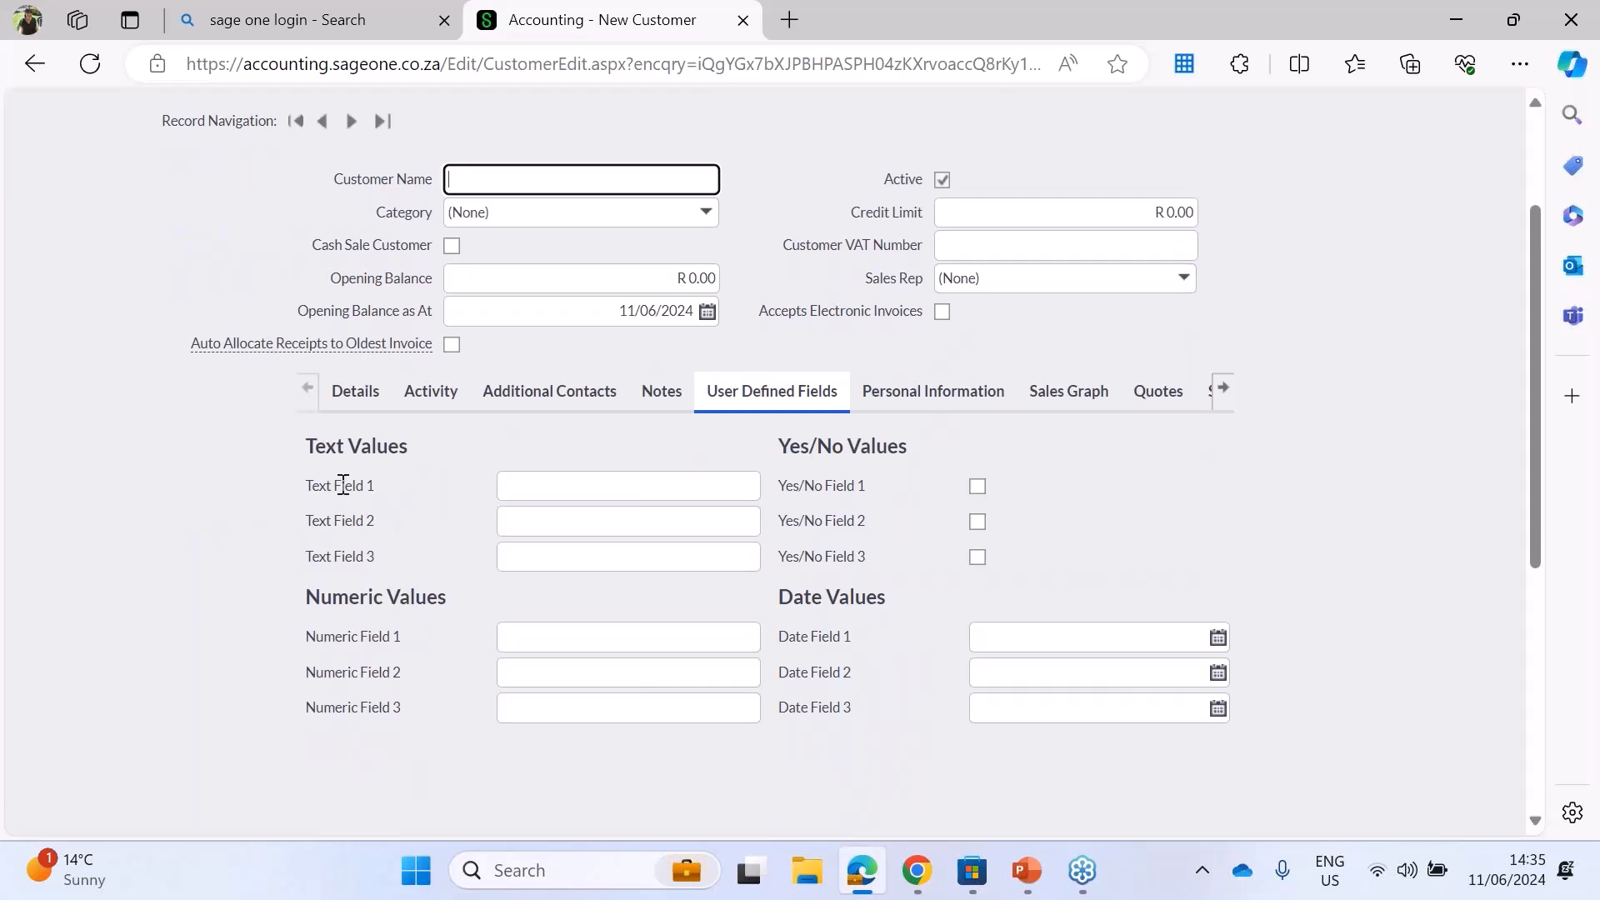
left_click_drag(305, 486, 410, 487)
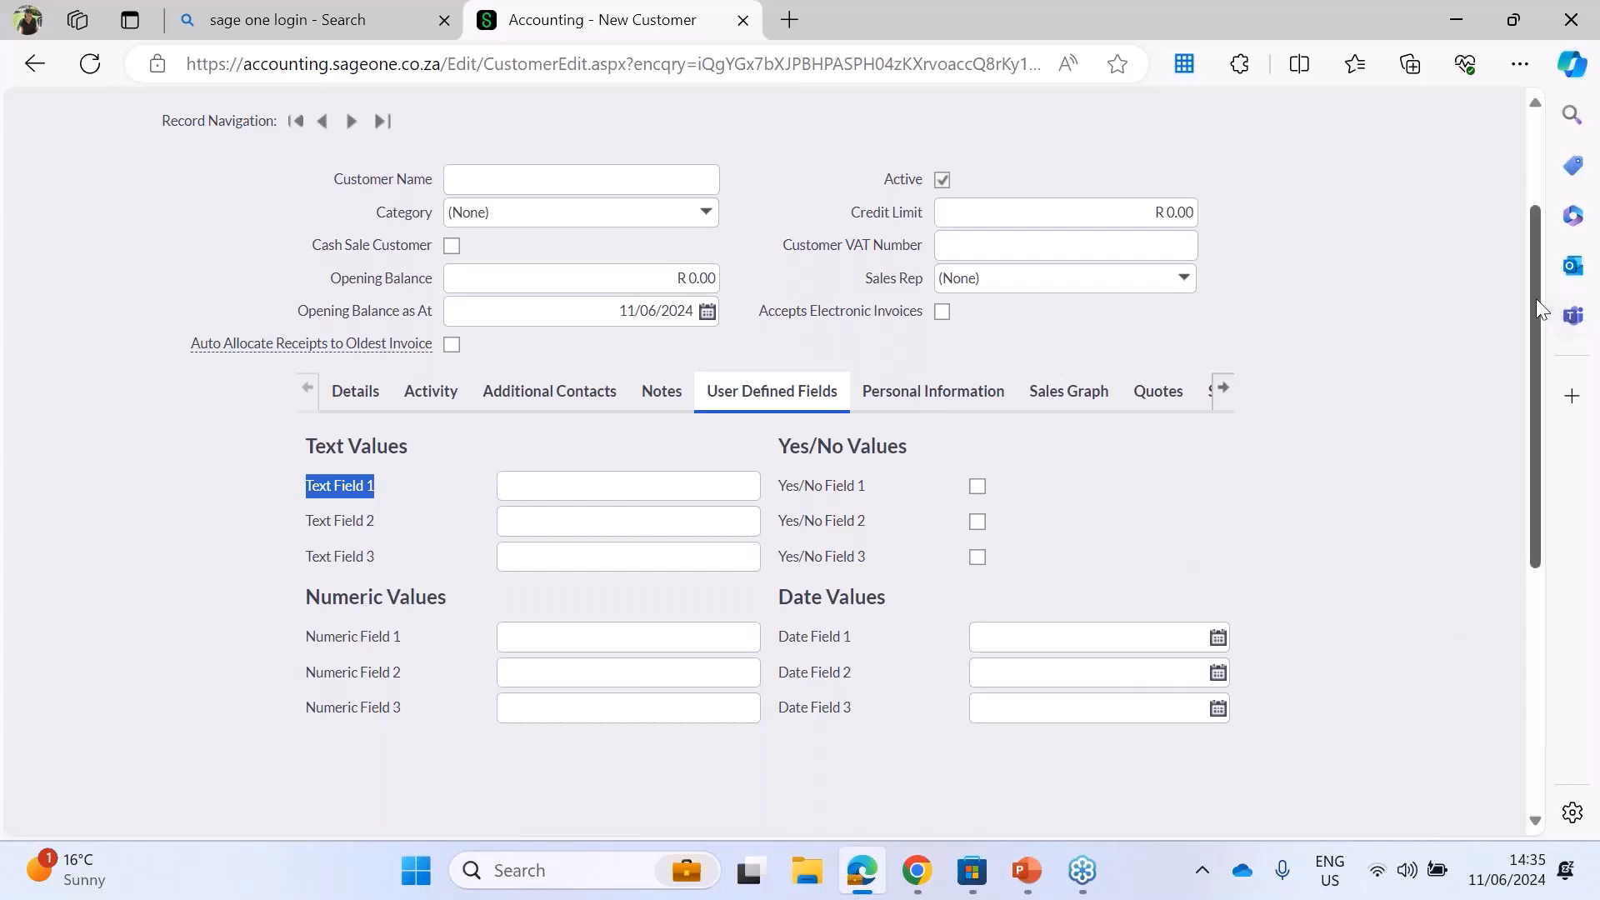
Step: Open the company's CSV data import and look through the types of data that can be imported
scroll(1511, 217, "up", 1)
scroll(1511, 217, "up", 1)
mouse_move(885, 164)
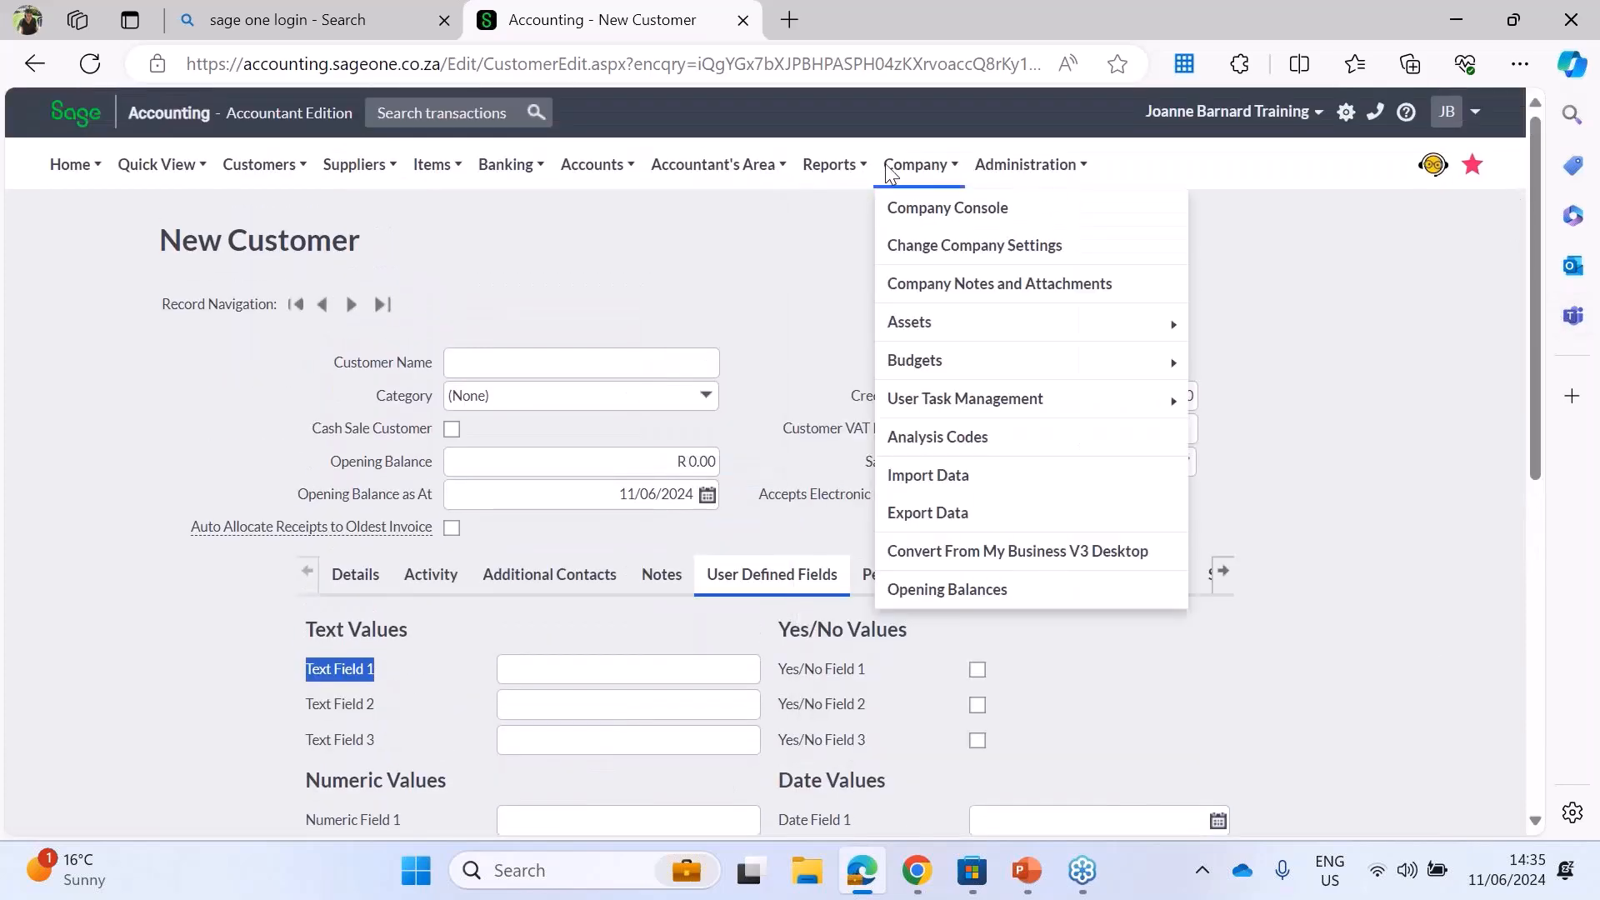
left_click(927, 474)
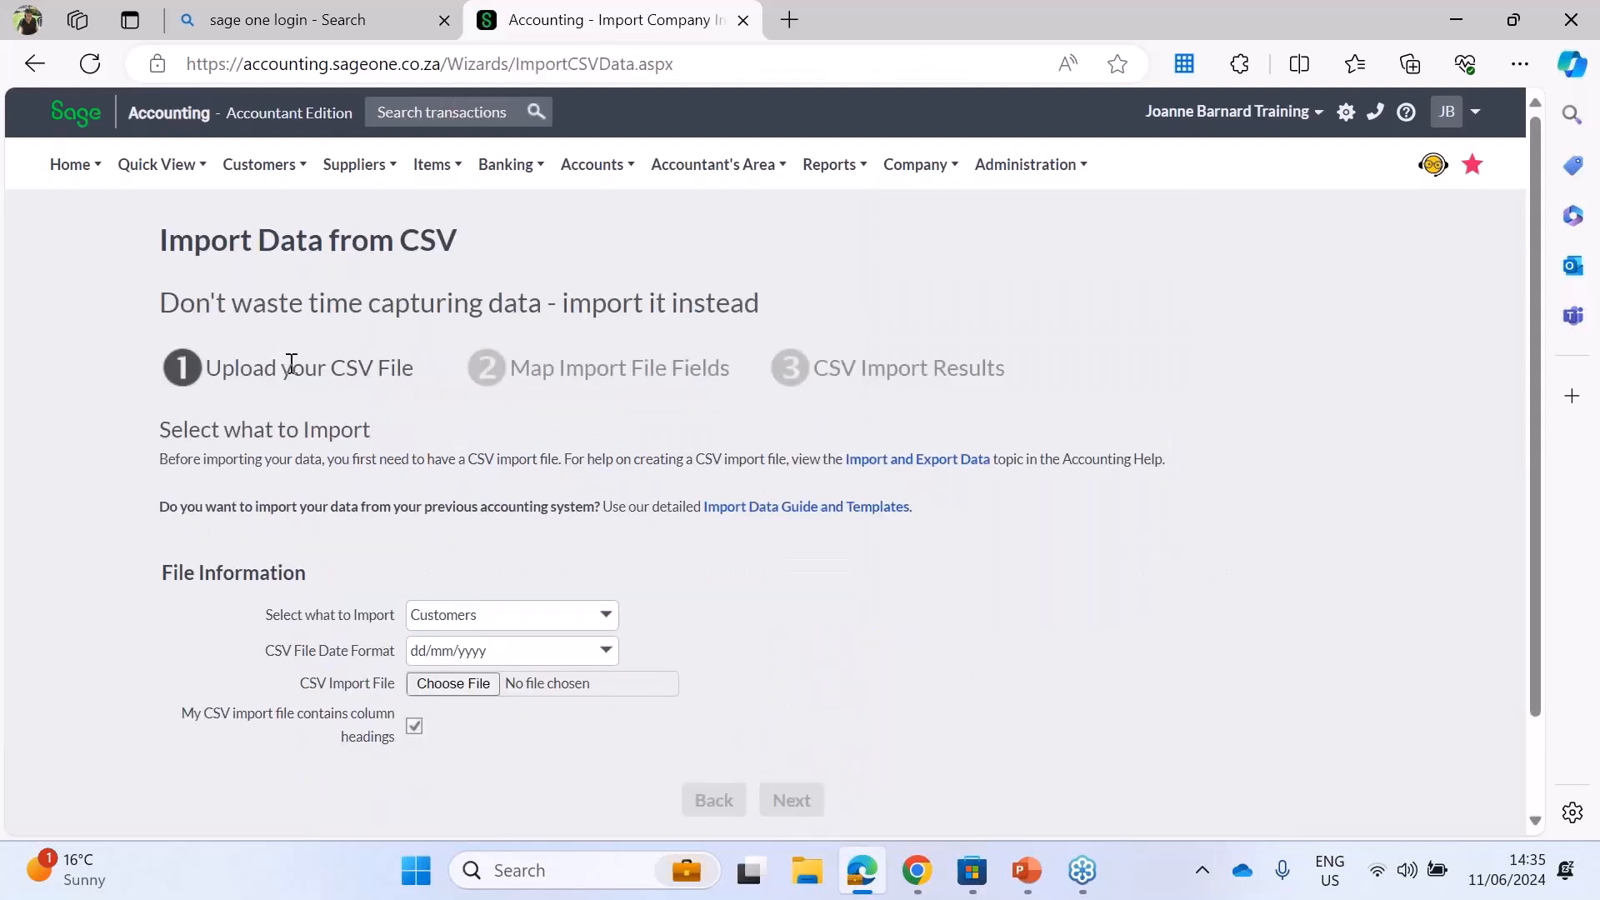
left_click_drag(415, 369, 328, 370)
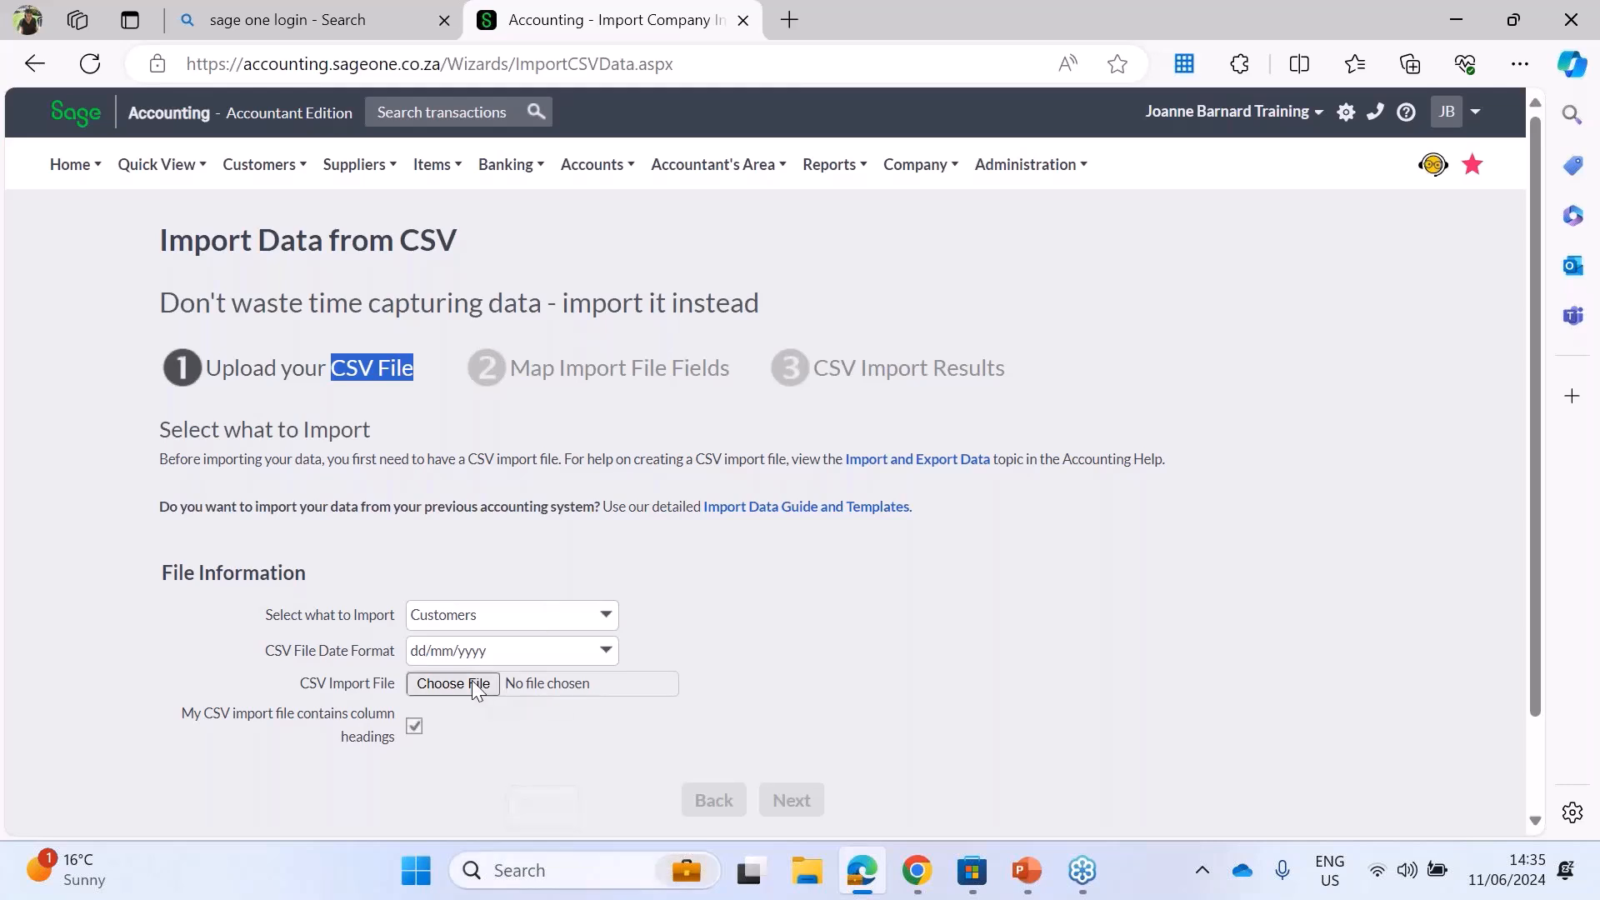
left_click(606, 620)
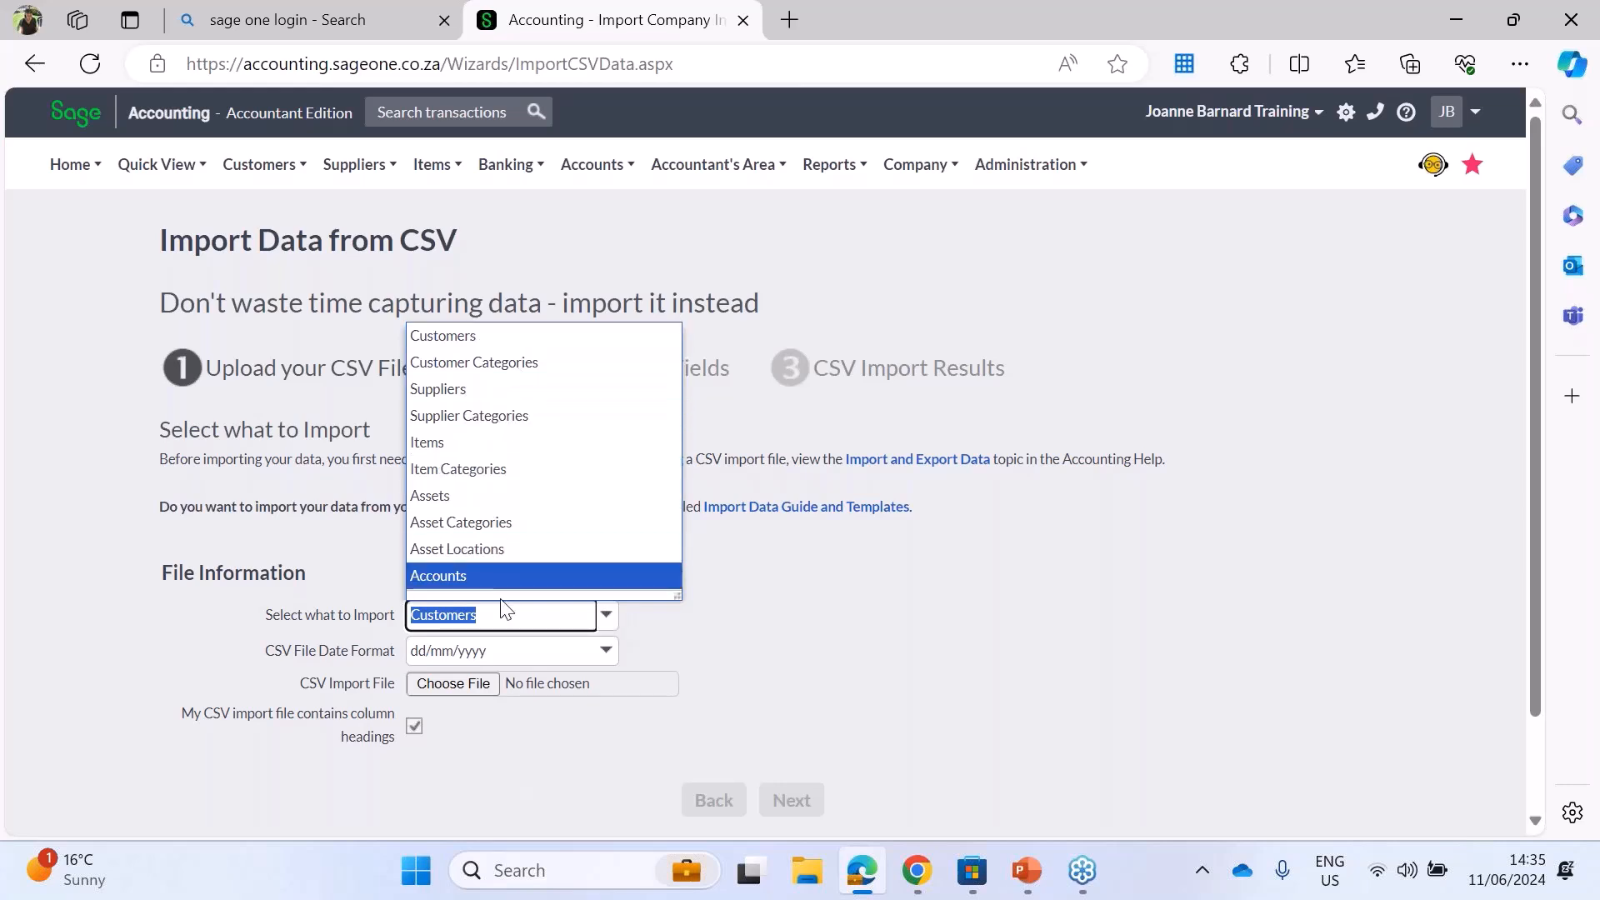
left_click(888, 614)
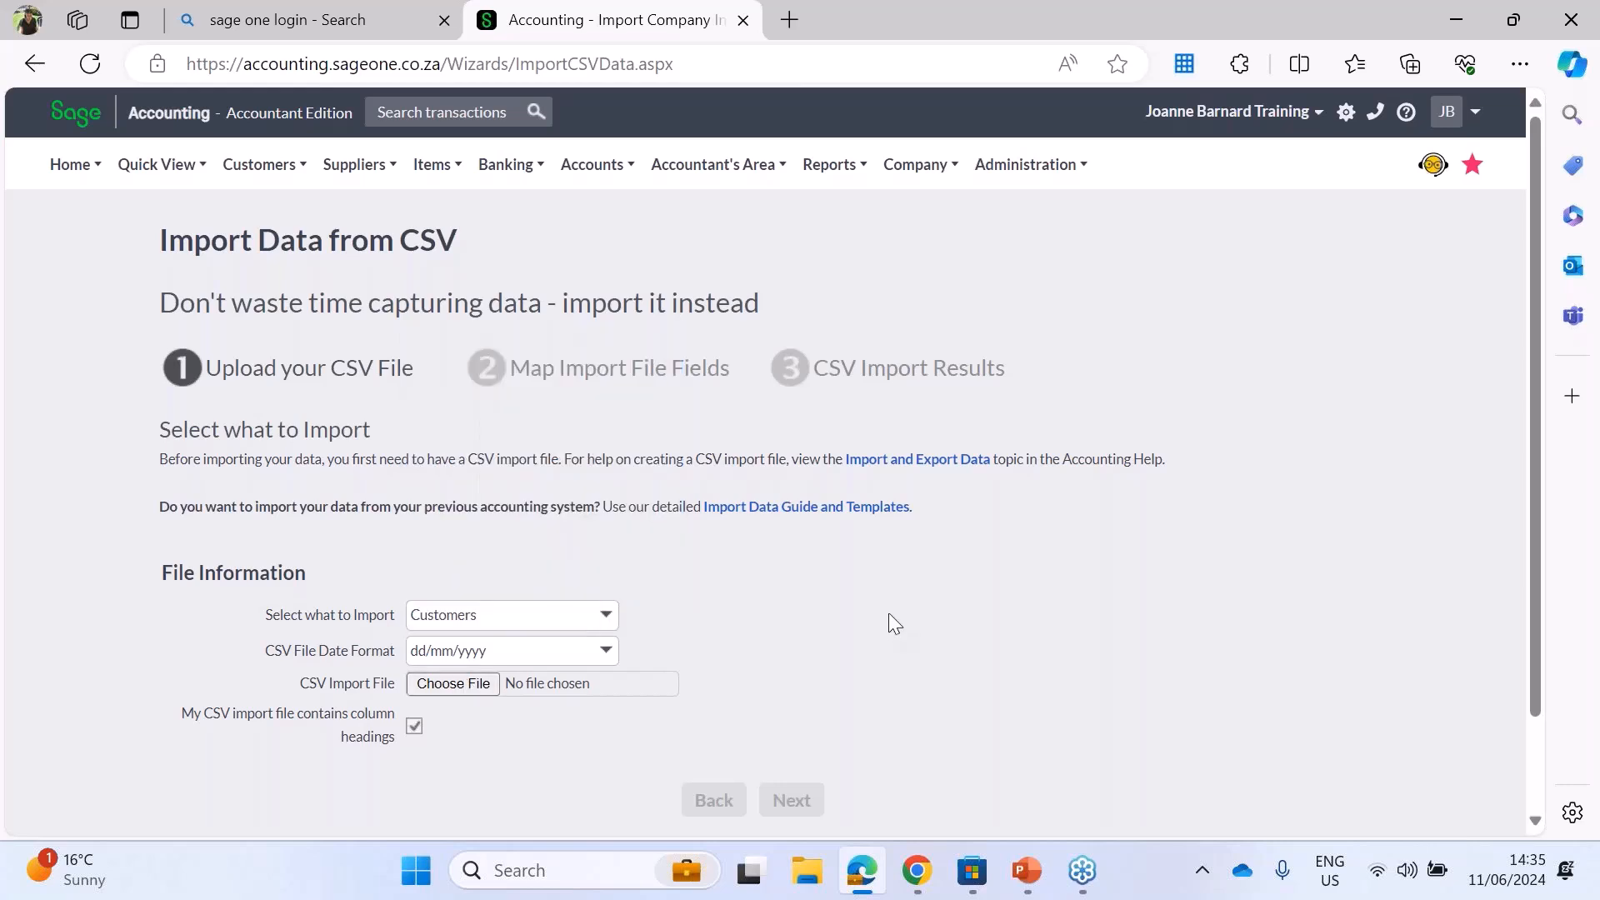
Step: Open the Import and Export Data help topic on creating a CSV import file
left_click(908, 468)
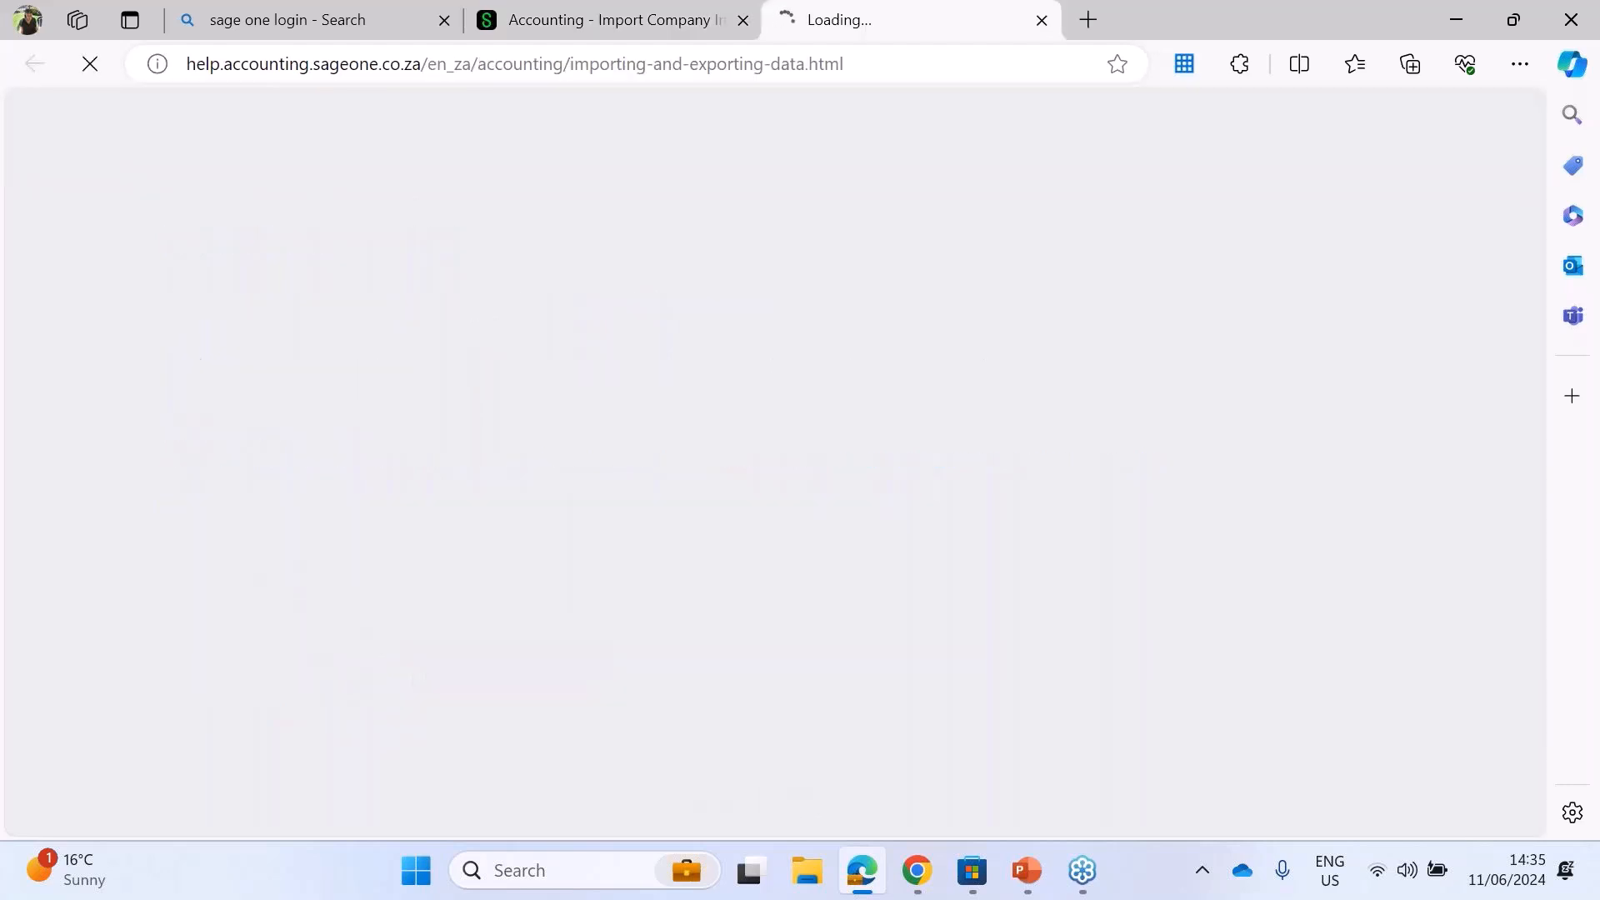
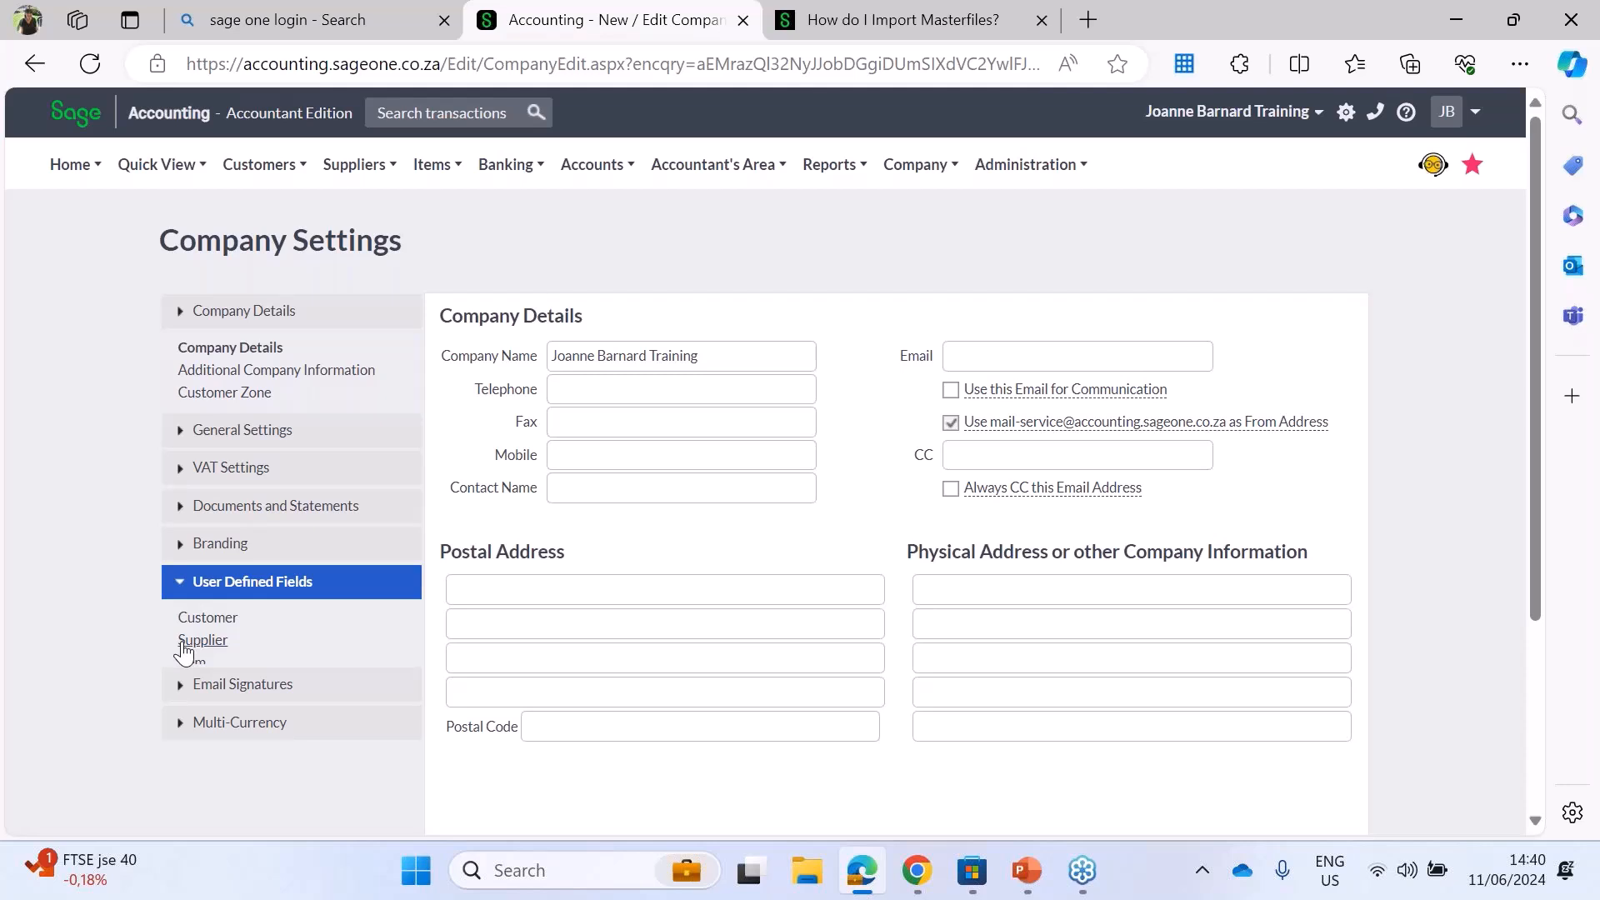
Step: Label the customer quote's first date user defined field "Valid till" in the documents and transactions user defined fields
left_click(199, 635)
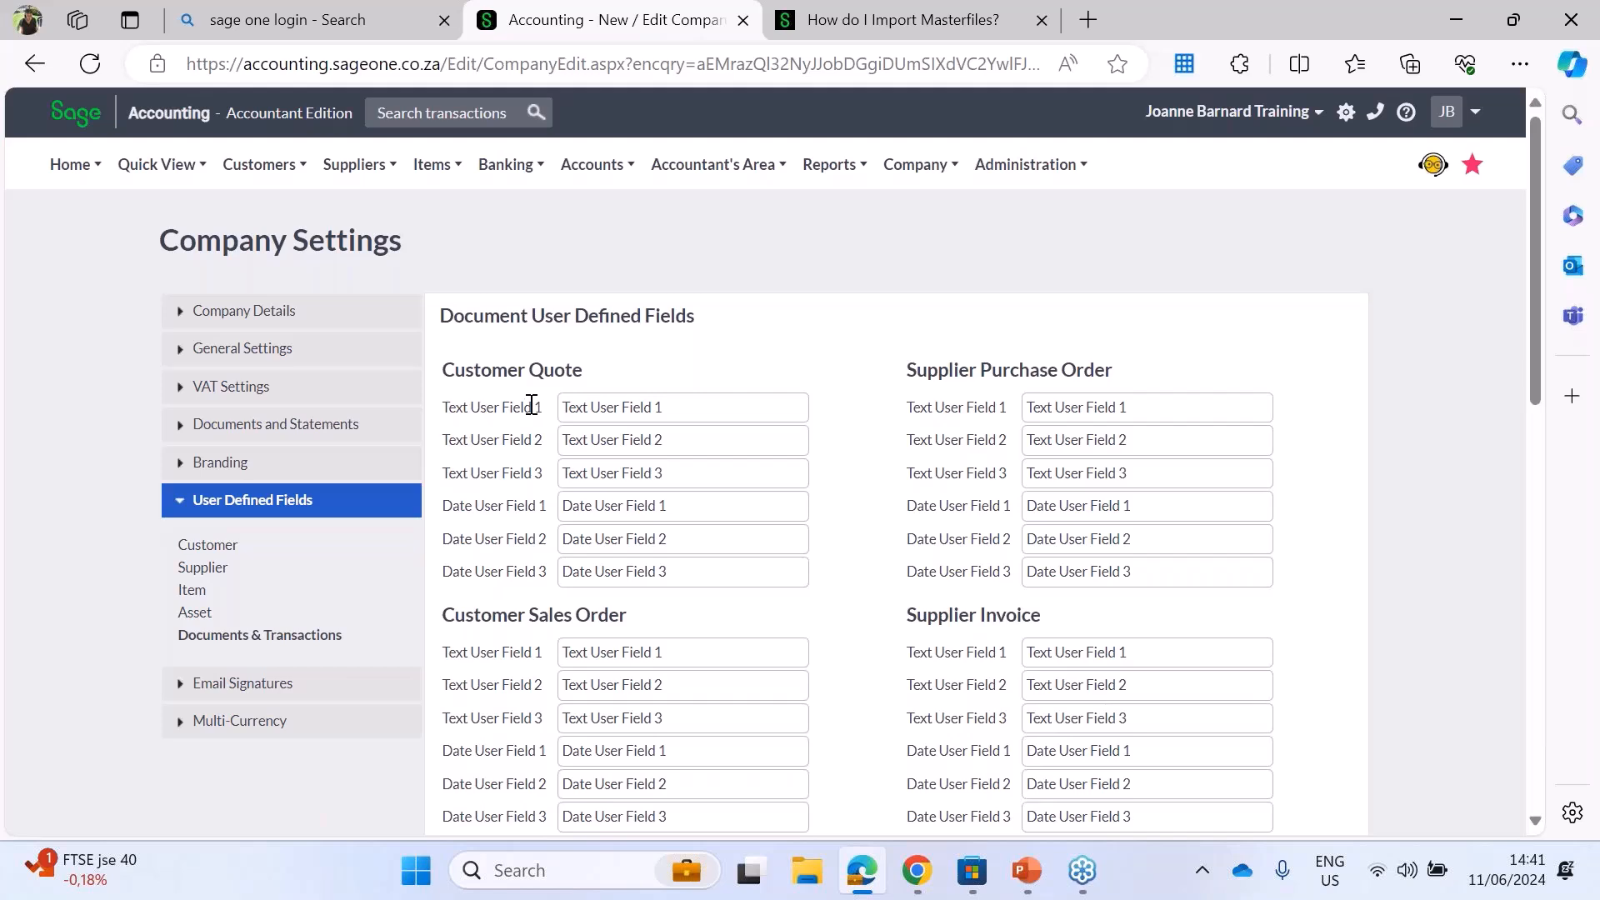
left_click(688, 506)
type("V")
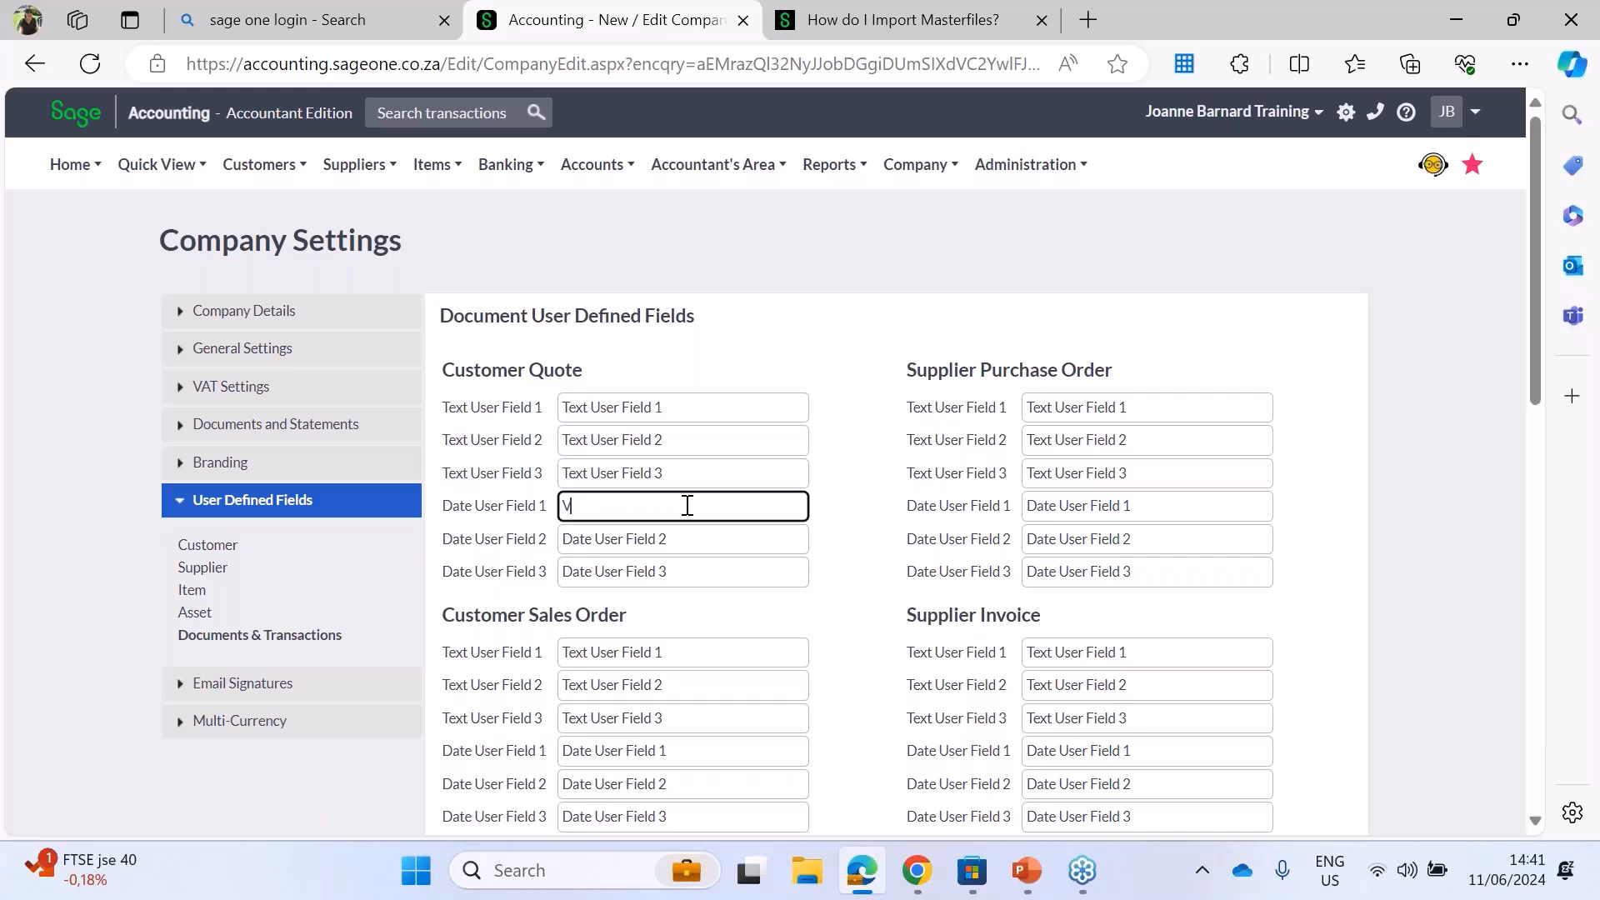
type("alid till")
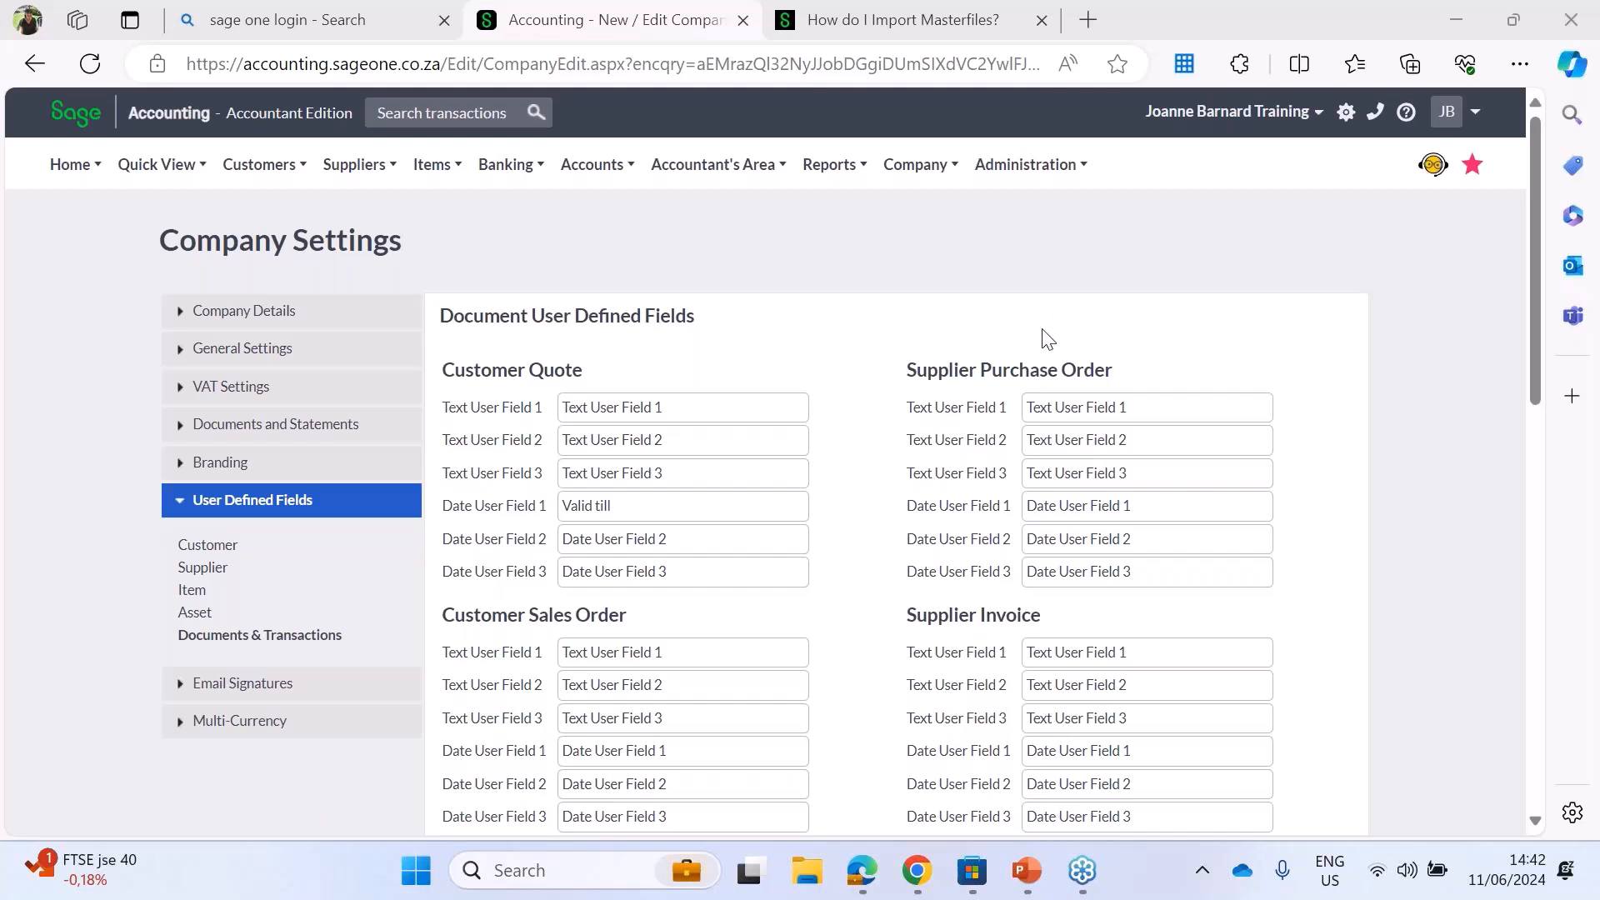
Step: Return from the import masterfiles article to the Sage Knowledgebase search and search for "Custom designer"
mouse_move(911, 894)
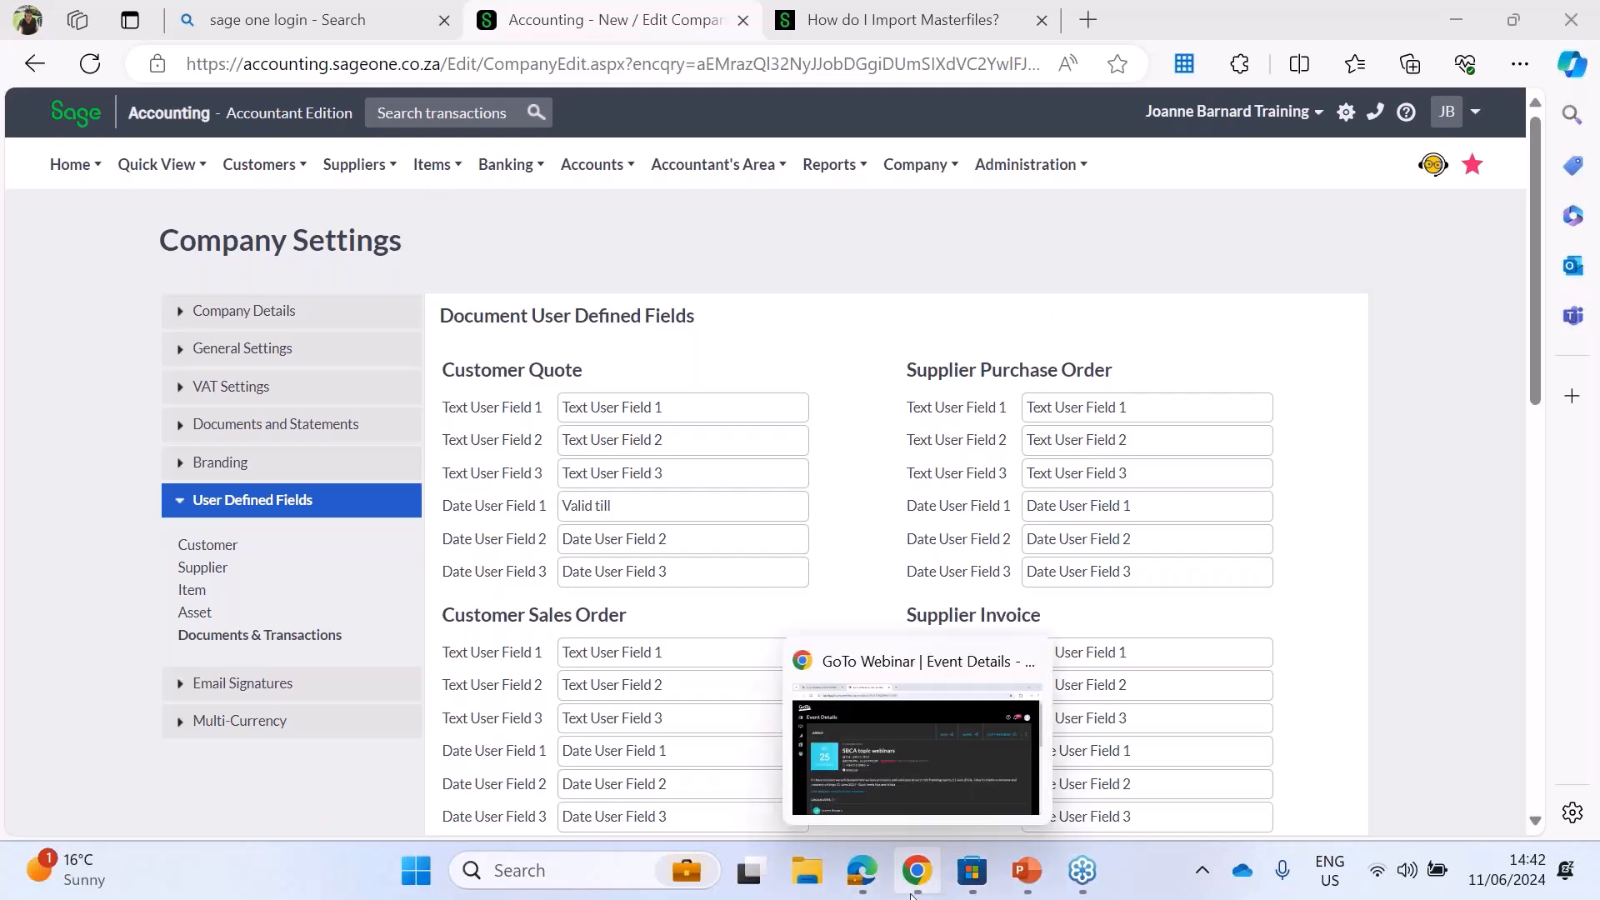
left_click(875, 16)
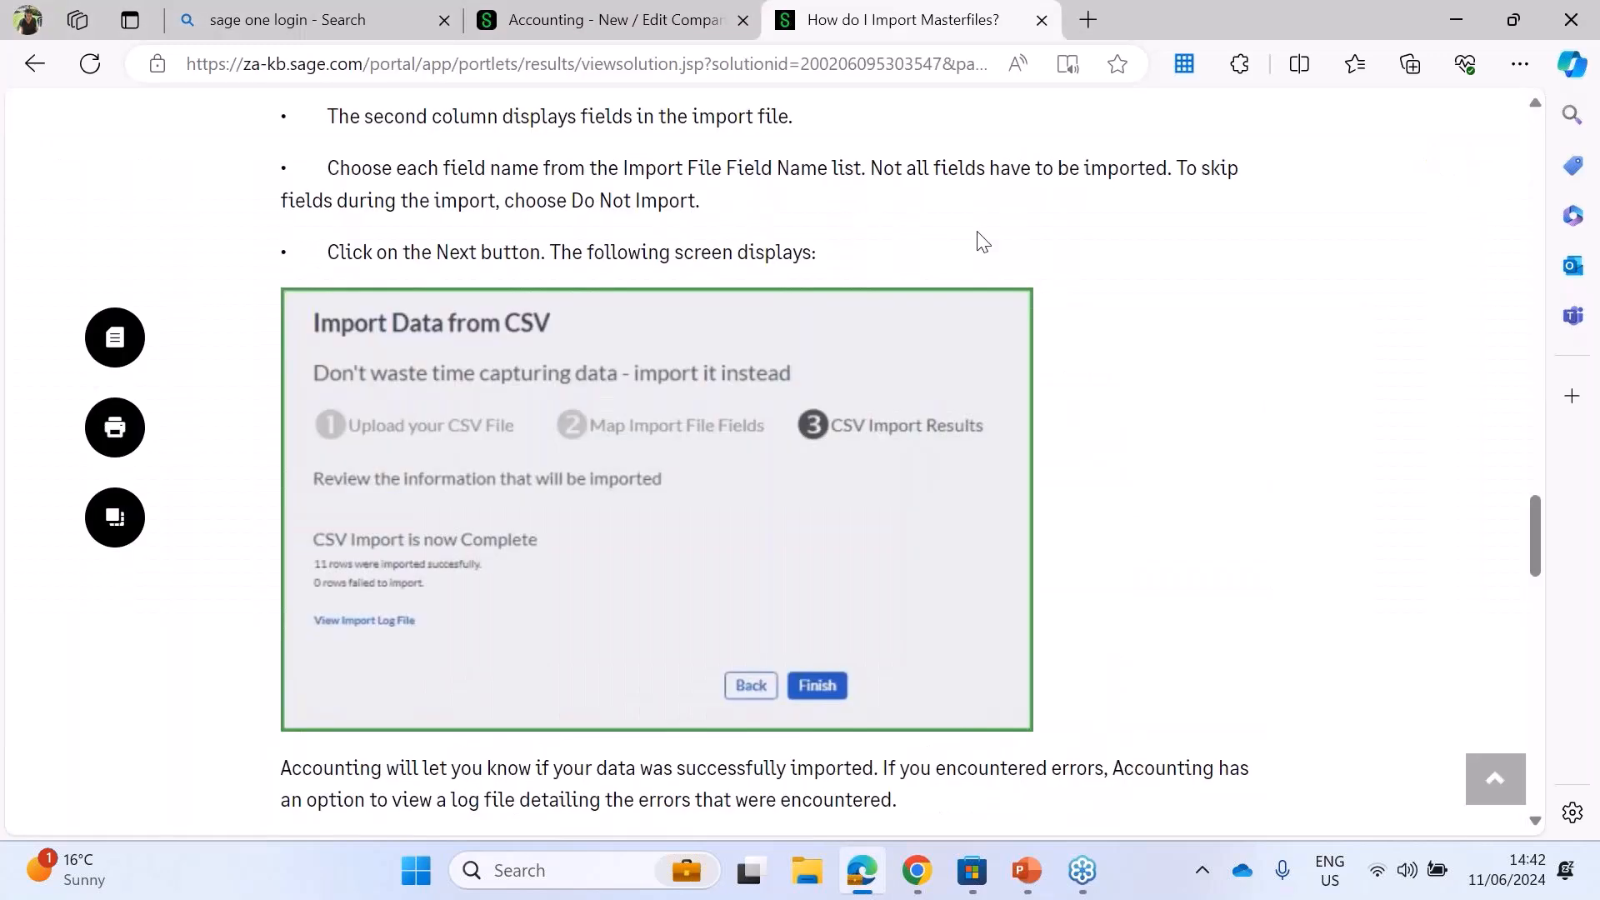
left_click_drag(1537, 518, 1533, 117)
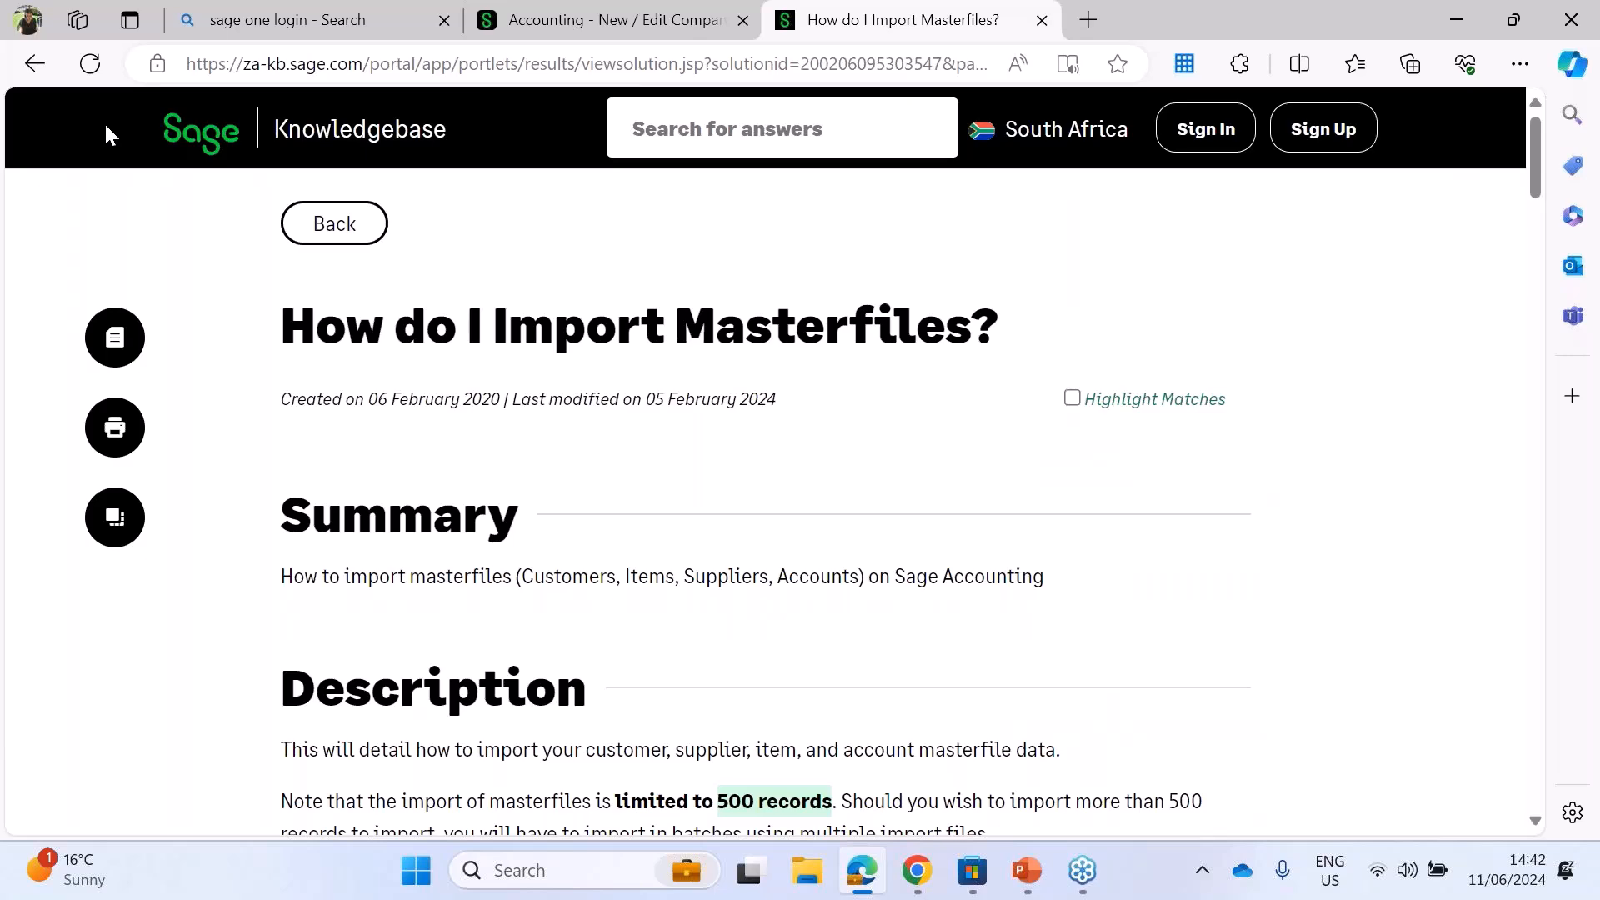
left_click(35, 63)
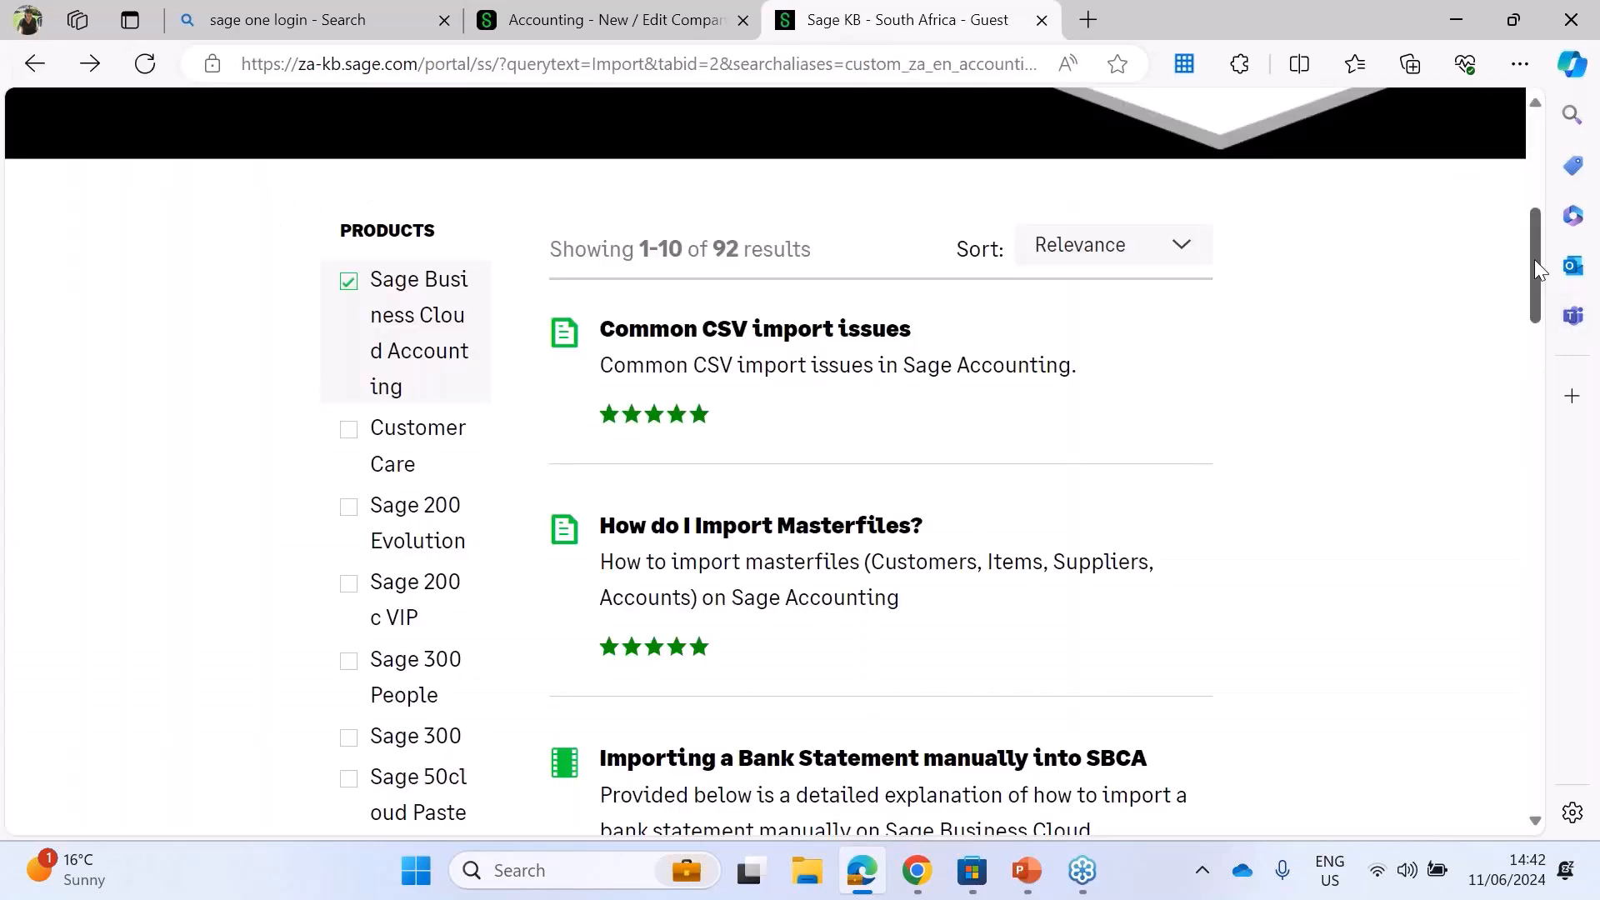
left_click_drag(1534, 260, 1531, 163)
left_click_drag(250, 310, 110, 310)
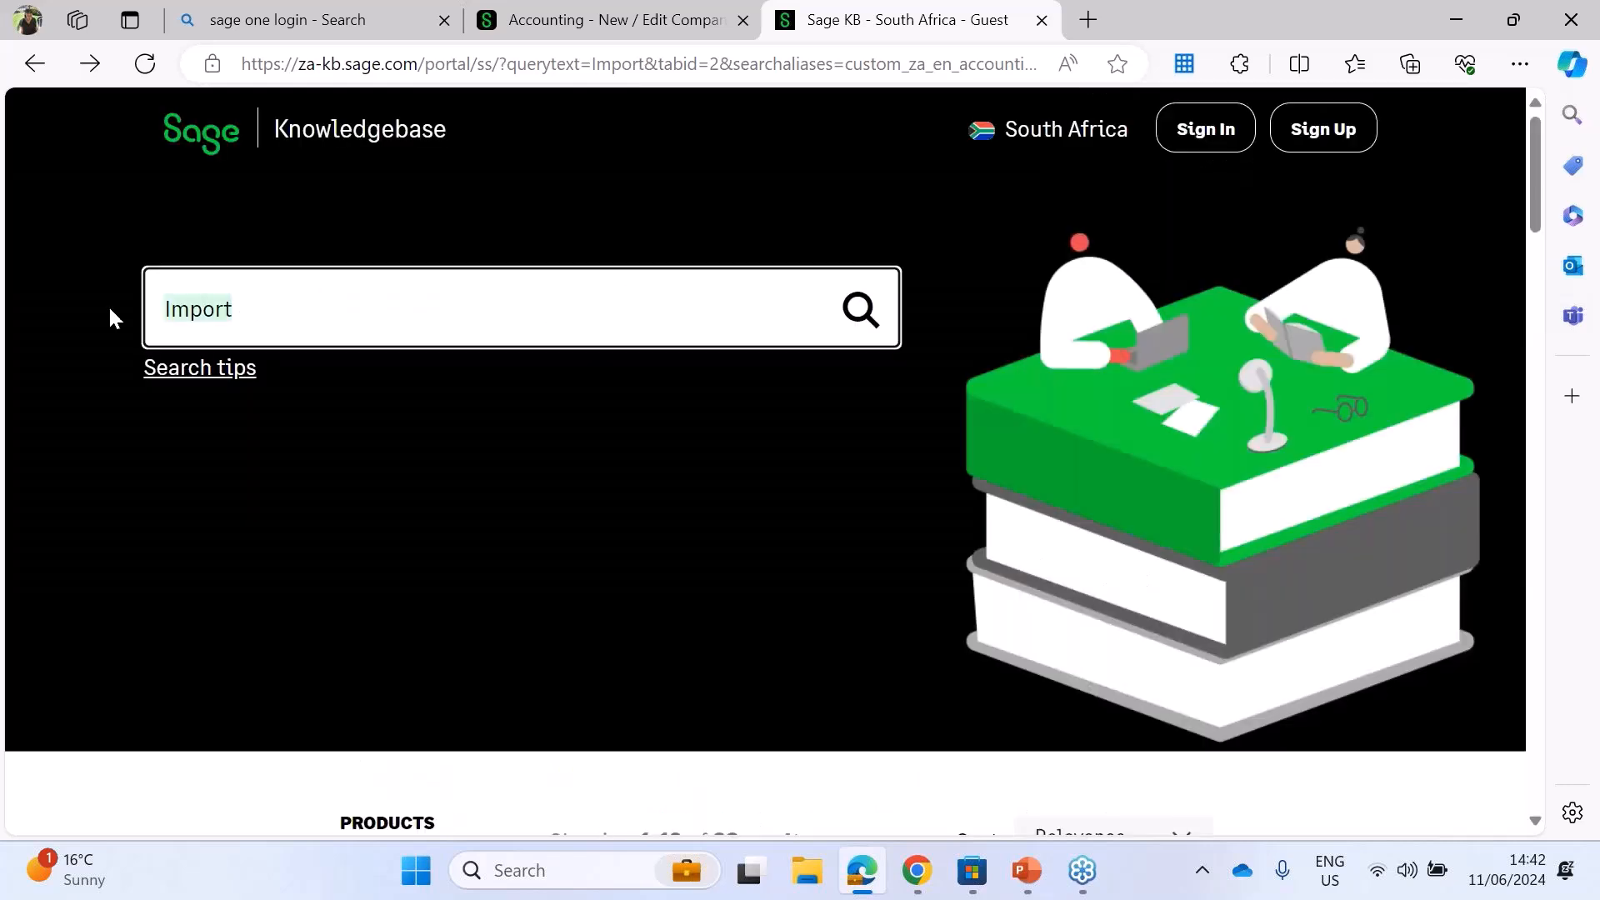
type("Custom designer")
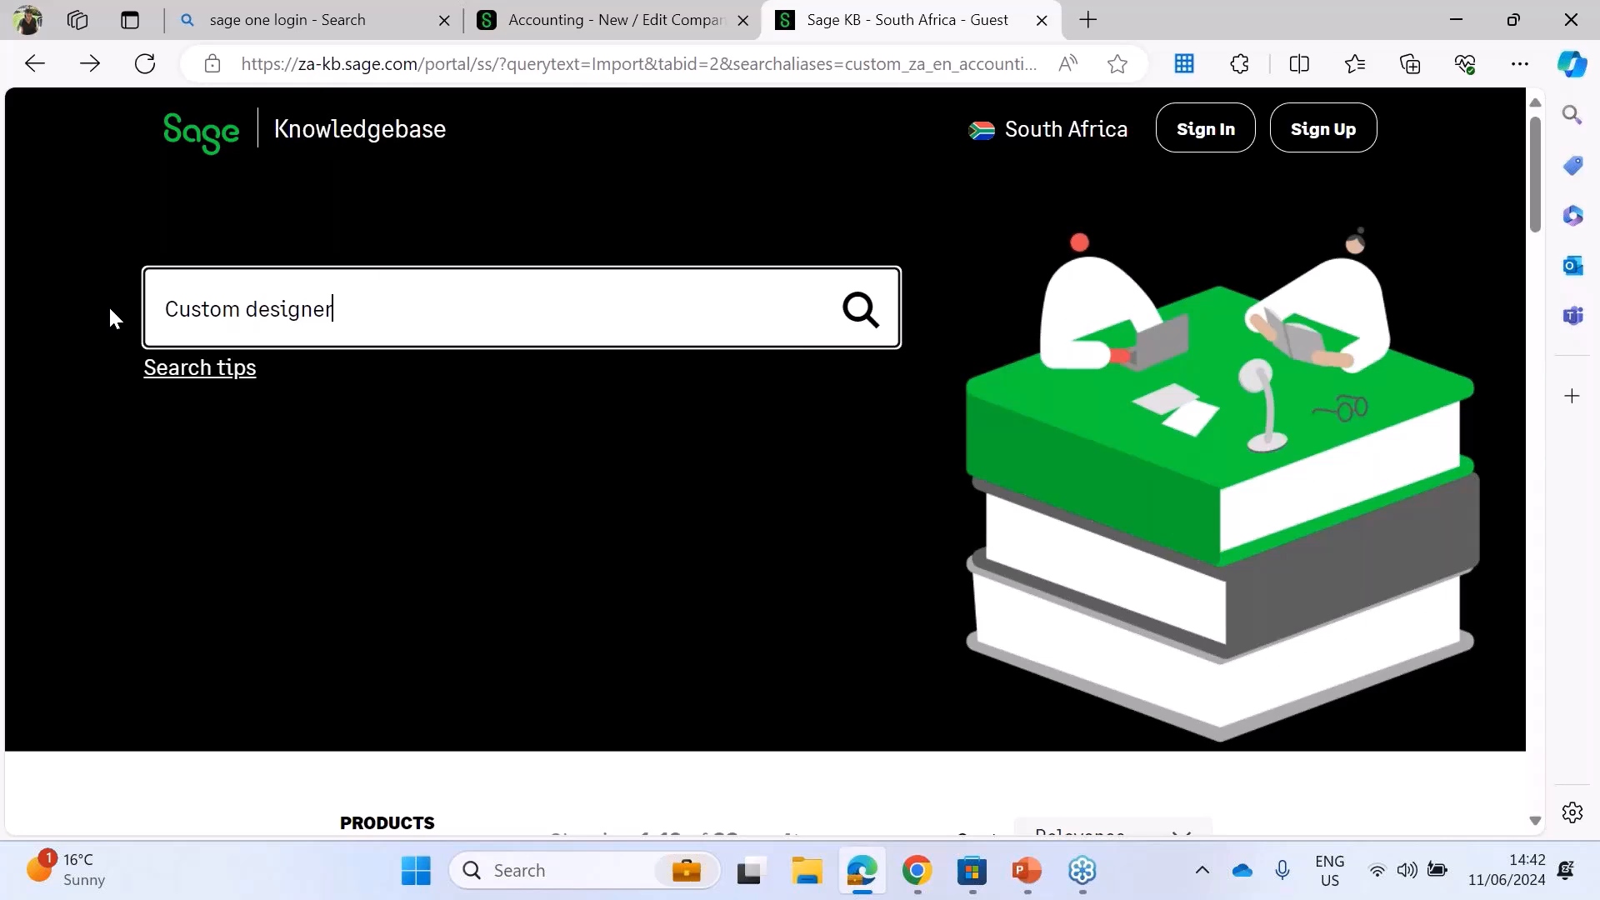
key("Return")
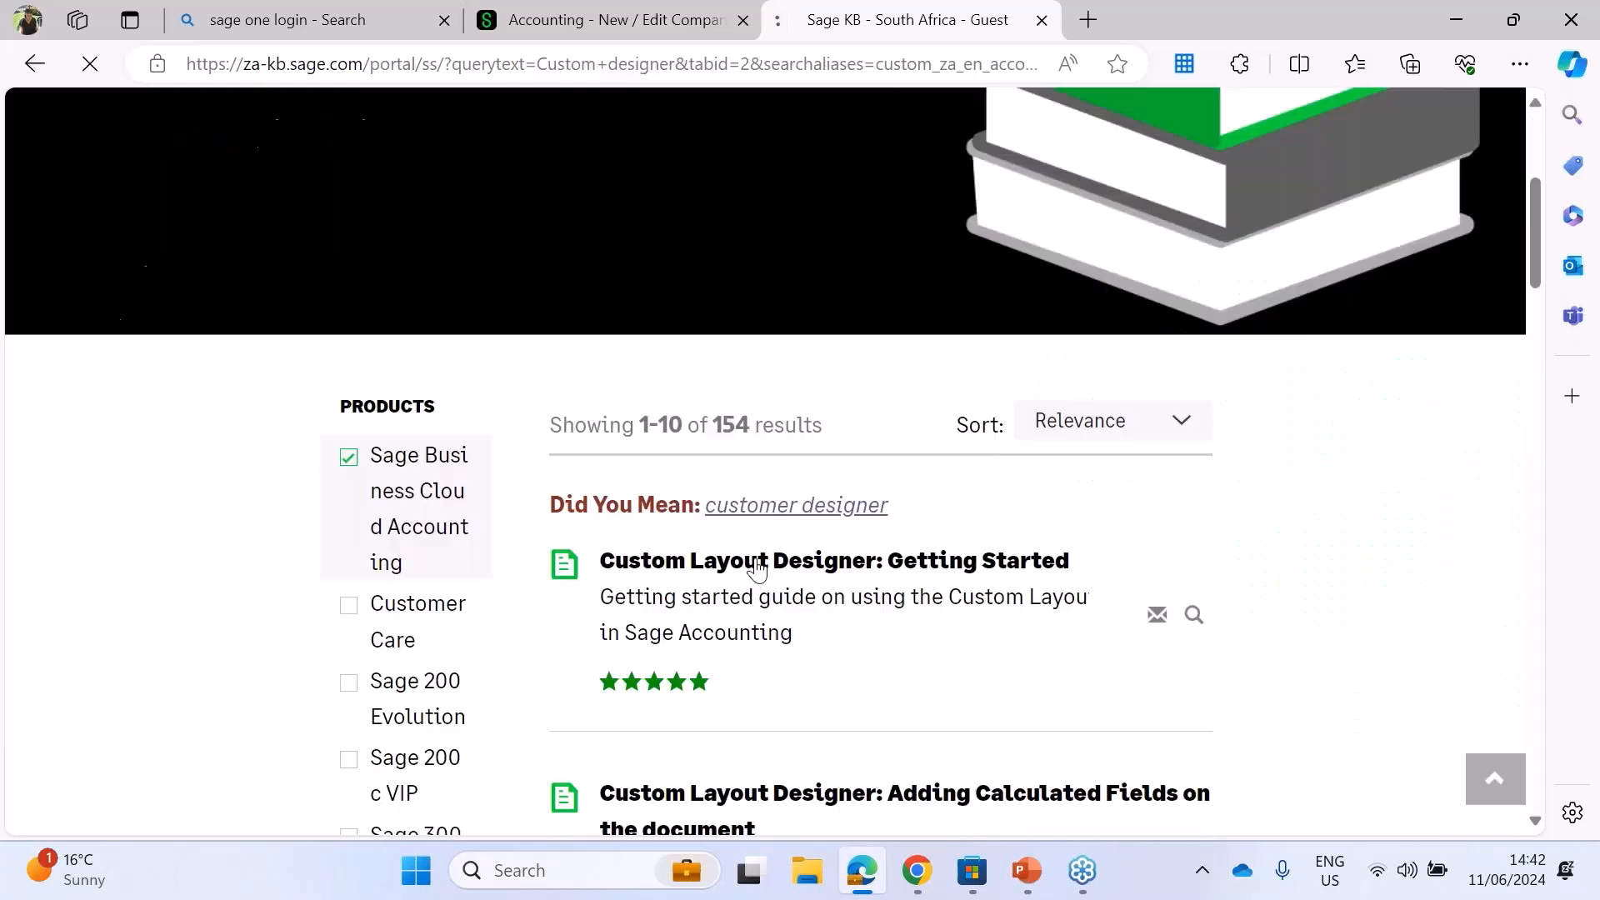
Step: Open the "Custom Layout Designer: Getting Started" article and select its web address up to the end of the solution ID
left_click(754, 561)
left_click_drag(943, 73, 117, 57)
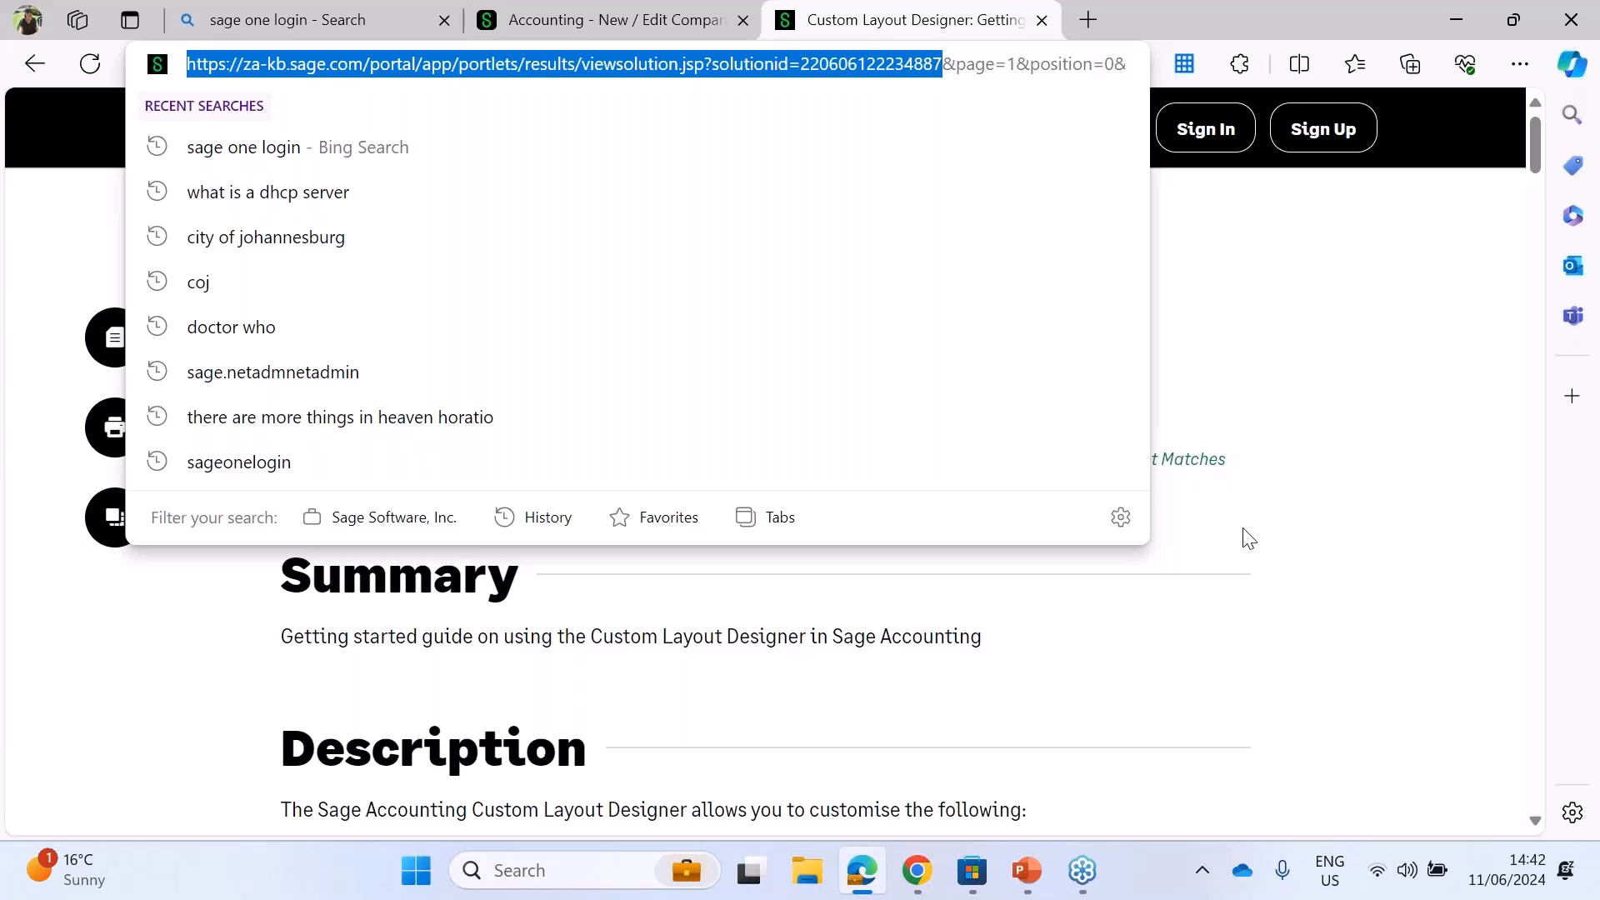
left_click(1195, 499)
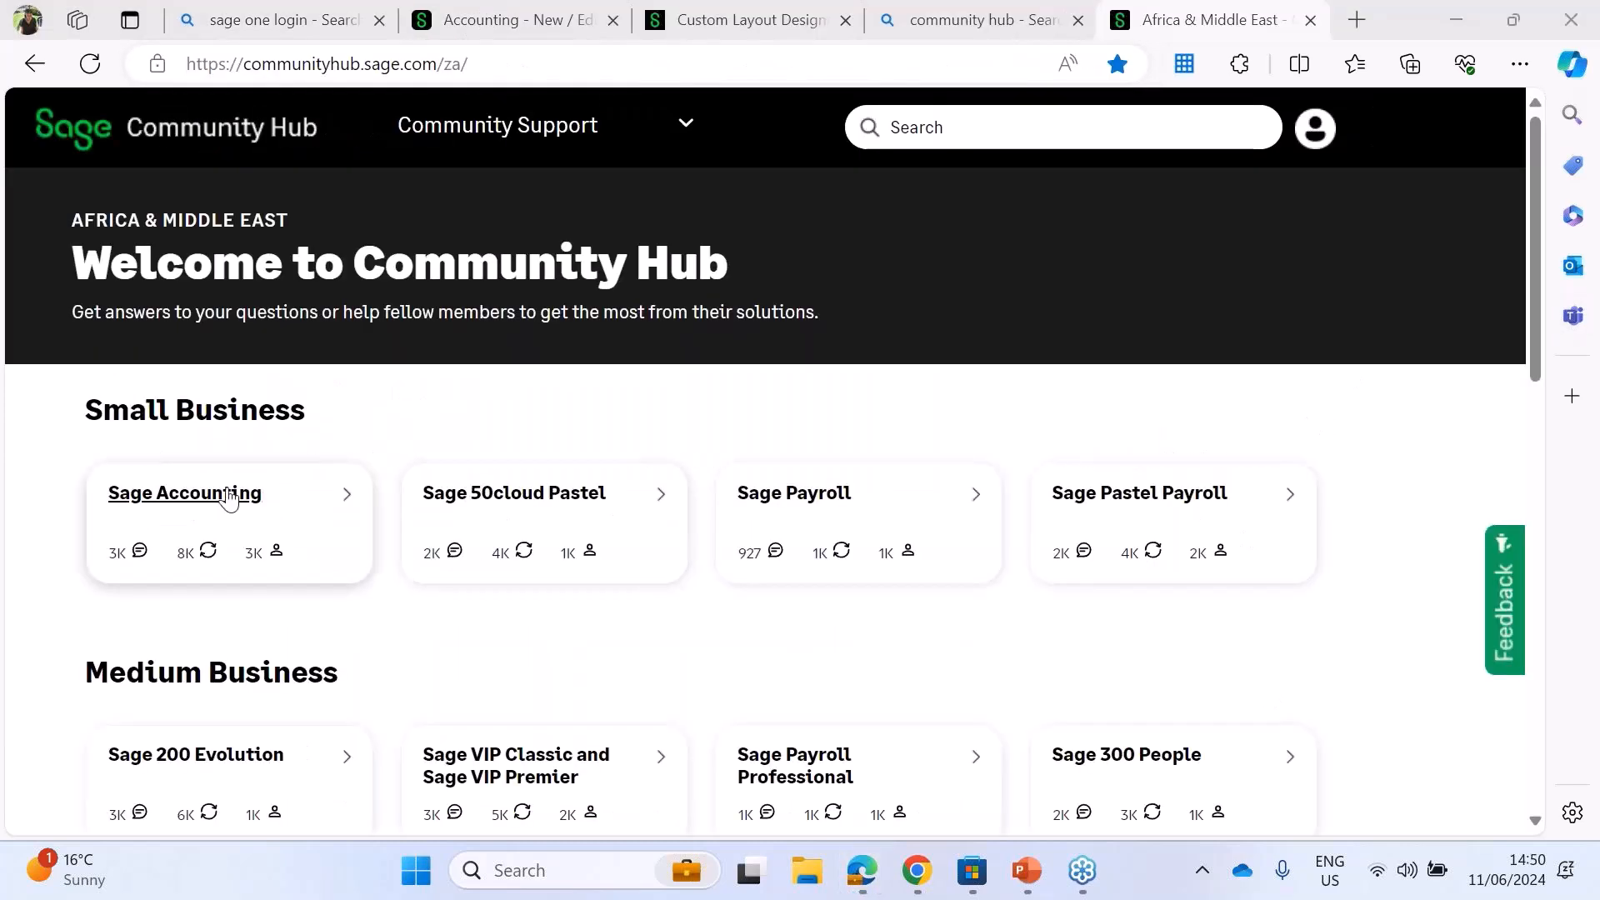
Step: Open the Sage 50cloud Pastel community and its announcement about the free webinar on choosing between desktop and cloud software
left_click(534, 504)
left_click(534, 500)
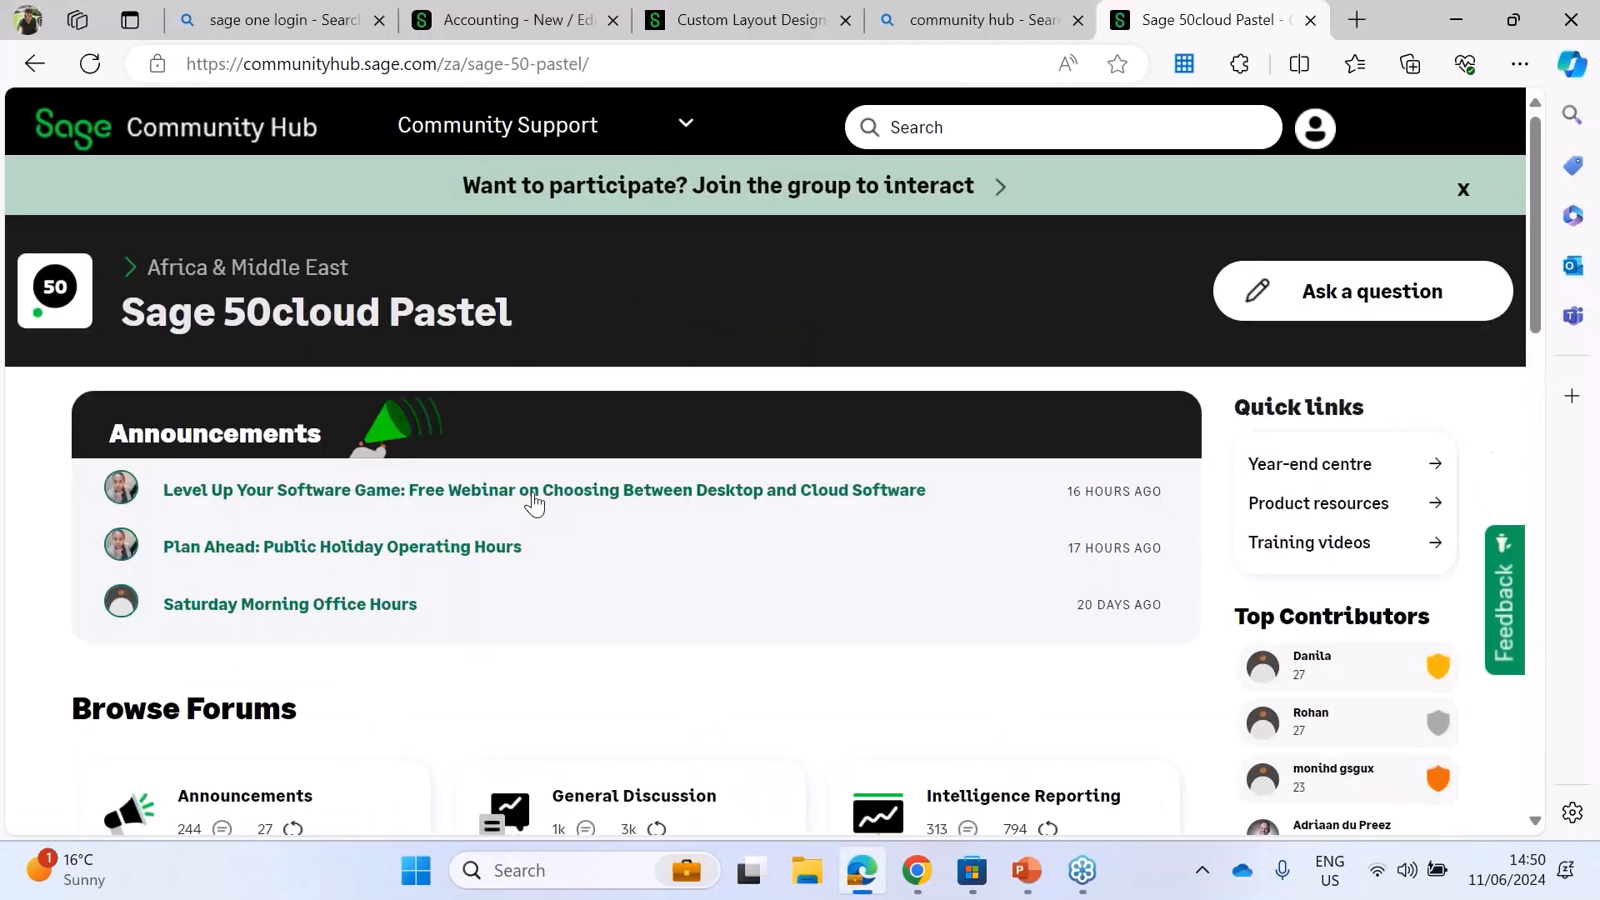
left_click_drag(772, 648, 680, 490)
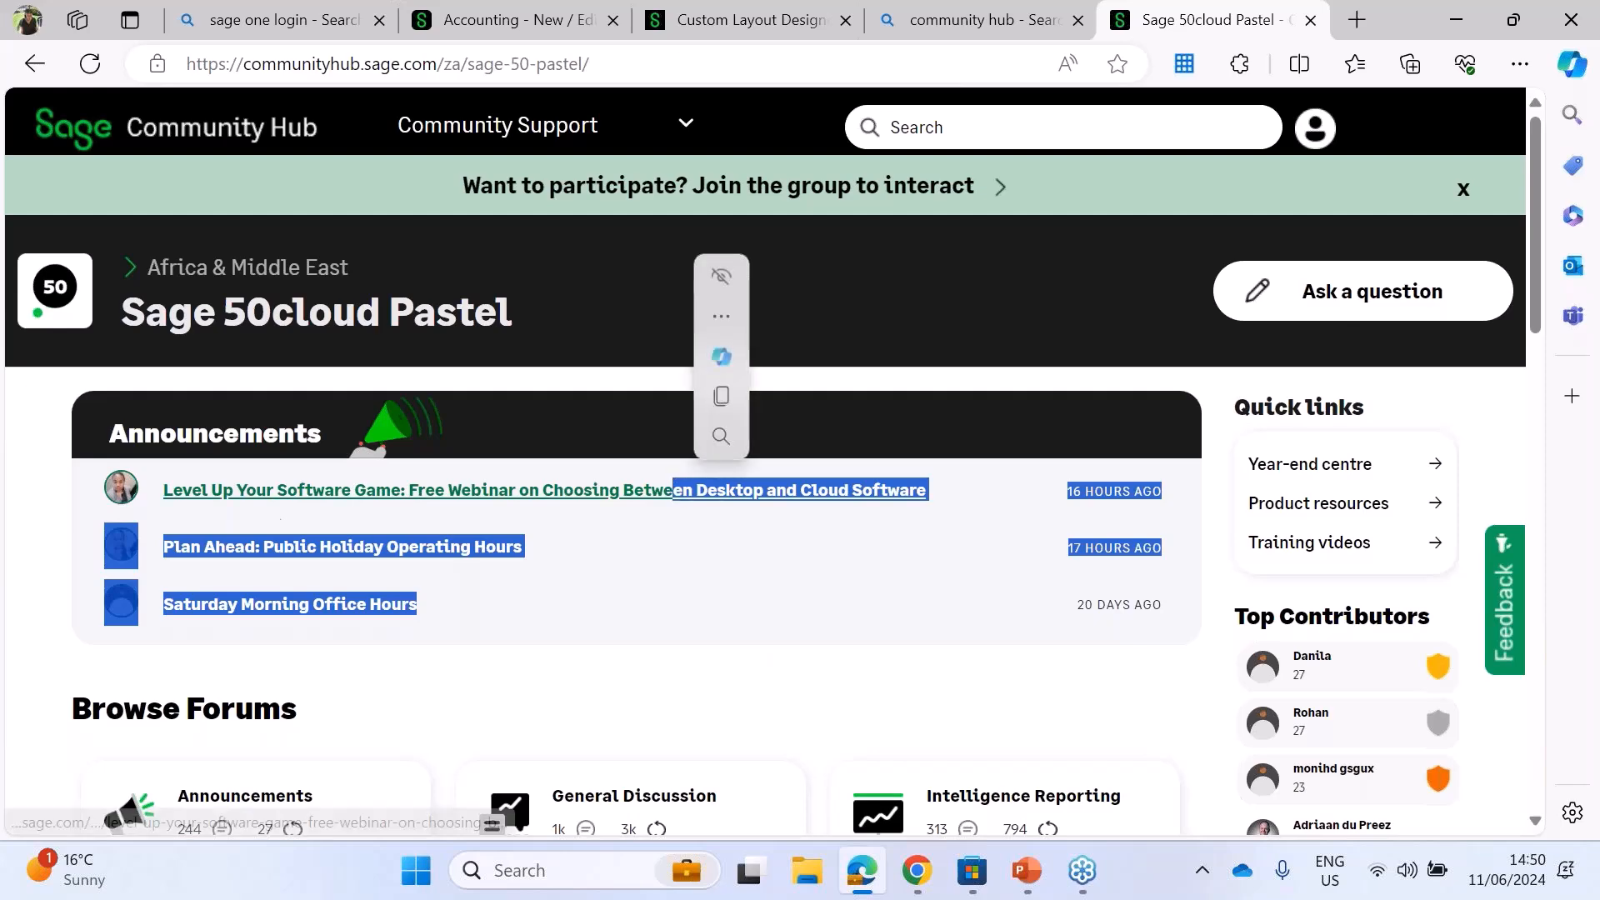
mouse_move(214, 493)
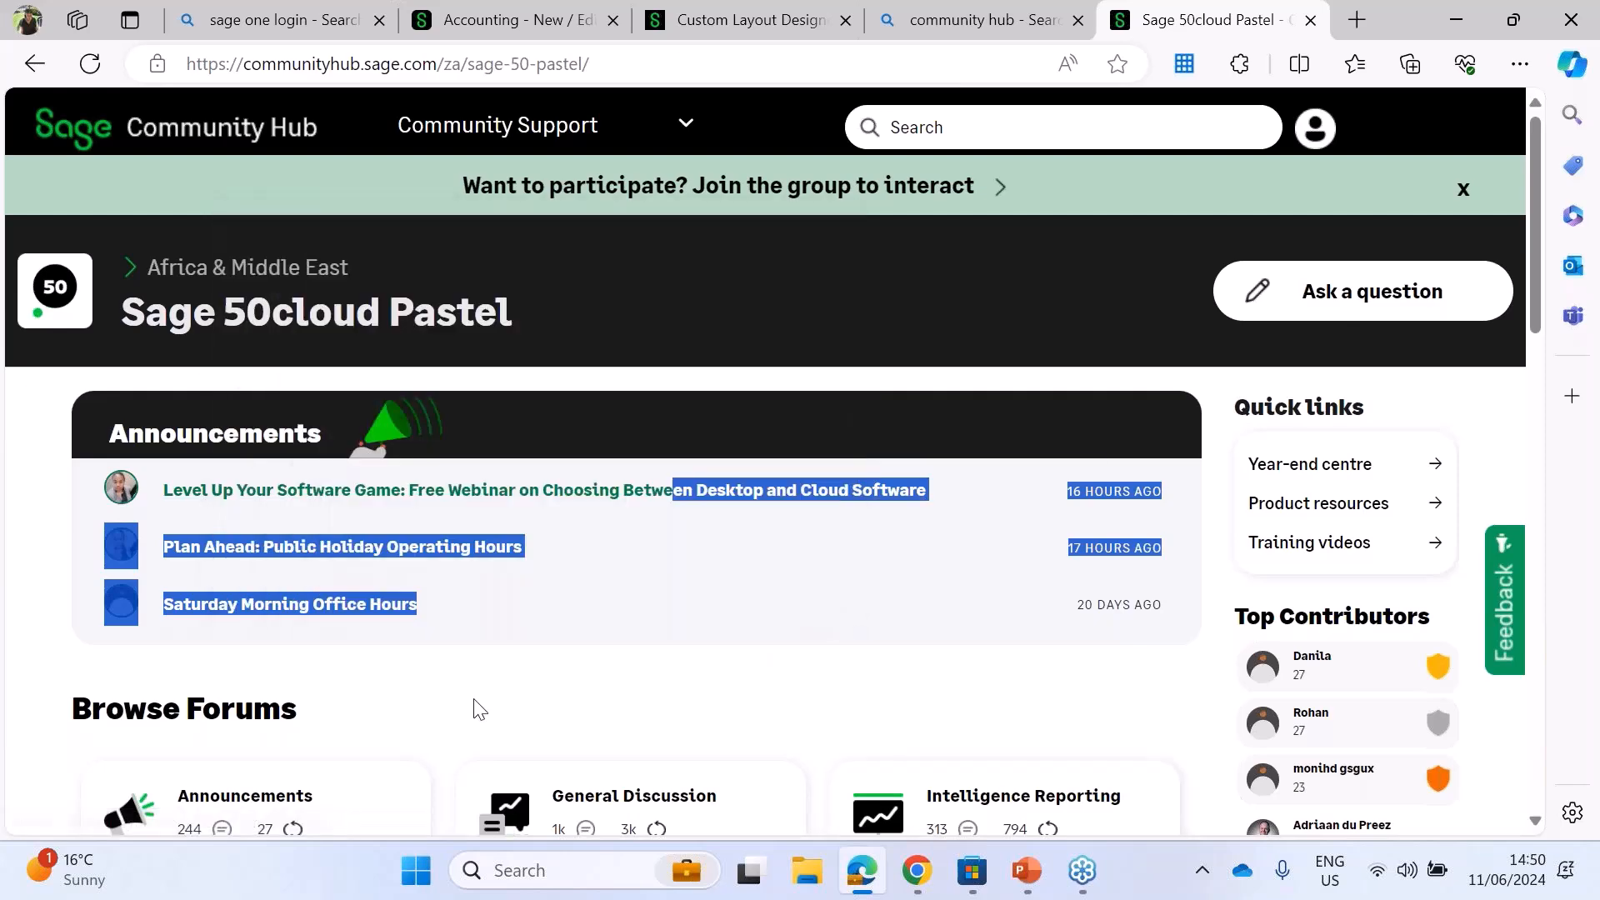
left_click(535, 494)
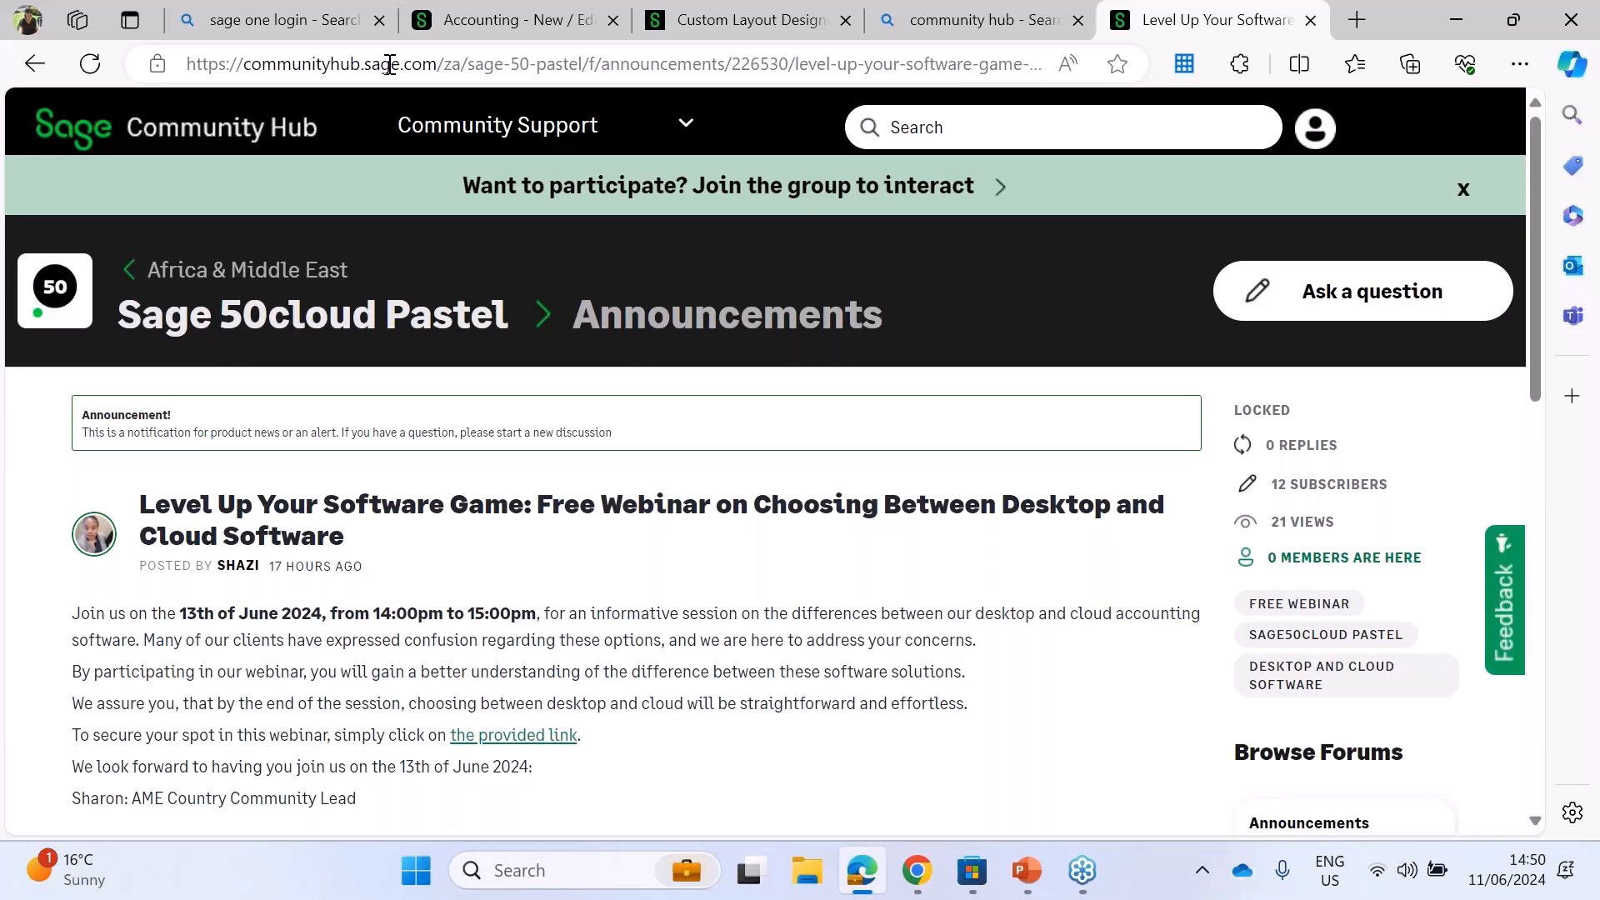
Step: Go back to the Community Hub home page, open the Sage Accounting community and preview its "Learn How to Create a Company from Scratch" announcement
left_click(32, 66)
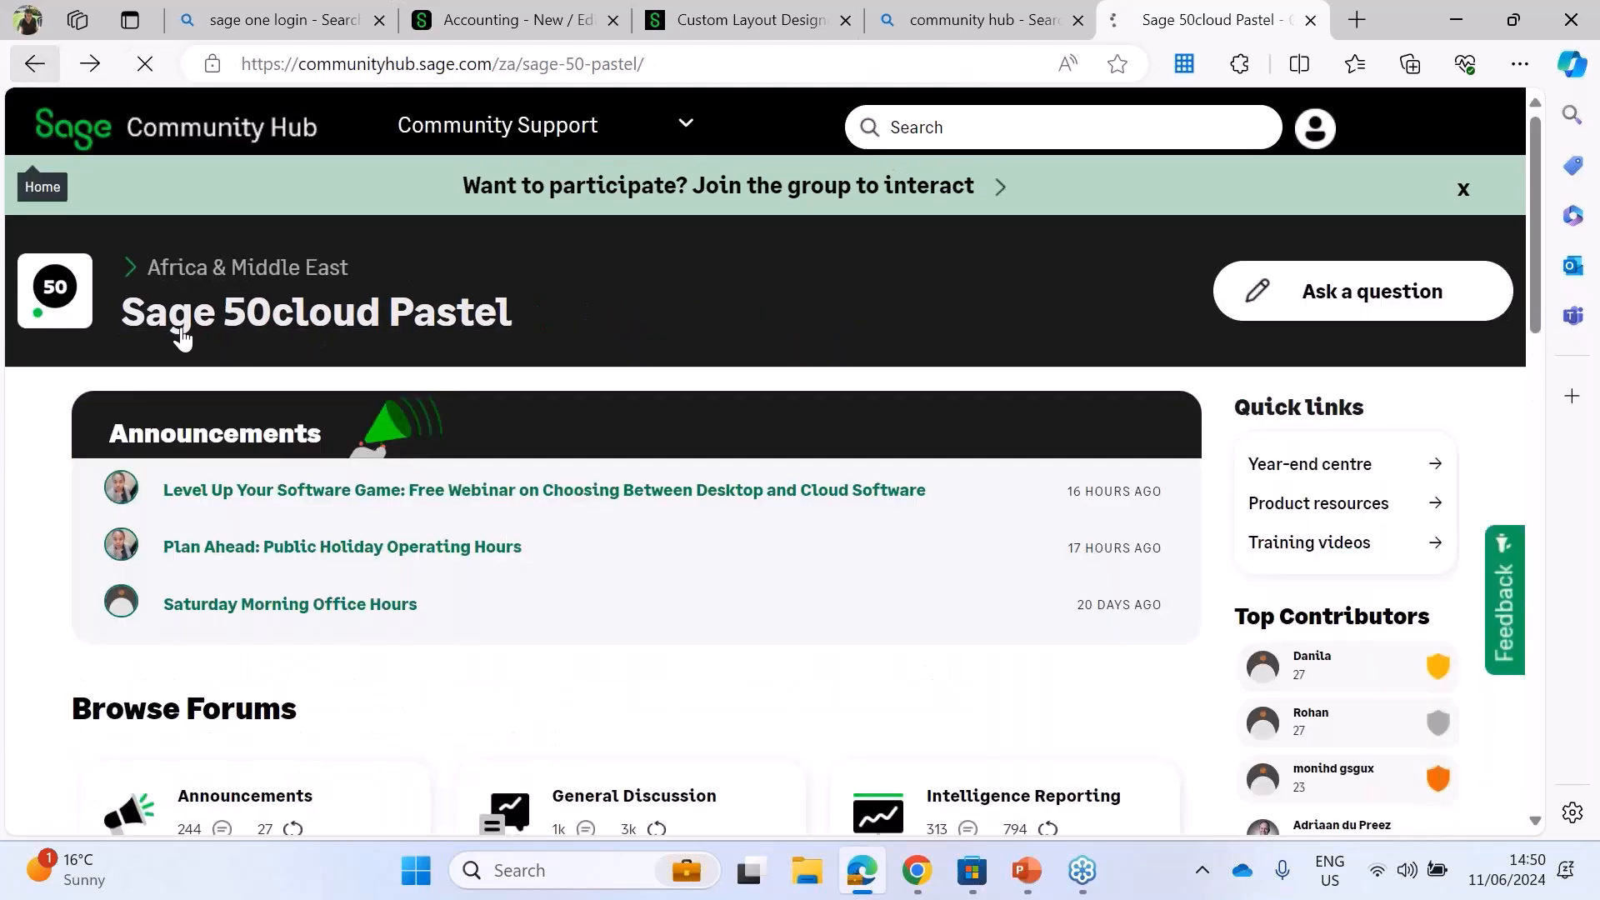
left_click(33, 64)
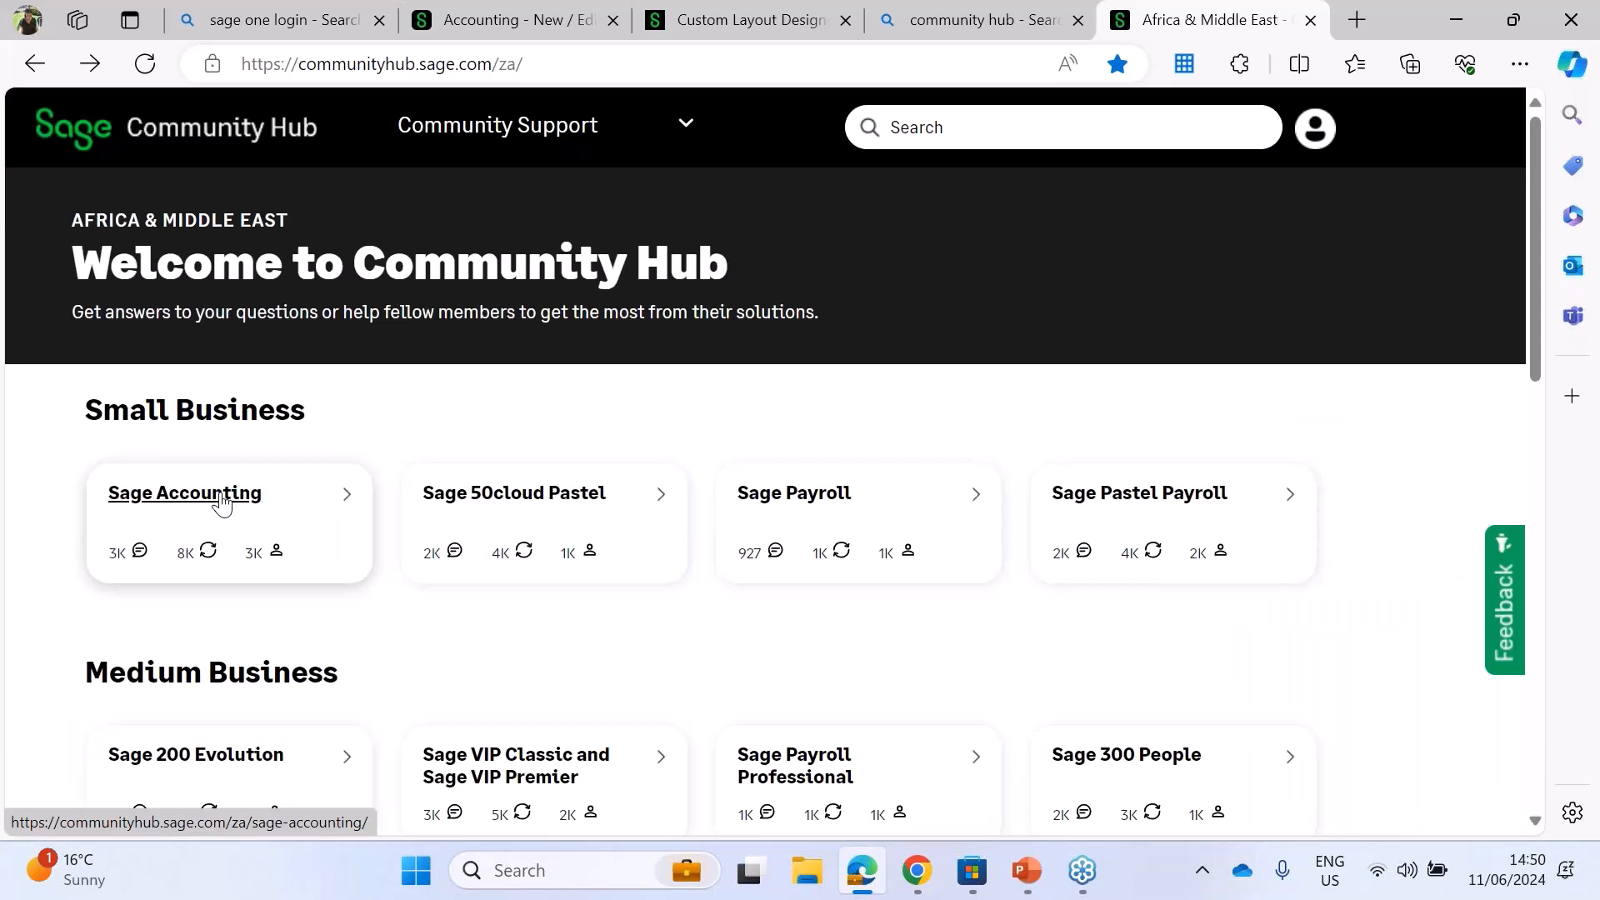
left_click(221, 500)
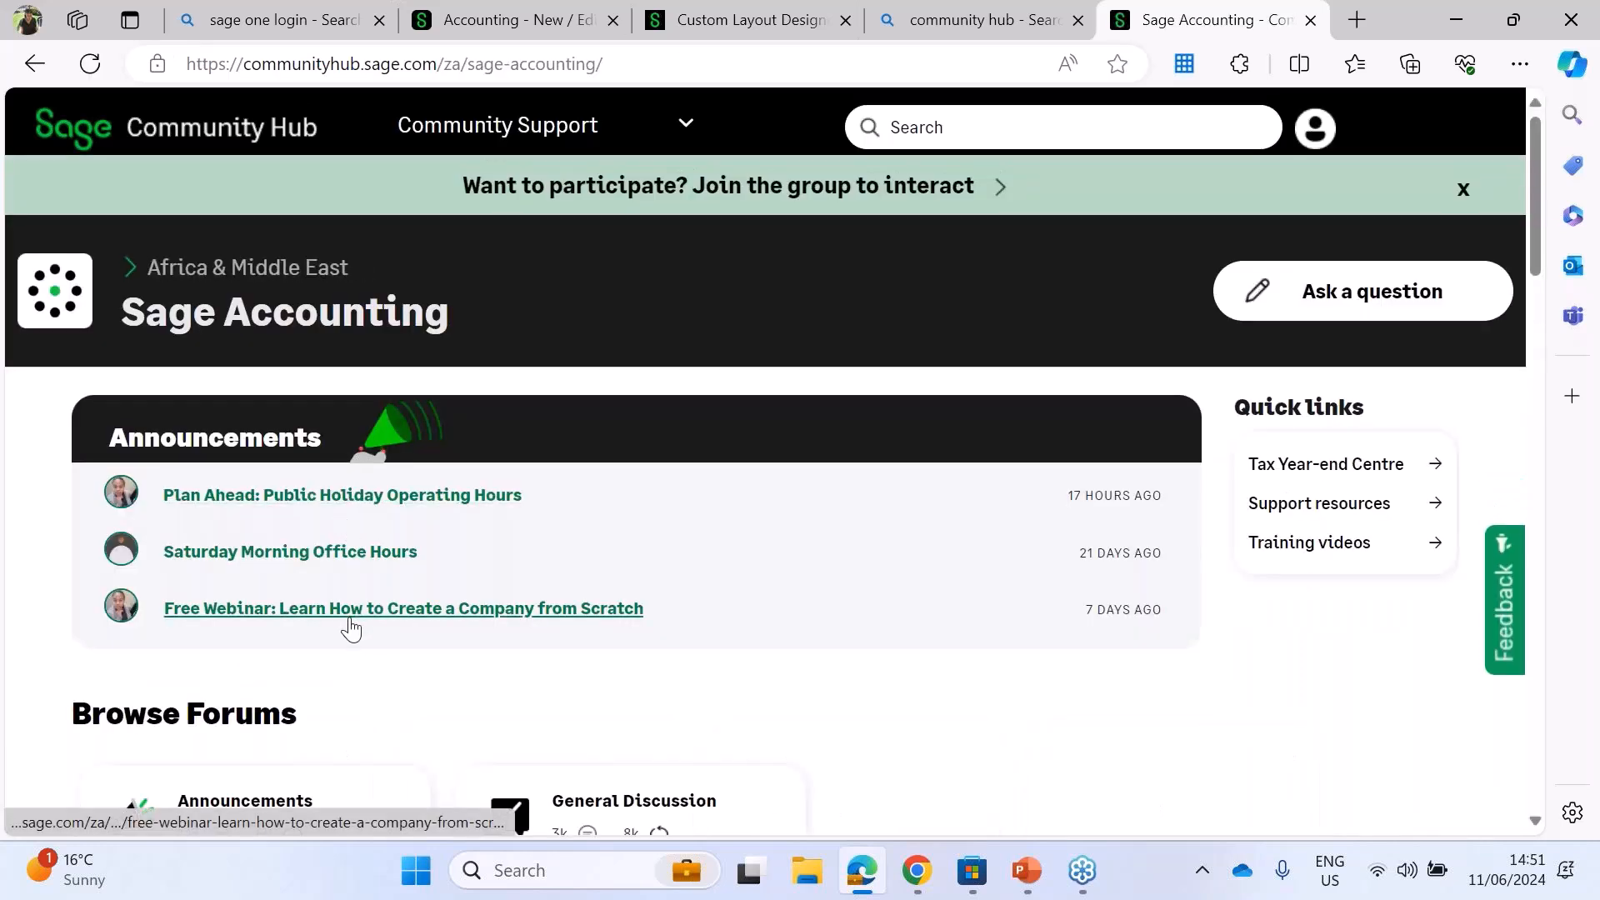
mouse_move(350, 626)
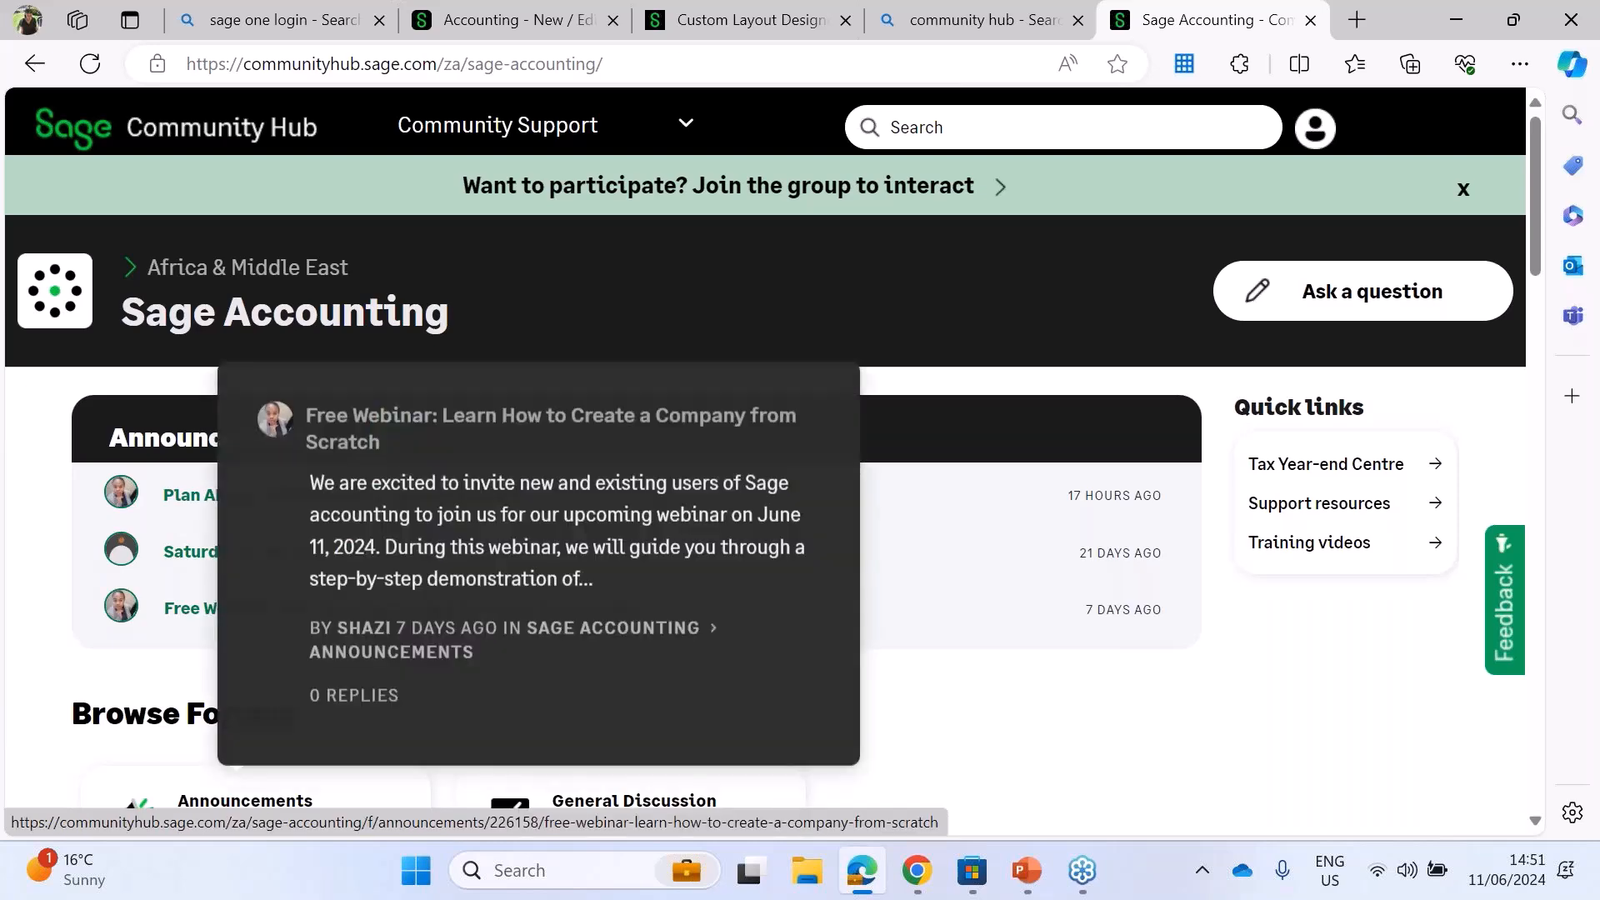